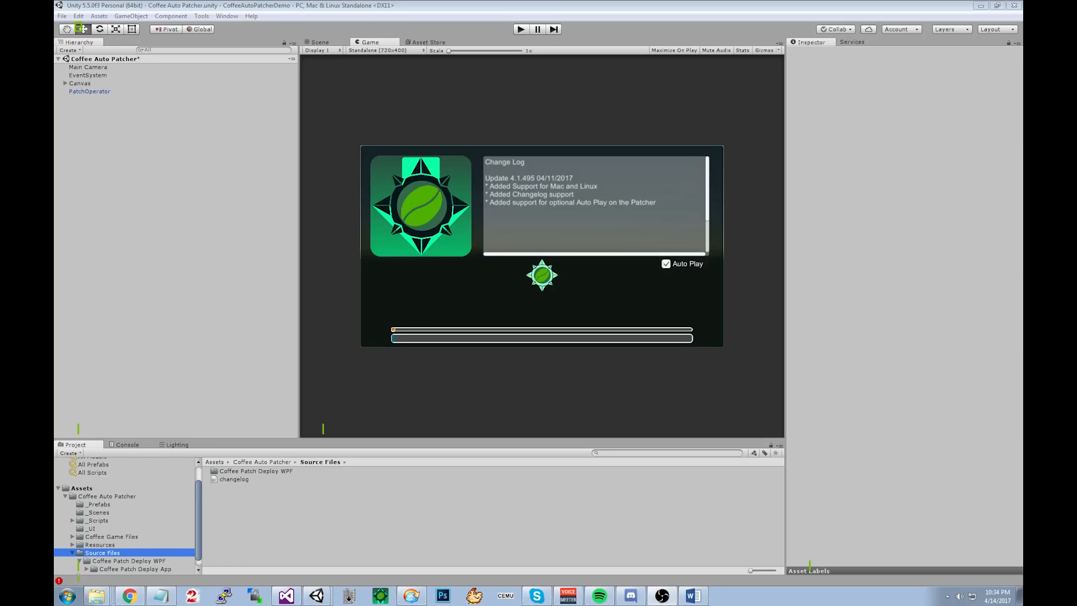
# Move the Source Files folder from Assets > Coffee Auto Patcher to the CoffeeAutoPatcherDemo project root in Windows Explorer.
pyautogui.rightClick(104, 551)
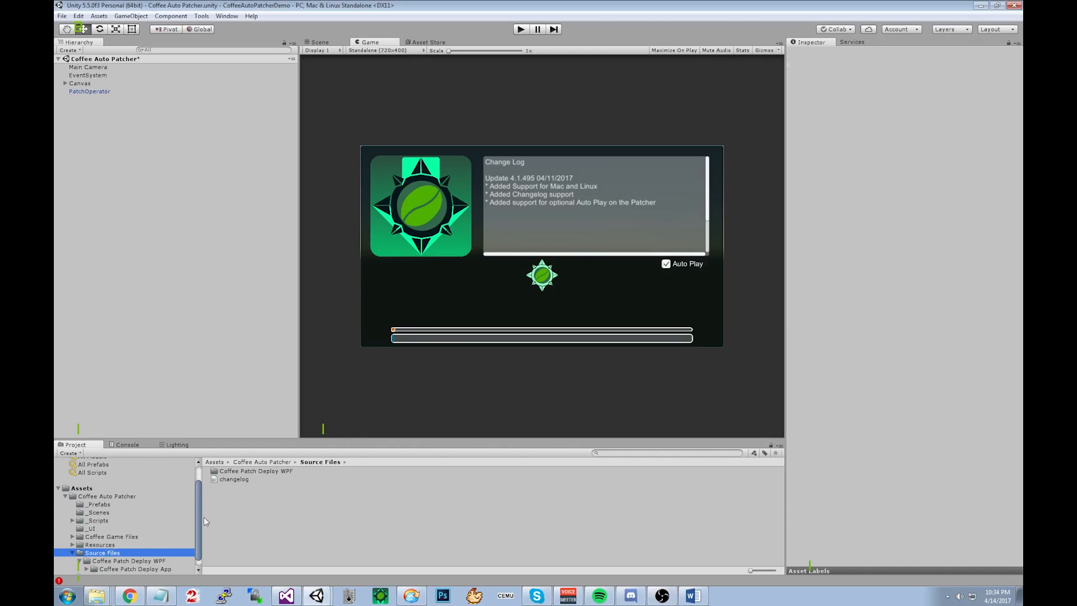
pyautogui.click(263, 295)
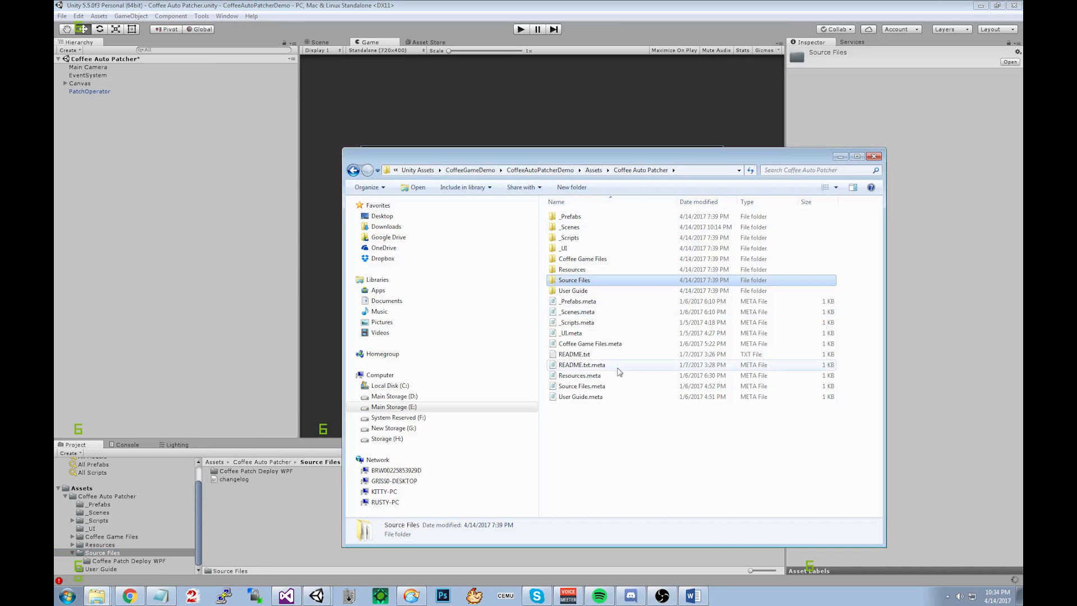
pyautogui.click(598, 281)
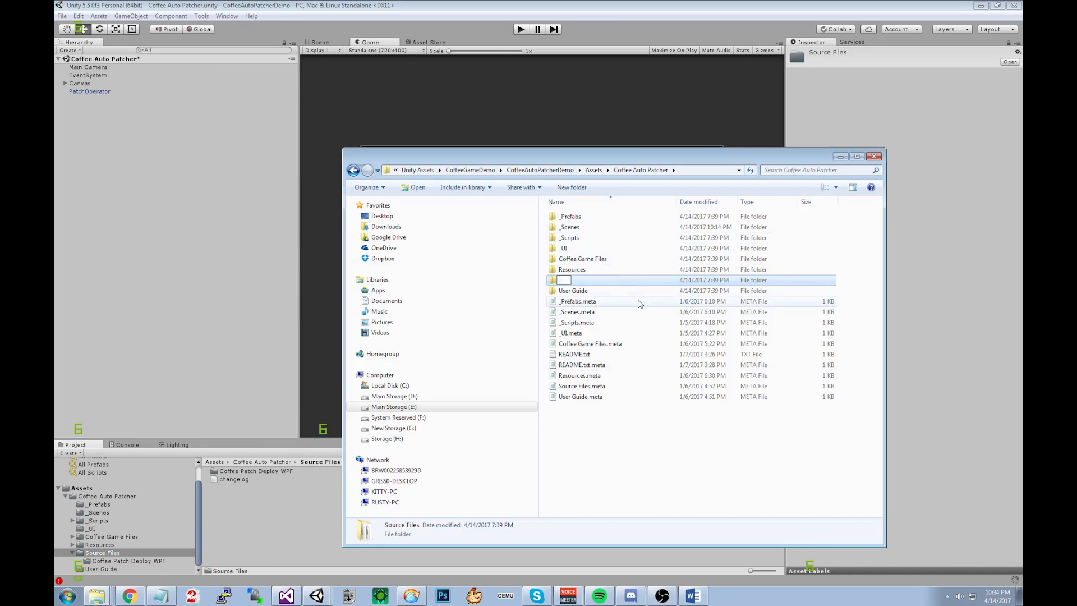
pyautogui.click(652, 422)
pyautogui.click(605, 280)
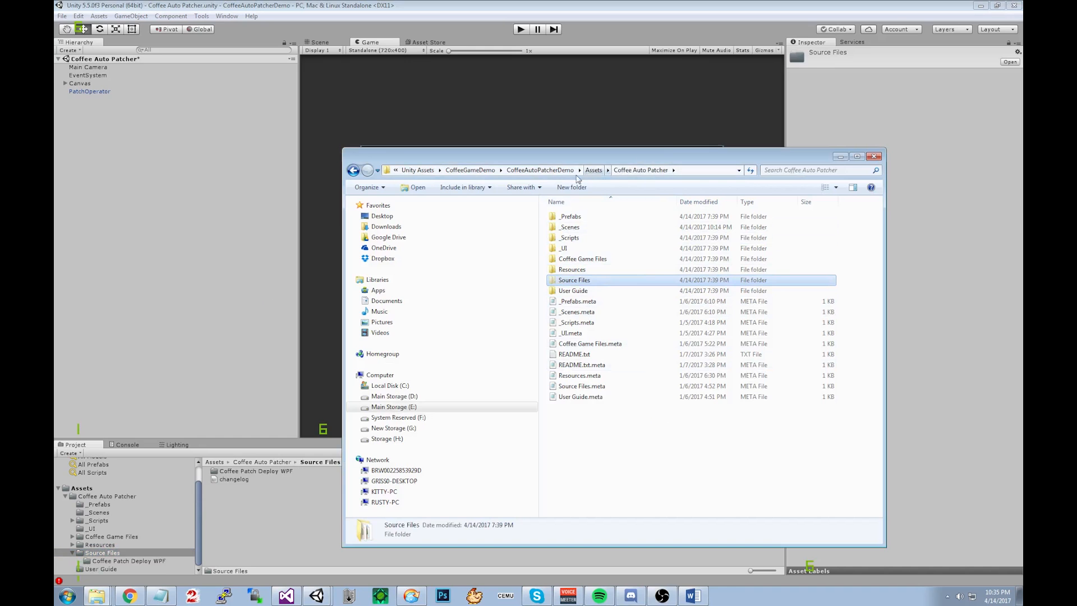
pyautogui.click(548, 171)
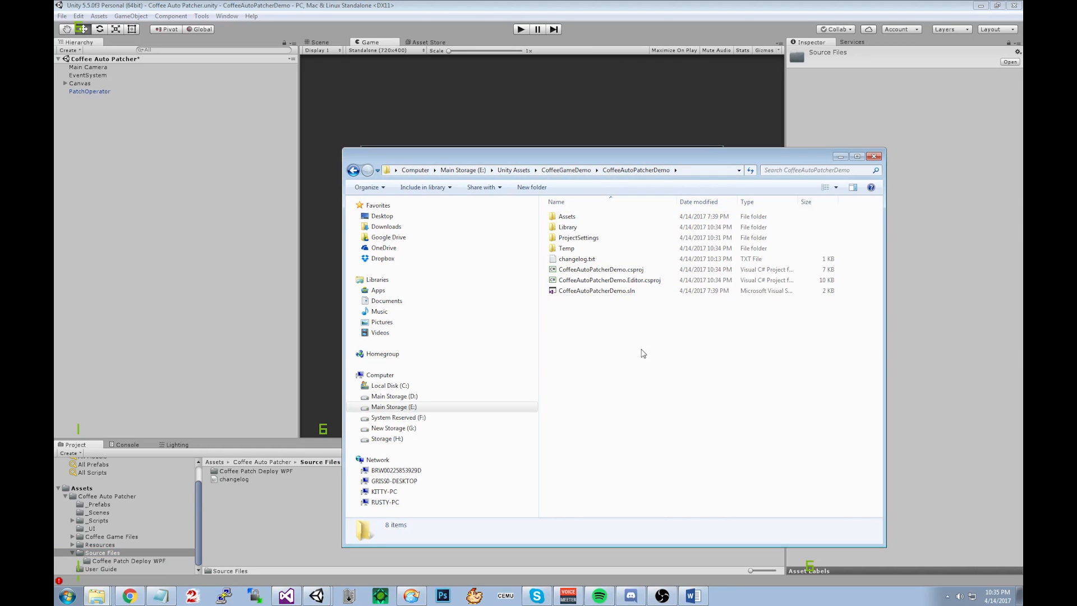
pyautogui.hotkey('ctrl', 'v')
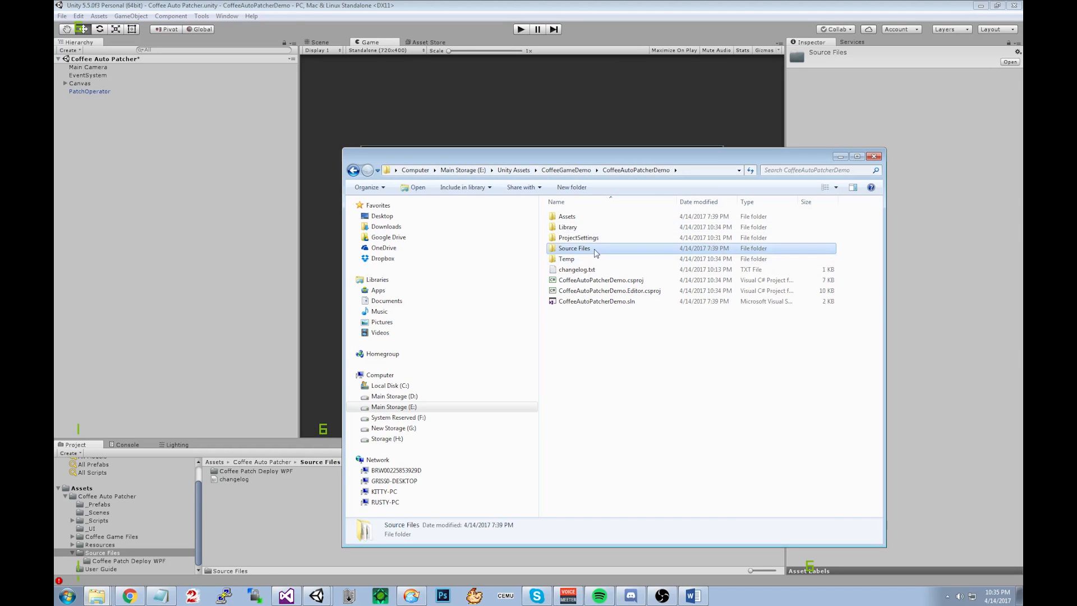
# Extract Coffee Patch Deploy App.zip from Source Files > Coffee Patch Deploy WPF into its own subfolder with 7-Zip.
pyautogui.doubleClick(596, 252)
pyautogui.doubleClick(606, 217)
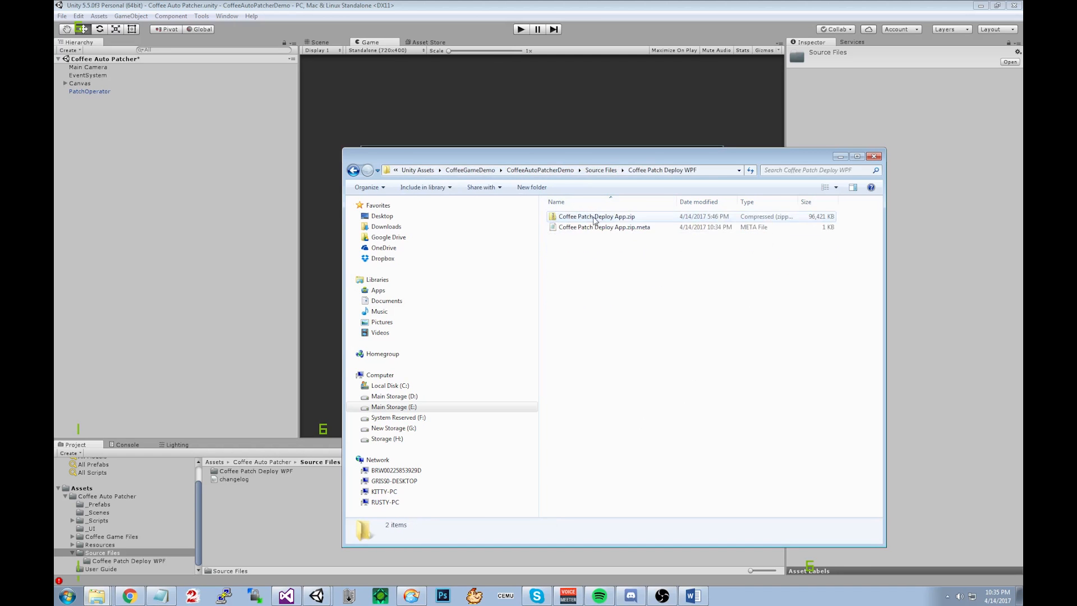
pyautogui.click(609, 217)
pyautogui.rightClick(609, 216)
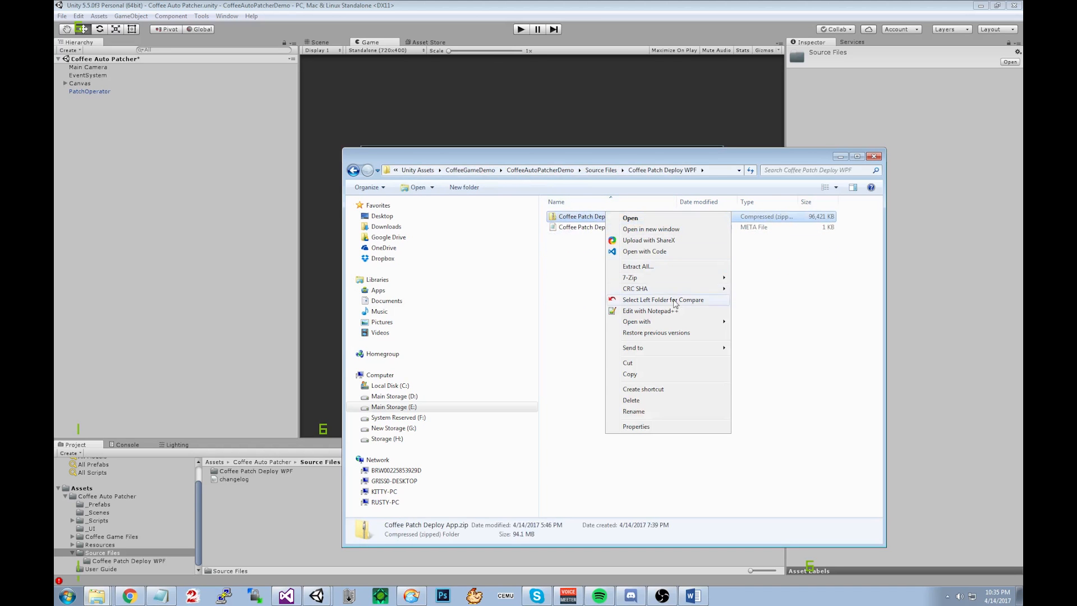
pyautogui.moveTo(650, 278)
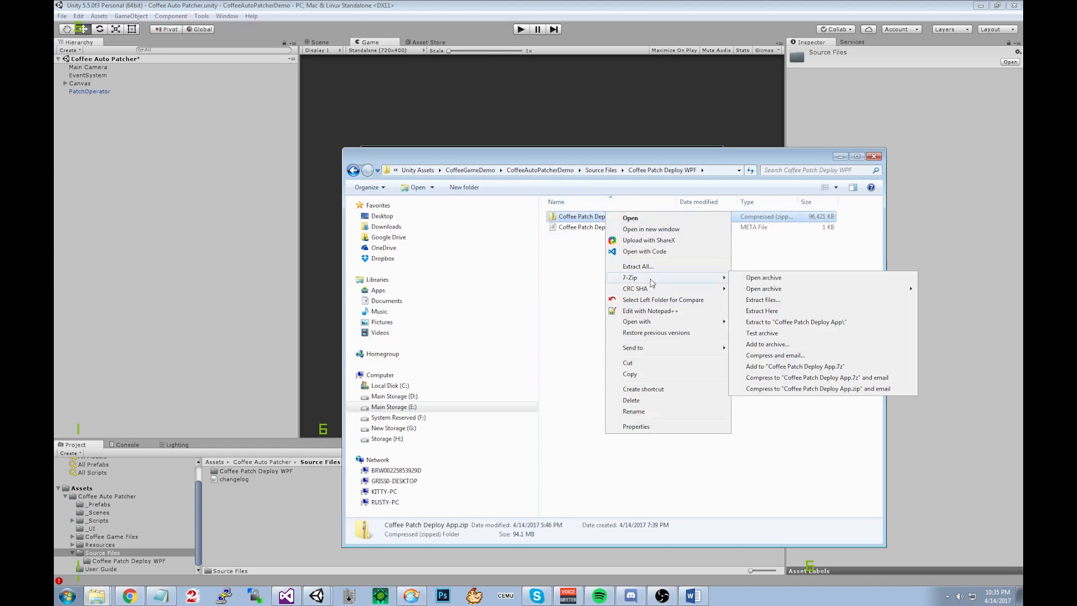
pyautogui.click(785, 323)
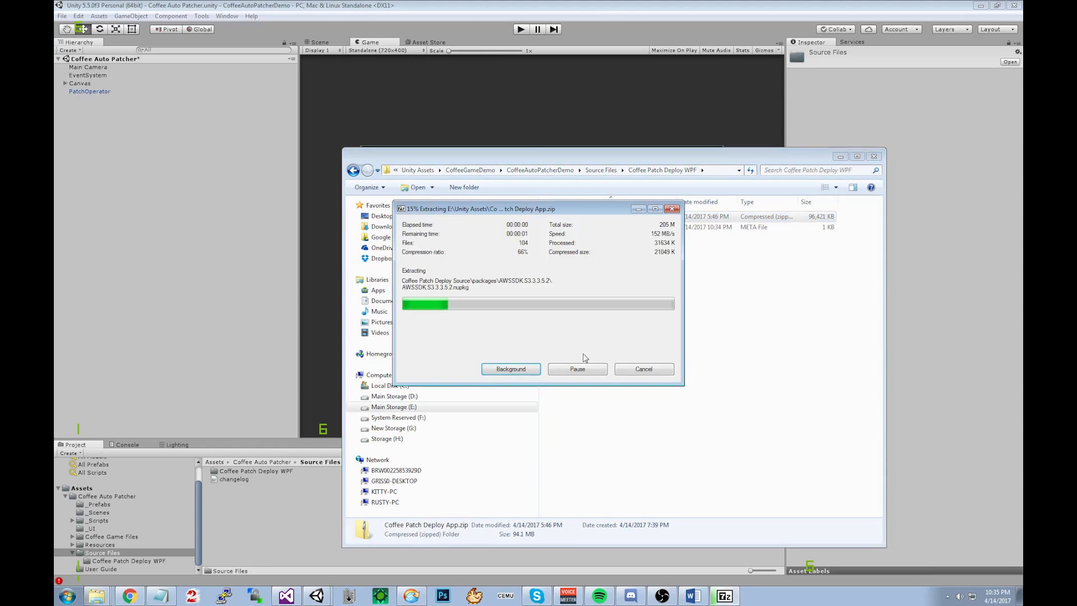
# Launch Coffee One Click Update.exe from the extracted Coffee Patch Deploy App folder and clear the file window out of its way.
pyautogui.doubleClick(583, 218)
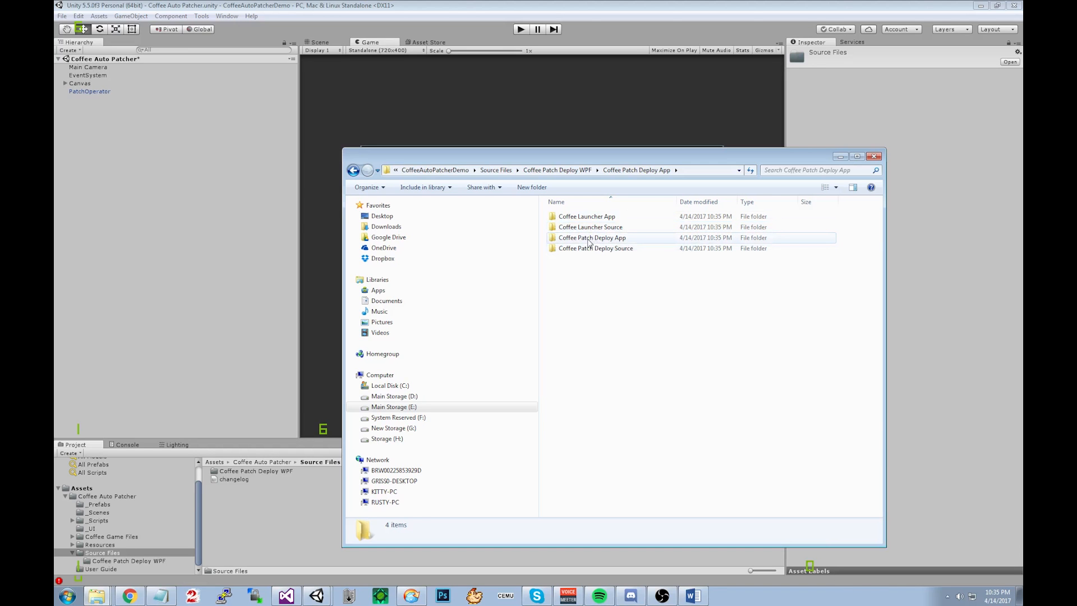
pyautogui.doubleClick(589, 240)
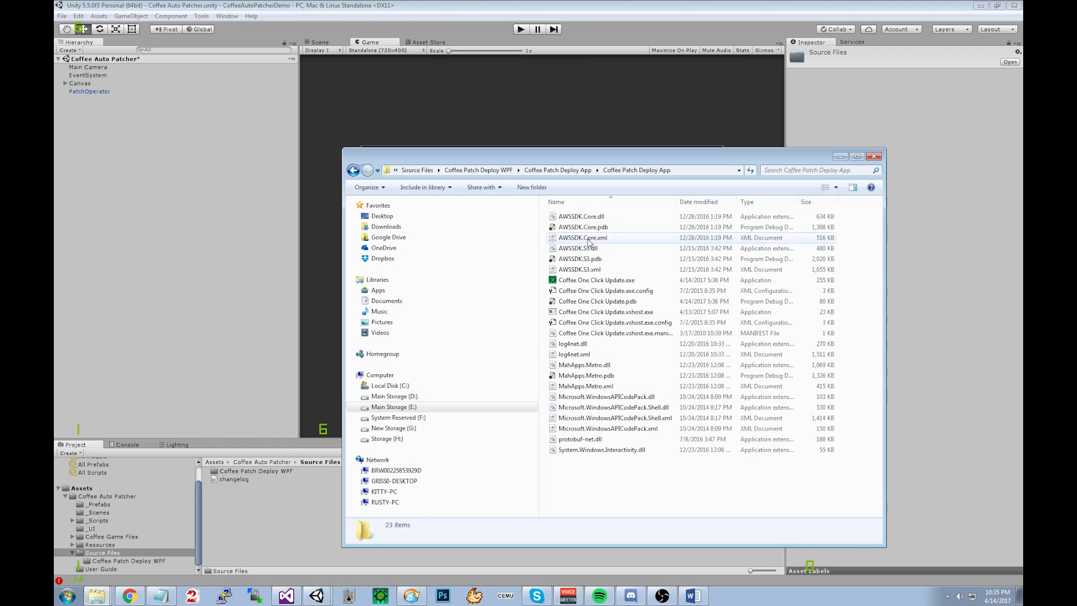
pyautogui.doubleClick(582, 281)
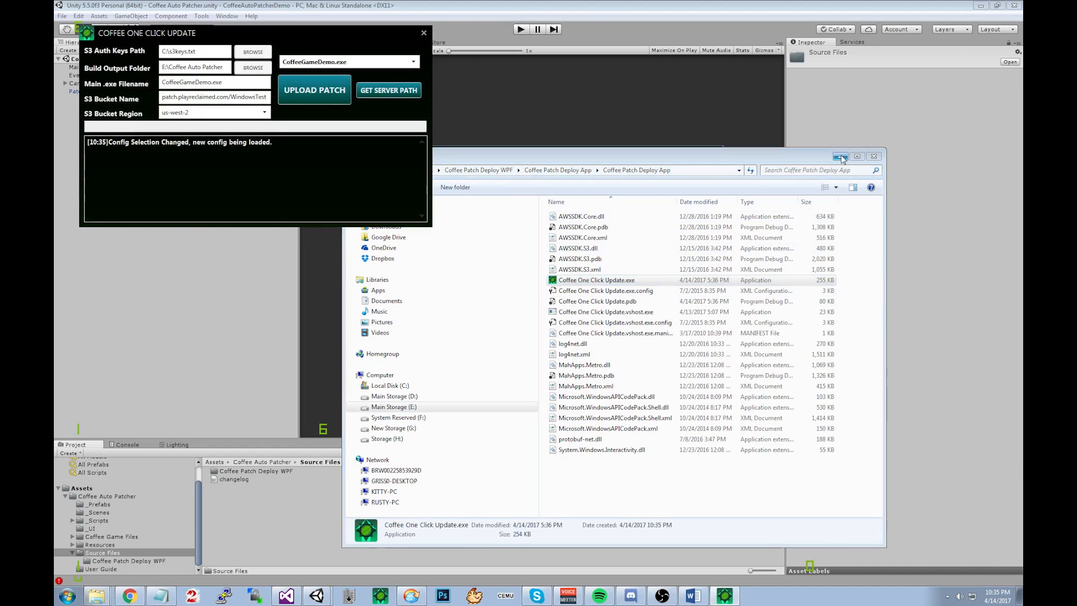
pyautogui.click(841, 157)
pyautogui.moveTo(330, 33); pyautogui.dragTo(470, 132)
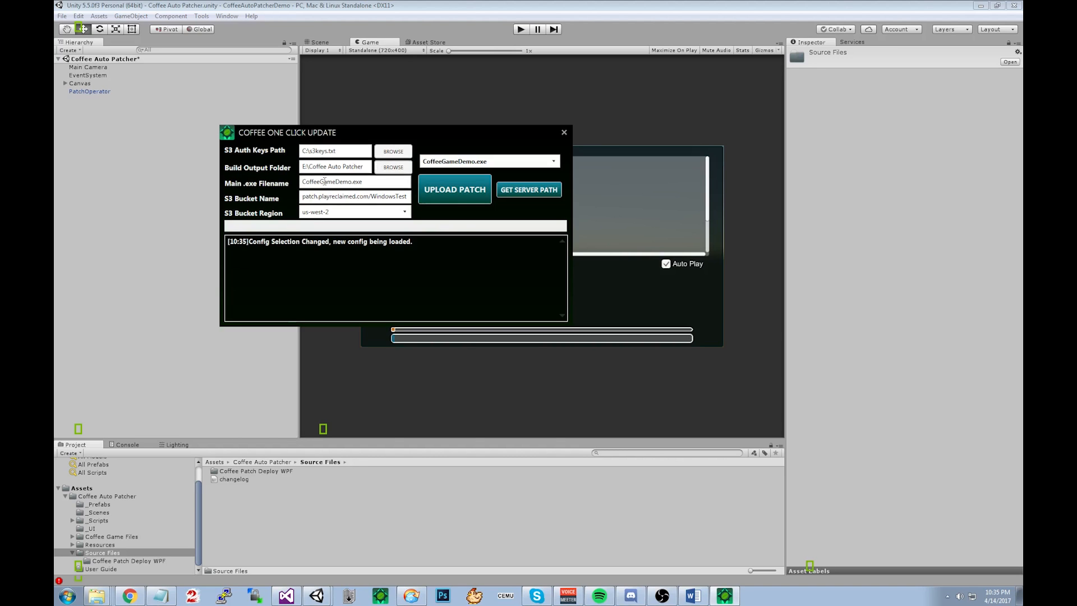
# Select Coffee Auto Patcher Demo > WindowsTest on drive E as the build output folder.
pyautogui.click(327, 167)
pyautogui.click(407, 169)
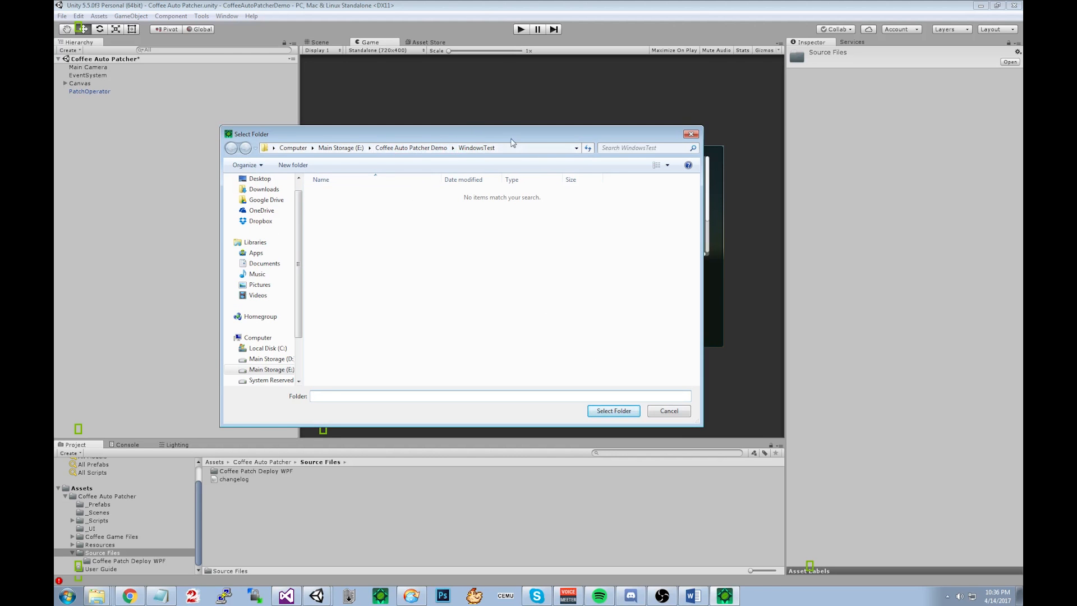
pyautogui.moveTo(508, 138); pyautogui.dragTo(520, 193)
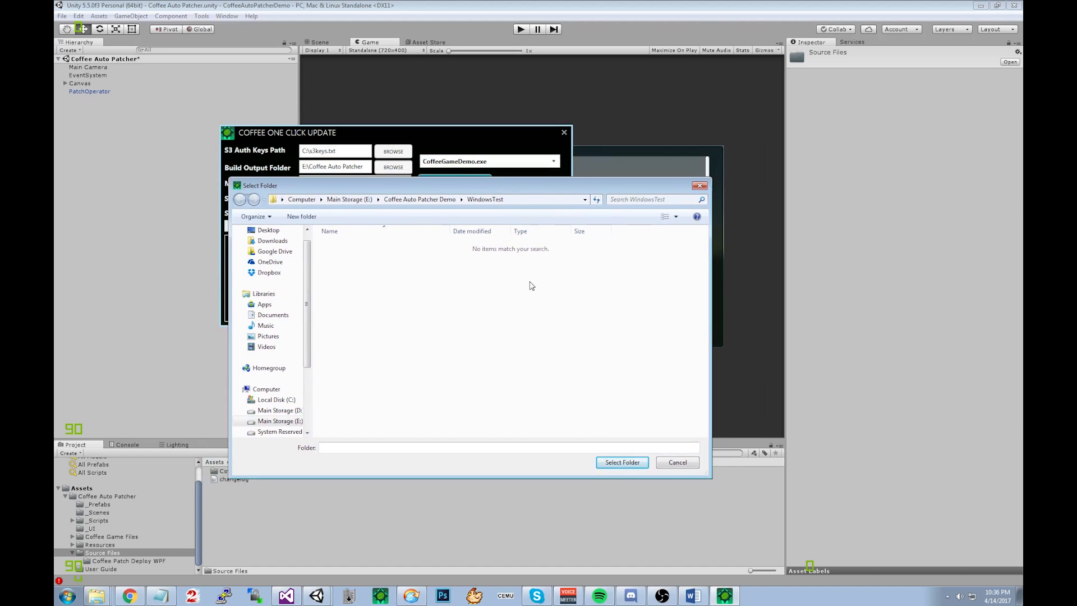
pyautogui.click(622, 464)
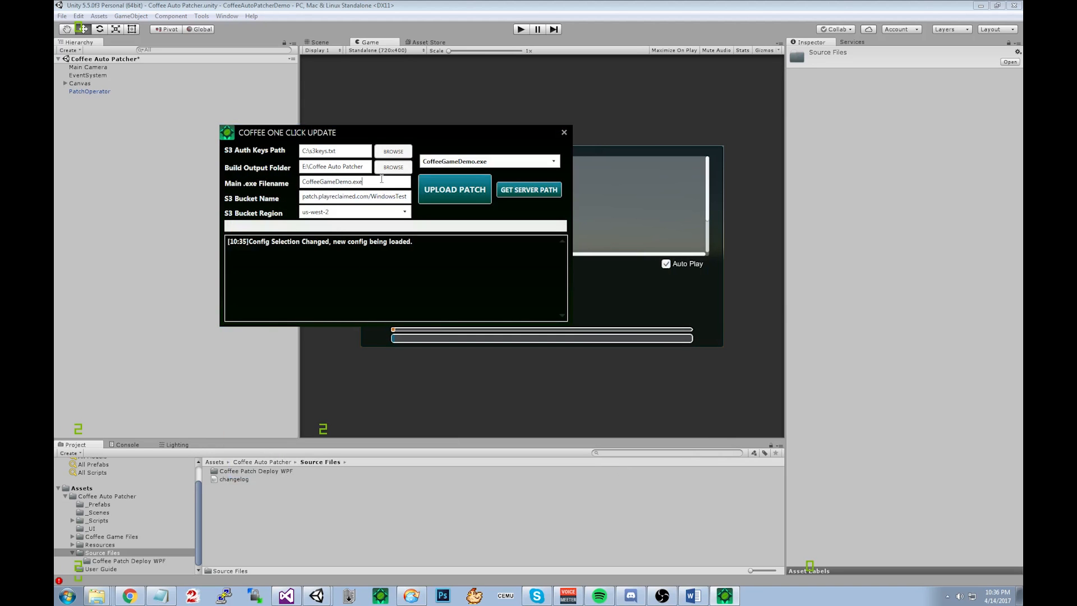
# Try x86_64 as the extension of the main executable filename and restore it to exe.
pyautogui.tripleClick(355, 185)
pyautogui.moveTo(380, 182); pyautogui.dragTo(303, 182)
pyautogui.click(371, 182)
pyautogui.press('BackSpace')
pyautogui.press('BackSpace')
pyautogui.press('BackSpace')
pyautogui.write('x86_64')
pyautogui.press('BackSpace')
pyautogui.press('BackSpace')
pyautogui.press('BackSpace')
pyautogui.press('BackSpace')
pyautogui.press('BackSpace')
pyautogui.press('BackSpace')
pyautogui.write('exe')
# Review the S3 bucket name and generate the server file path for the patcher.
pyautogui.click(319, 197)
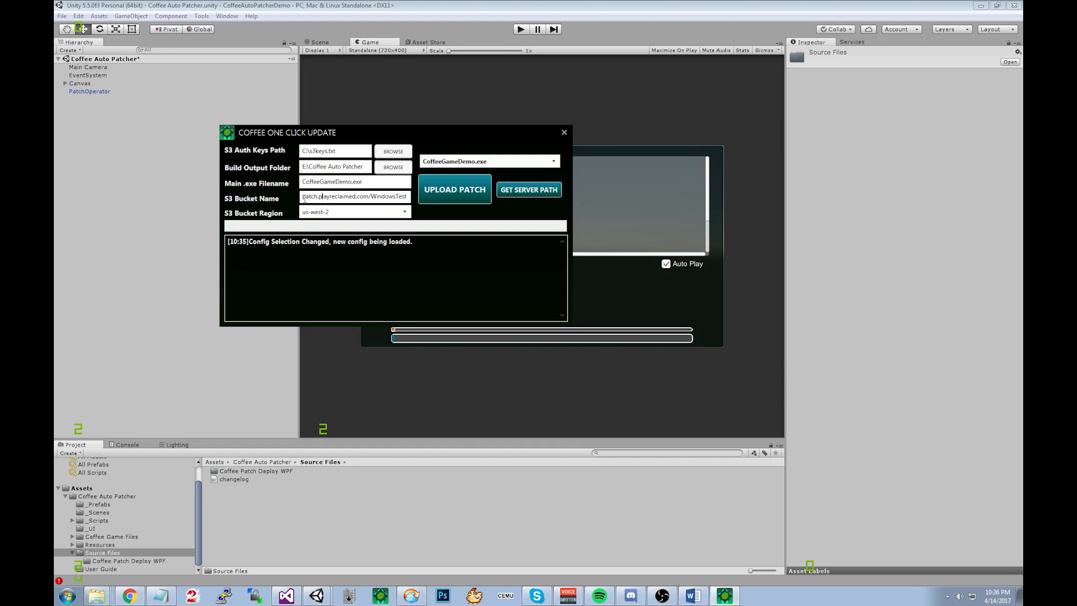
pyautogui.moveTo(303, 197); pyautogui.dragTo(374, 192)
pyautogui.click(353, 196)
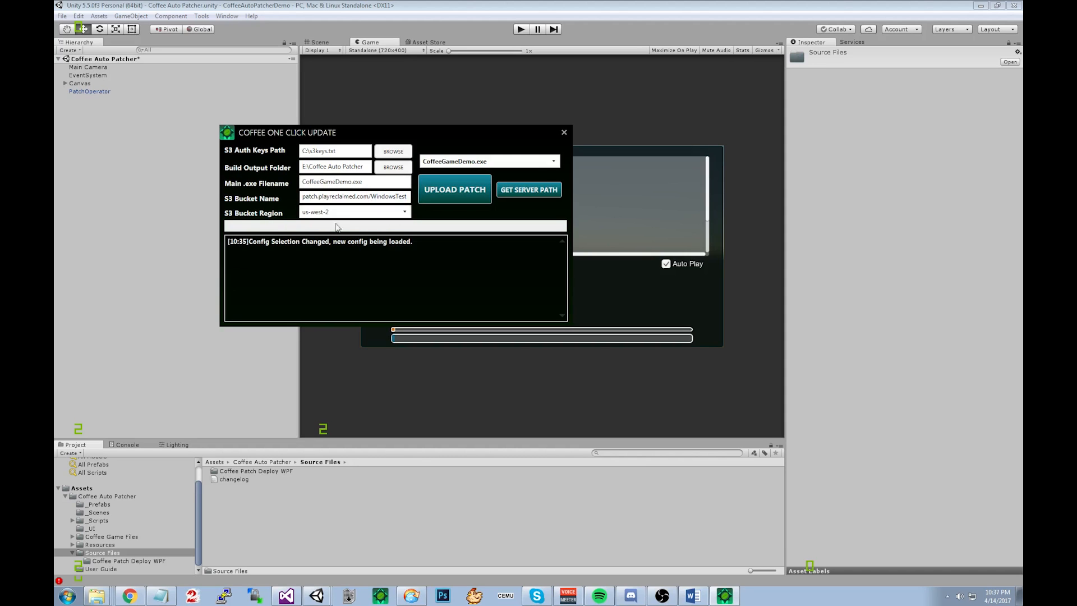
pyautogui.click(539, 193)
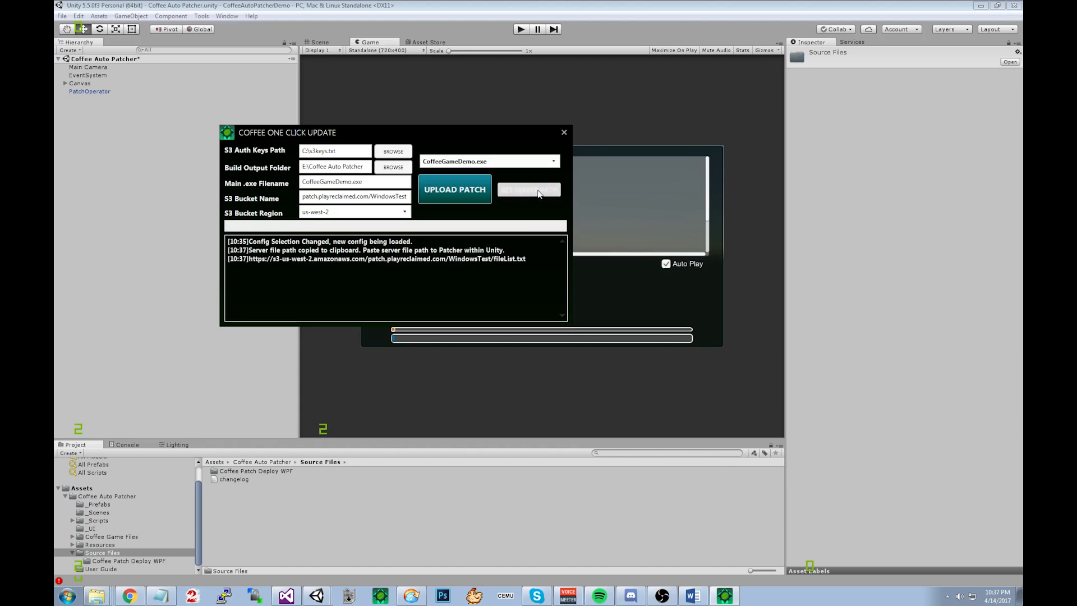
pyautogui.moveTo(526, 259); pyautogui.dragTo(266, 260)
pyautogui.click(469, 290)
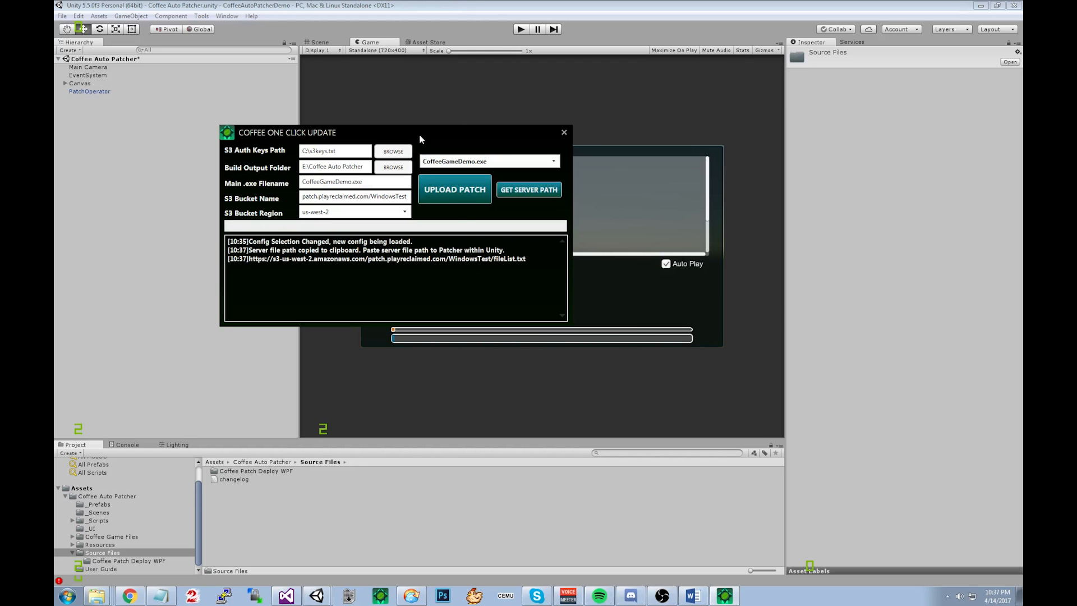
# Switch back to Unity and set the Game view to Free Aspect.
pyautogui.moveTo(419, 133); pyautogui.dragTo(536, 288)
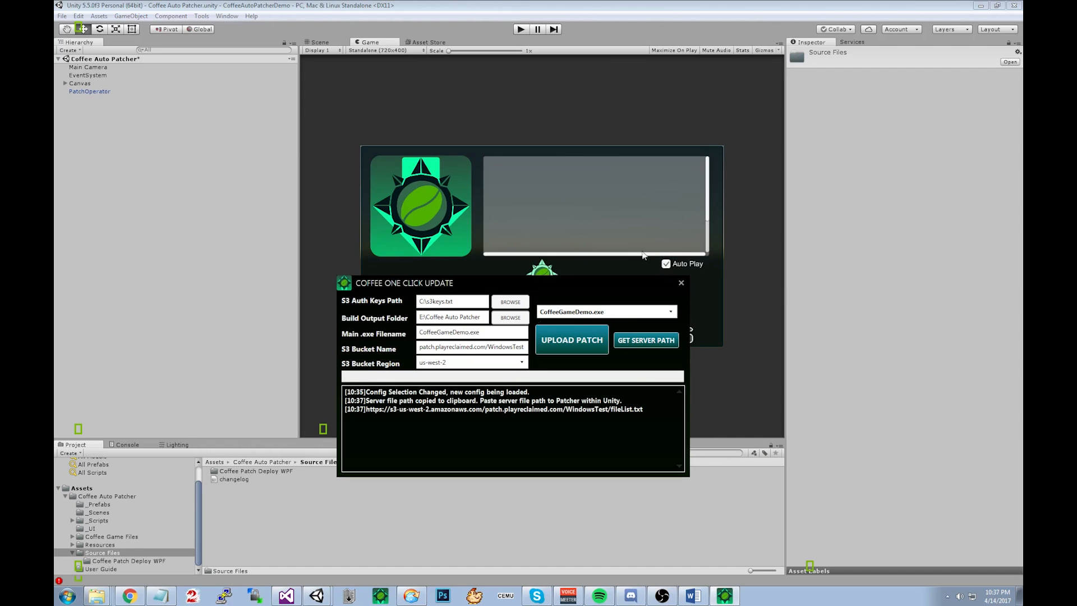
pyautogui.click(620, 10)
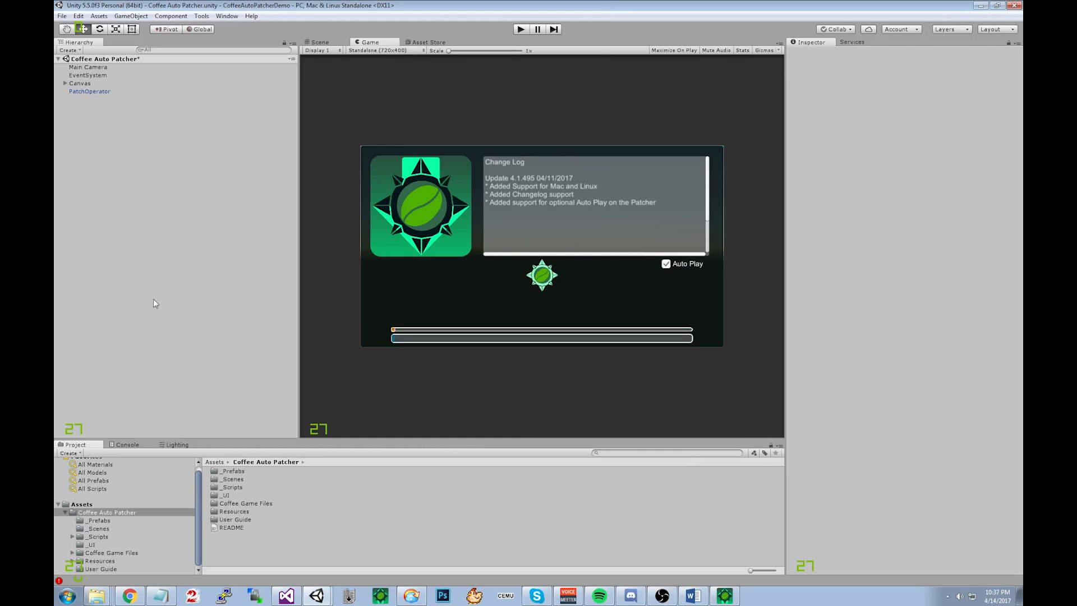
pyautogui.click(411, 49)
pyautogui.click(383, 57)
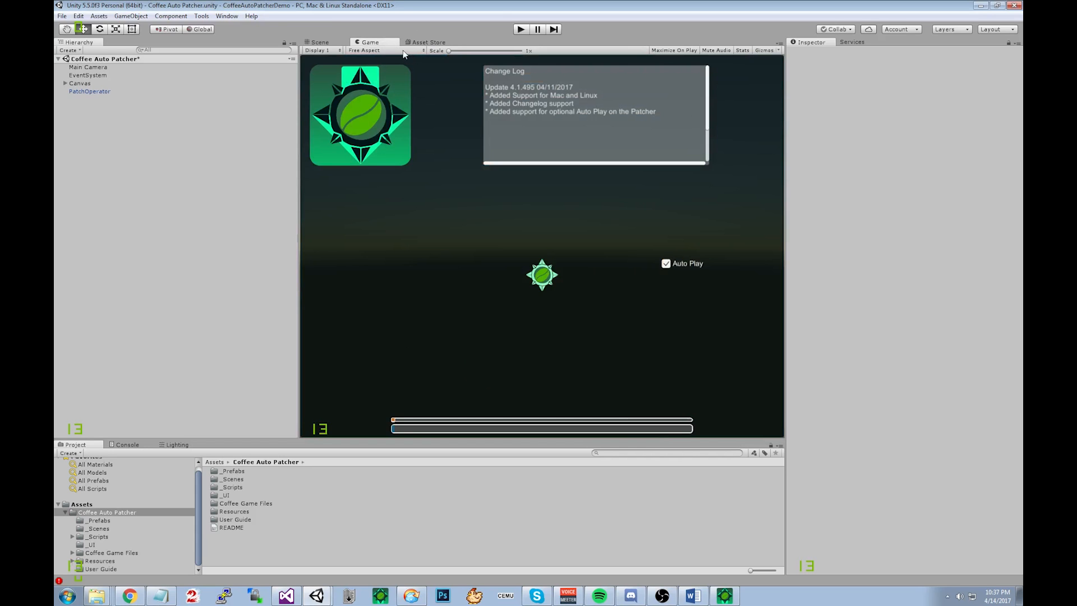
# Examine the default screen size, company name and product name in the standalone player settings reached from Build Settings.
pyautogui.click(62, 17)
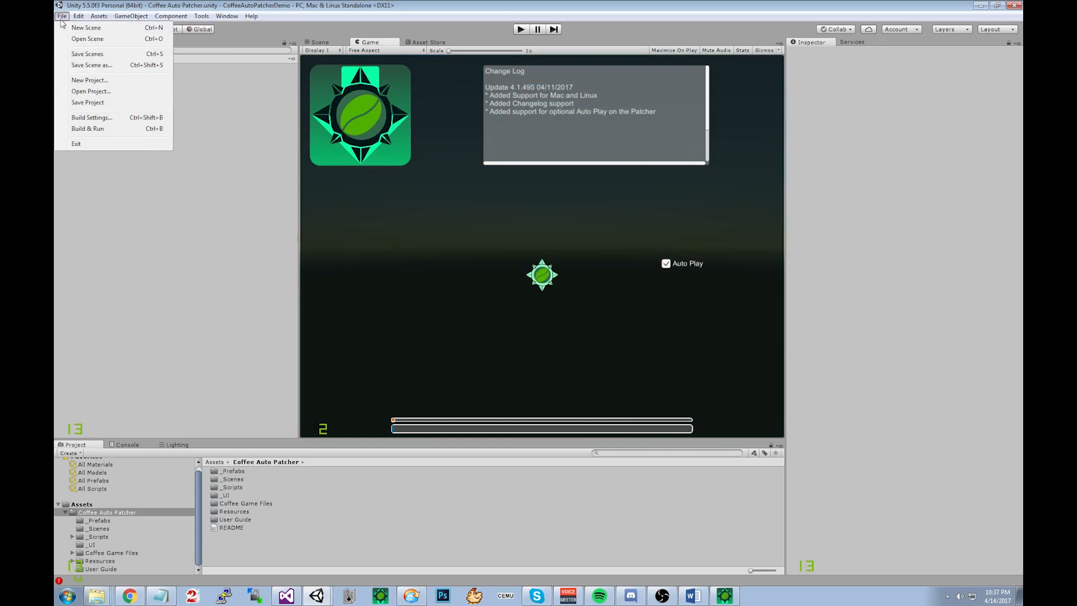
pyautogui.click(101, 116)
pyautogui.click(468, 409)
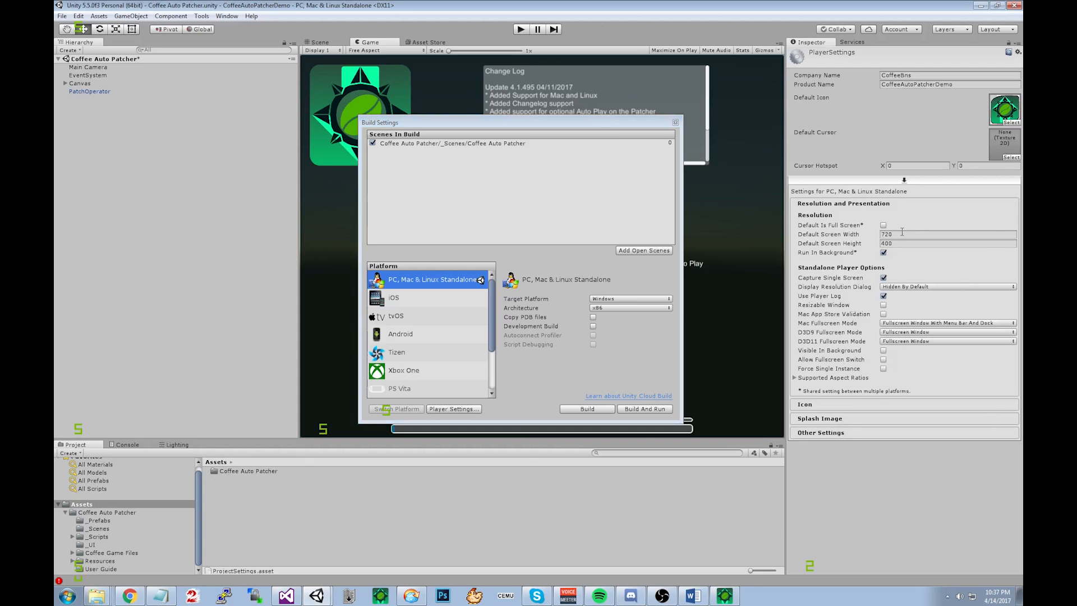
pyautogui.moveTo(600, 122); pyautogui.dragTo(410, 205)
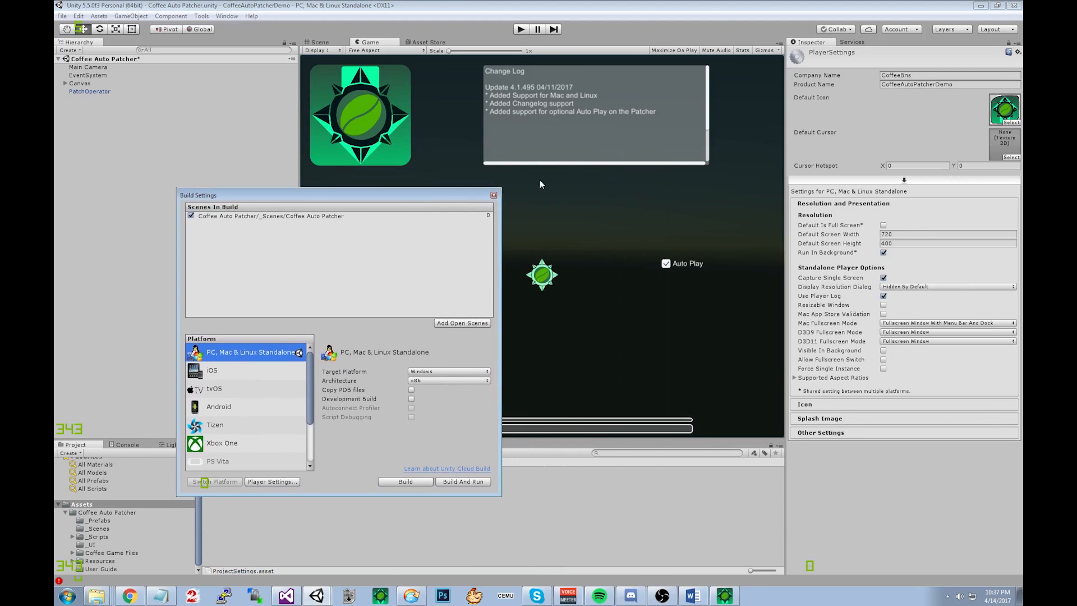
pyautogui.click(910, 232)
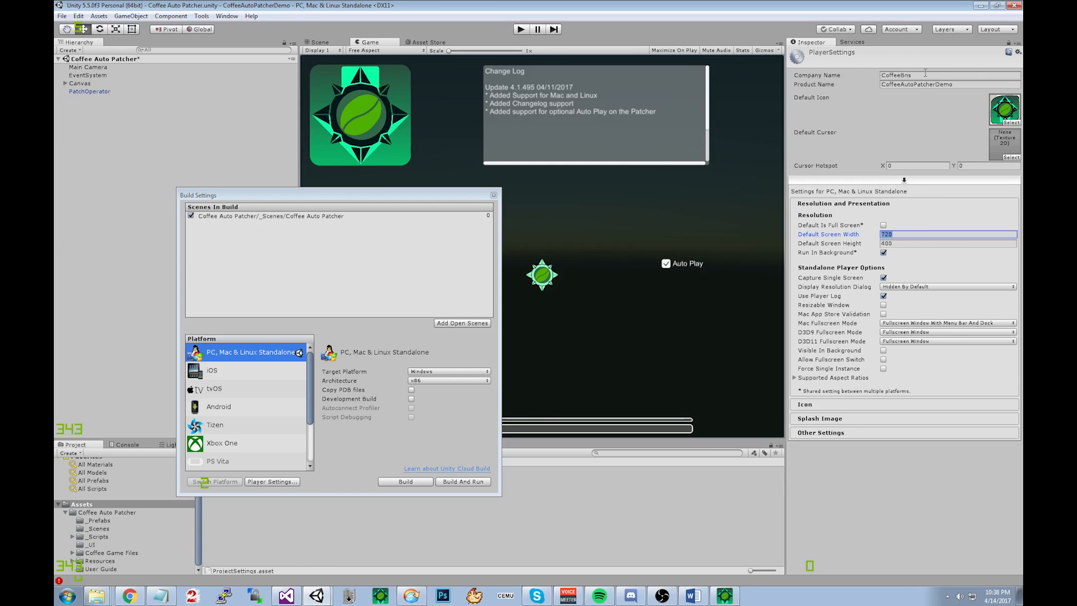
pyautogui.click(907, 75)
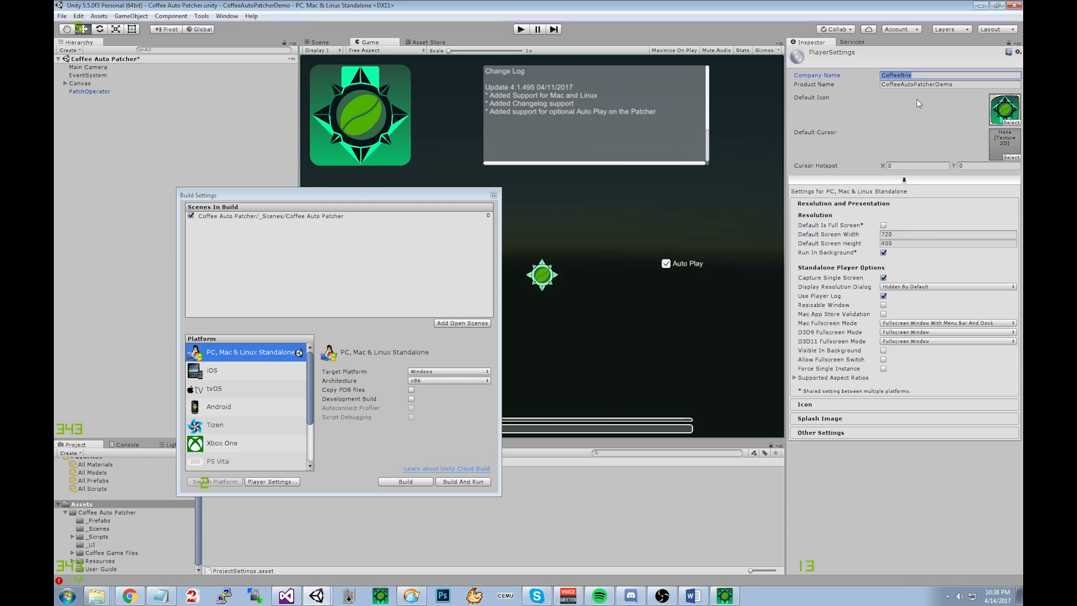
pyautogui.click(971, 85)
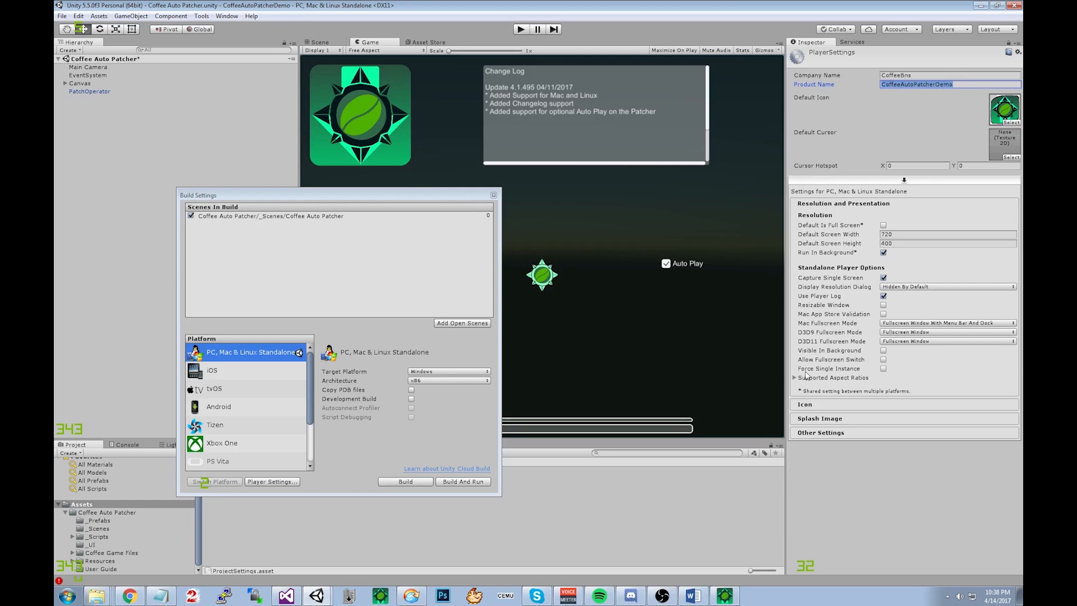
pyautogui.click(494, 196)
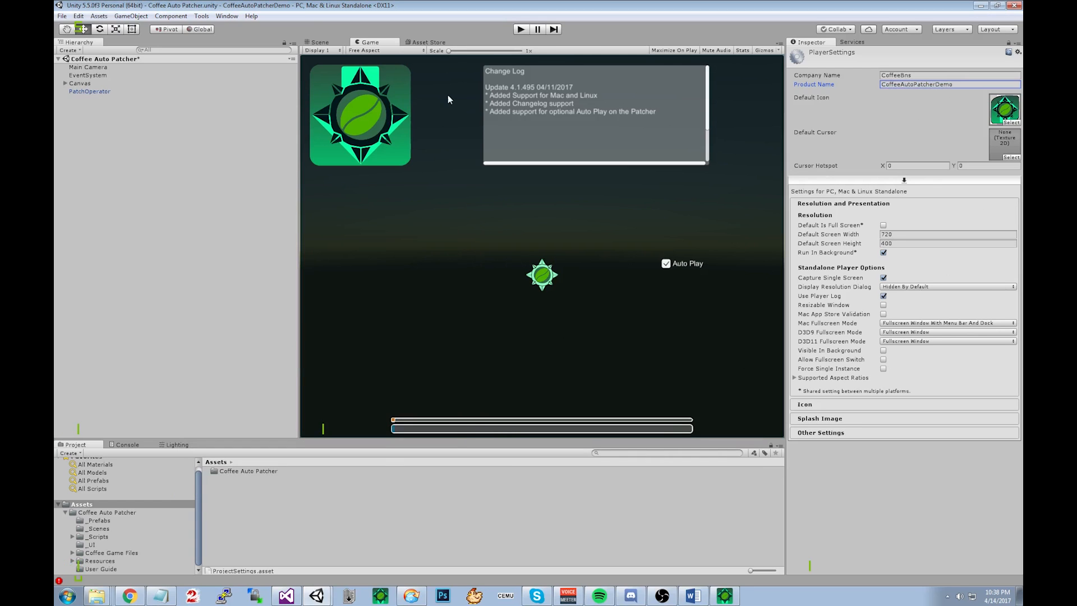
# Set the Game view resolution to Standalone (720x400).
pyautogui.click(417, 51)
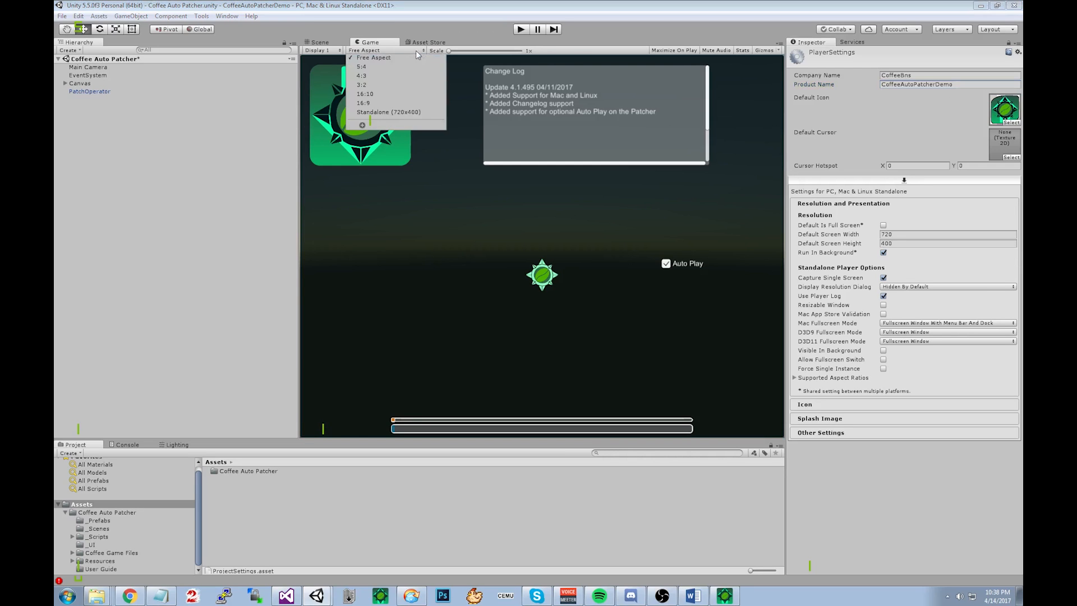
pyautogui.click(408, 114)
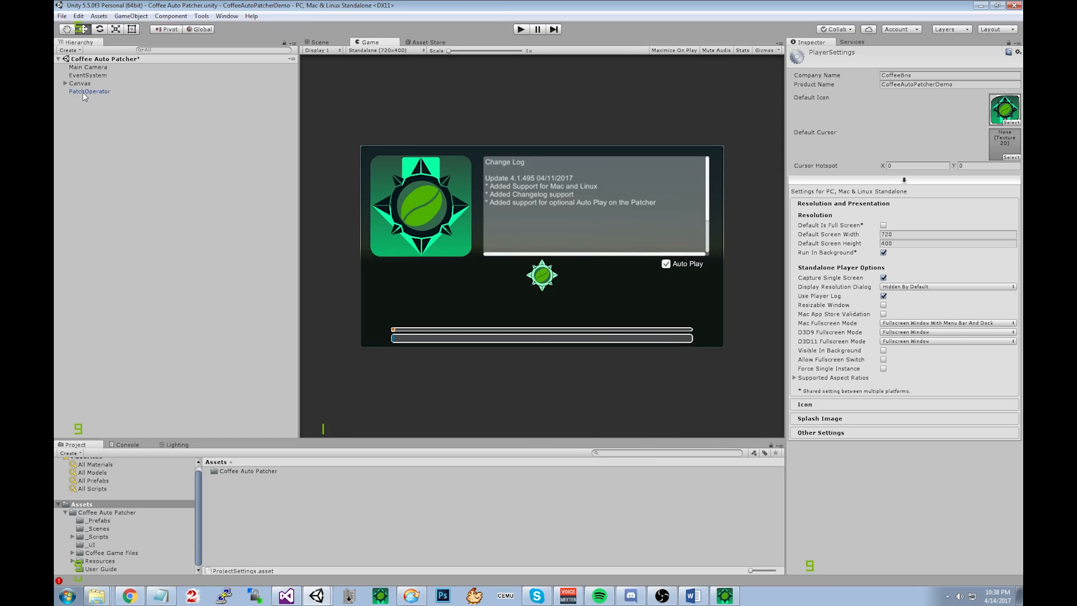
# Open the Coffee Auto Patcher scene from the _Scenes folder, saving the pending scene changes.
pyautogui.click(100, 530)
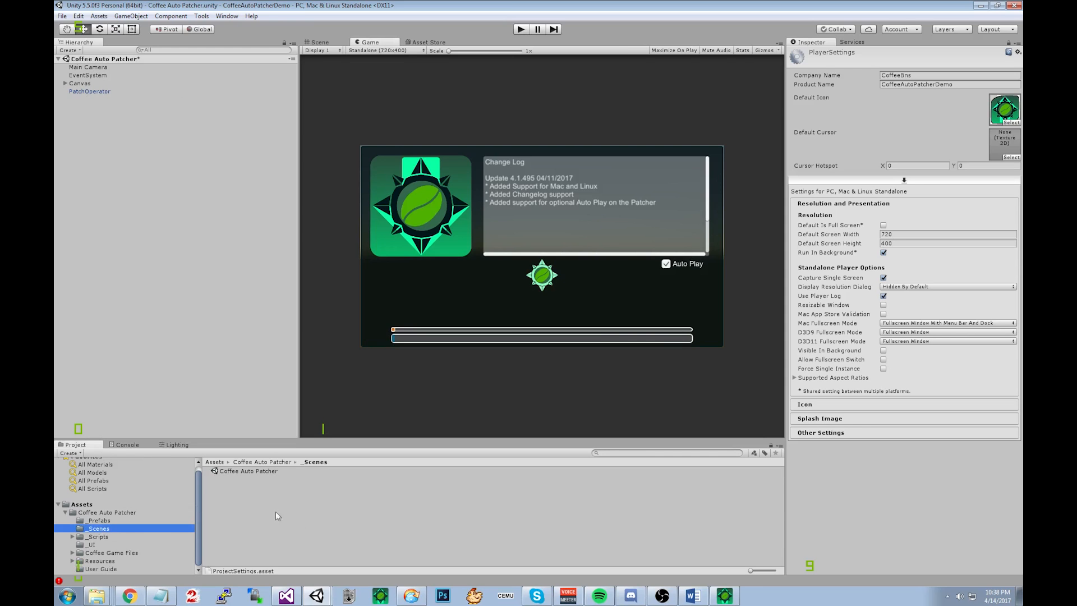
pyautogui.doubleClick(244, 471)
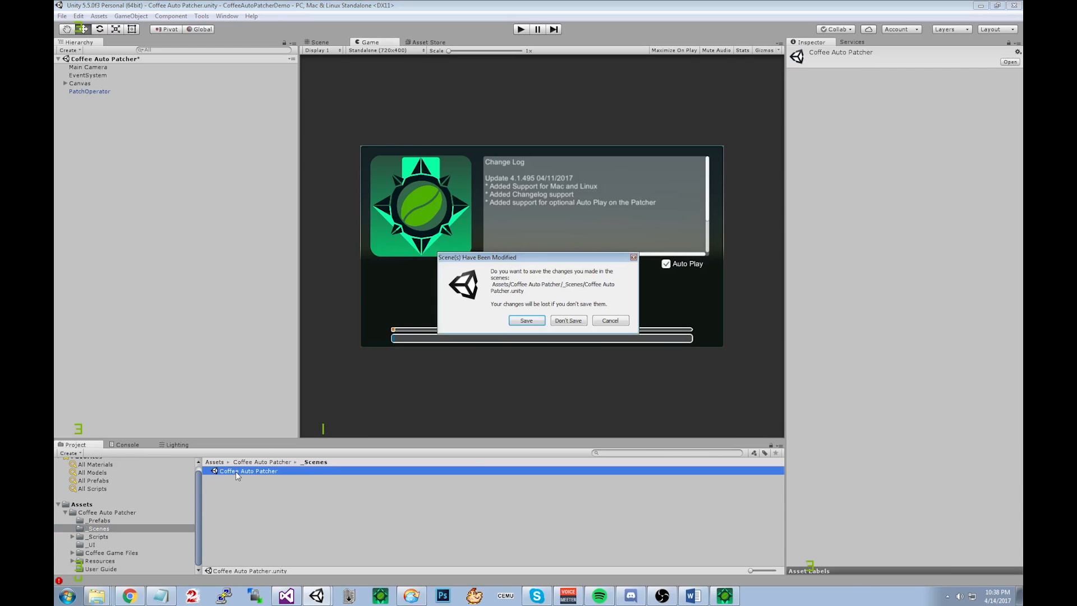
pyautogui.click(526, 320)
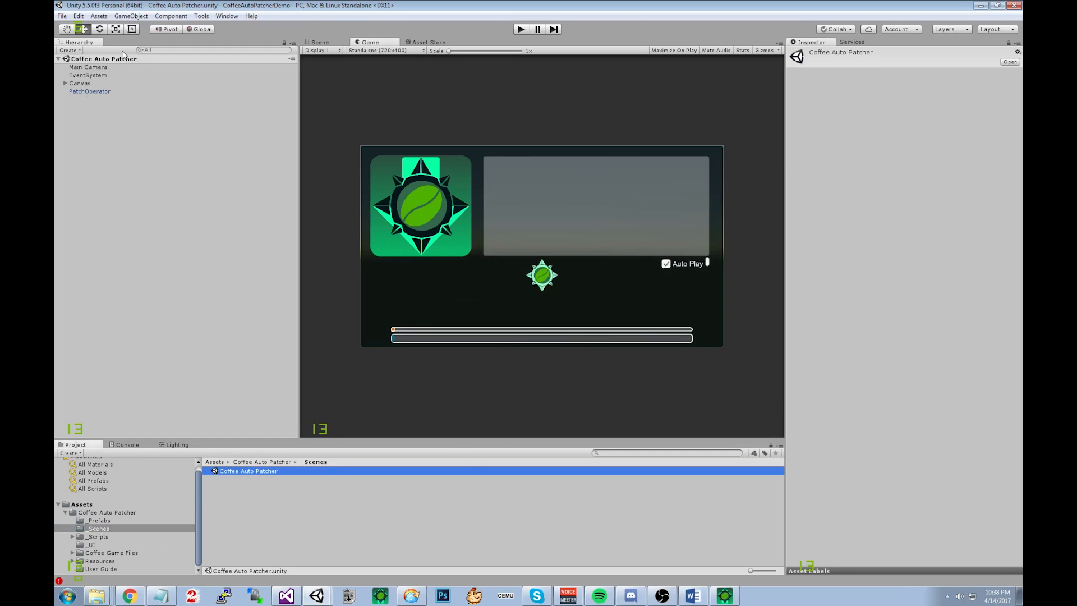
# Select the PatchOperator object, clear the logged errors from the console and return to the project files.
pyautogui.click(87, 93)
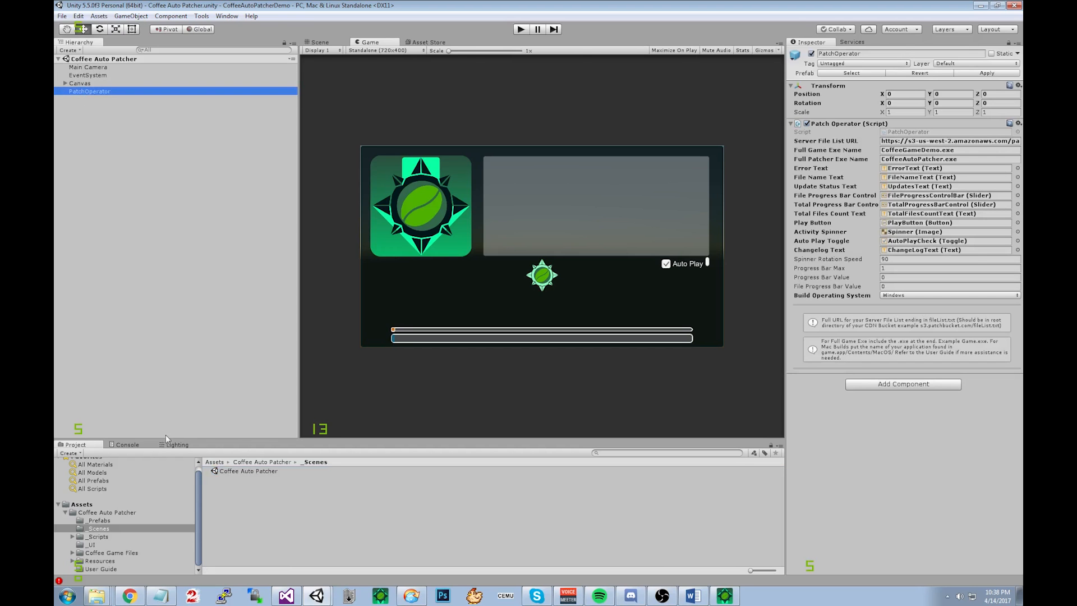
pyautogui.click(127, 444)
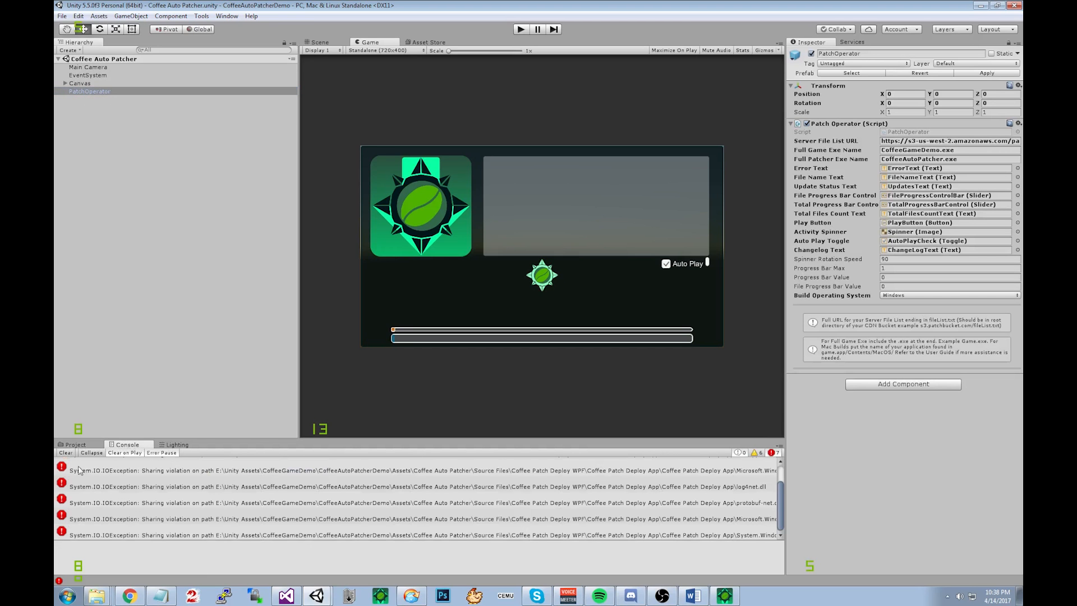
pyautogui.click(66, 452)
pyautogui.click(77, 445)
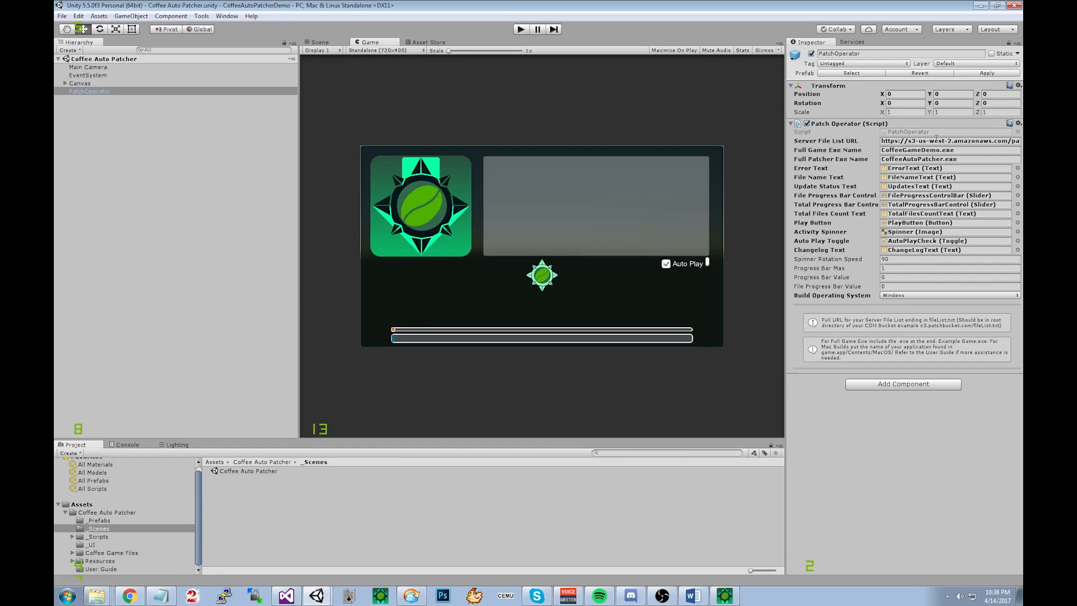
# Examine PatchOperator's Server File List URL, game and patcher exe names, and the Build Operating System choices.
pyautogui.click(948, 140)
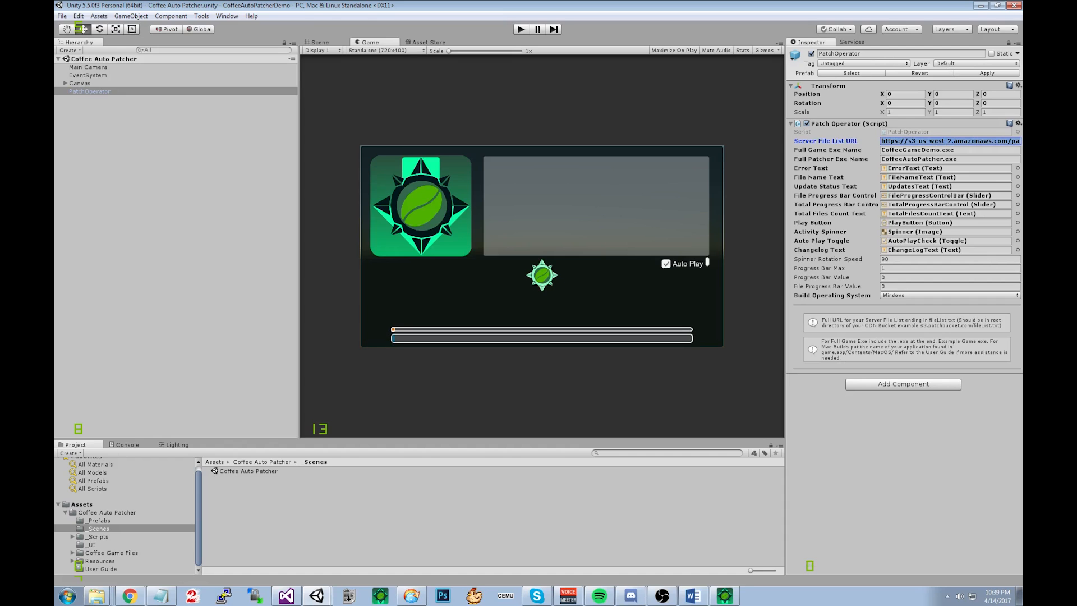
pyautogui.press('End')
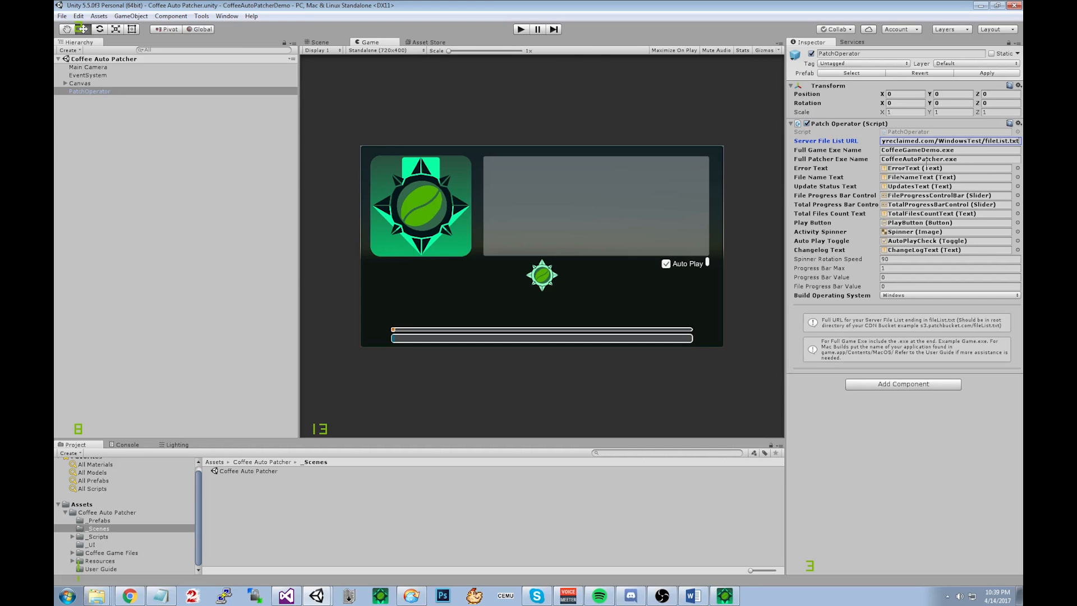
pyautogui.click(962, 151)
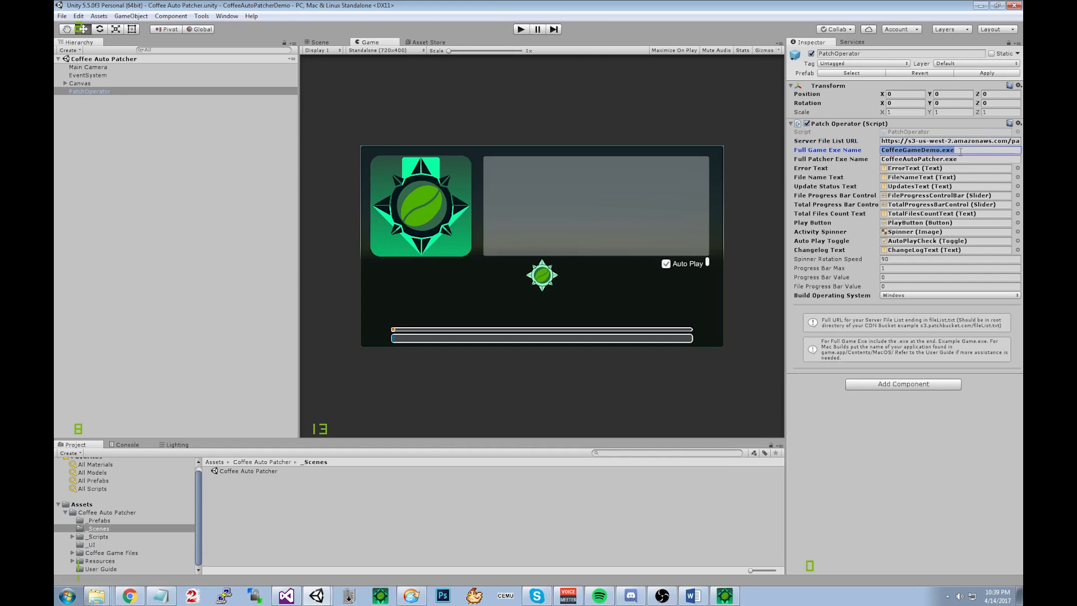
pyautogui.click(969, 152)
pyautogui.hotkey('ctrl', '0')
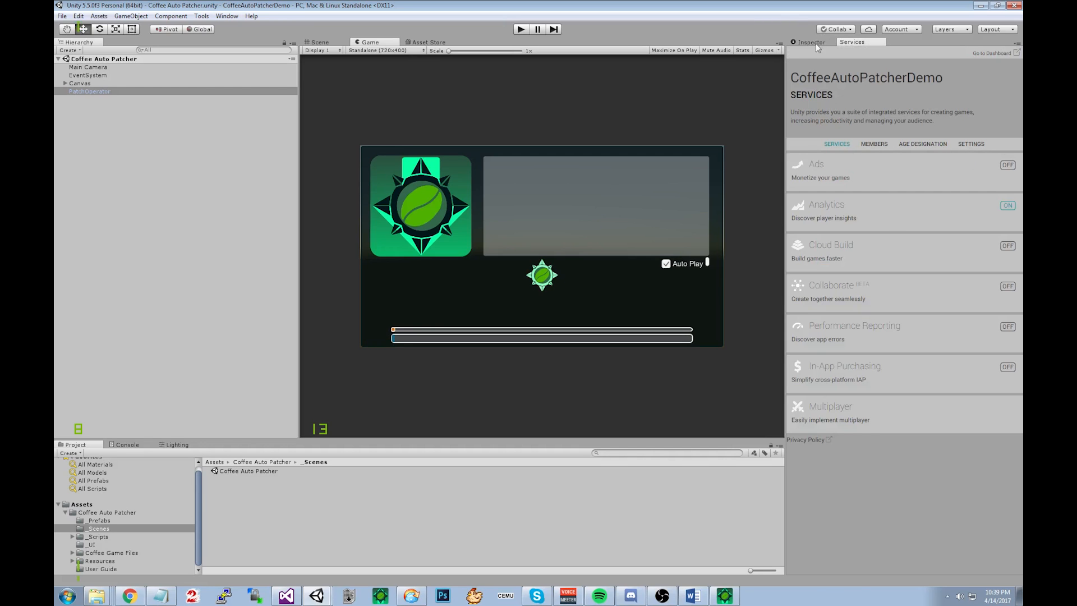
pyautogui.click(808, 42)
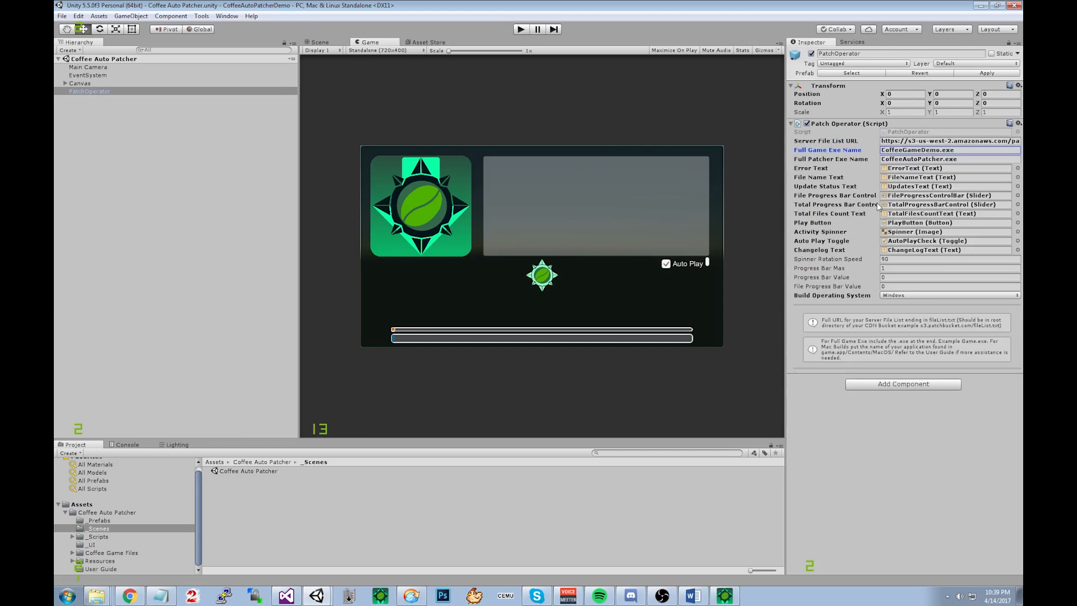
pyautogui.click(909, 158)
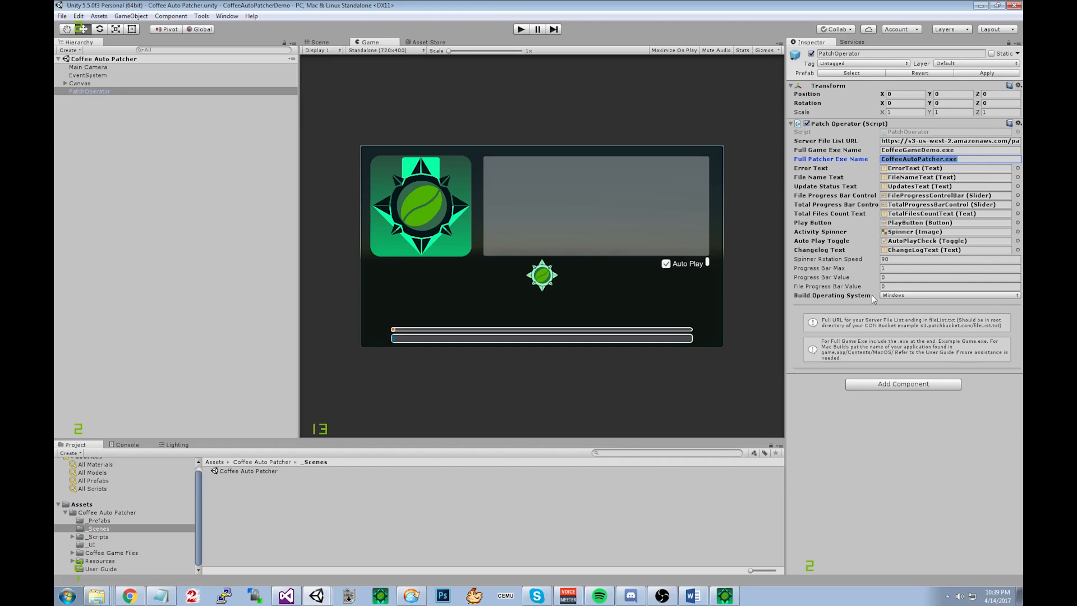
pyautogui.click(854, 296)
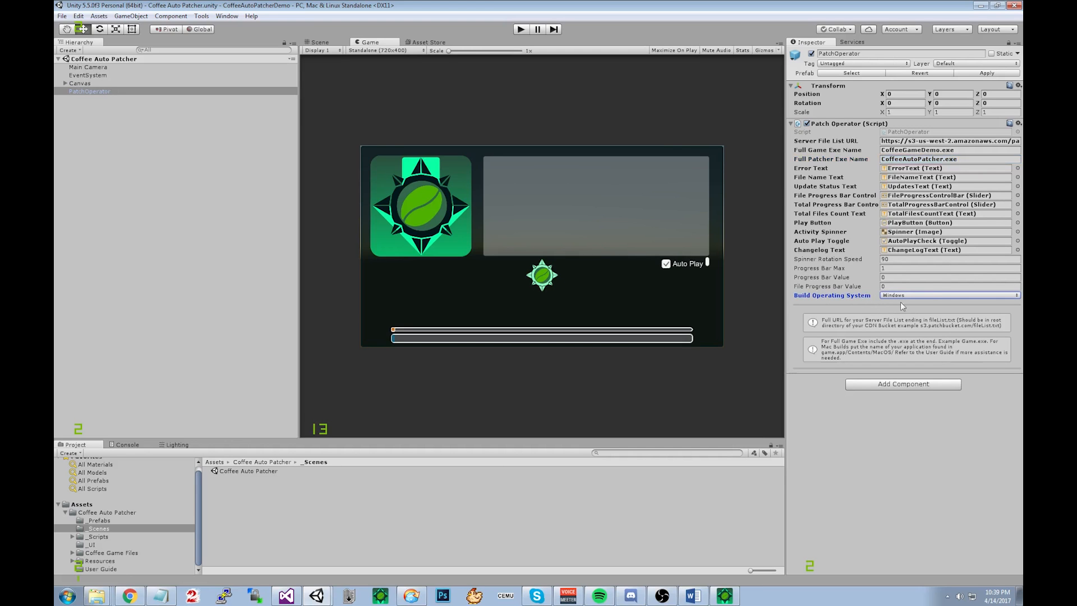
pyautogui.click(920, 295)
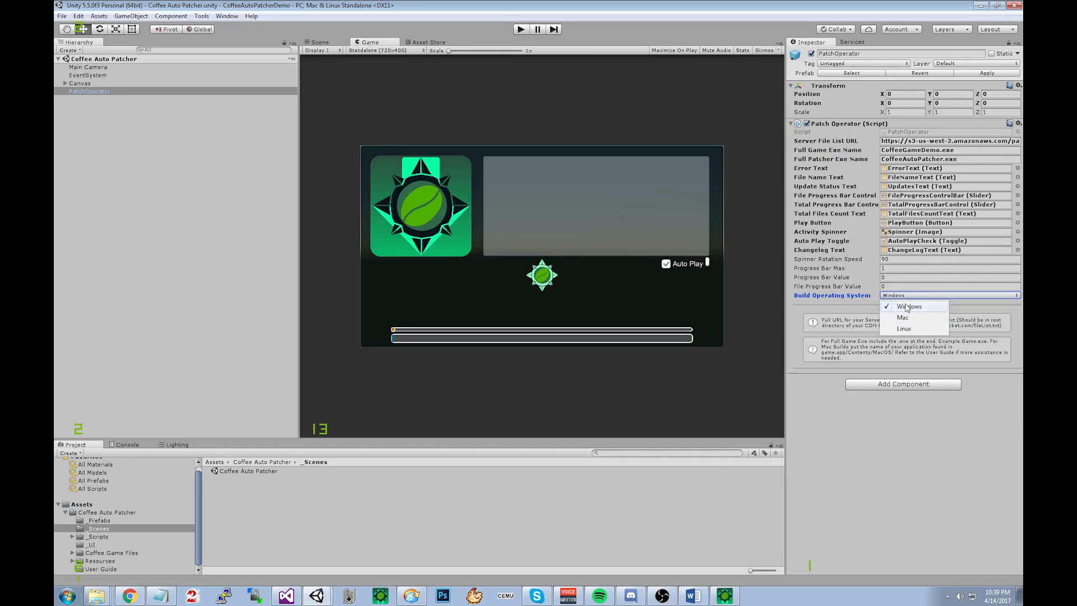
pyautogui.click(862, 296)
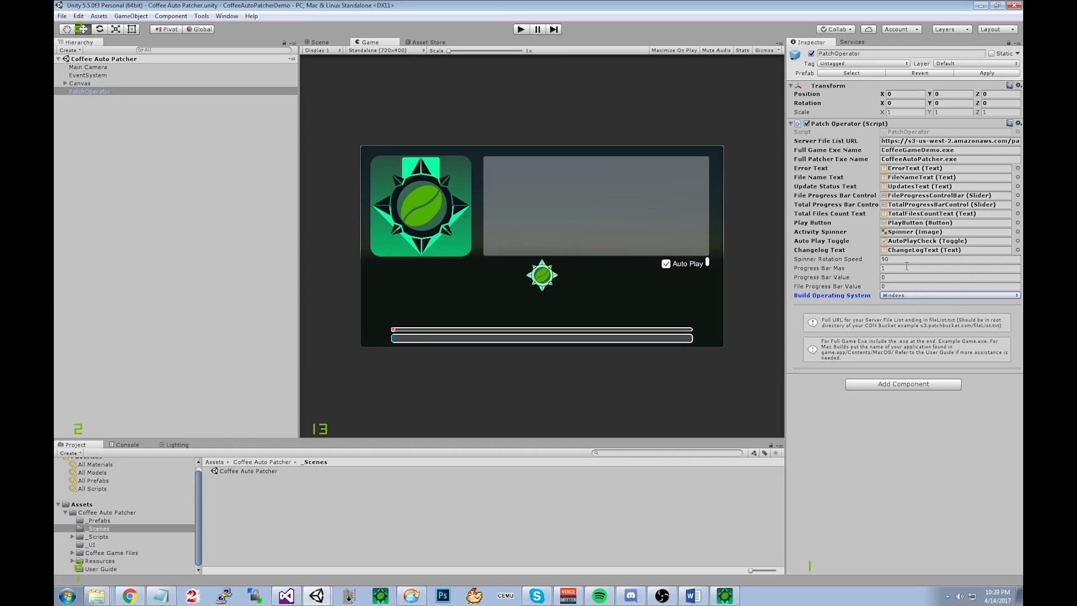
# Compare the Full Game Exe Name and Full Patcher Exe Name values in the Patch Operator script.
pyautogui.click(827, 151)
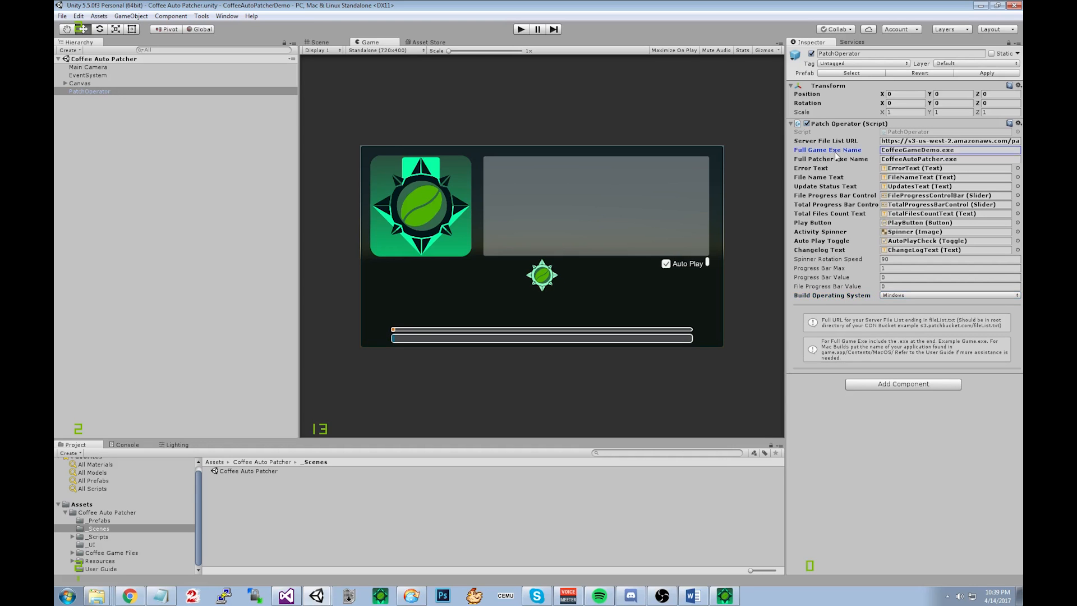
pyautogui.click(846, 160)
pyautogui.click(836, 150)
pyautogui.click(844, 159)
pyautogui.click(835, 150)
pyautogui.click(844, 157)
pyautogui.click(836, 152)
pyautogui.click(850, 158)
pyautogui.click(842, 152)
pyautogui.moveTo(938, 156)
pyautogui.mouseDown()
pyautogui.moveTo(962, 157)
pyautogui.moveTo(946, 160)
pyautogui.mouseUp()
pyautogui.click(840, 152)
pyautogui.click(858, 160)
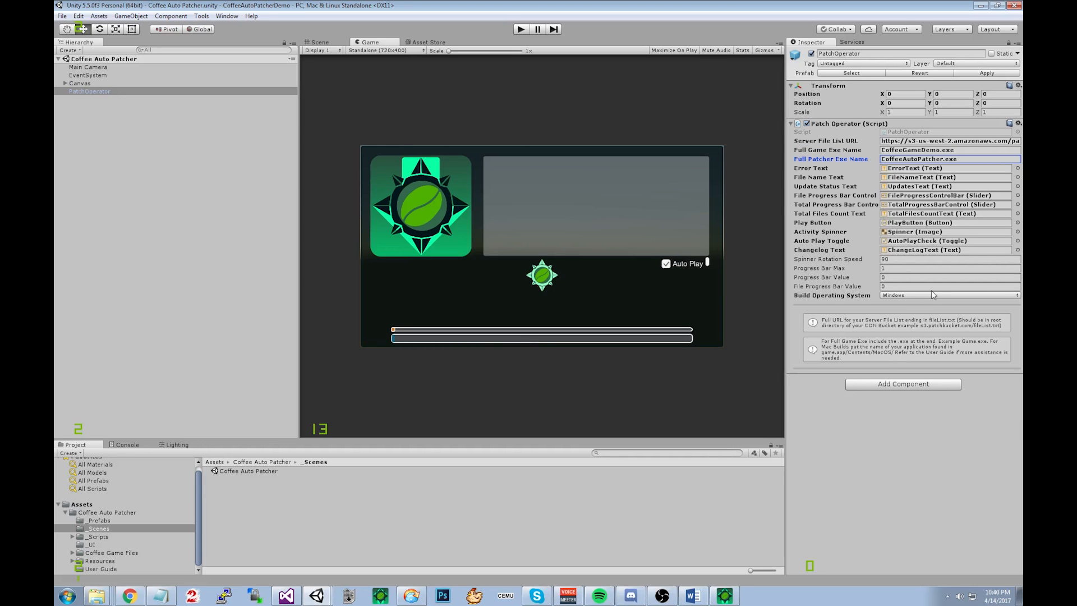
# Build the patcher for Windows as CoffeeAutoPatcher.exe in E:\Coffee Auto Patcher Demo\WindowsTest and check the built files.
pyautogui.click(62, 16)
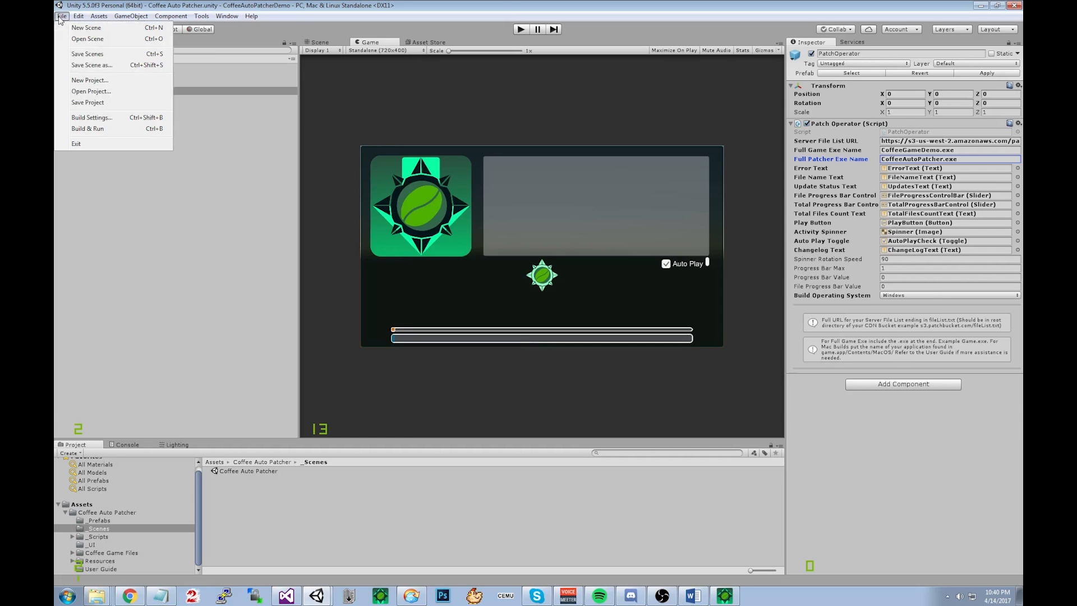
pyautogui.click(93, 118)
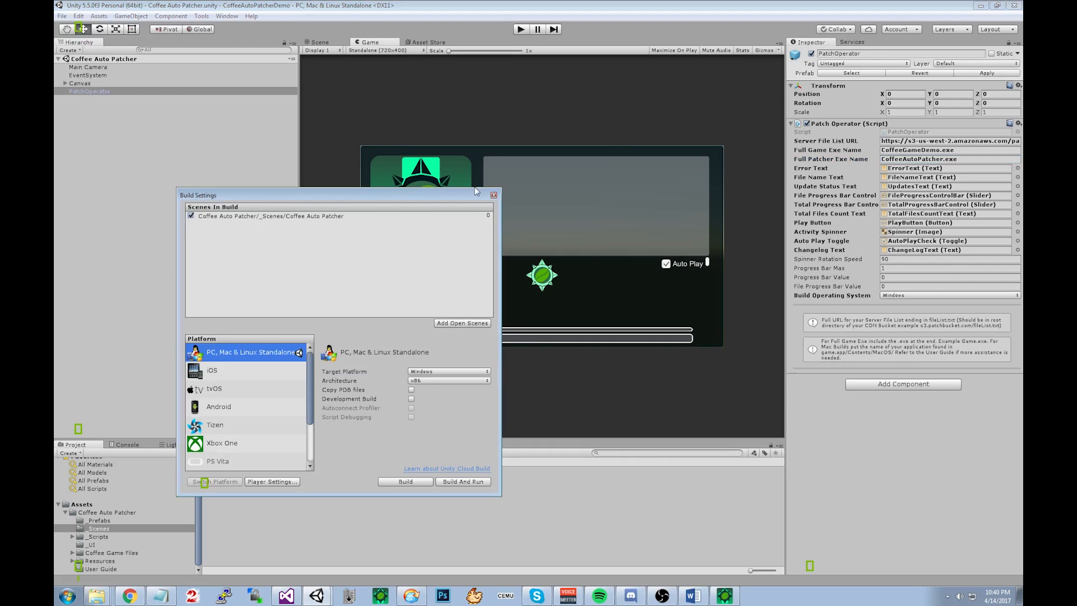
pyautogui.click(406, 481)
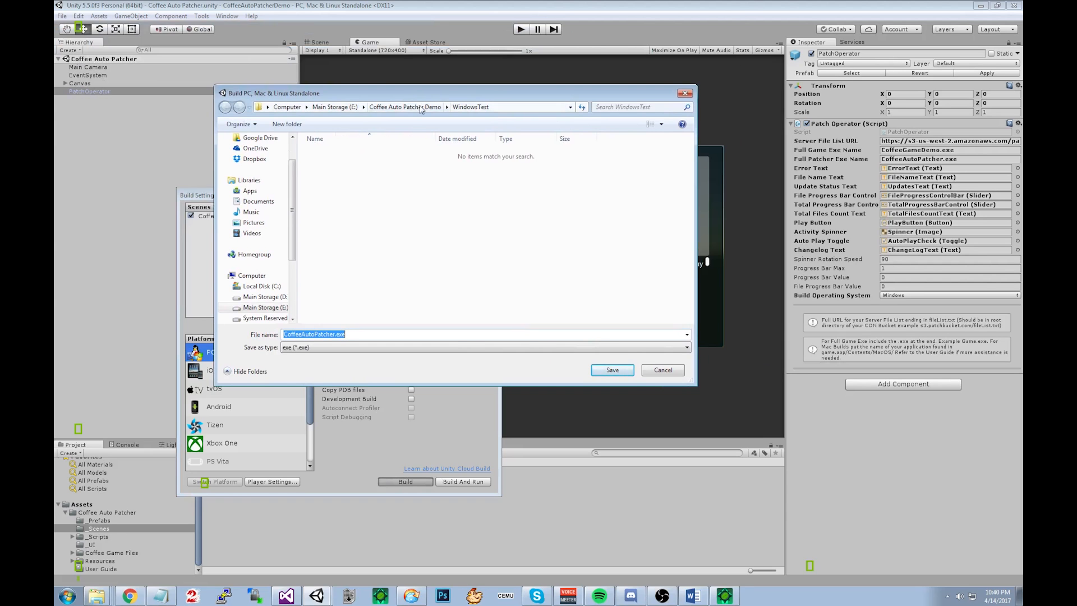
pyautogui.click(510, 108)
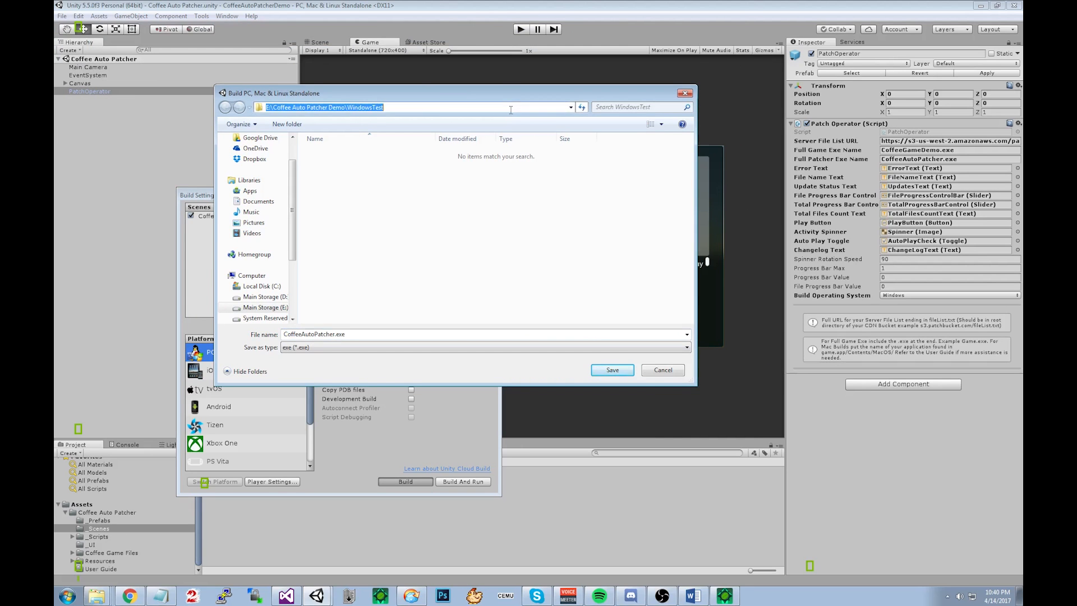
pyautogui.click(505, 240)
pyautogui.moveTo(285, 334); pyautogui.dragTo(380, 334)
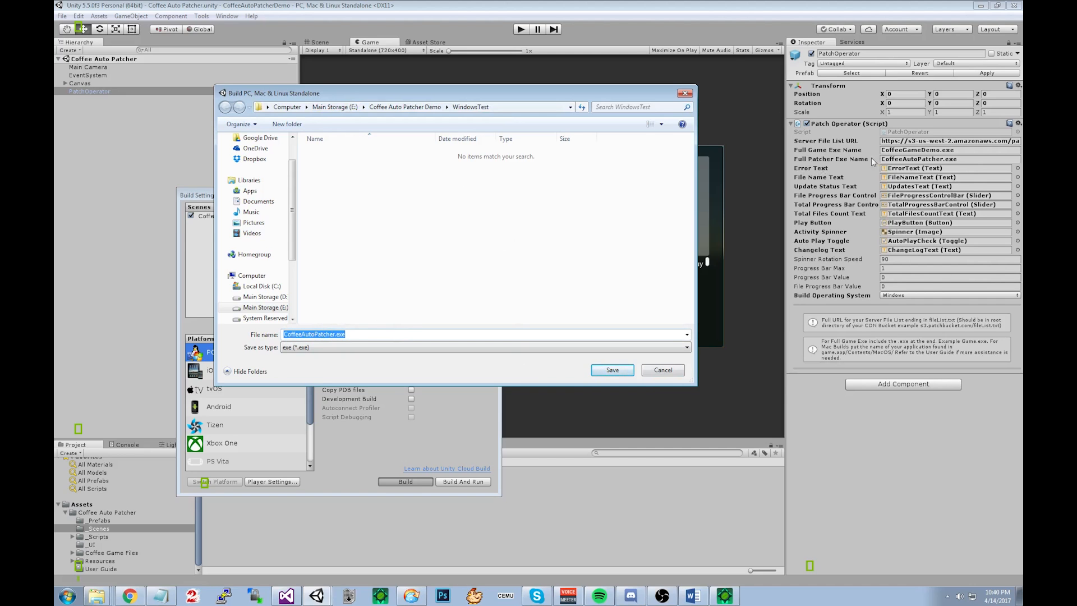
pyautogui.click(612, 371)
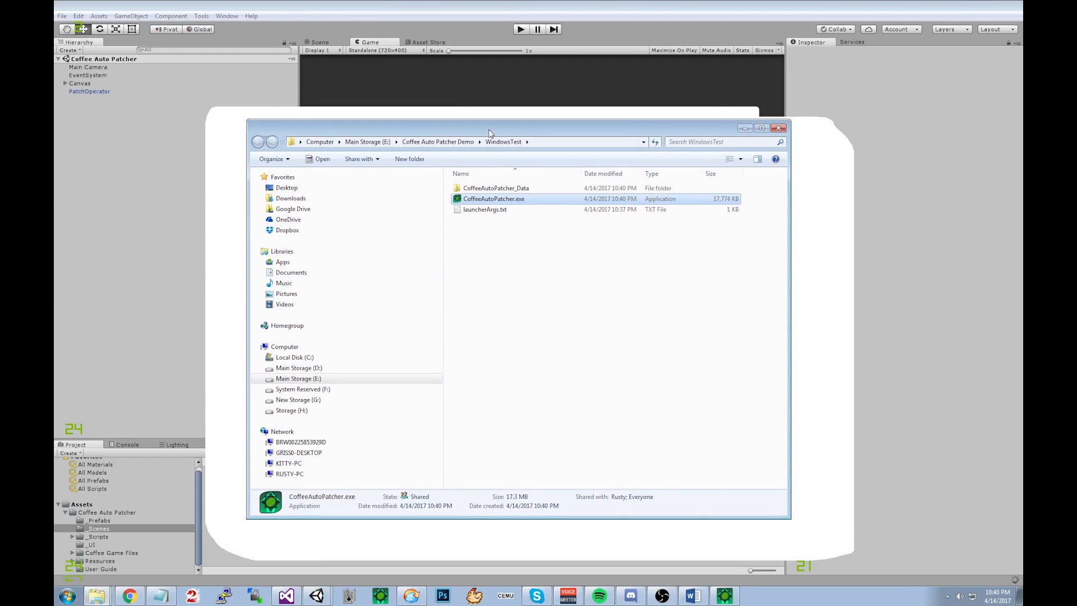
pyautogui.moveTo(541, 272); pyautogui.dragTo(504, 199)
pyautogui.click(508, 221)
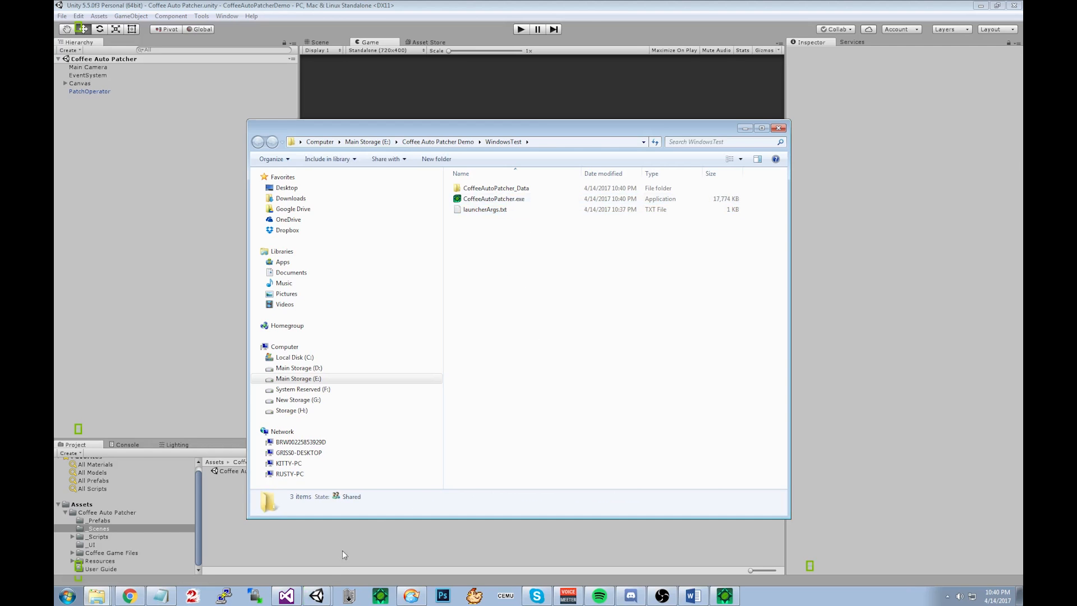
# Switch to the CoffeeGameDemo project in Unity and display the downloaded packages in the Asset Store.
pyautogui.click(375, 570)
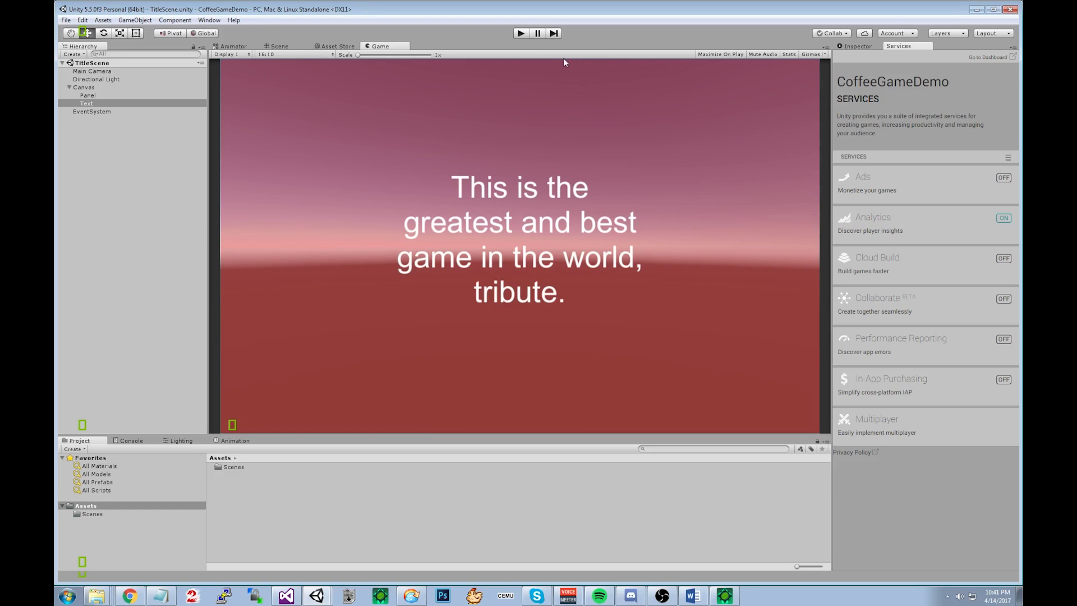
pyautogui.click(337, 46)
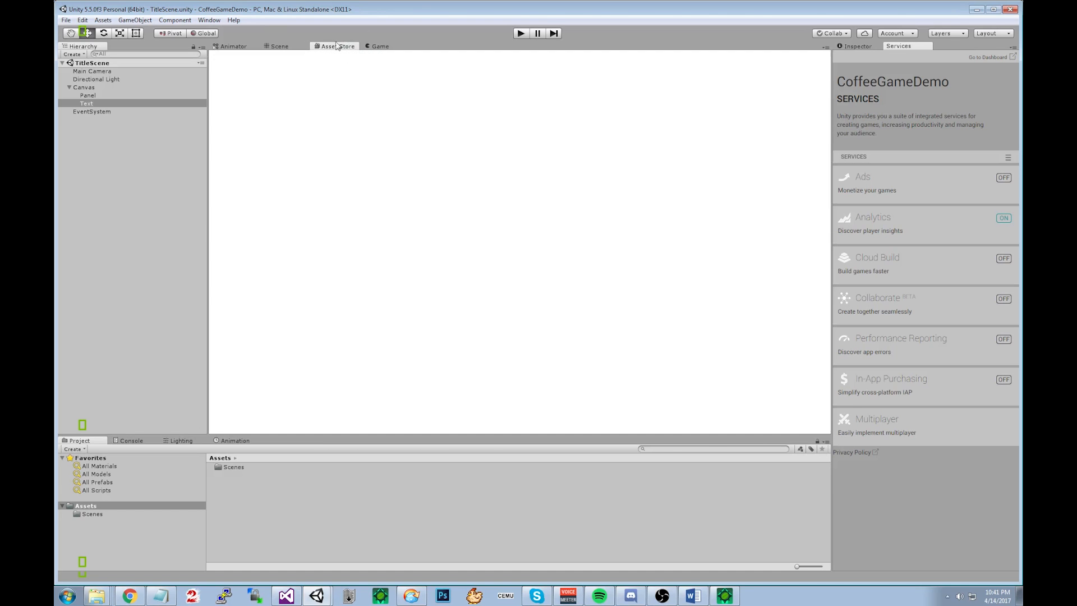
pyautogui.click(375, 47)
pyautogui.click(97, 595)
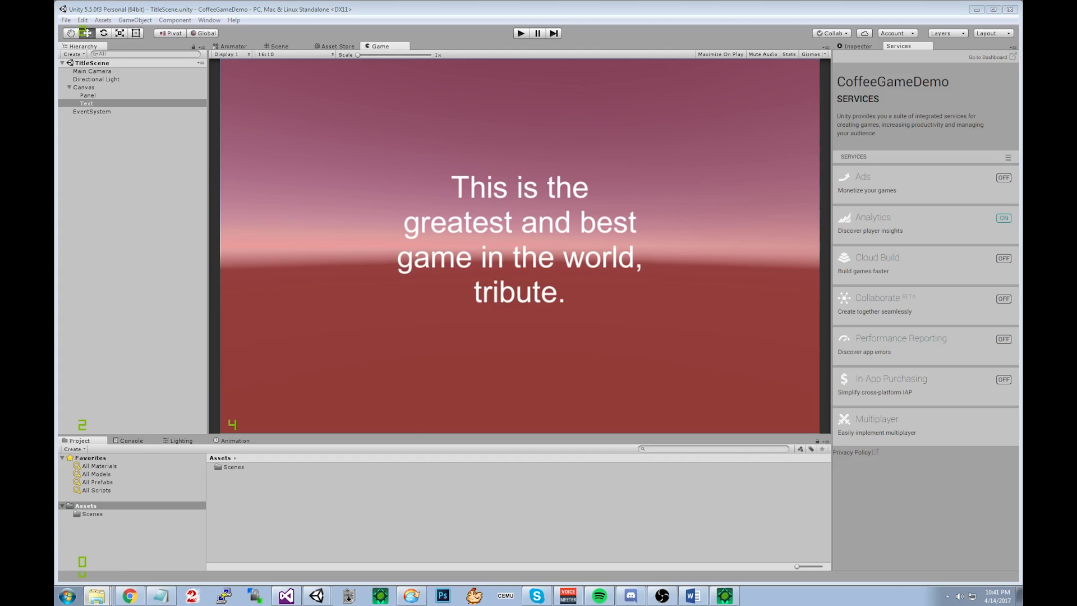
pyautogui.click(337, 46)
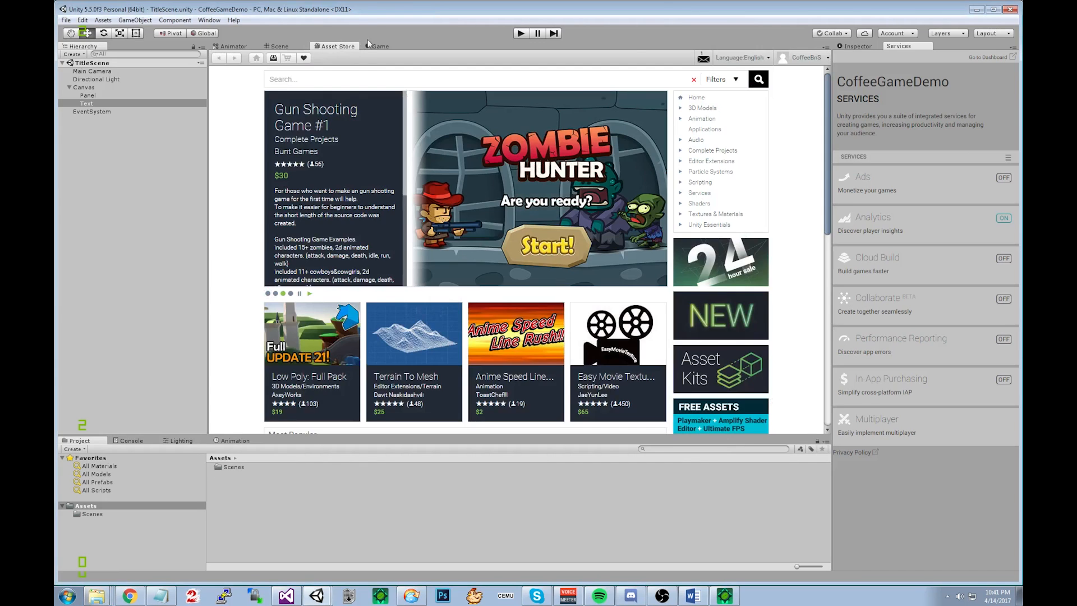
pyautogui.click(273, 58)
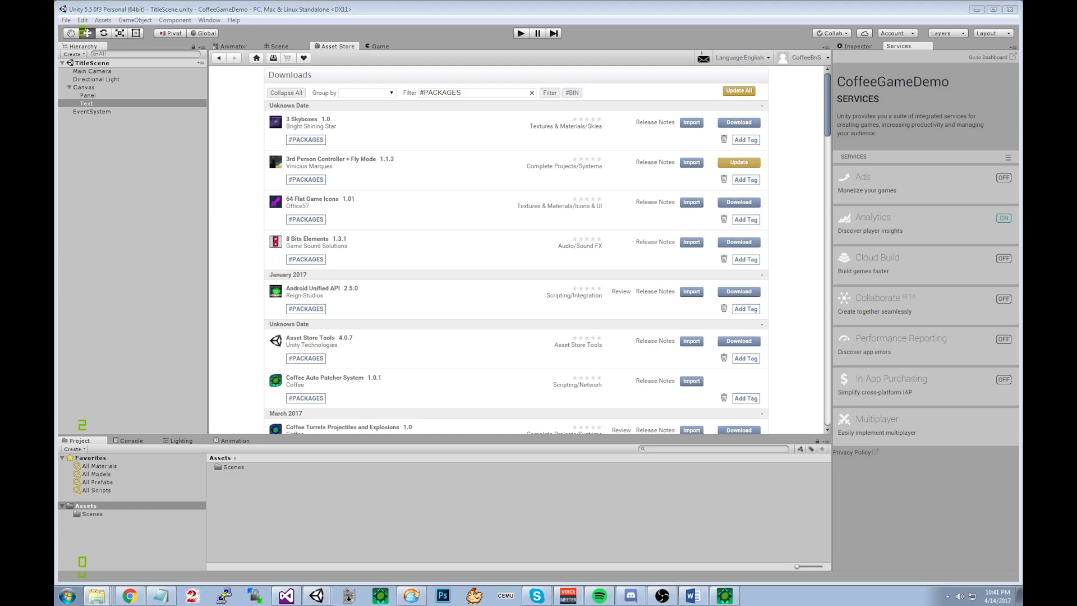
# Start importing the Coffee Auto Patcher package and exclude the AssetStoreTools and Coffee Auto Patcher folders with their contents.
pyautogui.click(693, 292)
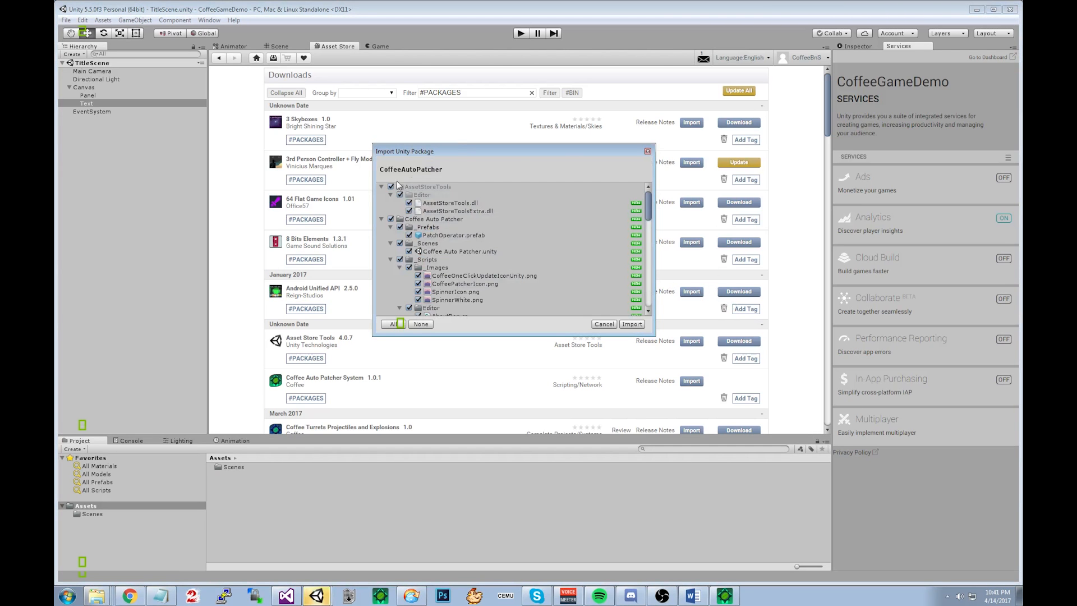
pyautogui.click(391, 187)
pyautogui.click(391, 219)
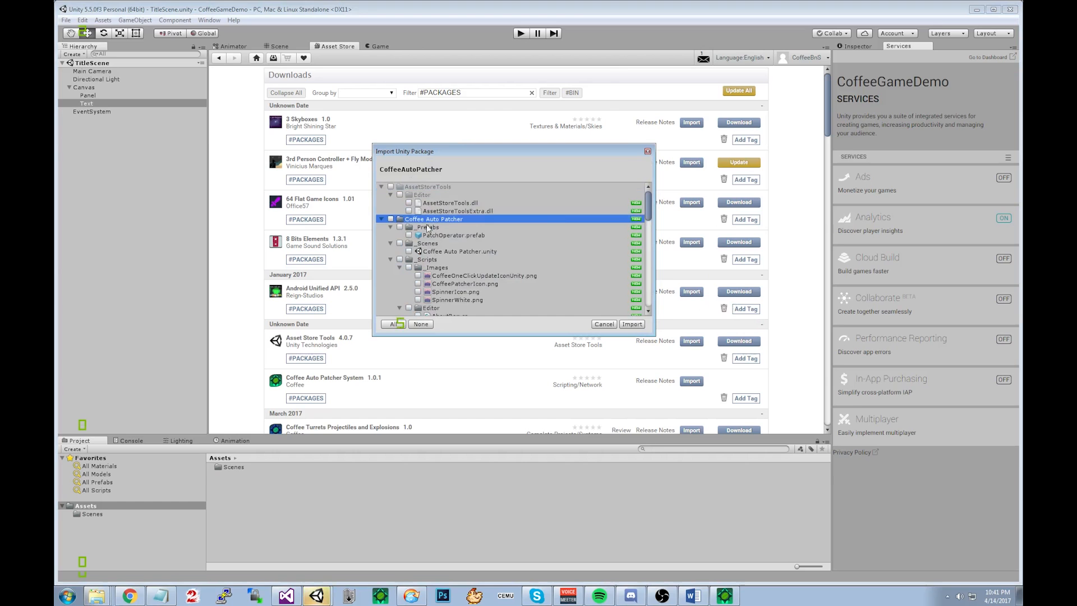
# Collapse the _Scripts and _UI folders and include only the Coffee Game Files folder in the package import.
pyautogui.scroll(-3, 497, 253)
pyautogui.scroll(2, 511, 224)
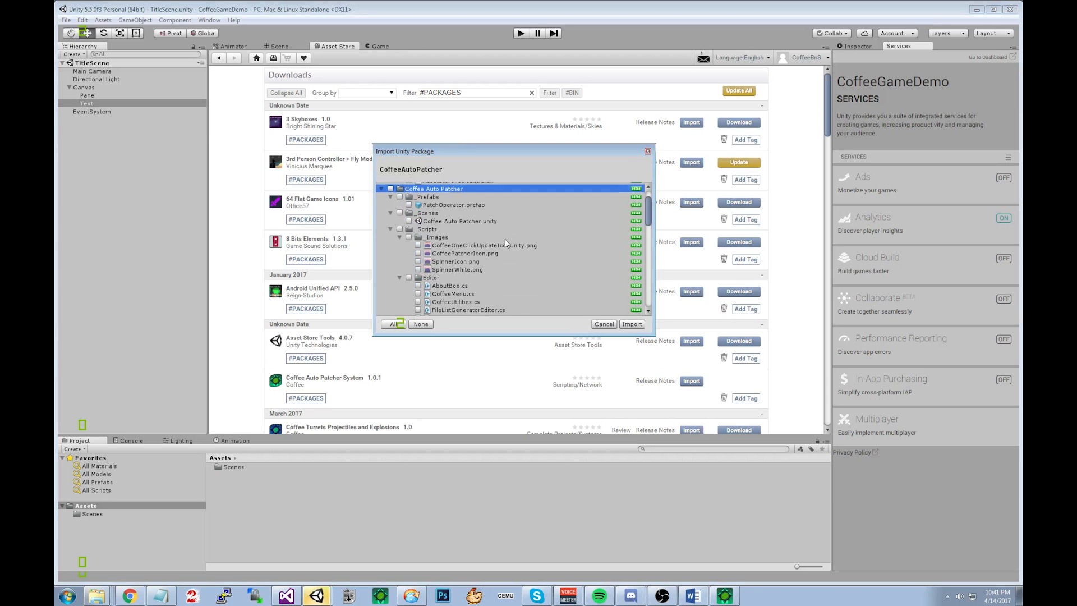
pyautogui.click(390, 229)
pyautogui.click(391, 238)
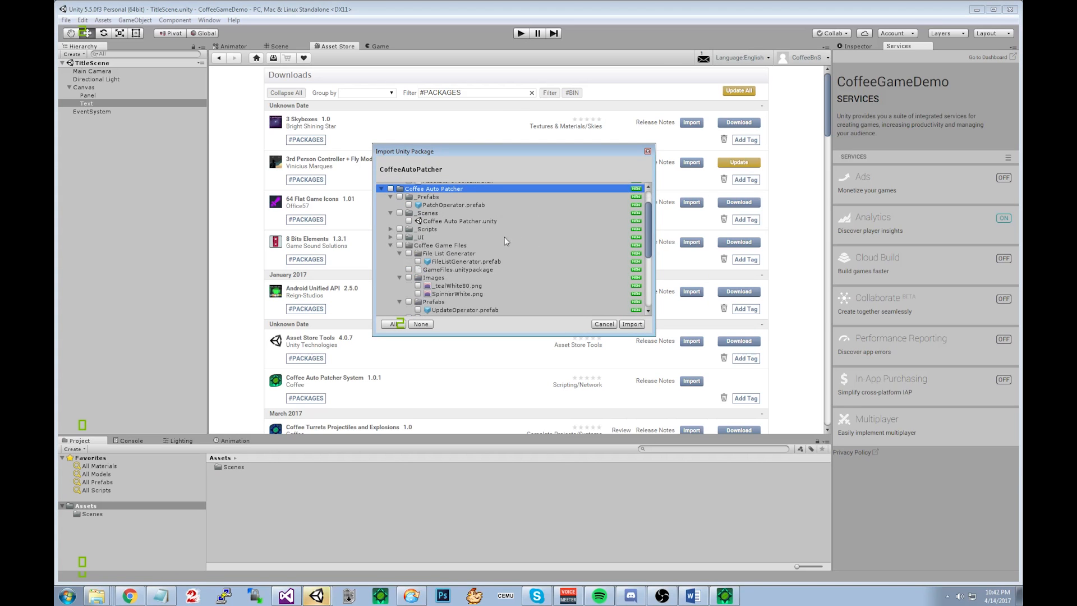
pyautogui.scroll(-2, 426, 269)
pyautogui.click(400, 216)
pyautogui.scroll(-1, 449, 249)
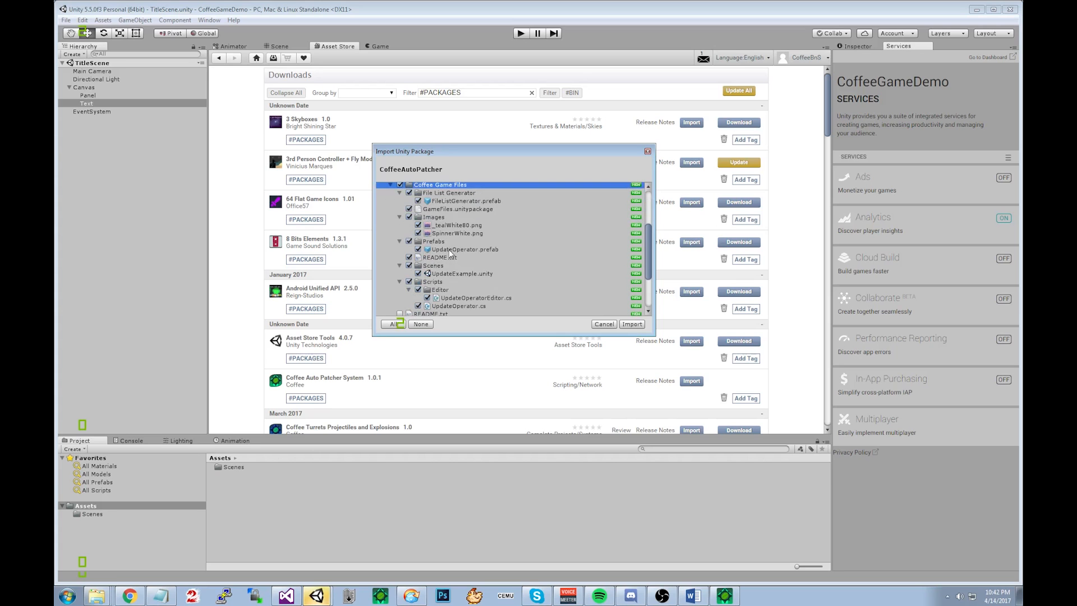
pyautogui.scroll(-2, 448, 249)
pyautogui.scroll(3, 502, 248)
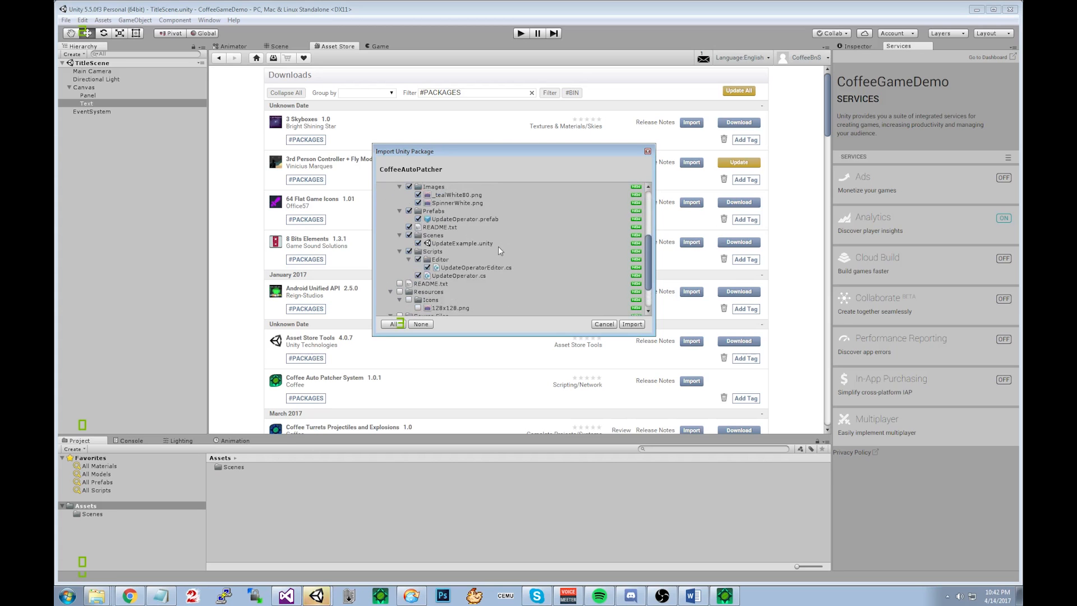
# Check the selected Coffee Game Files contents and import them into the project.
pyautogui.scroll(2, 503, 218)
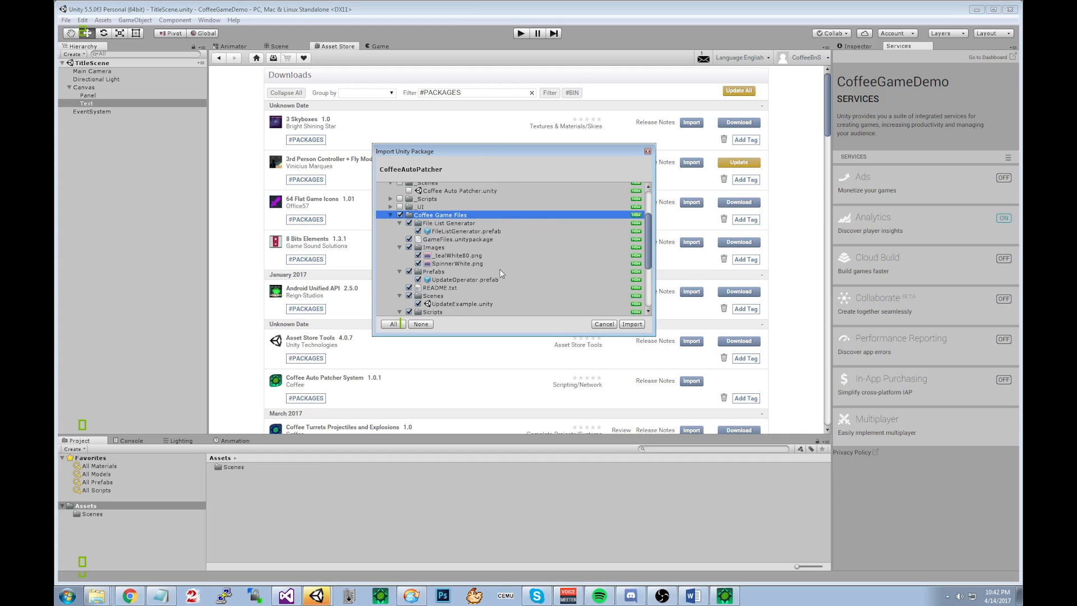
pyautogui.scroll(-5, 486, 244)
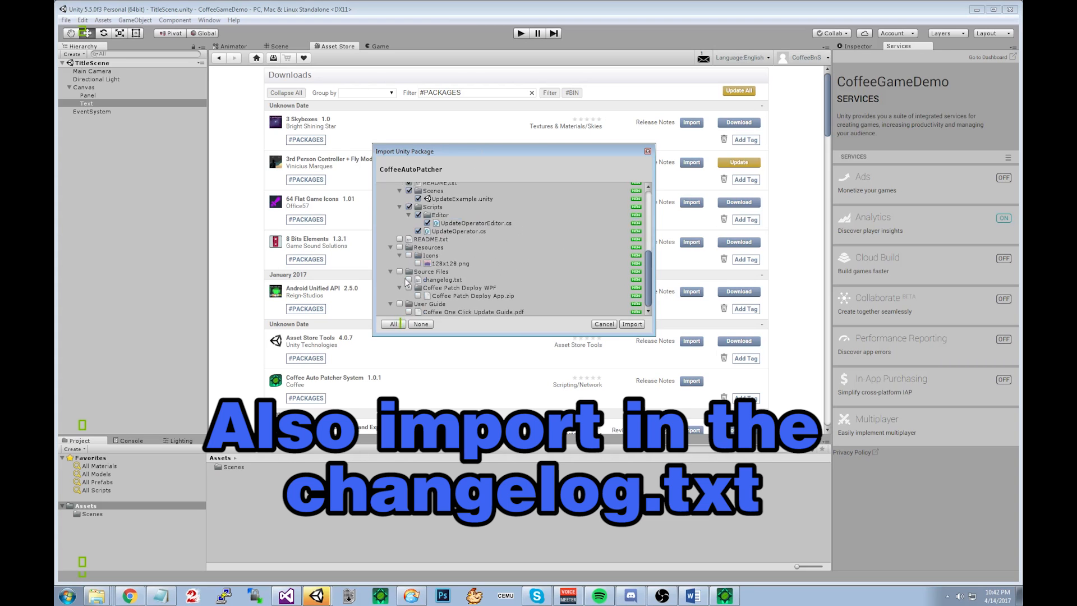
pyautogui.scroll(5, 499, 264)
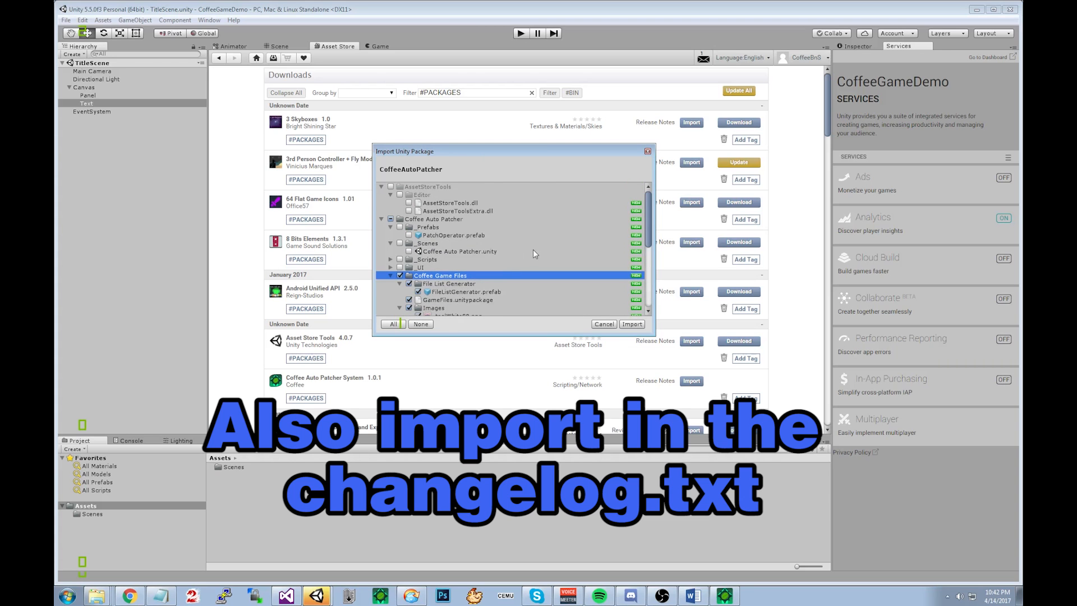
pyautogui.scroll(-2, 533, 249)
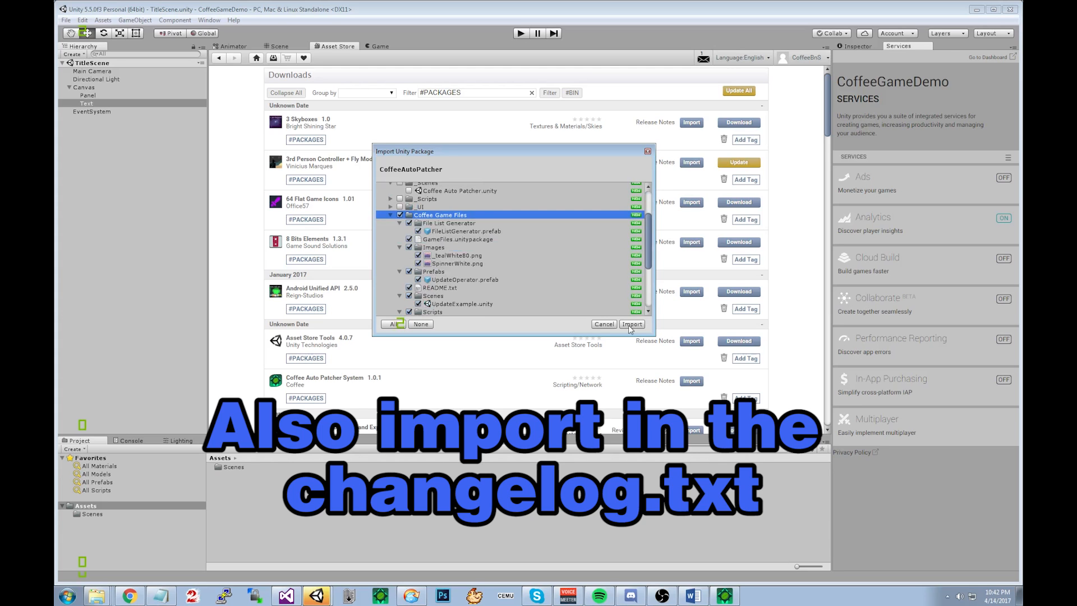
pyautogui.click(629, 326)
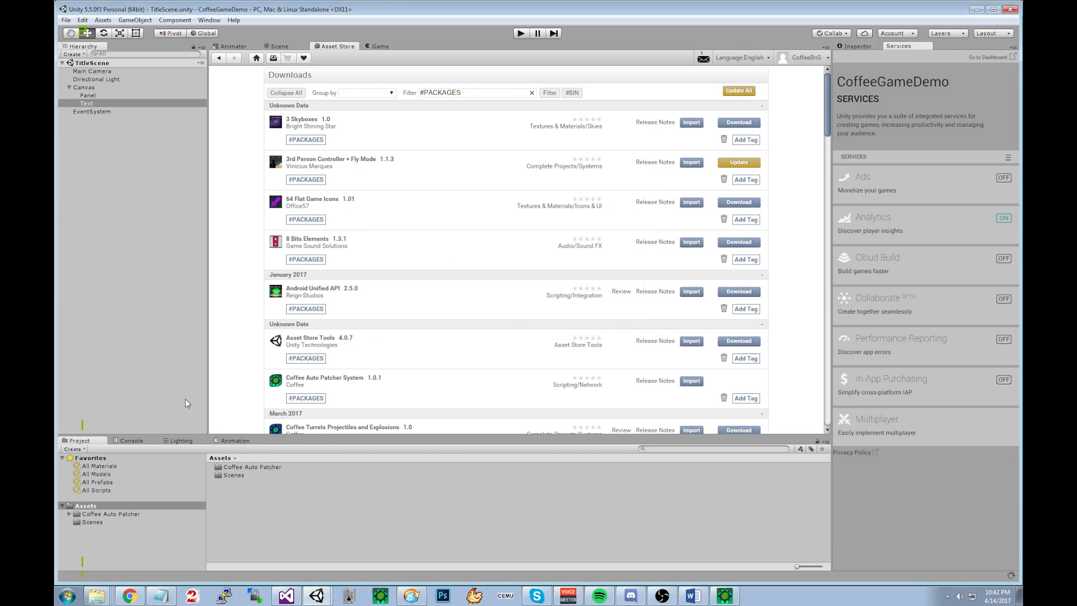
# Expand Coffee Auto Patcher and its Coffee Game Files folder, and open the UpdateExample scene from its Scenes subfolder.
pyautogui.click(109, 513)
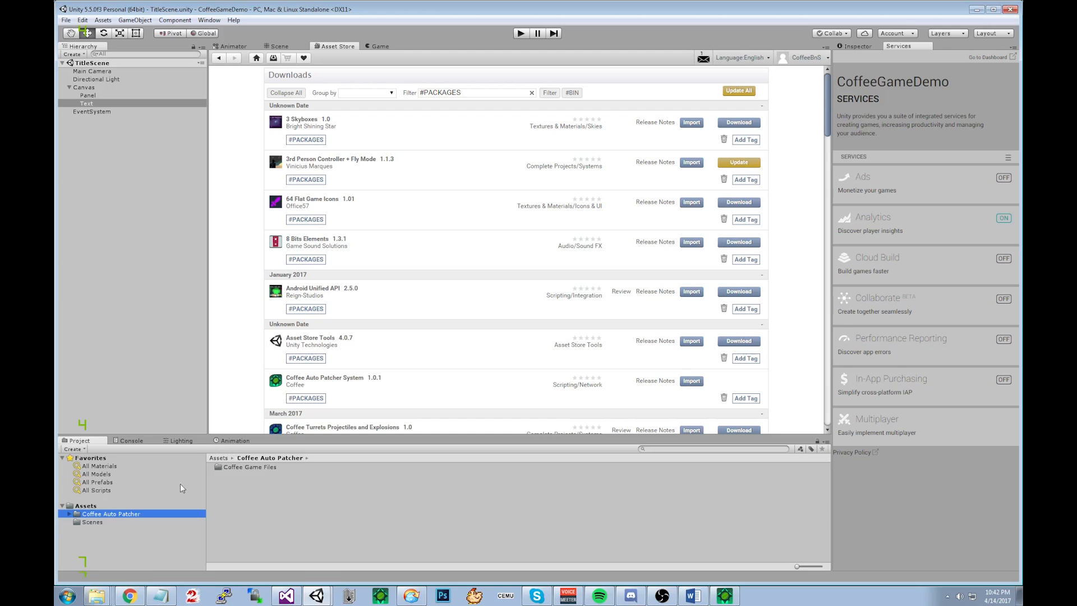
pyautogui.click(69, 514)
pyautogui.click(77, 522)
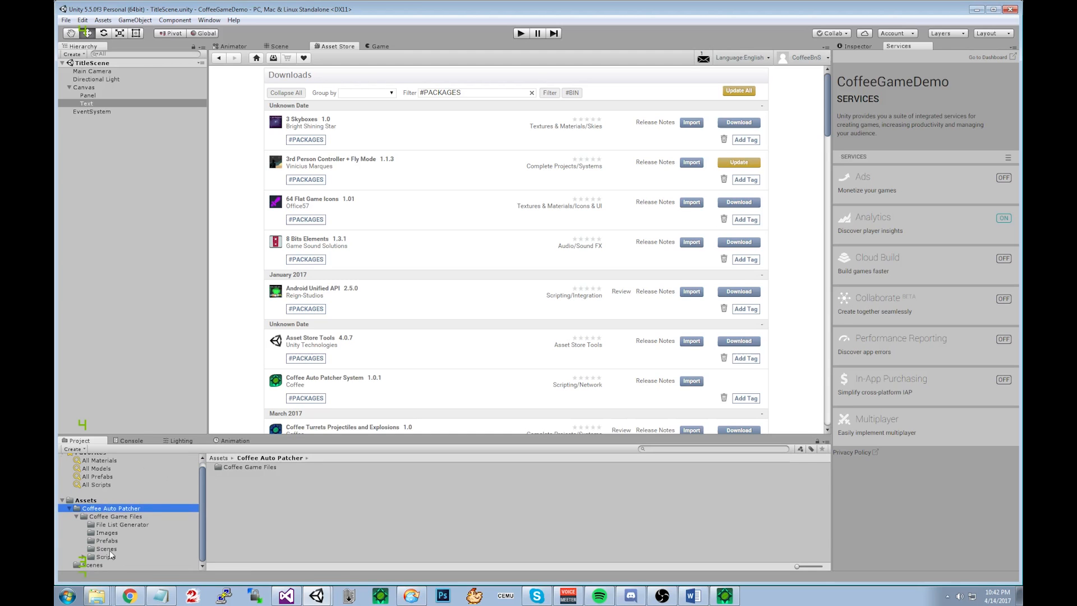
pyautogui.click(106, 549)
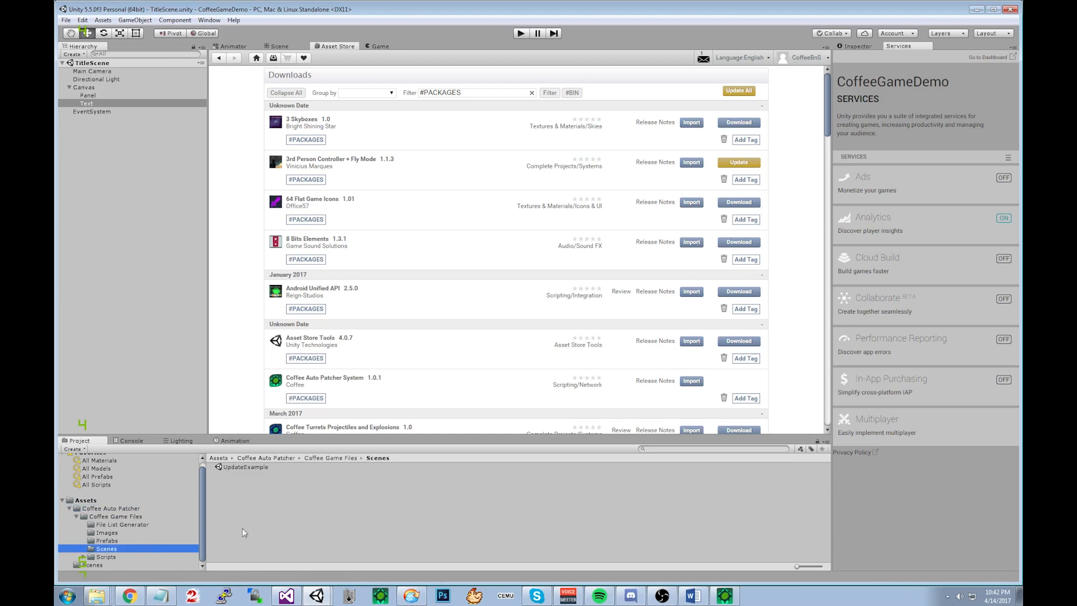
pyautogui.doubleClick(244, 466)
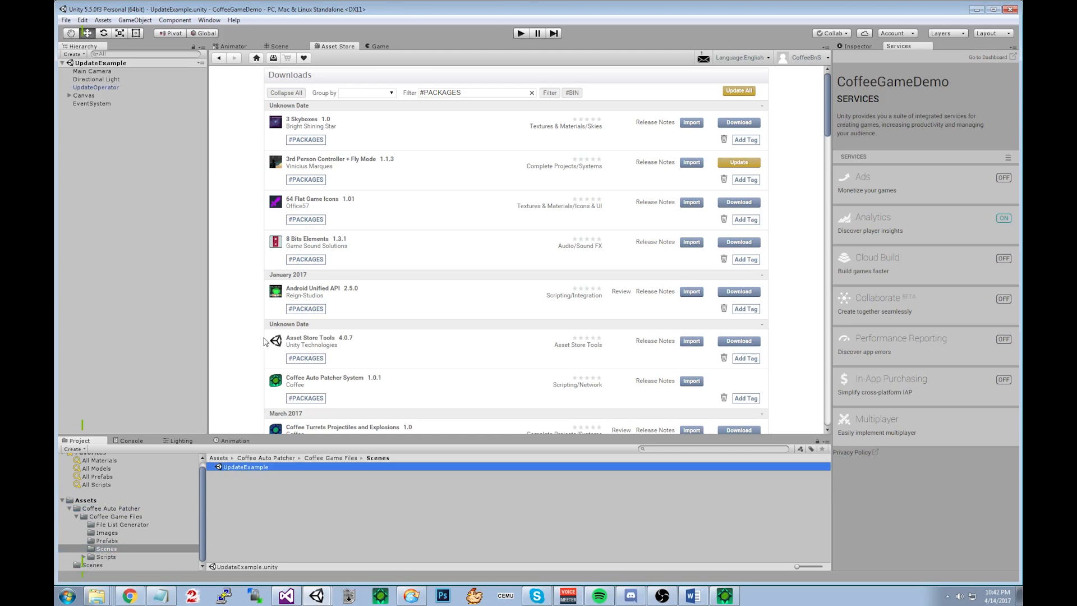
# Display the game preview of the UpdateExample scene and set its resolution to Standalone (1024x768).
pyautogui.click(376, 45)
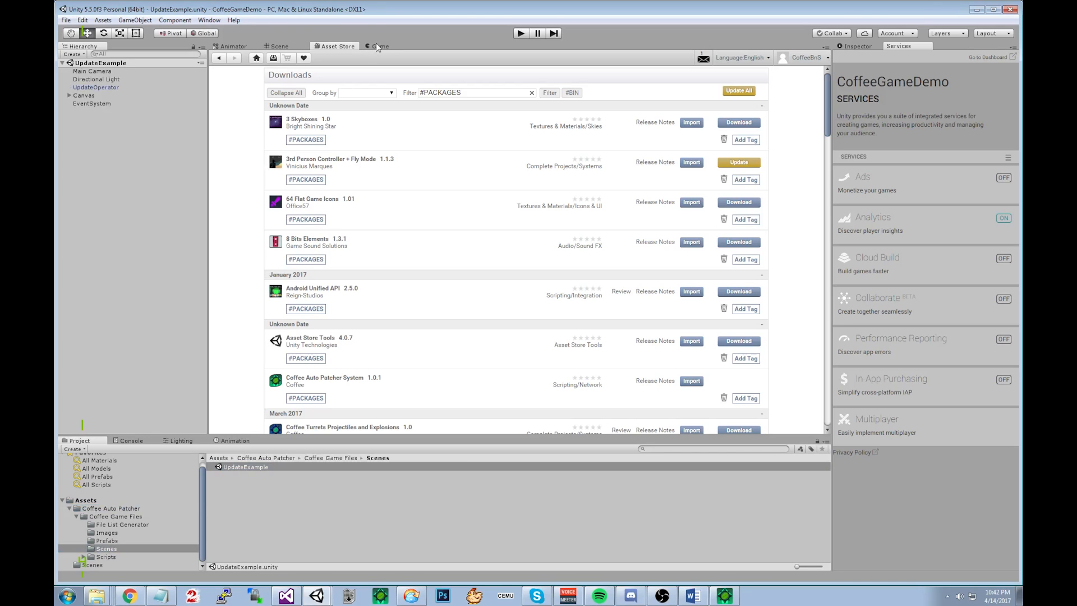
pyautogui.click(378, 47)
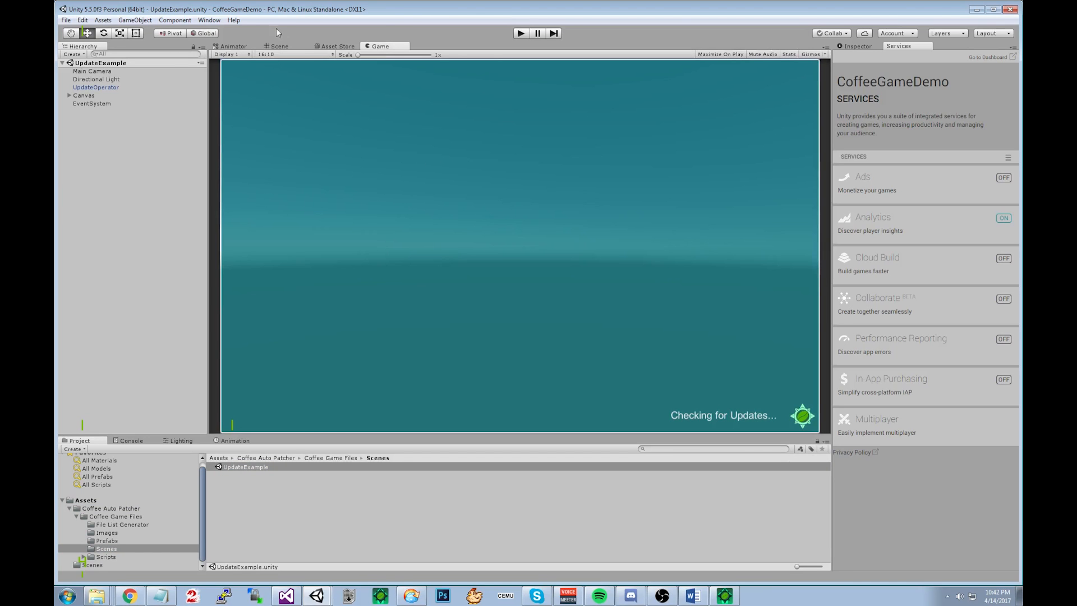
pyautogui.click(294, 49)
pyautogui.click(373, 46)
pyautogui.click(277, 54)
pyautogui.click(307, 116)
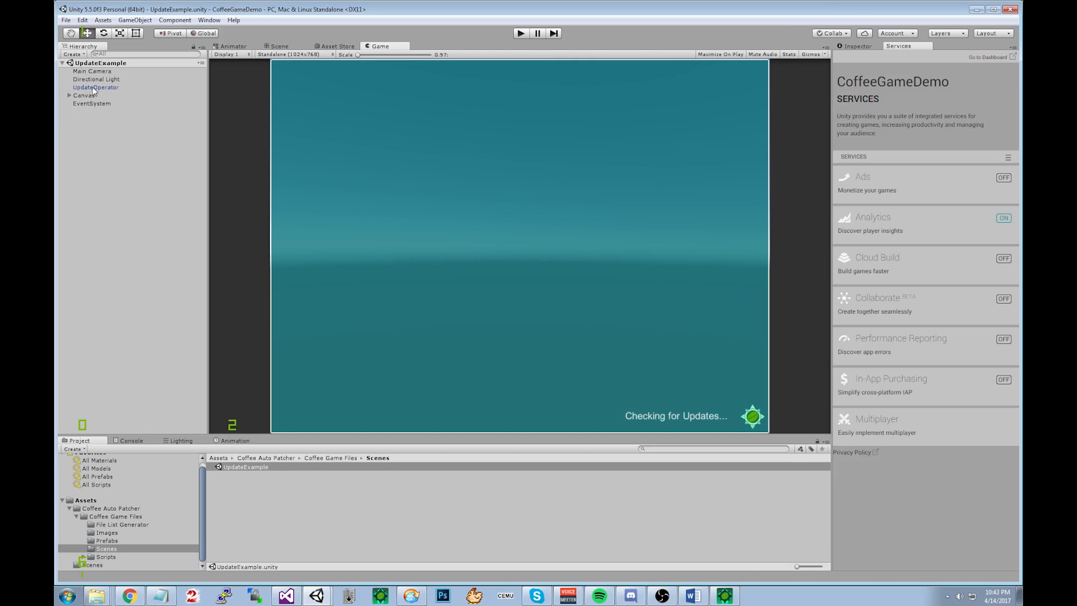
# Add the open UpdateExample scene to the build and move it above TitleScene as scene 0.
pyautogui.click(65, 21)
pyautogui.click(98, 121)
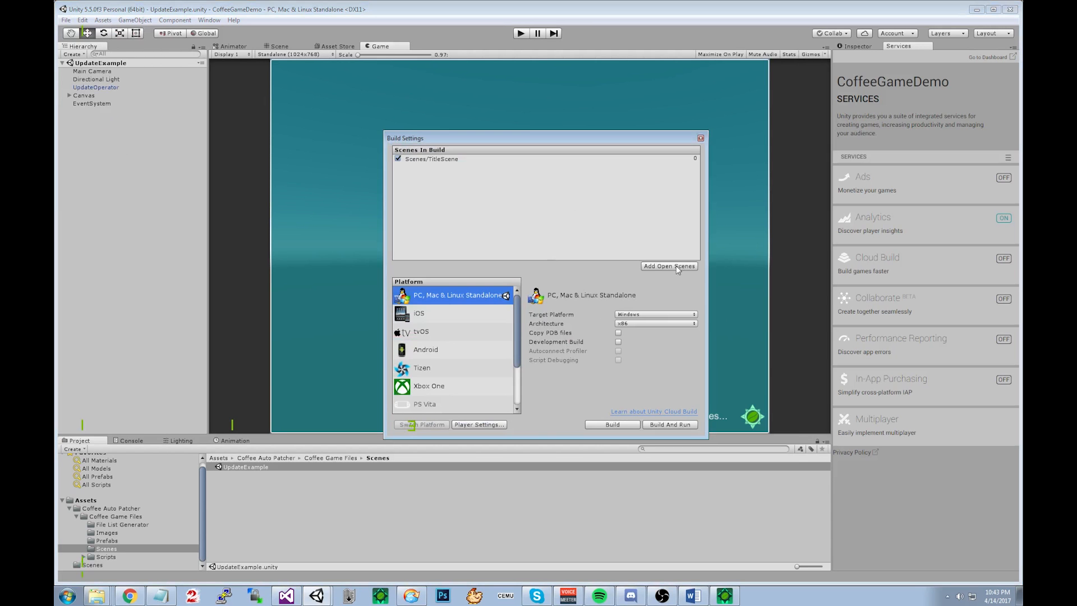
pyautogui.click(675, 265)
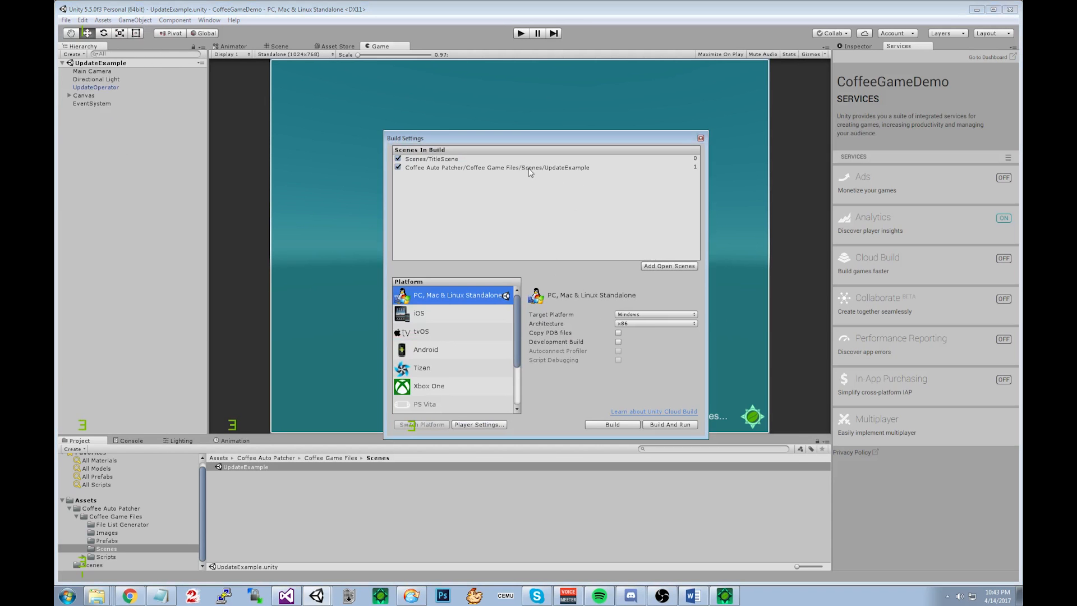
pyautogui.moveTo(529, 170); pyautogui.dragTo(539, 107)
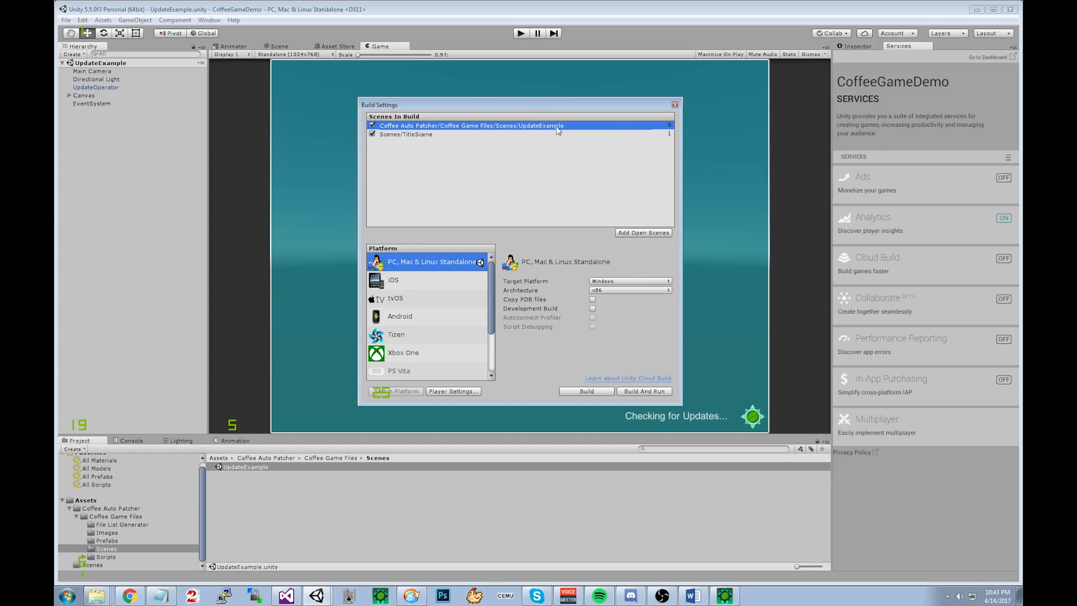
pyautogui.click(675, 106)
# Set the UpdateOperator's Server File List URL to the copied address ending in playreclaimed.com/WindowsTest/fileList.txt and check its ending.
pyautogui.click(102, 89)
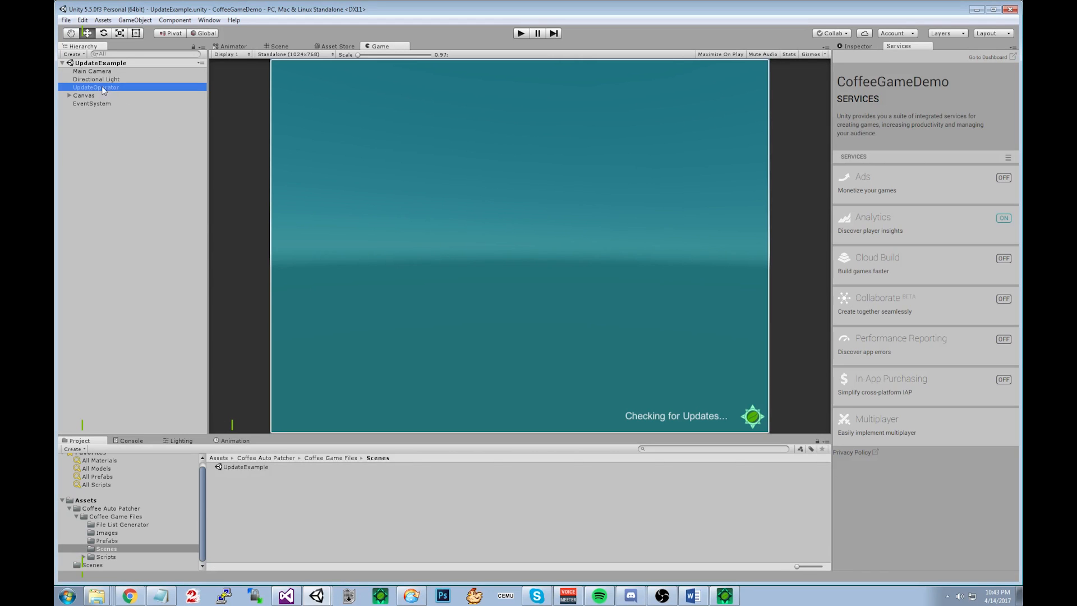
pyautogui.click(846, 47)
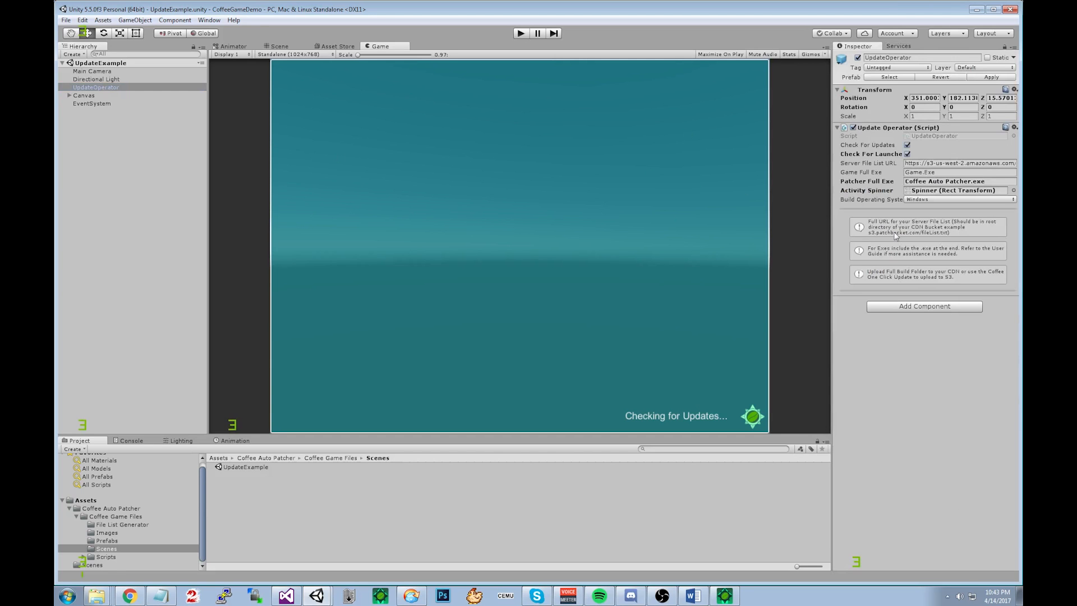
pyautogui.click(954, 164)
pyautogui.hotkey('ctrl', 'v')
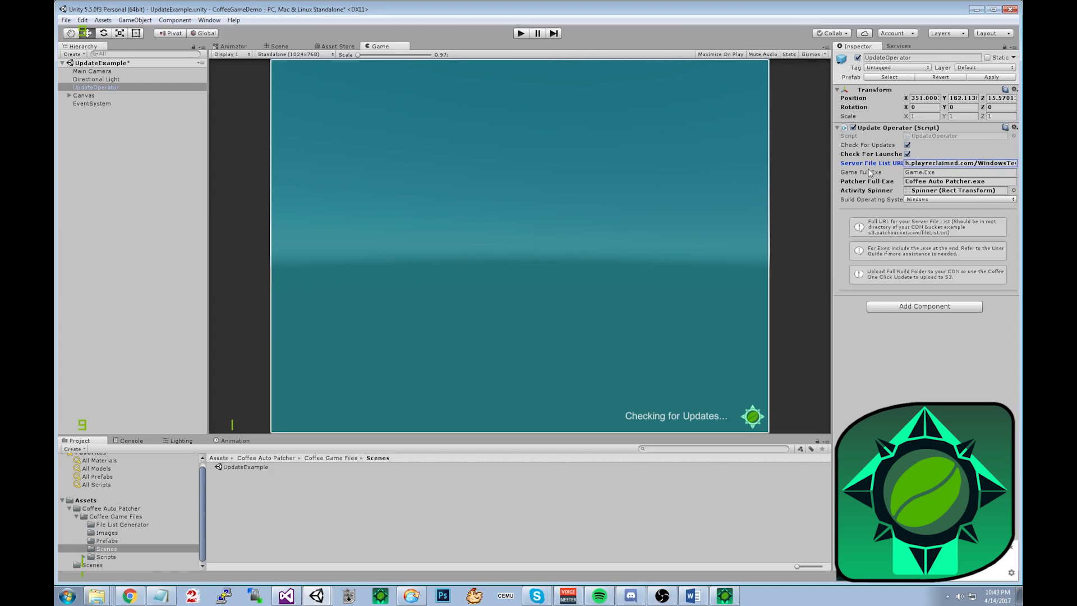
pyautogui.moveTo(947, 163); pyautogui.dragTo(1017, 165)
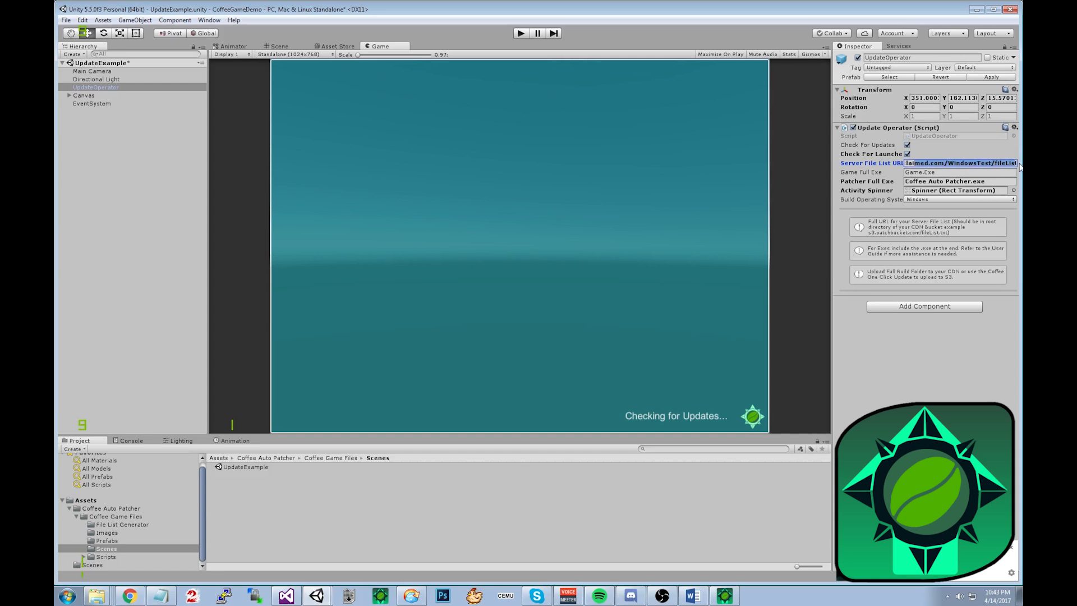
pyautogui.click(995, 164)
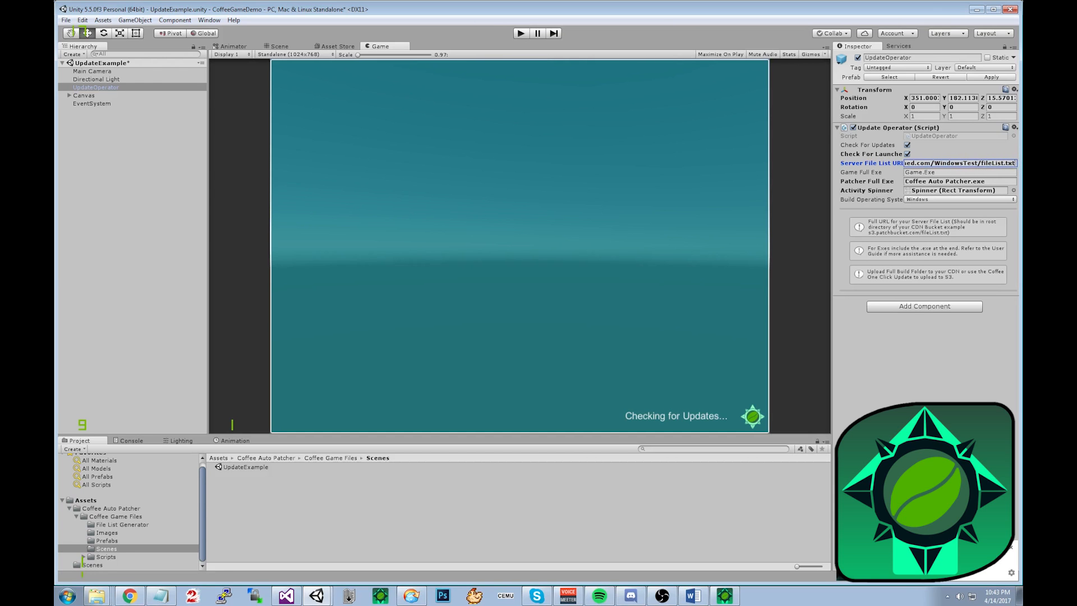
# Set the UpdateOperator's Game Full Exe to CoffeeGameDemo.exe.
pyautogui.click(954, 172)
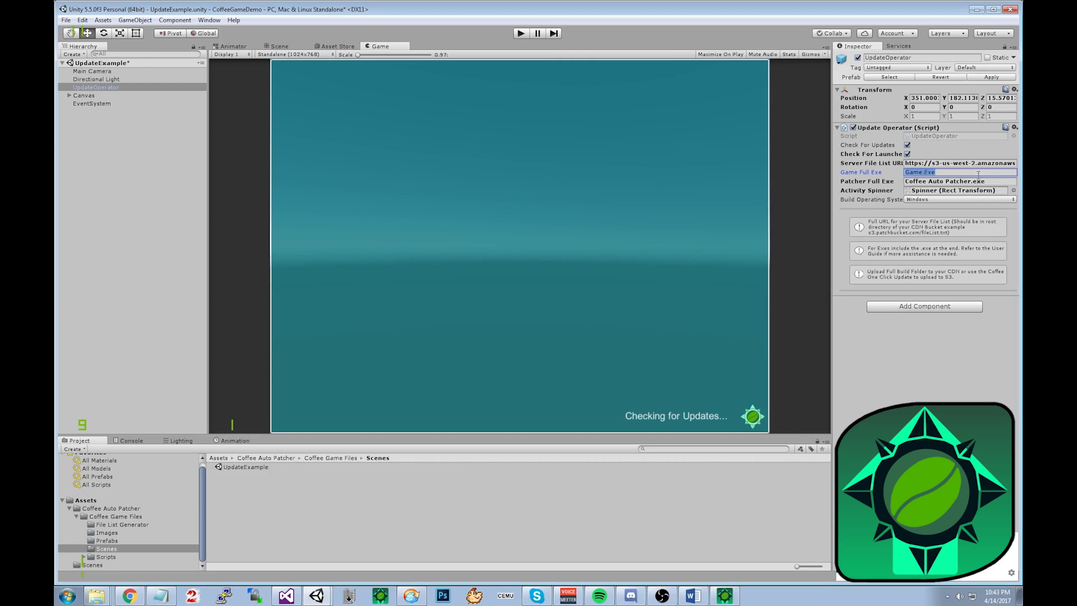
pyautogui.write('CoffeeAuto')
pyautogui.press('BackSpace')
pyautogui.press('BackSpace')
pyautogui.press('BackSpace')
pyautogui.press('BackSpace')
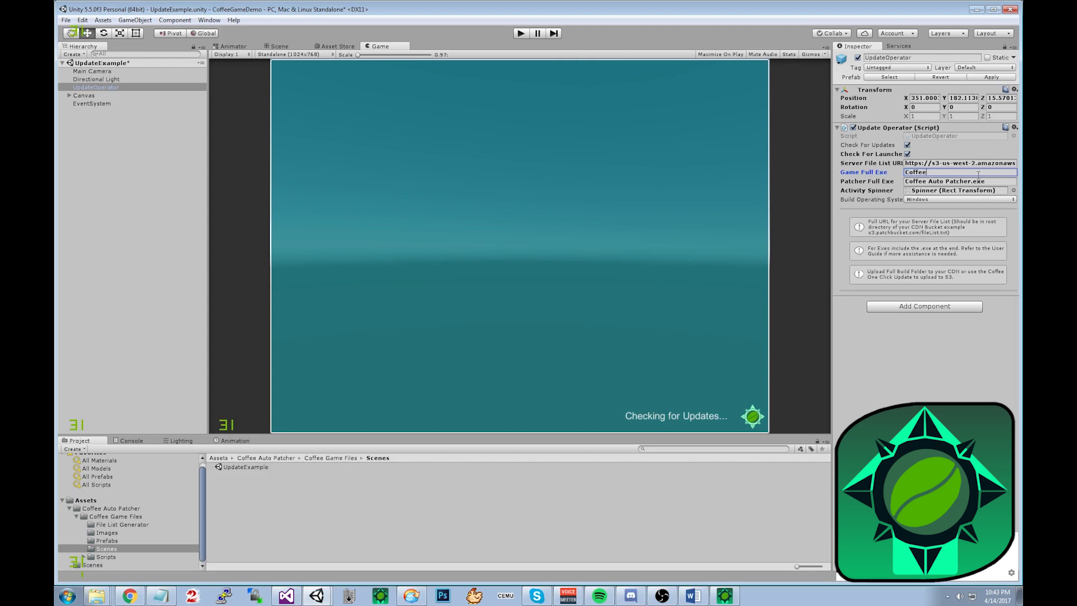
pyautogui.write('g')
pyautogui.press('BackSpace')
pyautogui.write('GameDemo.exe')
pyautogui.press('Tab')
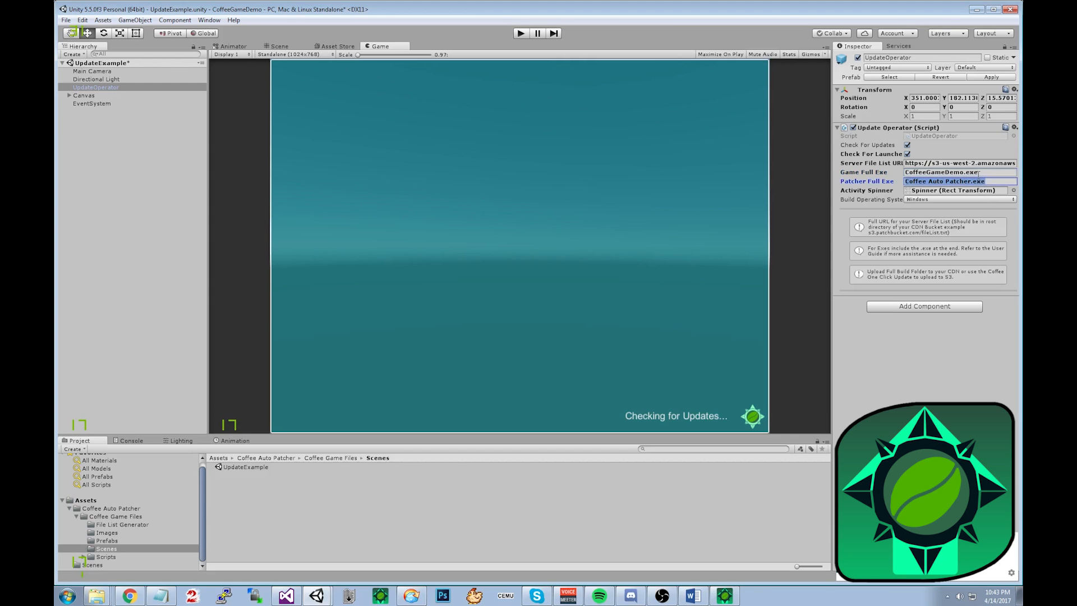
# Set the UpdateOperator's Patcher Full Exe to CoffeeAutoPatcher.exe.
pyautogui.write('CoffeeAutoPat')
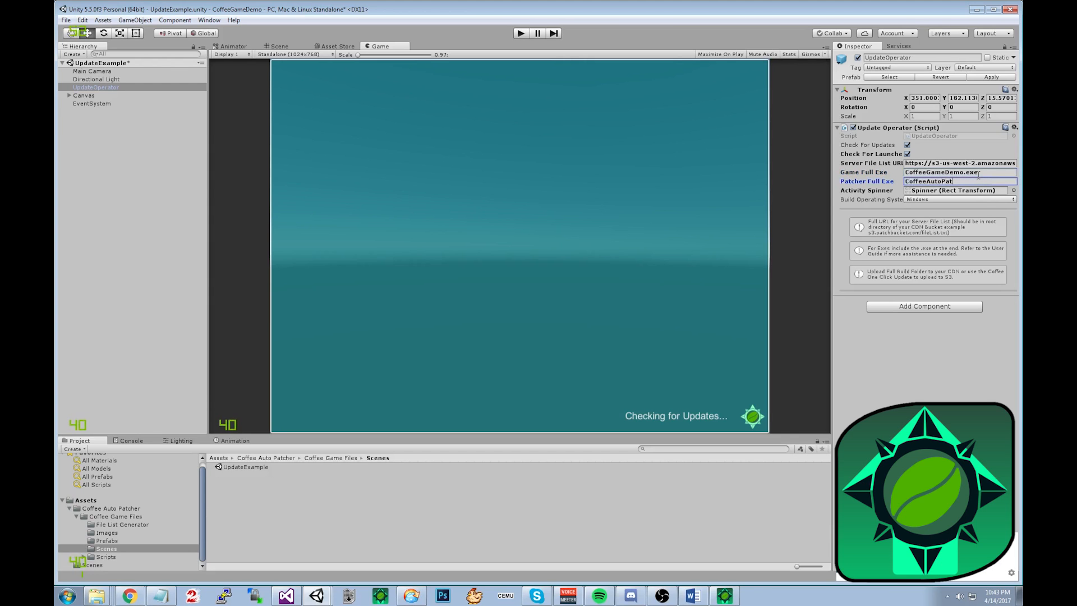
pyautogui.write('cher.exe')
pyautogui.press('Tab')
pyautogui.press('Tab')
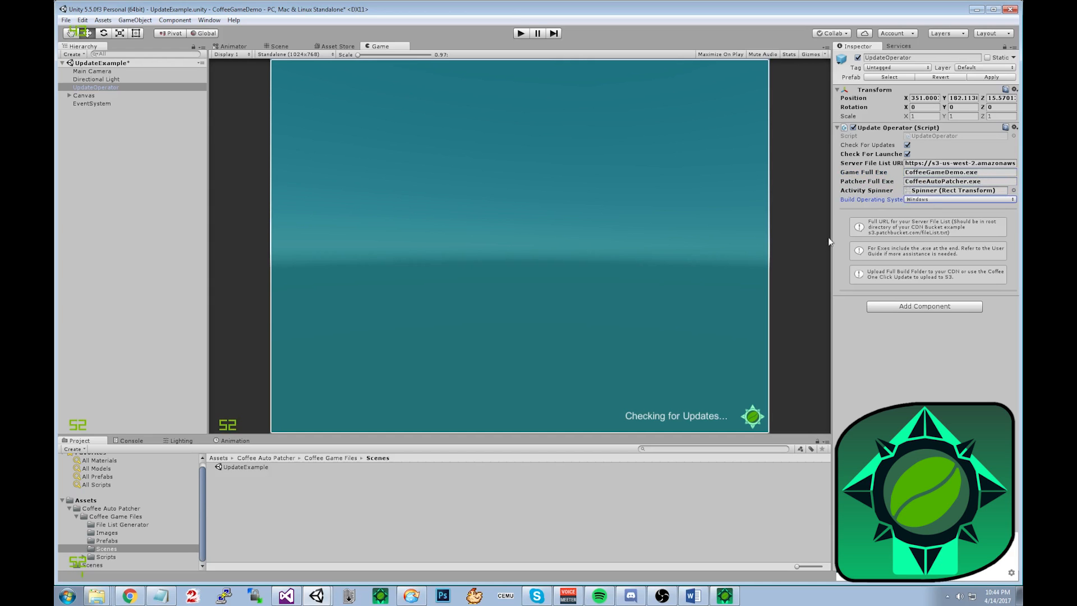
# Review the UpdateOperator's Build Operating System options and update-check setting, and display the Prefabs folder of Coffee Game Files.
pyautogui.click(908, 201)
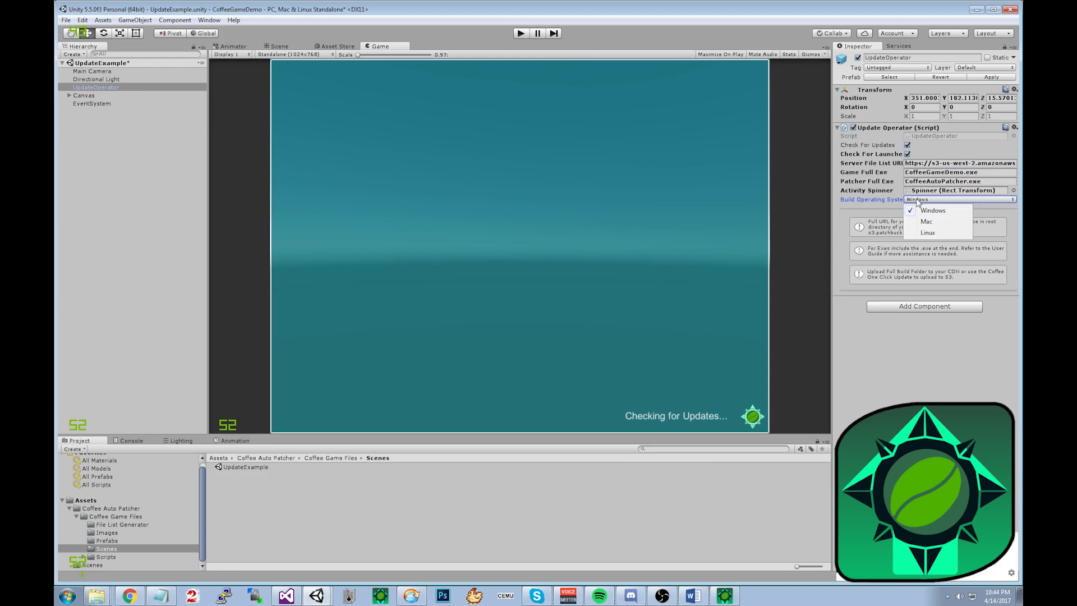
pyautogui.click(864, 146)
pyautogui.click(907, 144)
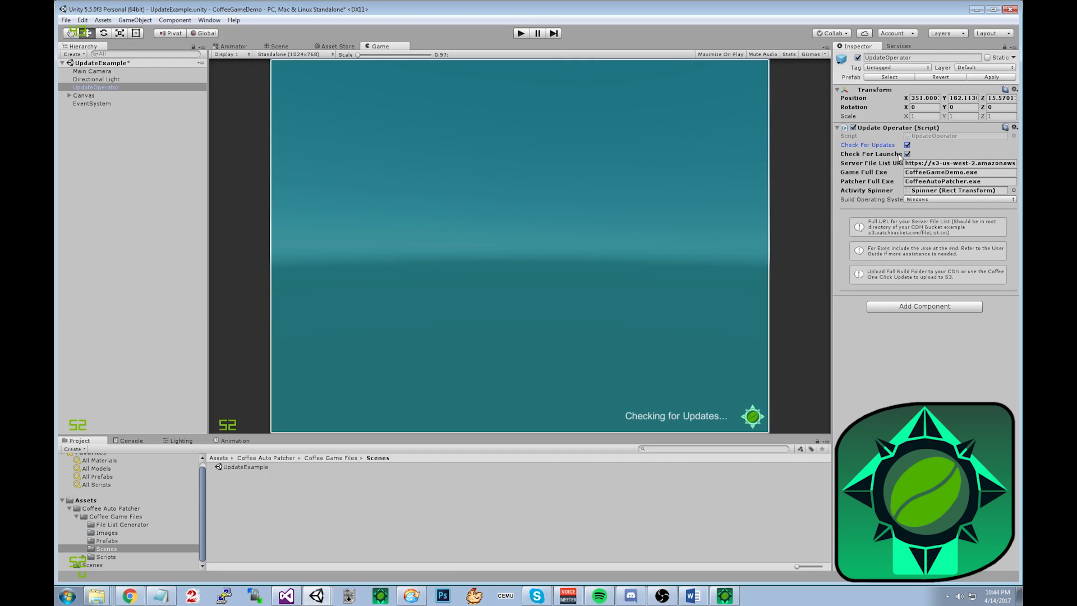
pyautogui.moveTo(830, 150)
pyautogui.mouseDown()
pyautogui.moveTo(754, 158)
pyautogui.moveTo(821, 162)
pyautogui.mouseUp()
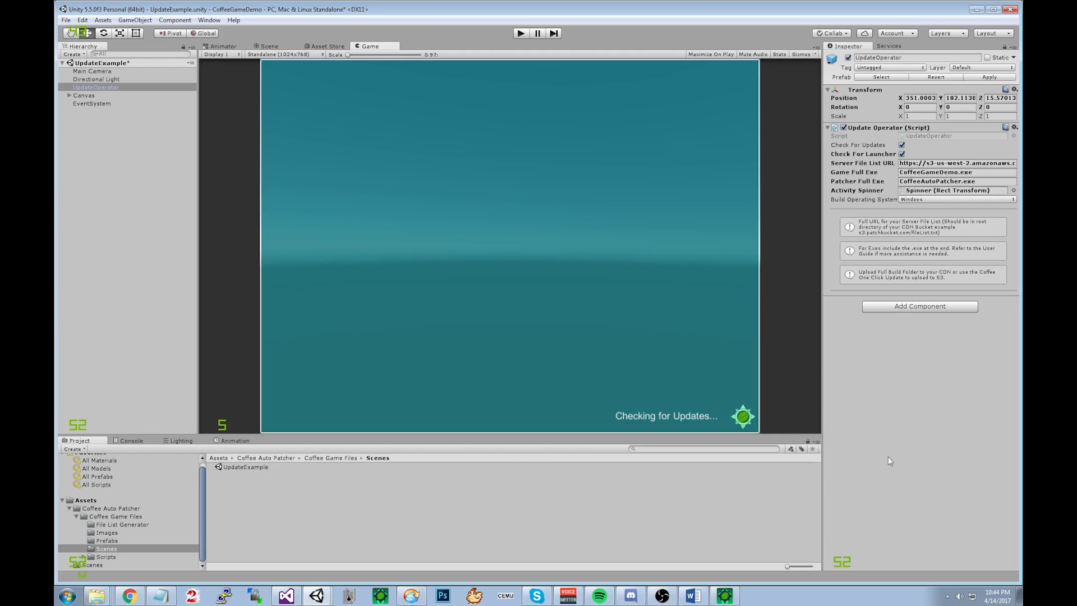
pyautogui.click(105, 542)
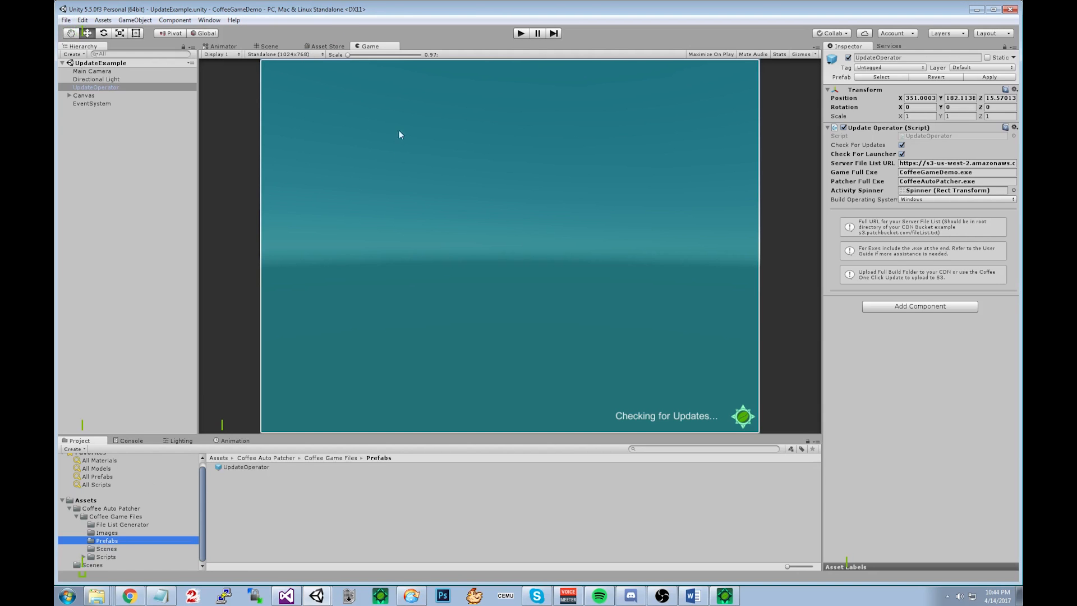
# Build the game for Windows as CoffeeGameDemo.exe in the WindowsTest folder of Coffee Auto Patcher Demo.
pyautogui.click(65, 19)
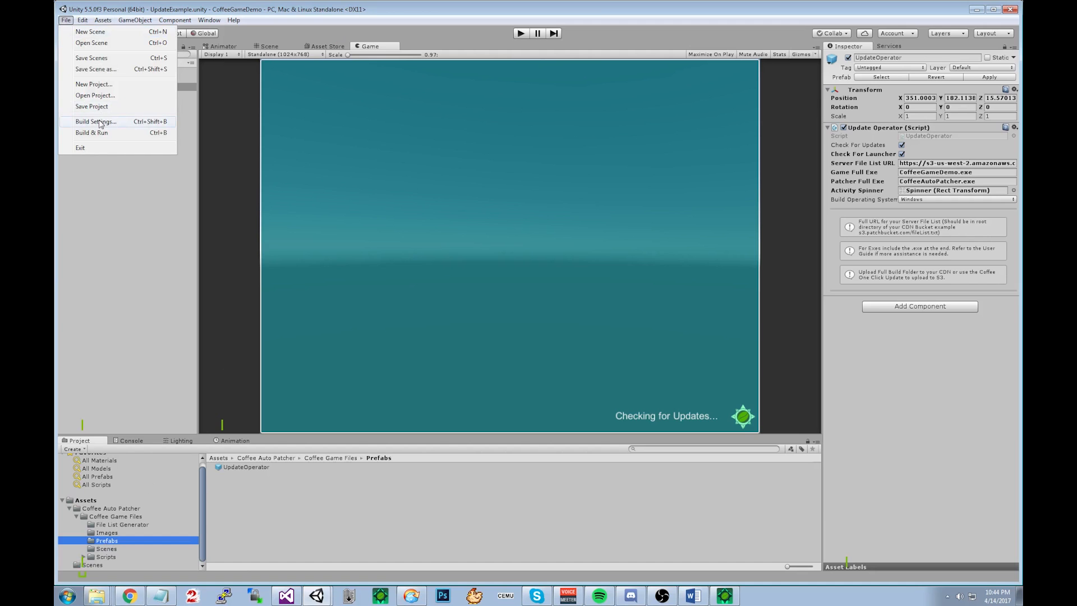
pyautogui.click(101, 121)
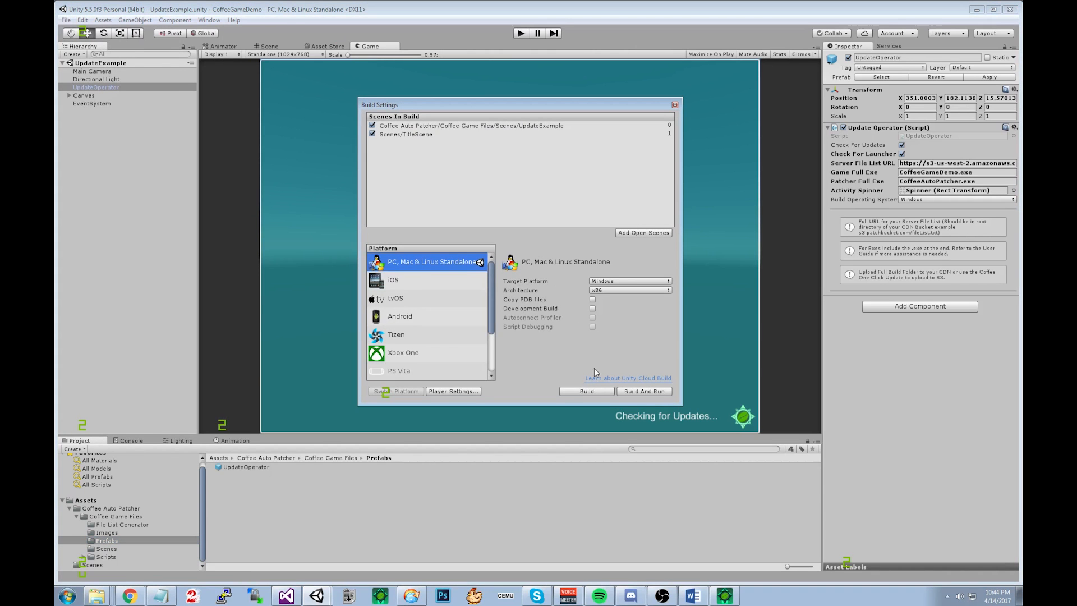
pyautogui.click(586, 392)
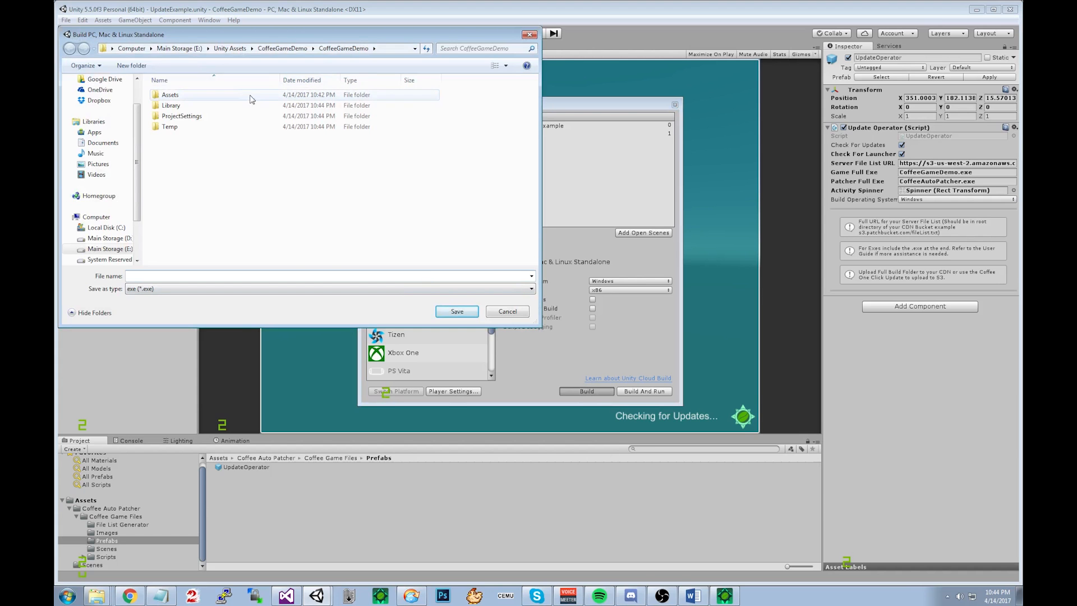
pyautogui.click(186, 48)
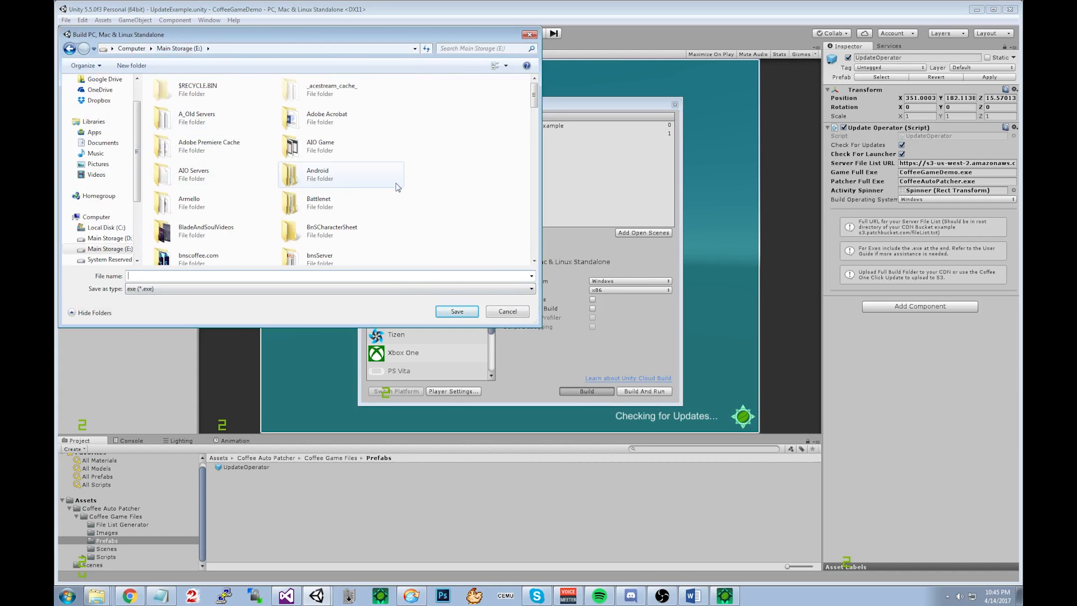
pyautogui.scroll(-3, 359, 168)
pyautogui.doubleClick(326, 86)
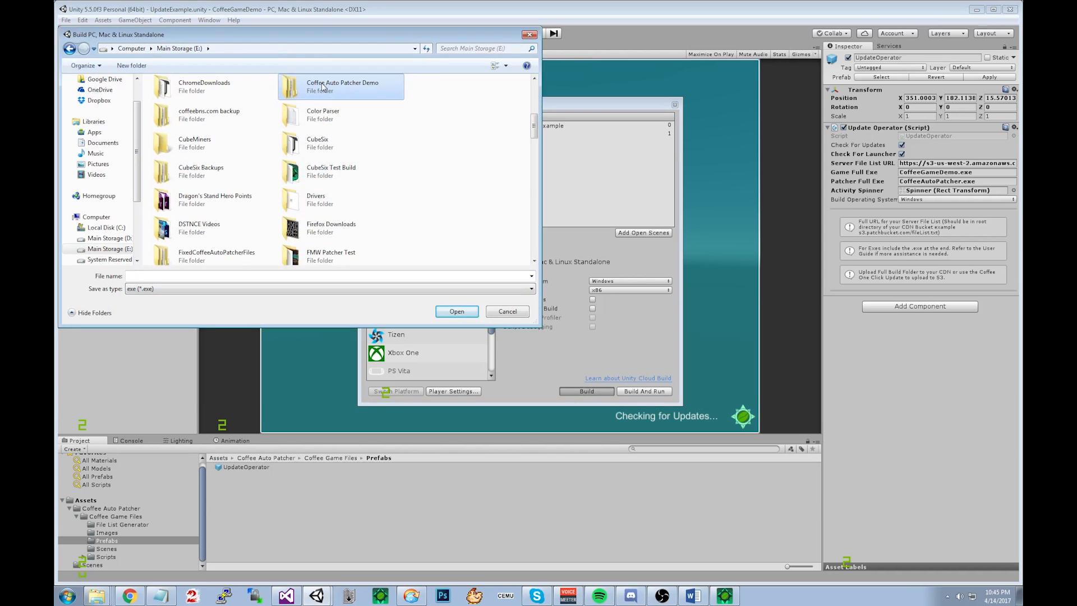
pyautogui.doubleClick(180, 116)
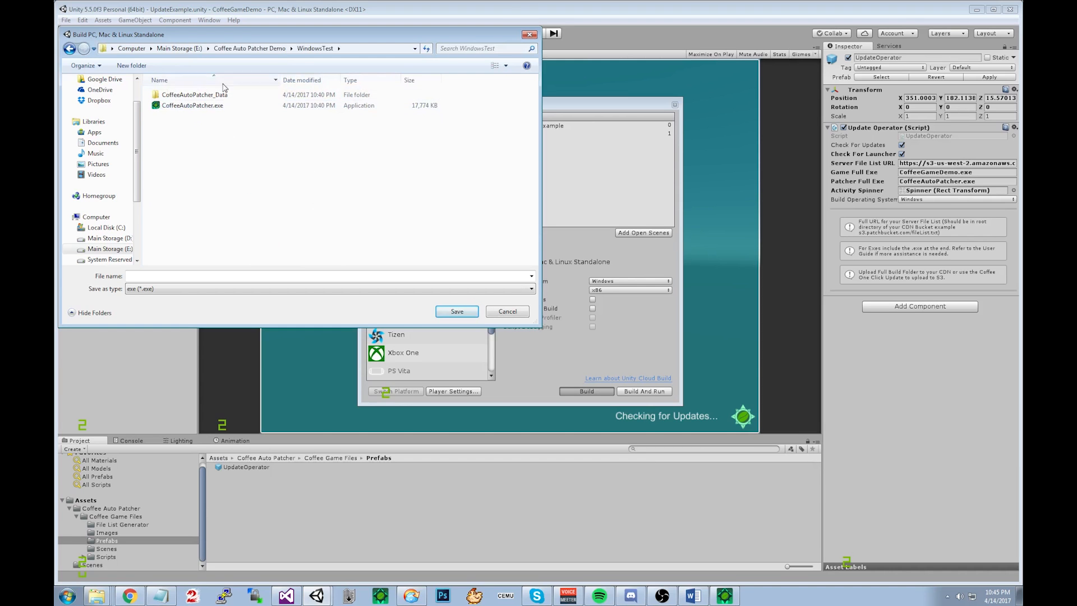
pyautogui.click(173, 277)
pyautogui.write('C')
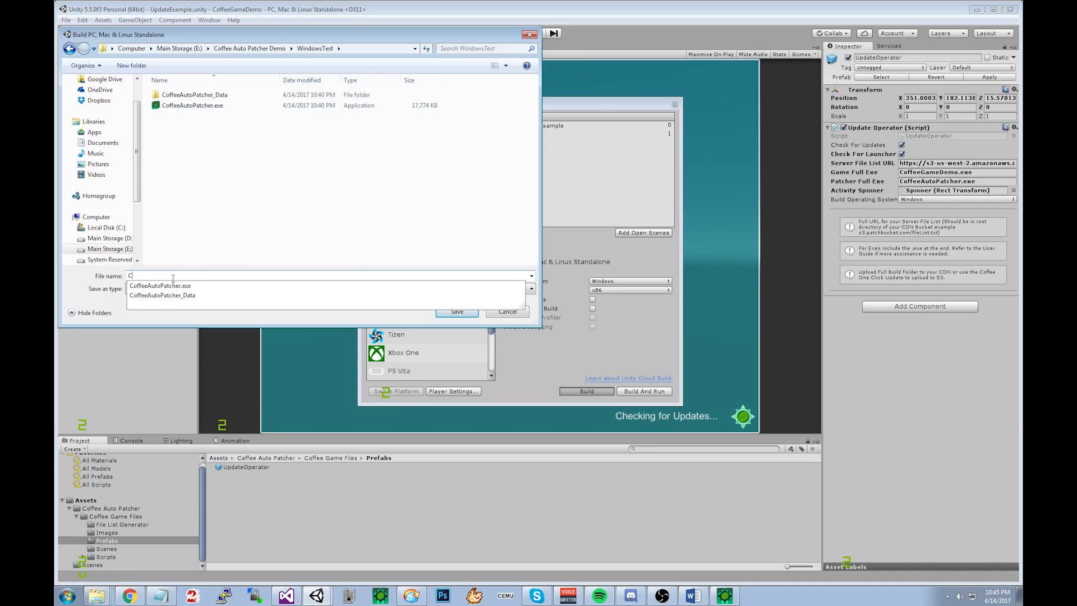
pyautogui.write('offeeGameDemo.exe')
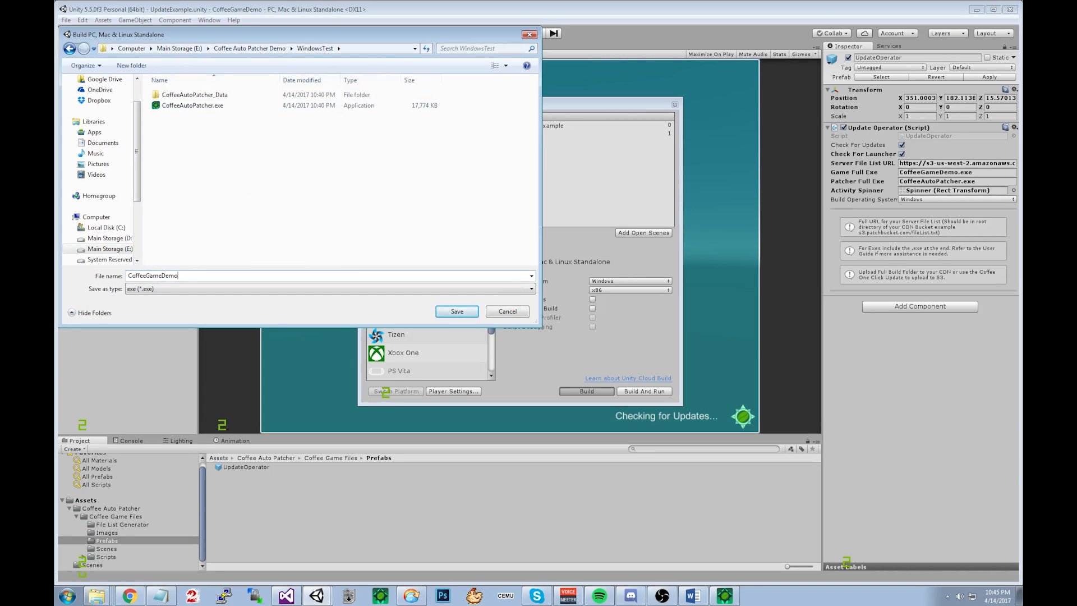
pyautogui.click(457, 312)
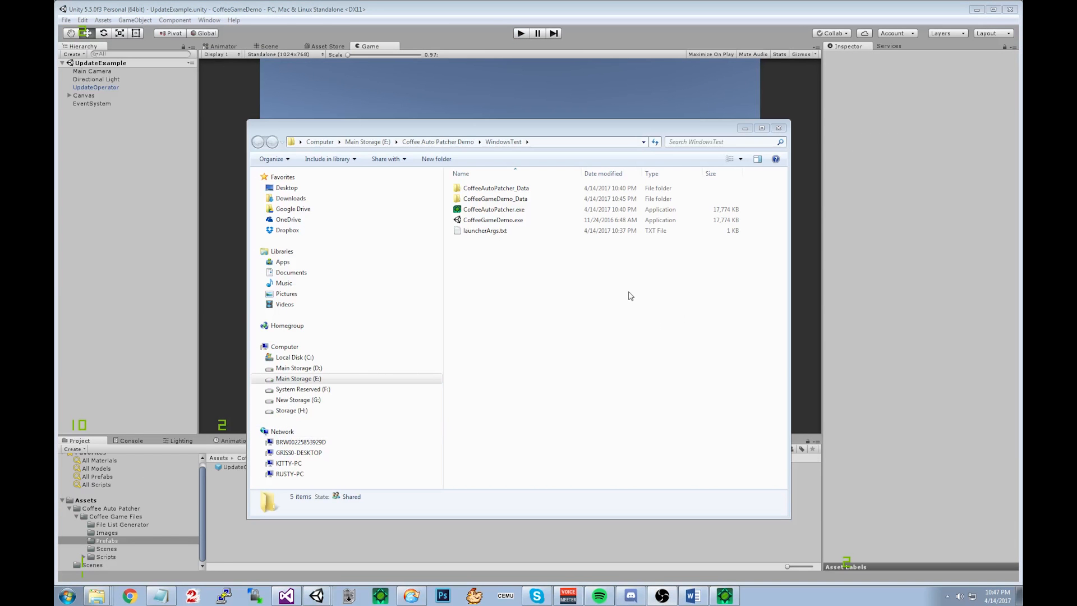
# Copy changelog.txt from the CoffeeAutoPatcherDemo project's Source Files folder into the WindowsTest build folder and close the source folder.
pyautogui.click(637, 292)
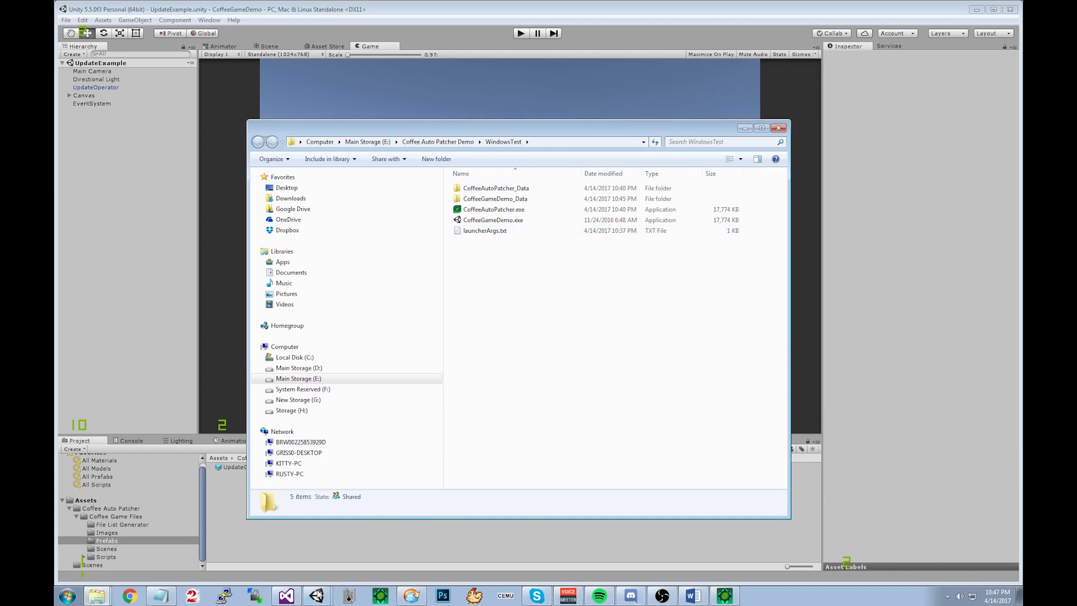
pyautogui.click(316, 595)
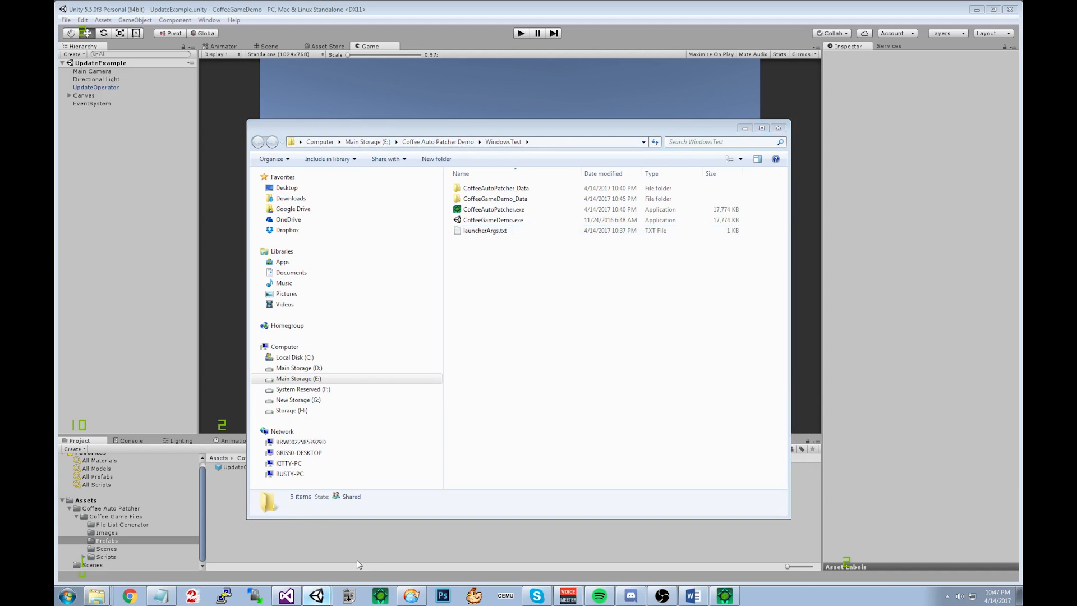
pyautogui.click(357, 559)
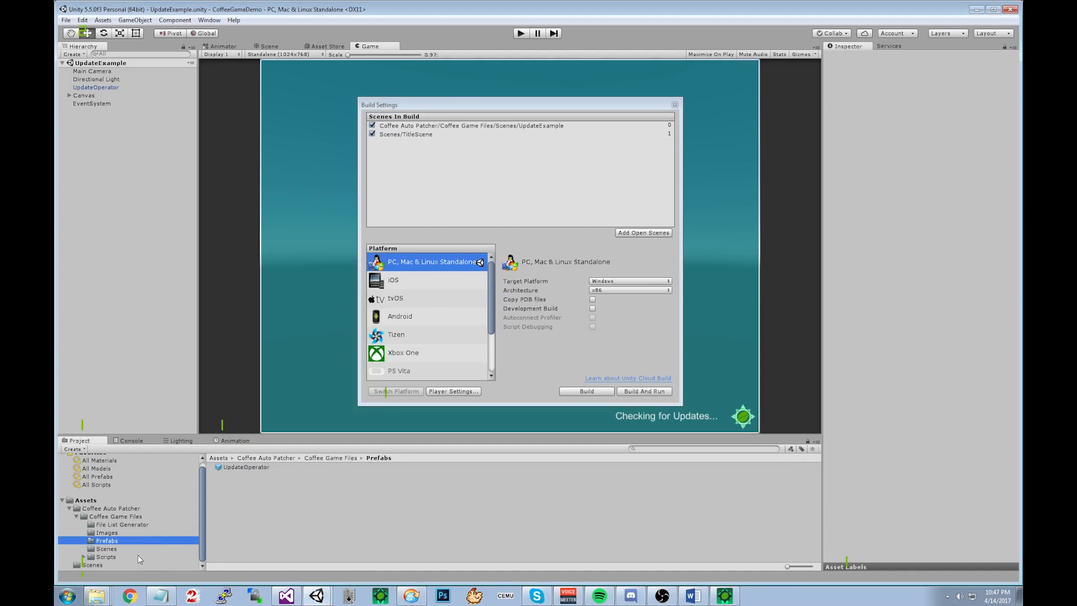
pyautogui.click(326, 600)
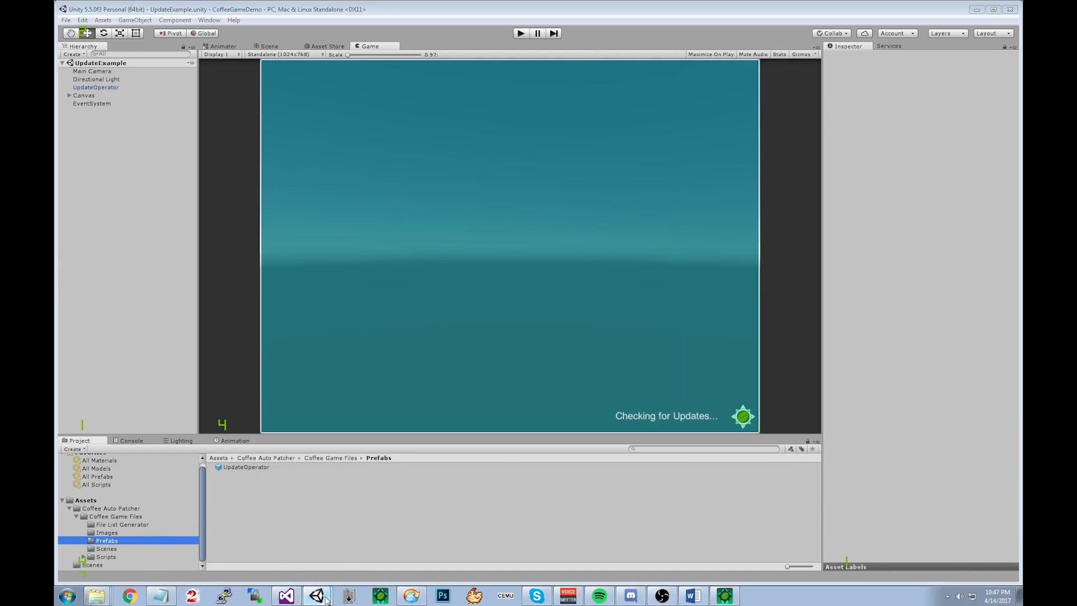
pyautogui.click(329, 558)
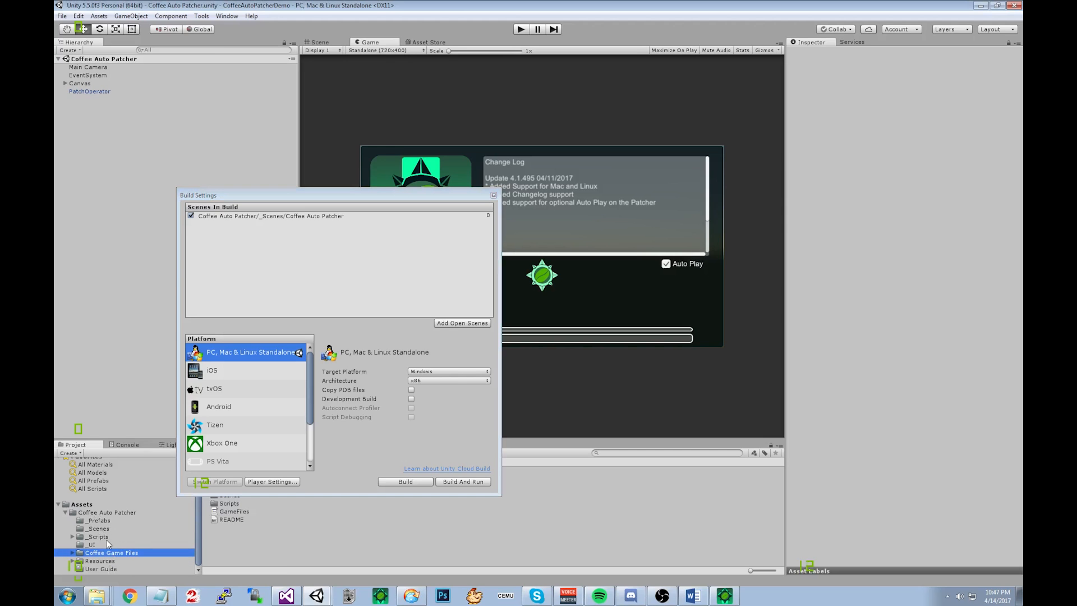
pyautogui.click(100, 595)
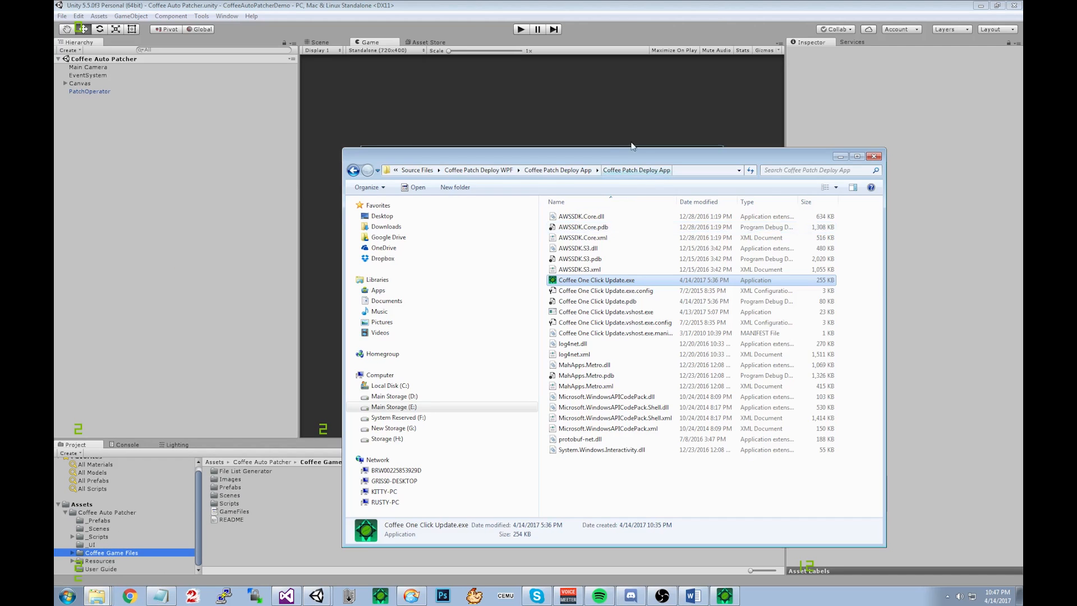
pyautogui.click(403, 170)
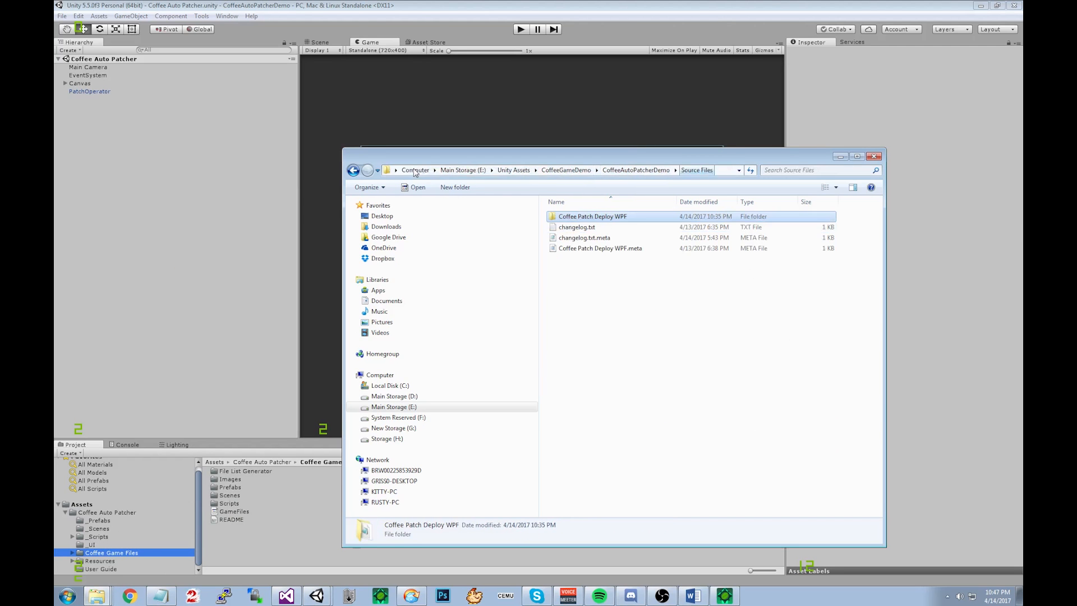
pyautogui.click(584, 229)
pyautogui.click(110, 597)
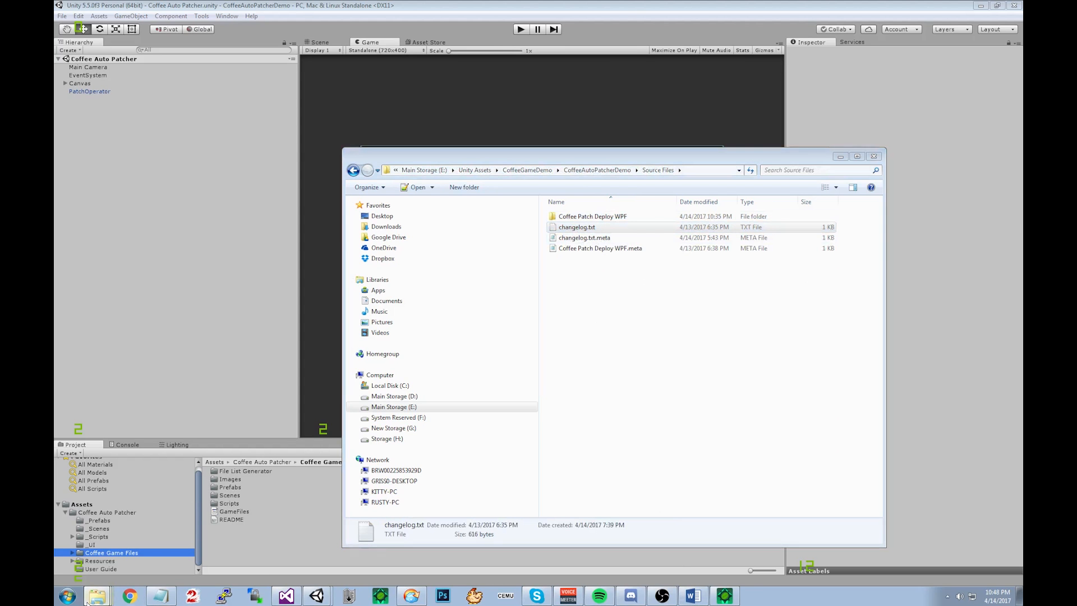
pyautogui.click(96, 564)
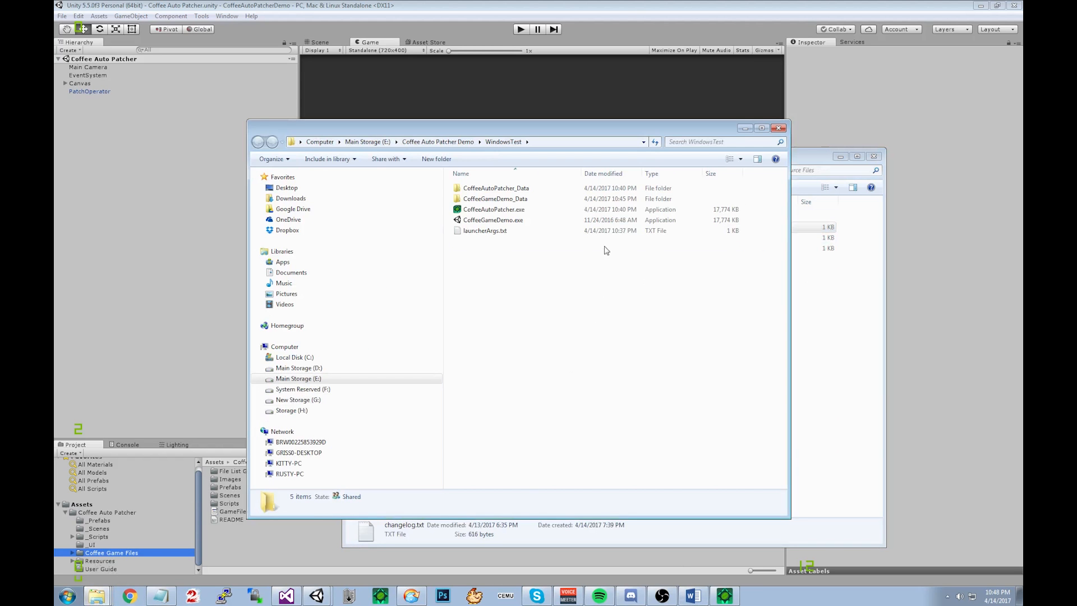
pyautogui.hotkey('ctrl', 'v')
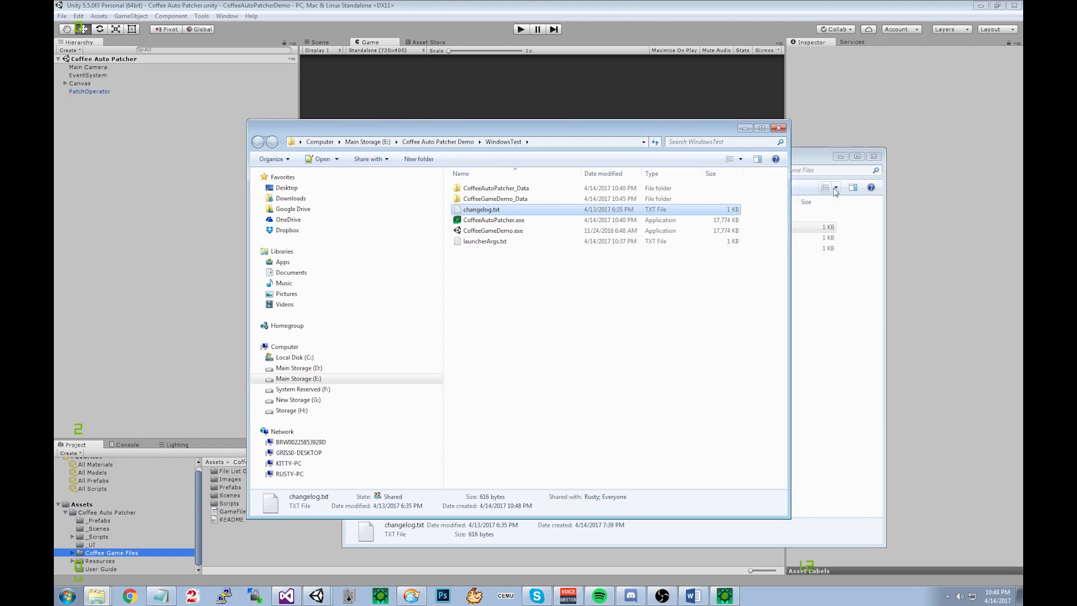
pyautogui.click(873, 157)
# Shorten the three separator lines of equals signs in the WindowsTest changelog.txt to about 43 characters, then save and close the file.
pyautogui.doubleClick(484, 209)
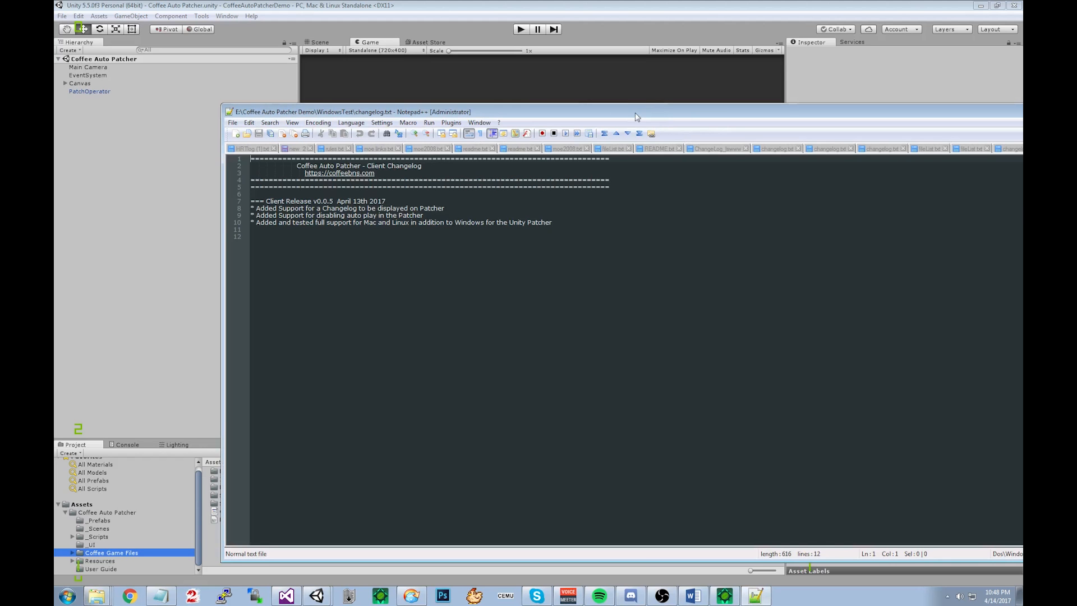
pyautogui.moveTo(638, 116); pyautogui.dragTo(593, 89)
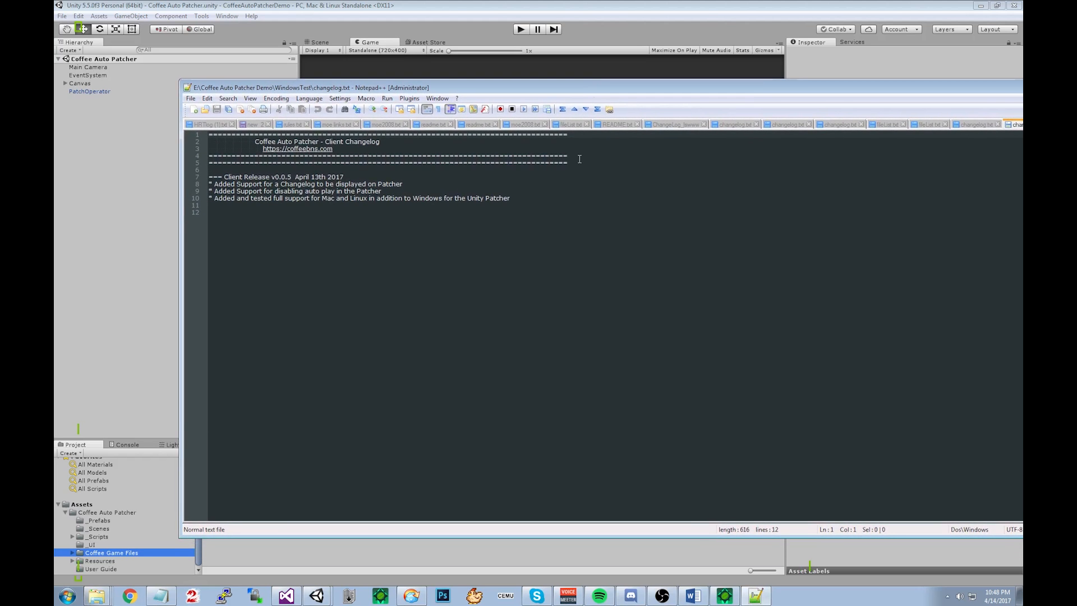
pyautogui.moveTo(581, 161); pyautogui.dragTo(401, 160)
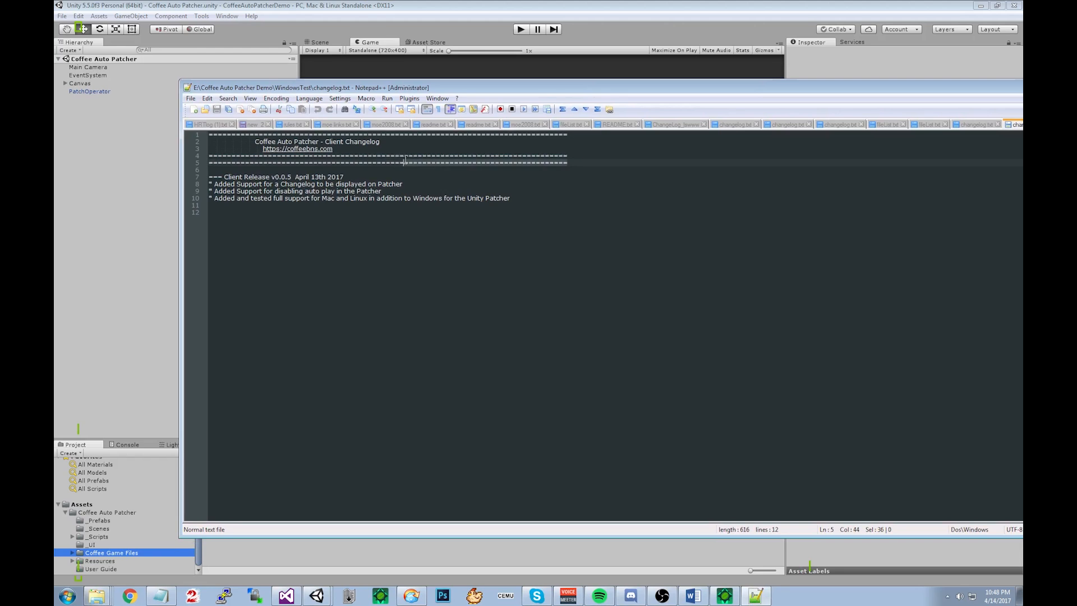
pyautogui.press('BackSpace')
pyautogui.moveTo(579, 158); pyautogui.dragTo(415, 157)
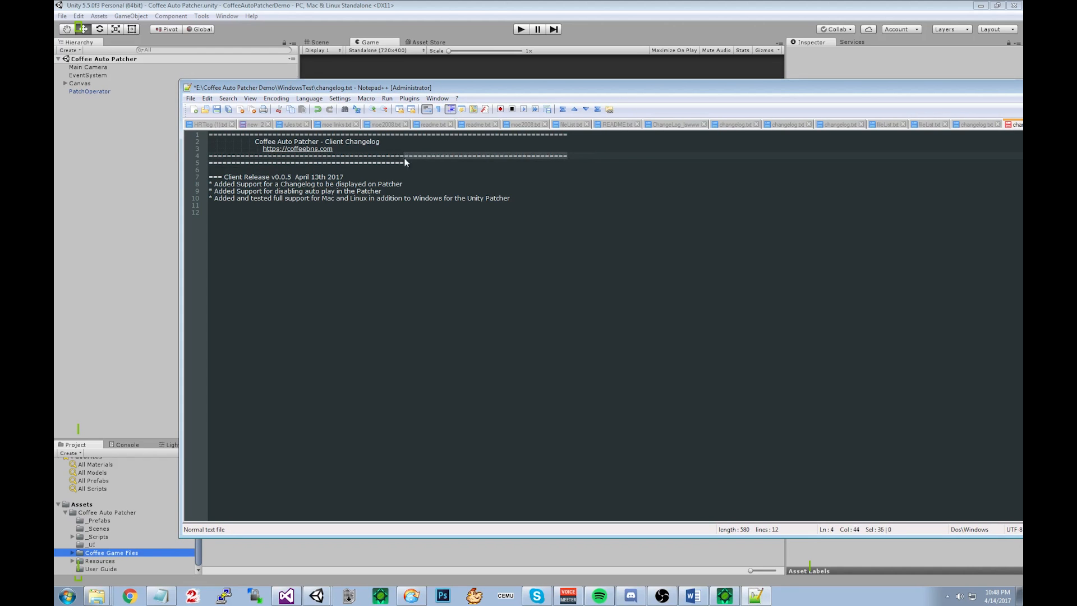
pyautogui.press('BackSpace')
pyautogui.moveTo(571, 135); pyautogui.dragTo(403, 136)
pyautogui.press('BackSpace')
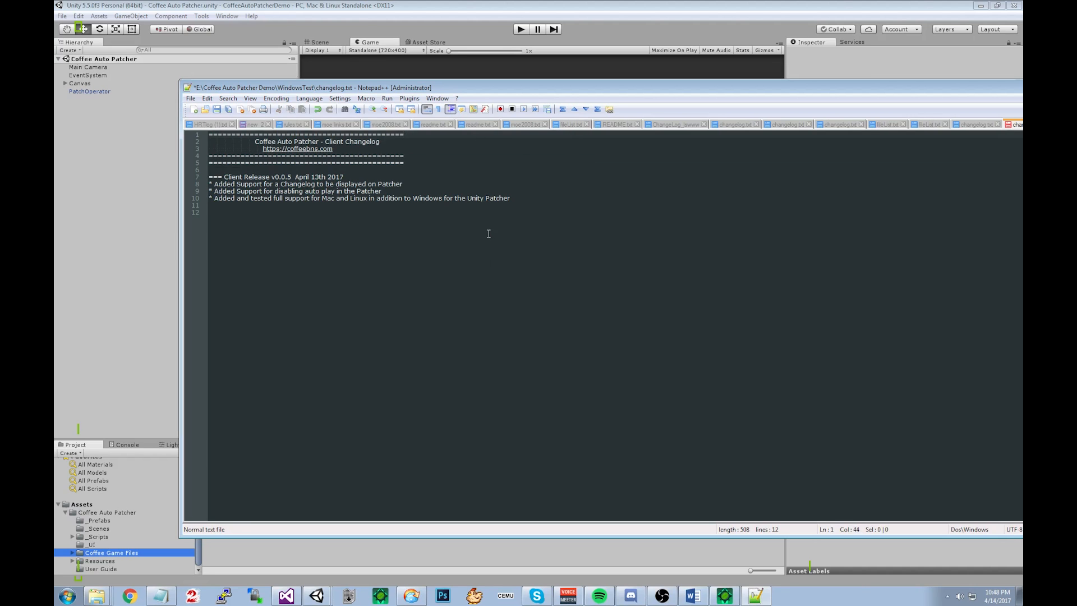
pyautogui.click(529, 232)
pyautogui.hotkey('ctrl', 's')
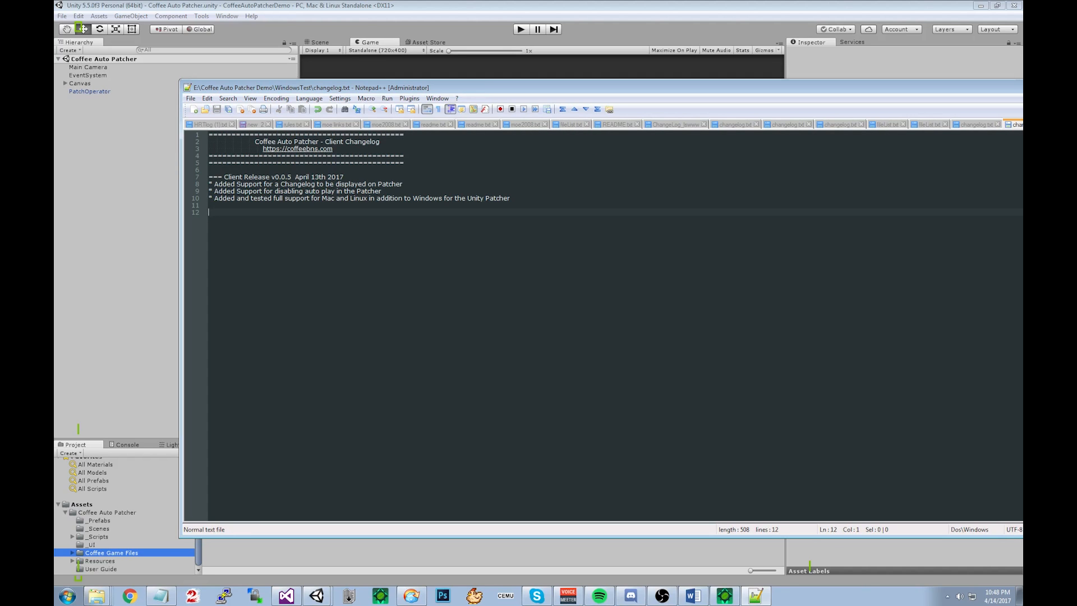
pyautogui.hotkey('alt', 'F4')
# Switch to Coffee One Click Update and upload the WindowsTest build as a patch with the CoffeeGameDemo.exe configuration.
pyautogui.click(570, 284)
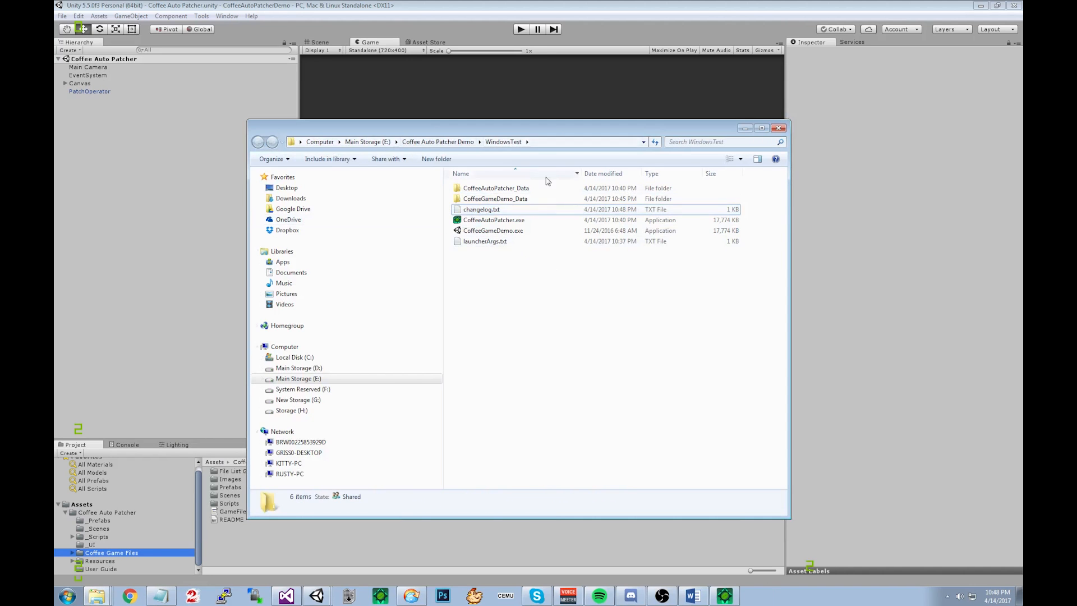
pyautogui.moveTo(522, 272); pyautogui.dragTo(493, 187)
pyautogui.click(509, 254)
pyautogui.click(725, 595)
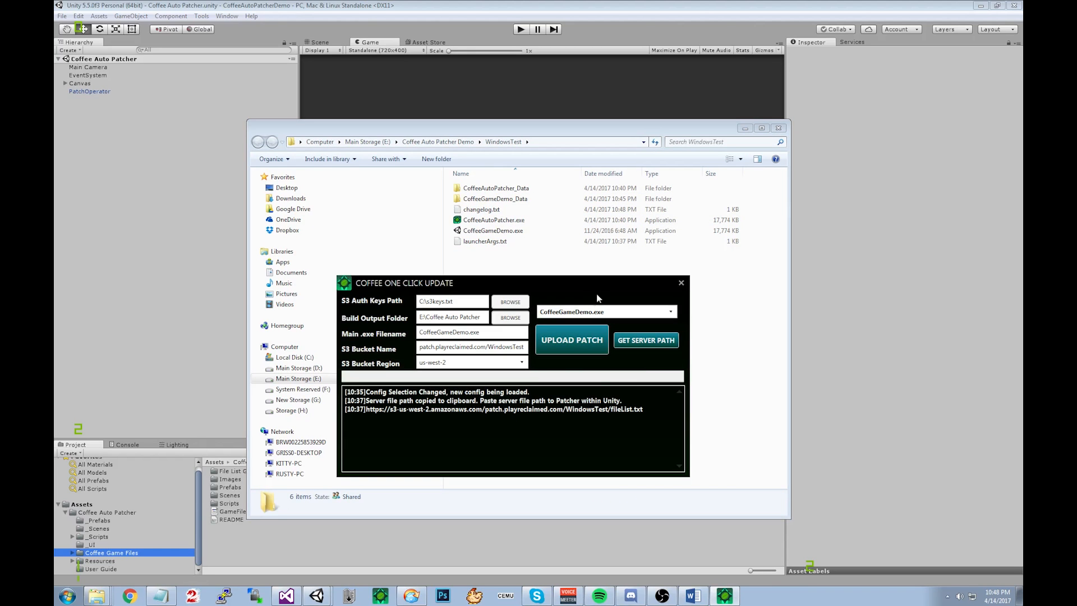
pyautogui.moveTo(565, 286); pyautogui.dragTo(572, 301)
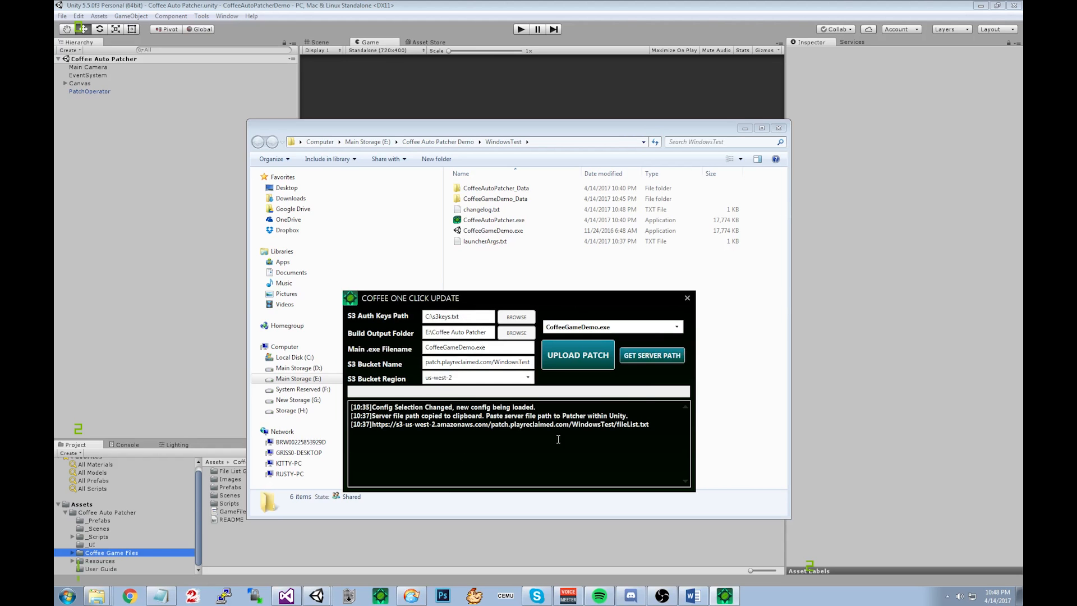
pyautogui.click(591, 360)
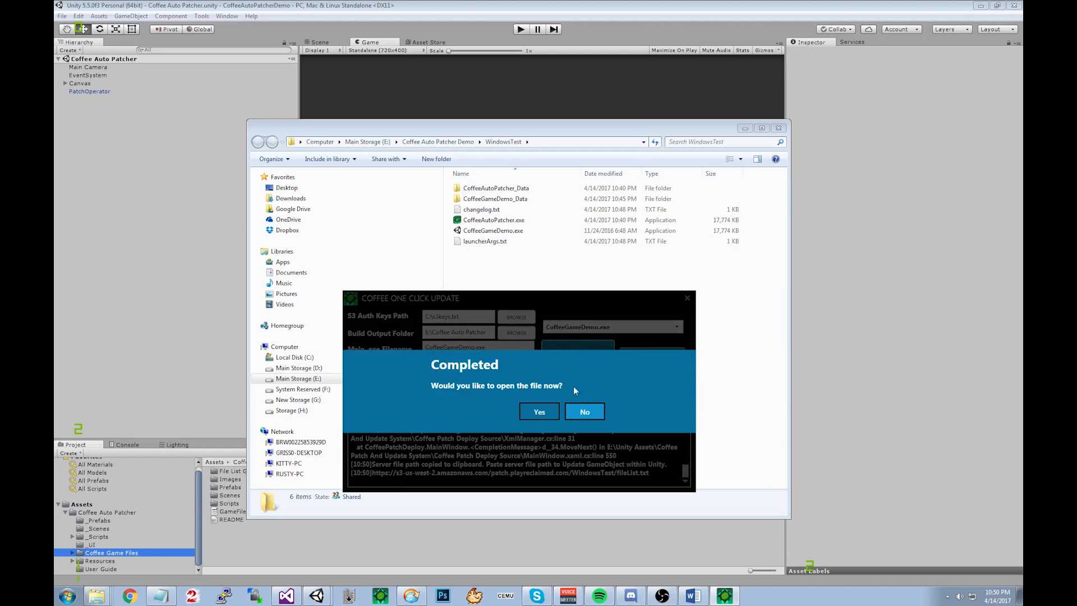
# Open the generated s3FileList.txt, review its file entries, and close it.
pyautogui.click(541, 413)
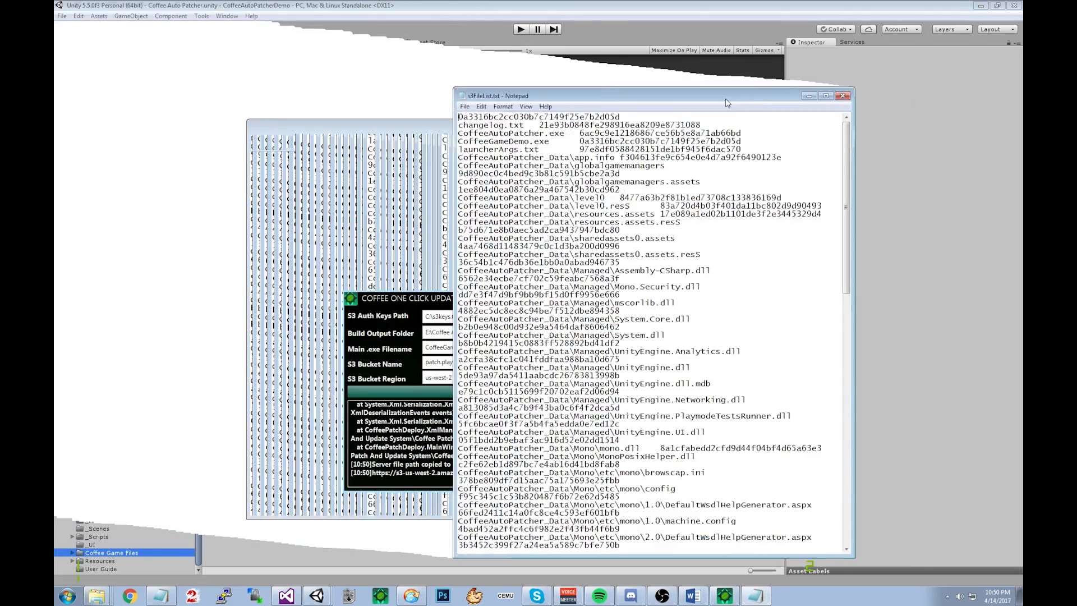
pyautogui.moveTo(725, 98); pyautogui.dragTo(679, 100)
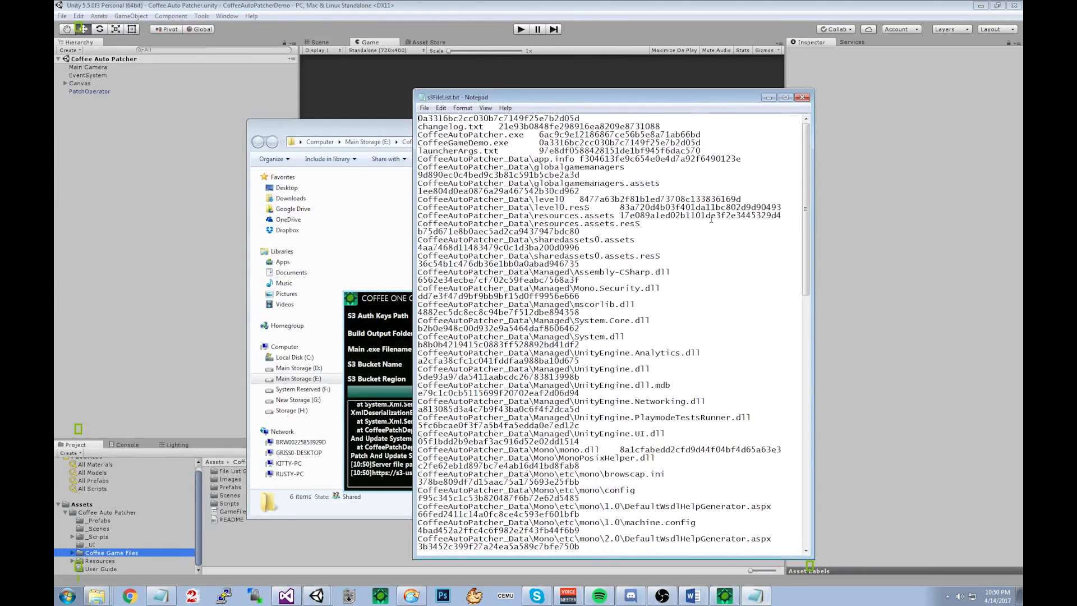
pyautogui.scroll(-1, 638, 212)
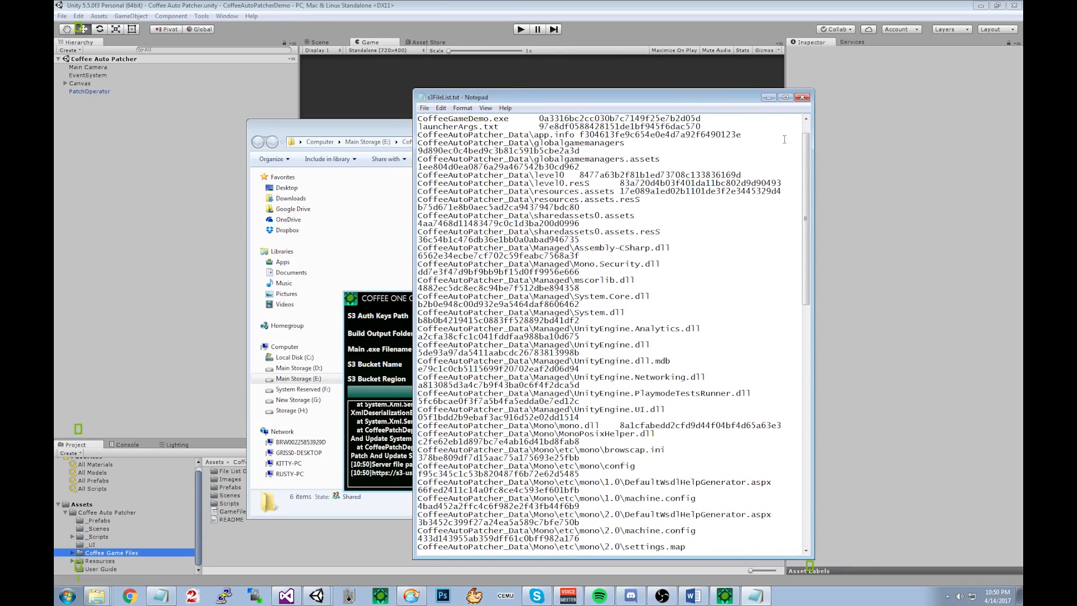
pyautogui.click(802, 97)
# Run CoffeeGameDemo.exe from the WindowsTest folder in windowed mode at 1280 x 720 resolution.
pyautogui.click(663, 141)
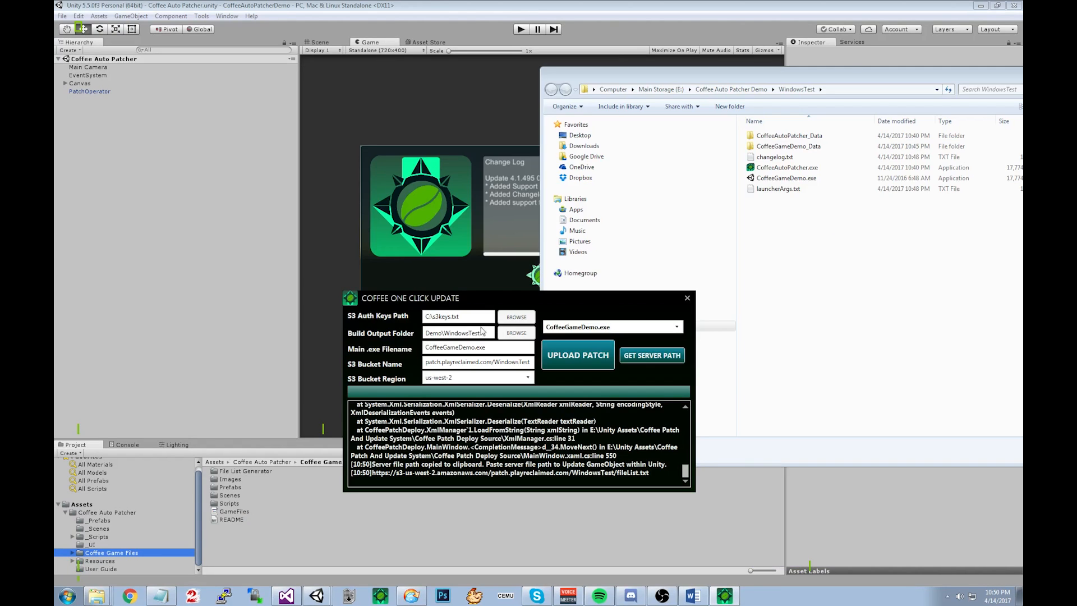
pyautogui.click(869, 294)
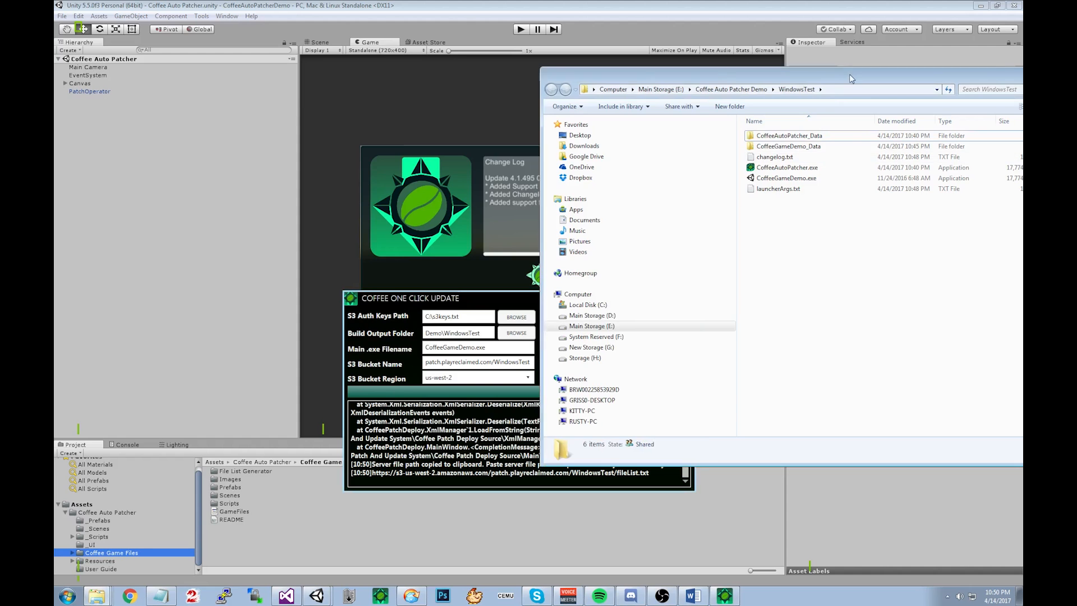
pyautogui.moveTo(851, 78); pyautogui.dragTo(670, 54)
pyautogui.rightClick(431, 304)
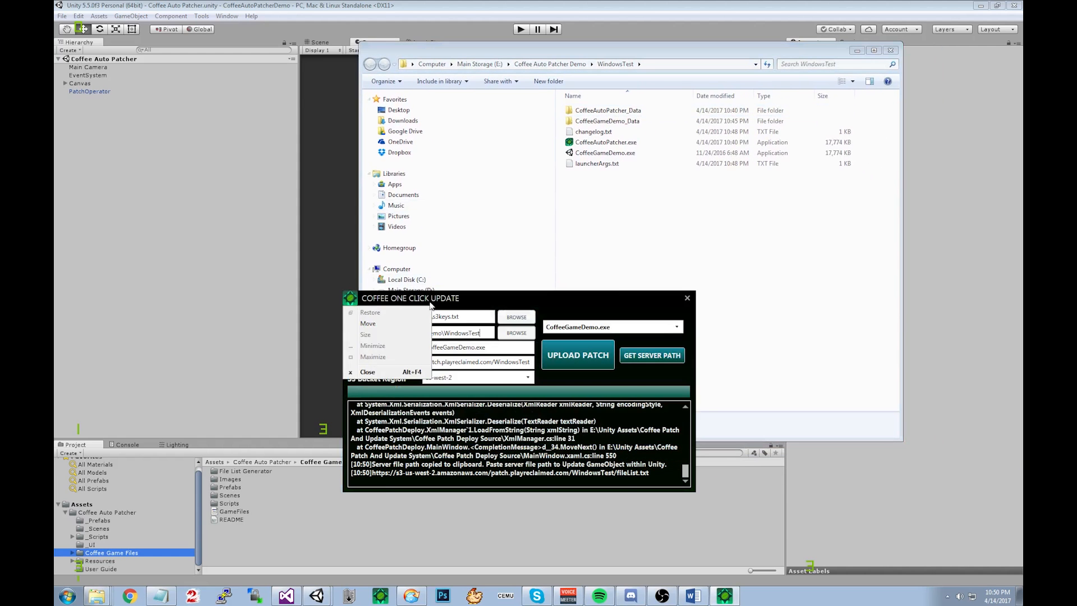
pyautogui.click(441, 304)
pyautogui.click(644, 206)
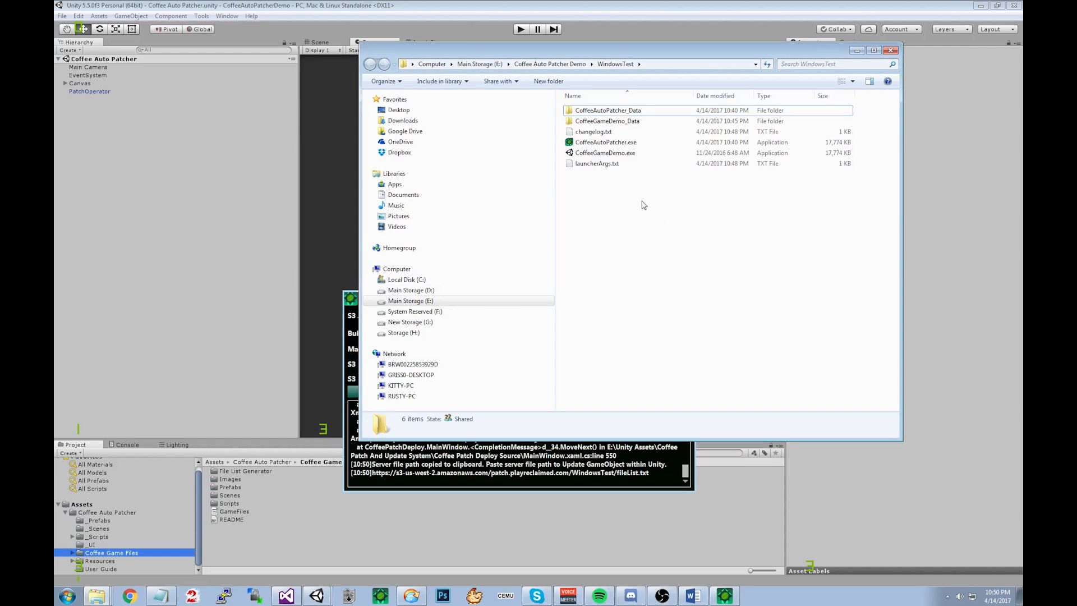
pyautogui.moveTo(657, 51); pyautogui.dragTo(716, 87)
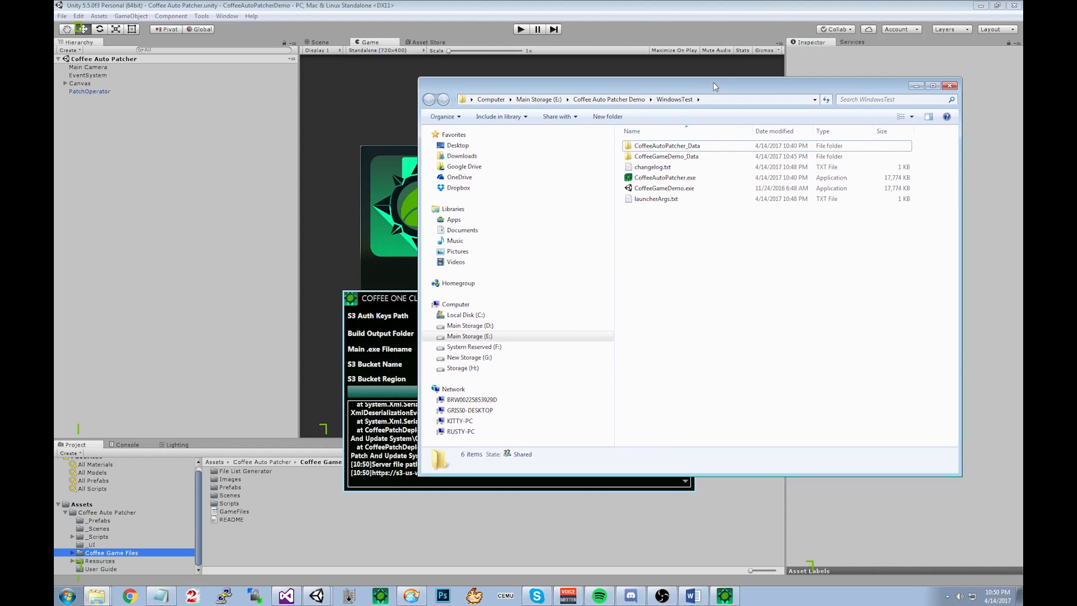
pyautogui.doubleClick(657, 190)
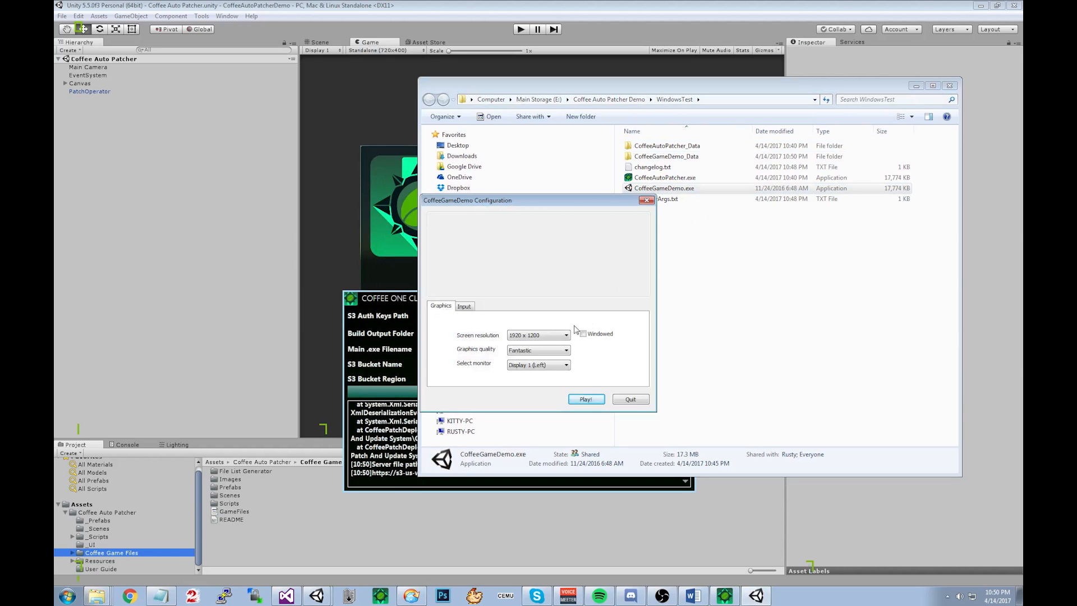
pyautogui.click(541, 336)
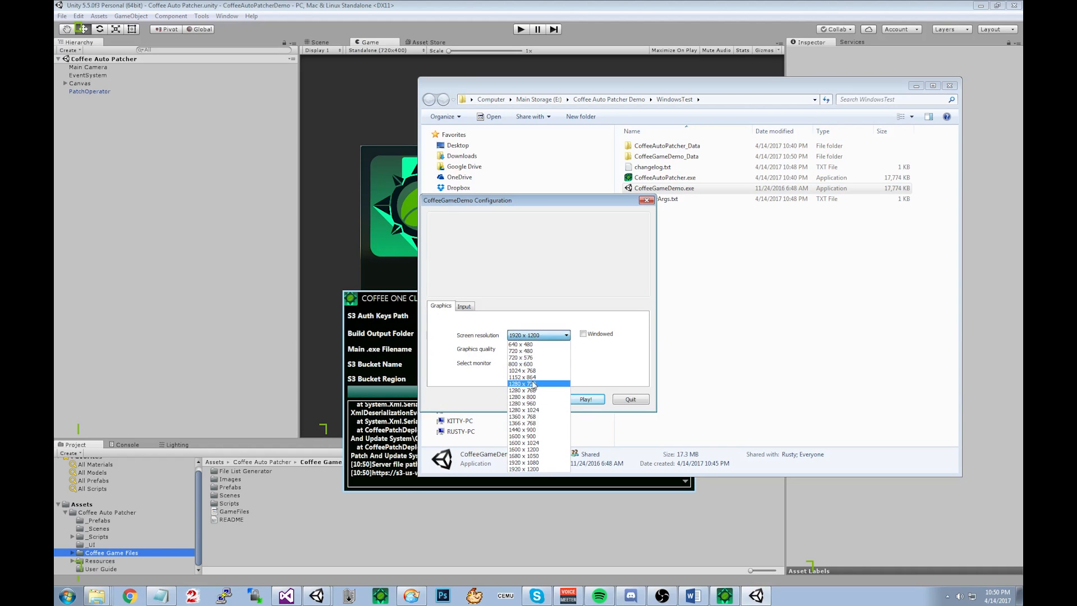
pyautogui.click(583, 335)
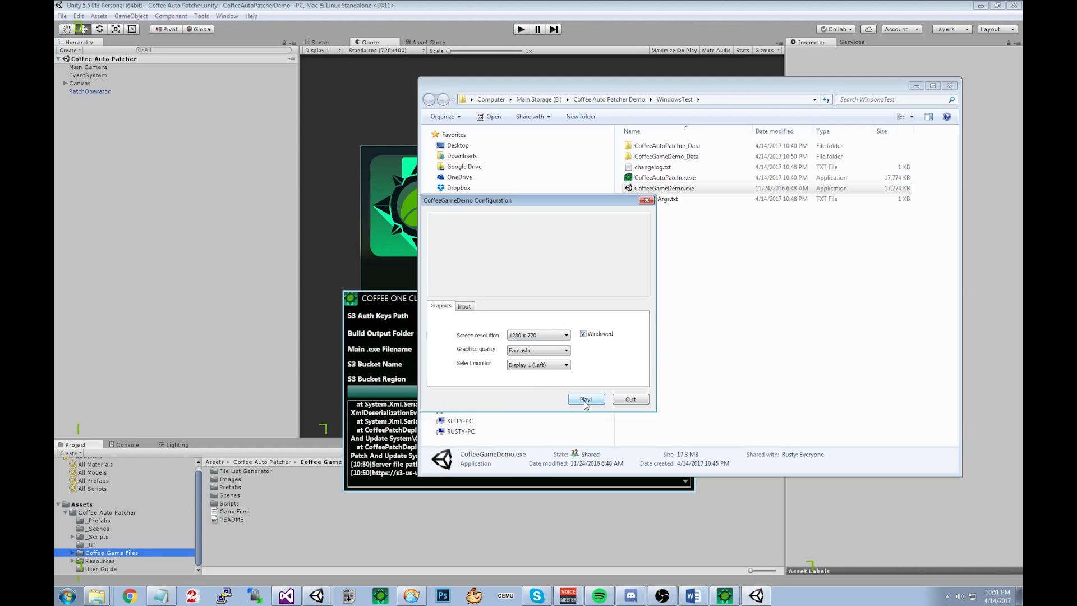
pyautogui.click(585, 400)
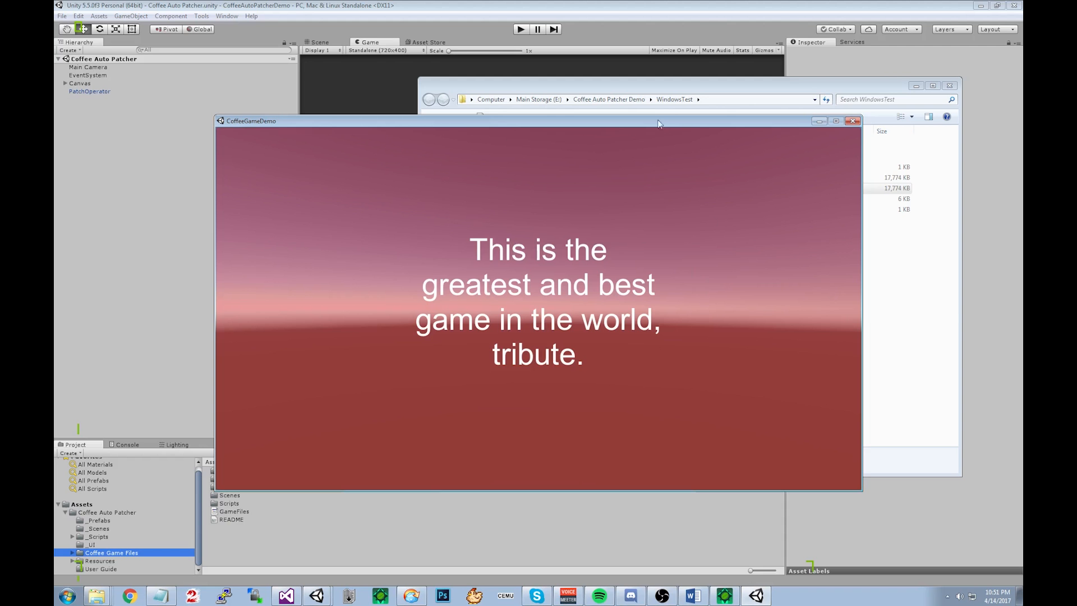
pyautogui.moveTo(654, 126); pyautogui.dragTo(623, 135)
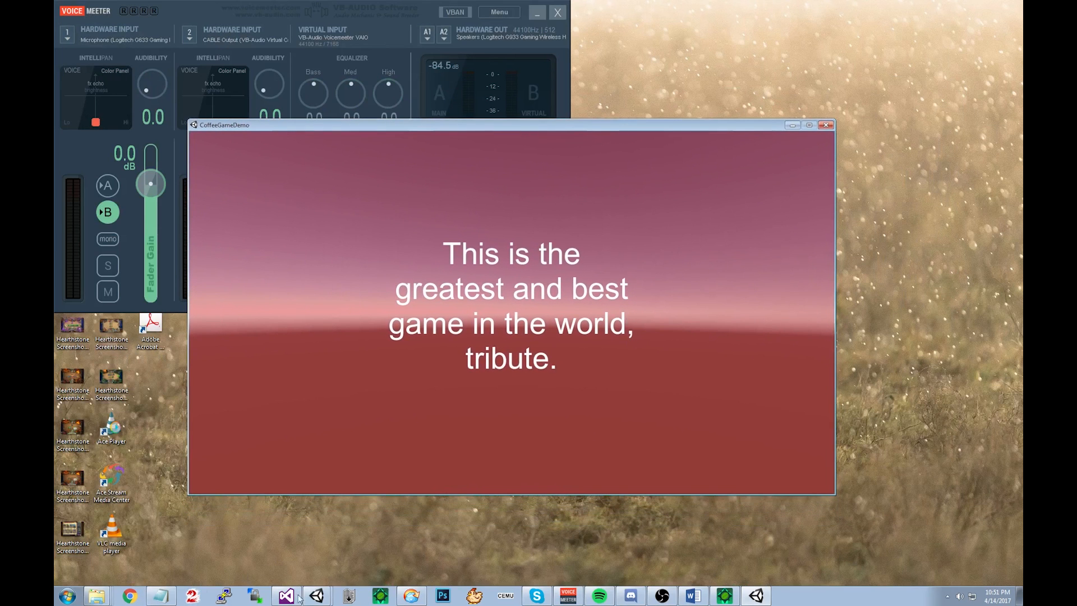
# Close the running CoffeeGameDemo window and maximize the WindowsTest folder window.
pyautogui.click(100, 599)
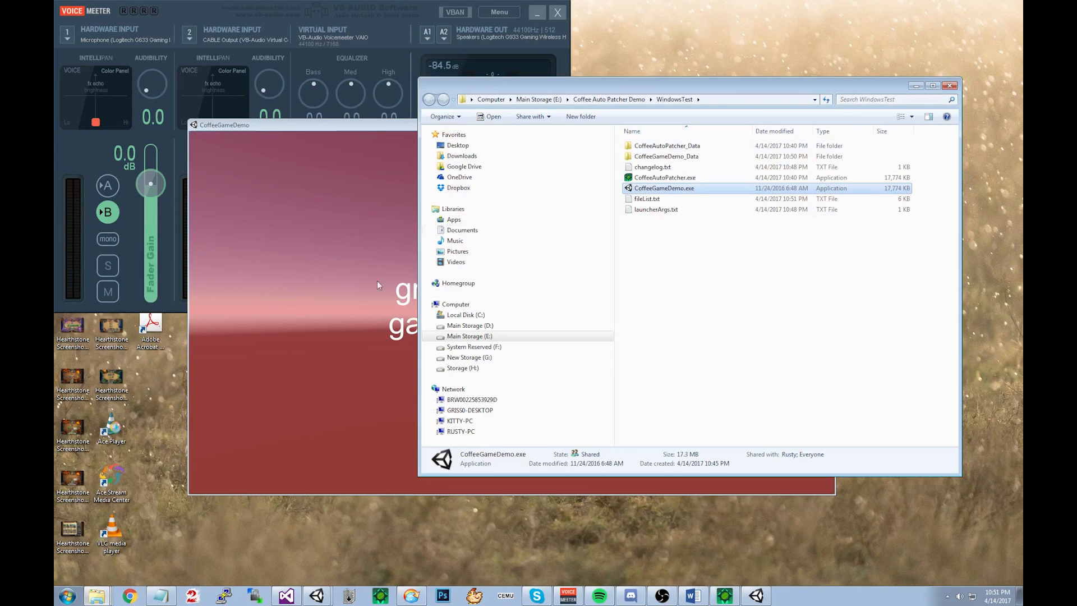
pyautogui.click(536, 14)
pyautogui.click(319, 388)
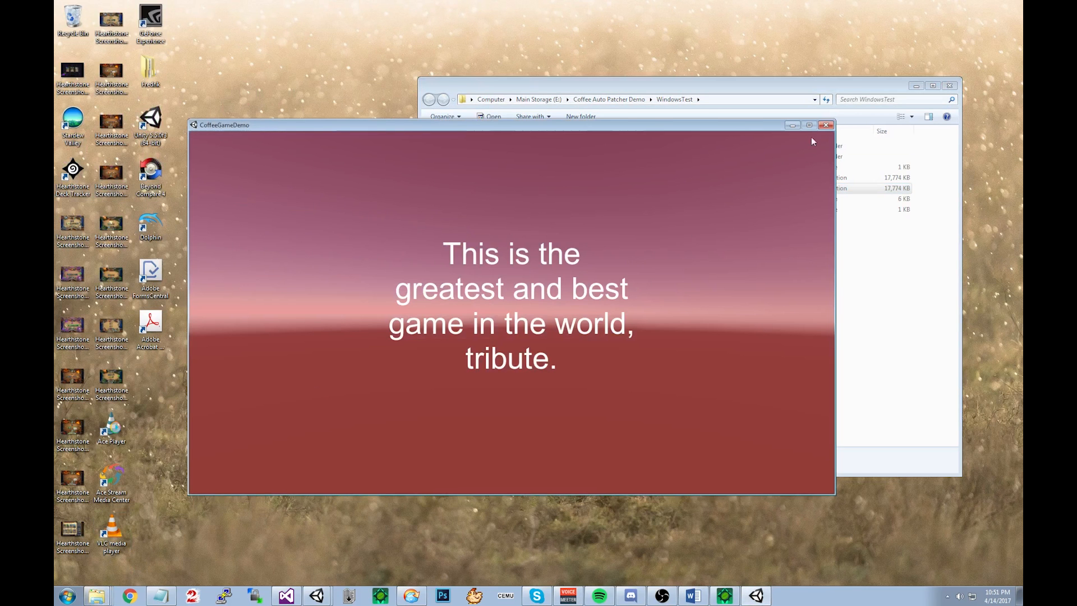
pyautogui.click(827, 124)
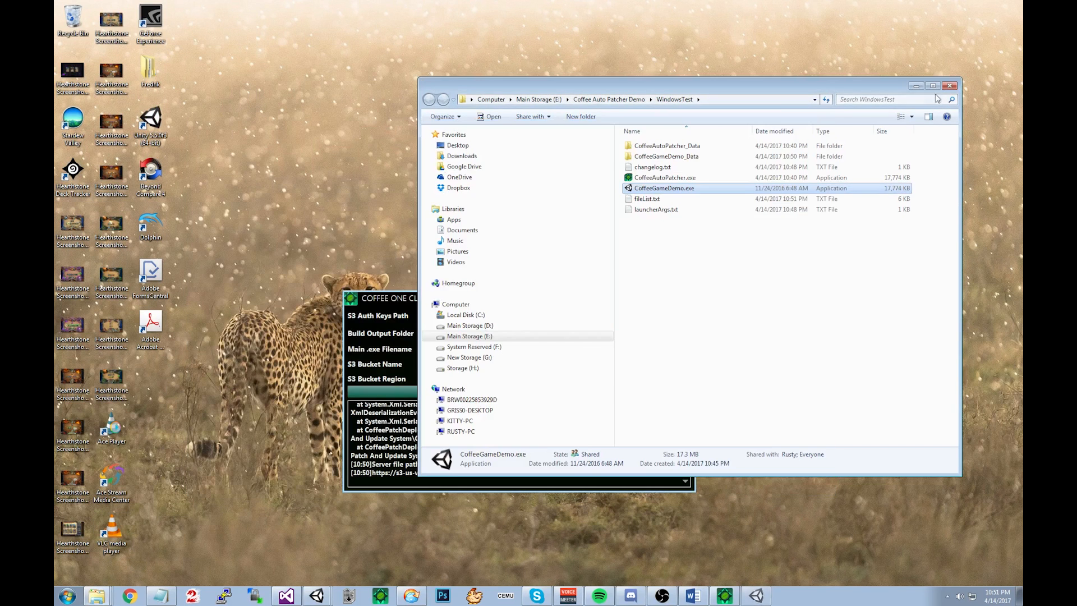
pyautogui.click(933, 87)
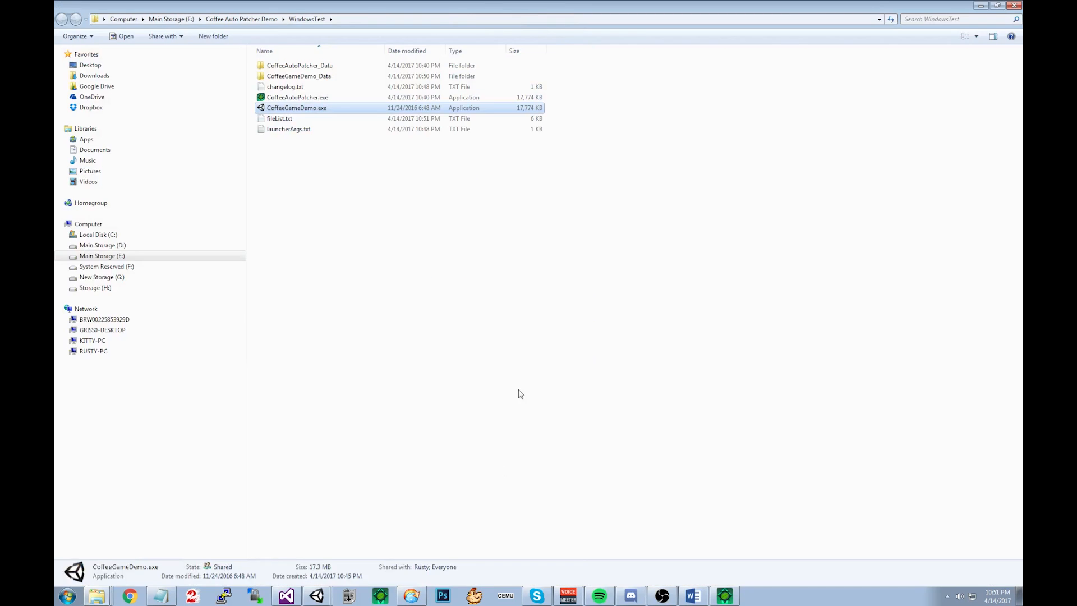
pyautogui.click(724, 597)
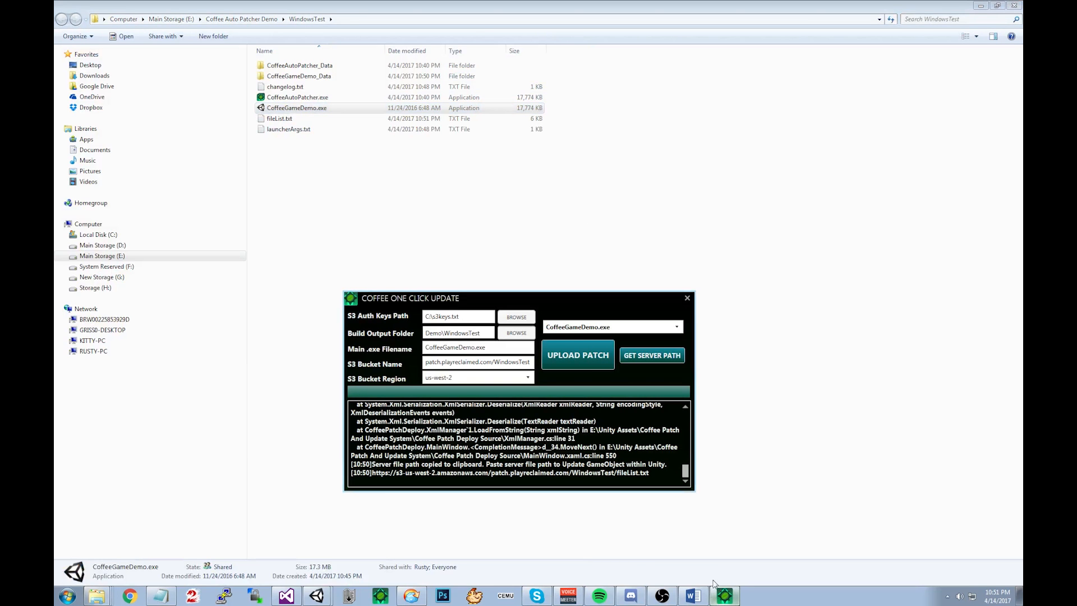
pyautogui.click(780, 393)
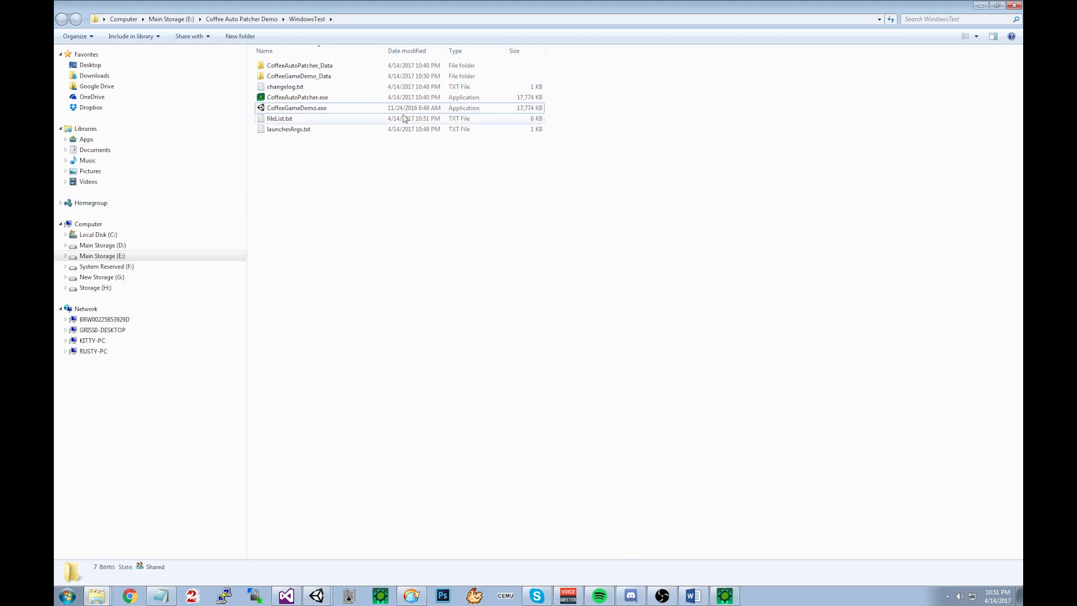
# Go up to the Coffee Auto Patcher Demo folder and create a new folder named WindowsTestOld.
pyautogui.click(270, 20)
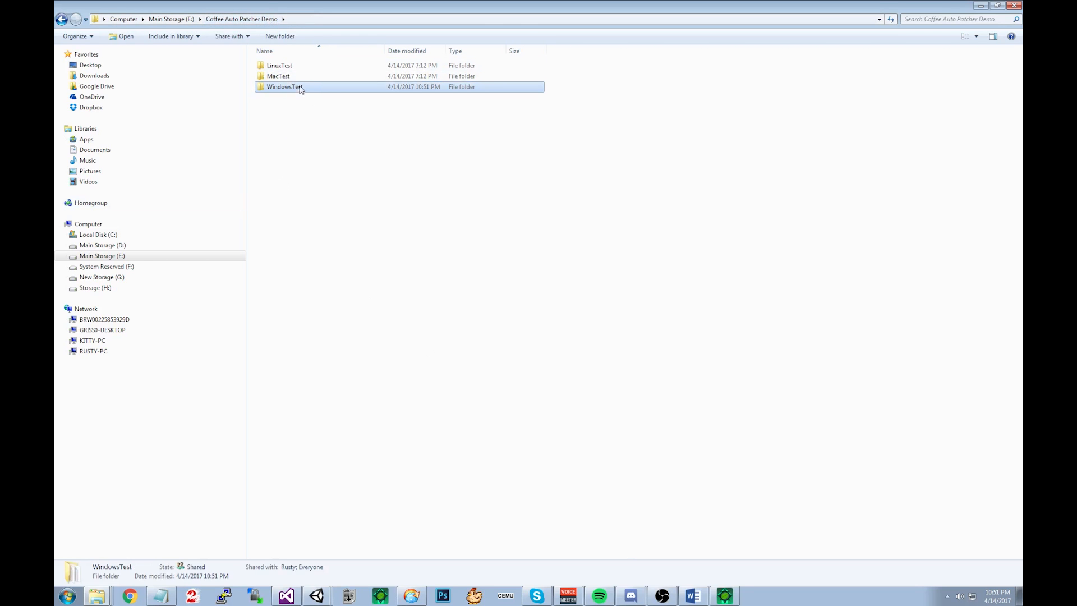
pyautogui.click(287, 38)
pyautogui.write('Widnwo')
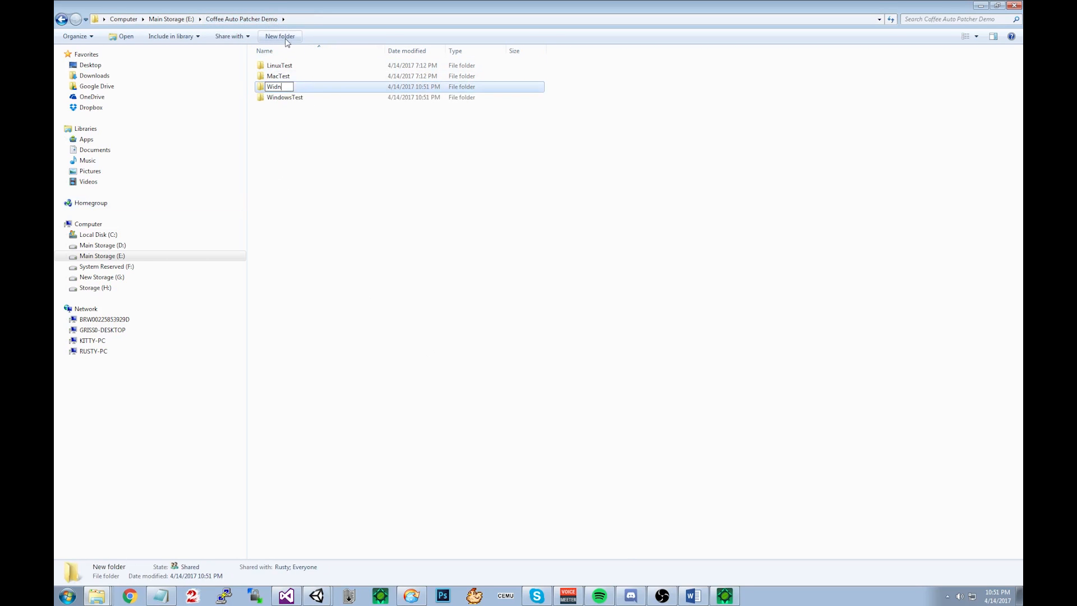
pyautogui.press('BackSpace')
pyautogui.press('BackSpace')
pyautogui.press('BackSpace')
pyautogui.press('BackSpace')
pyautogui.write('ndowsTestOld')
pyautogui.press('Return')
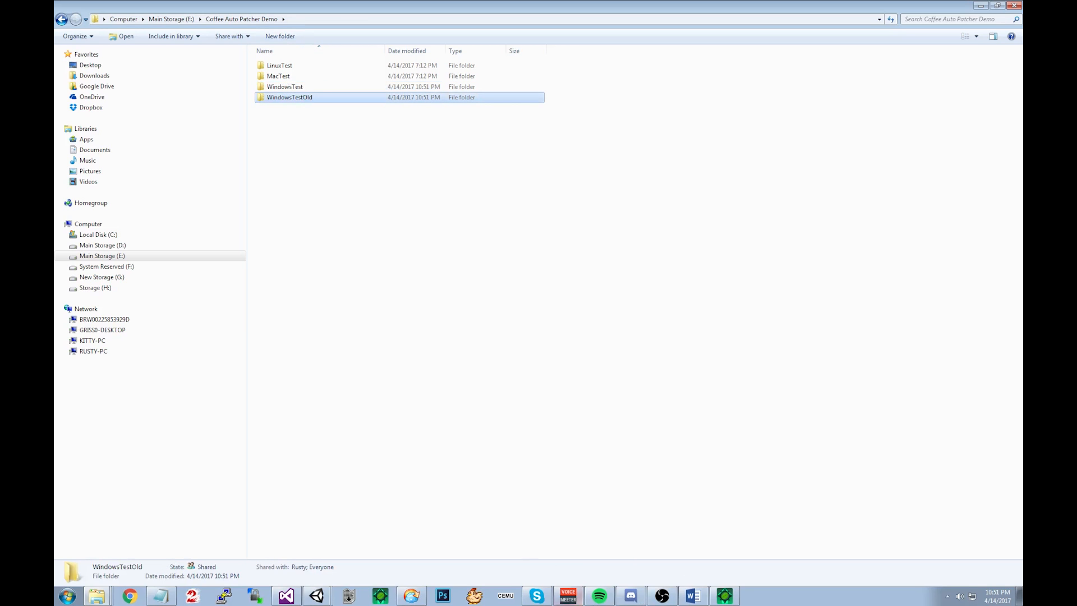
# Place a copy of the WindowsTest folder inside WindowsTestOld and reopen the original WindowsTest folder.
pyautogui.click(662, 599)
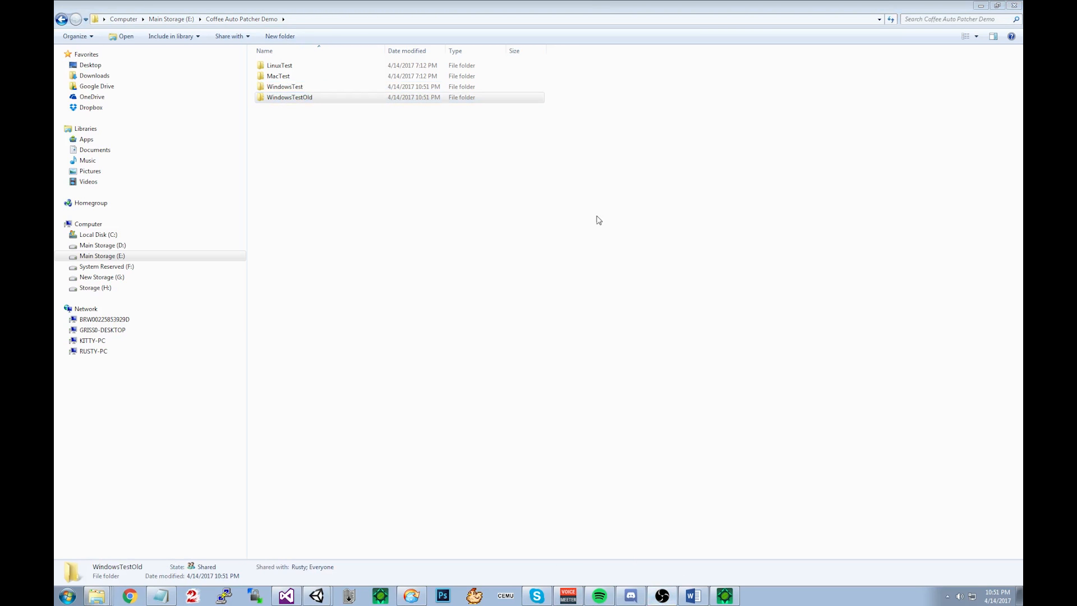
pyautogui.click(295, 98)
pyautogui.doubleClick(295, 99)
pyautogui.hotkey('ctrl', 'v')
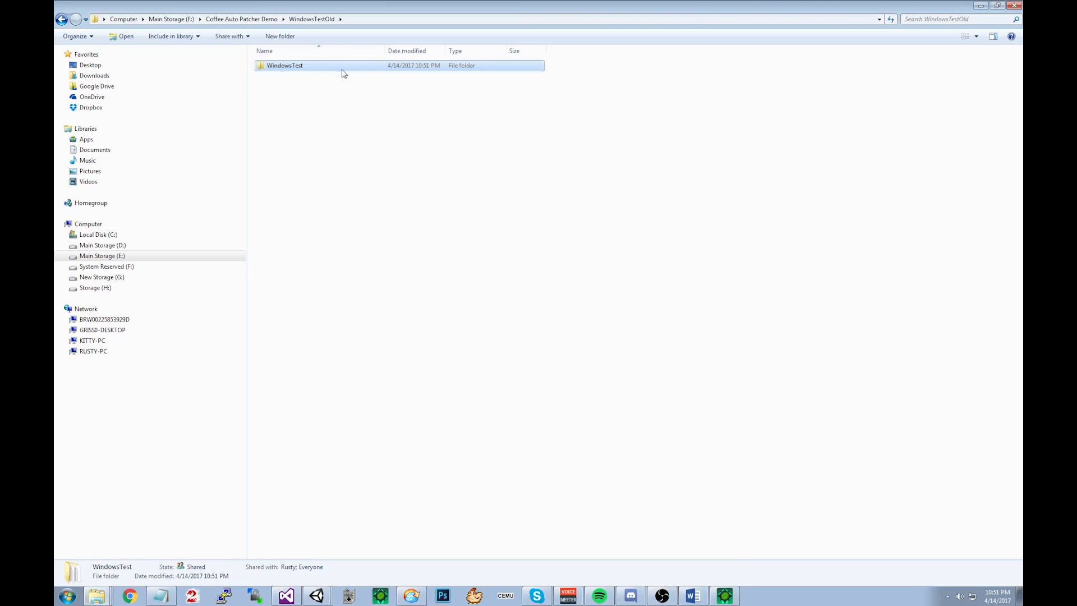
pyautogui.click(256, 20)
pyautogui.doubleClick(283, 87)
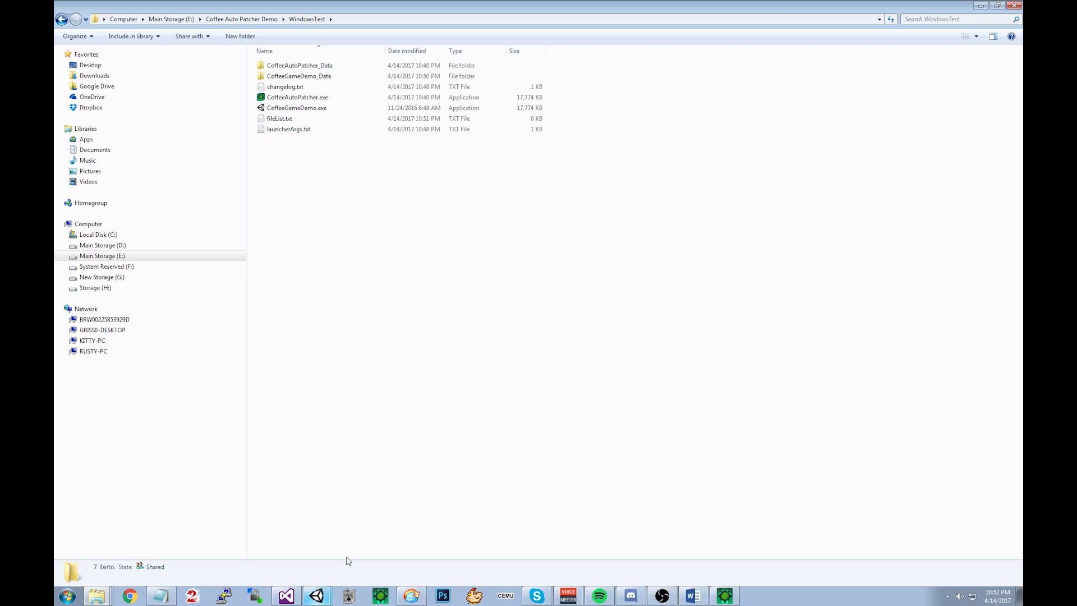
# Switch to the CoffeeGameDemo project in Unity, close the Build Settings, and open TitleScene from the Scenes folder.
pyautogui.click(317, 596)
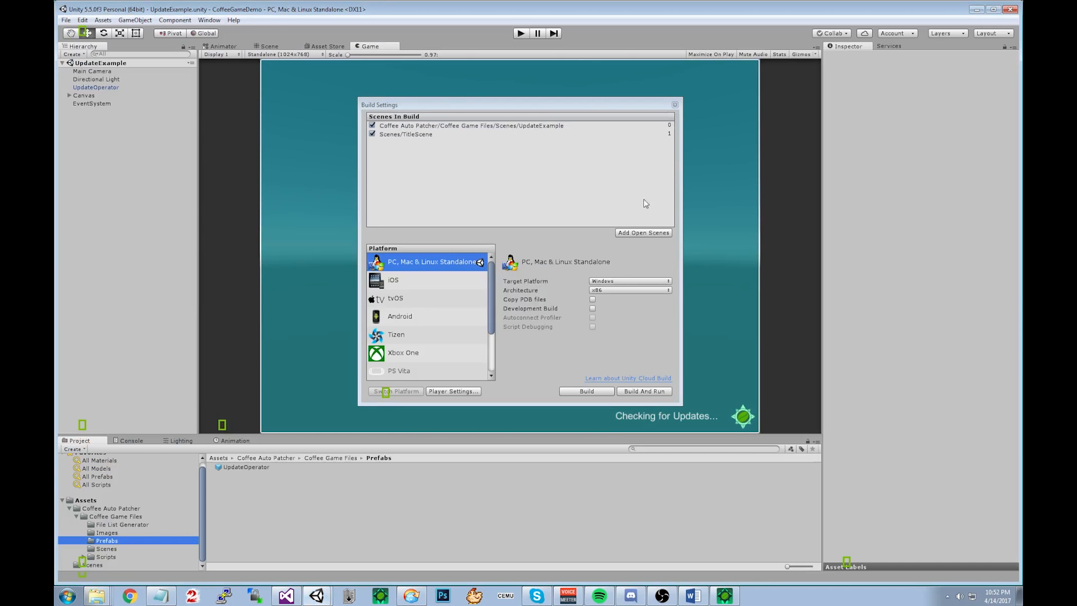
pyautogui.click(676, 105)
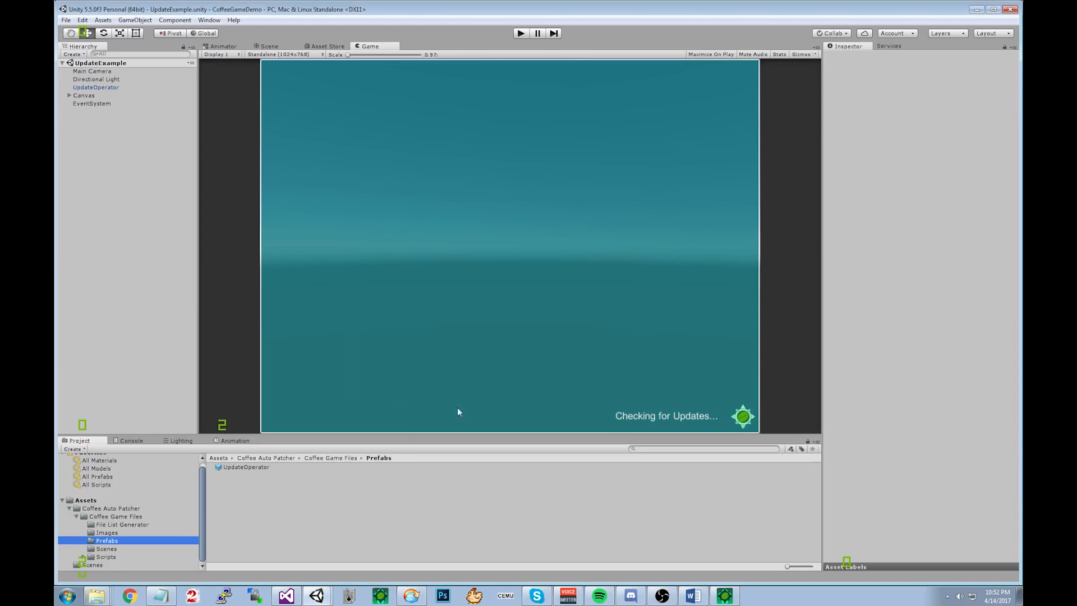
pyautogui.click(284, 543)
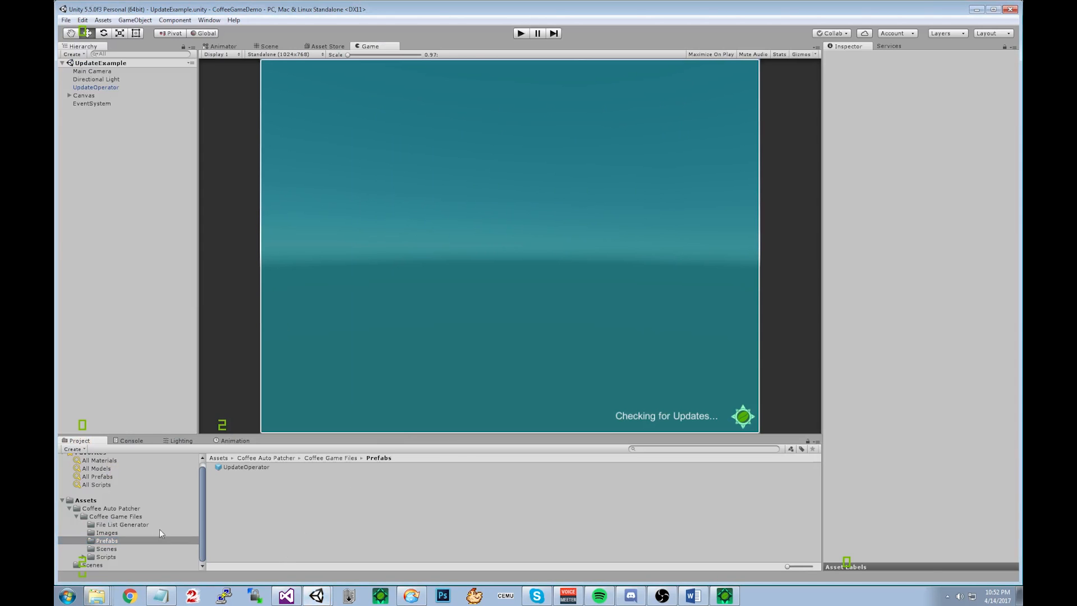
pyautogui.click(94, 565)
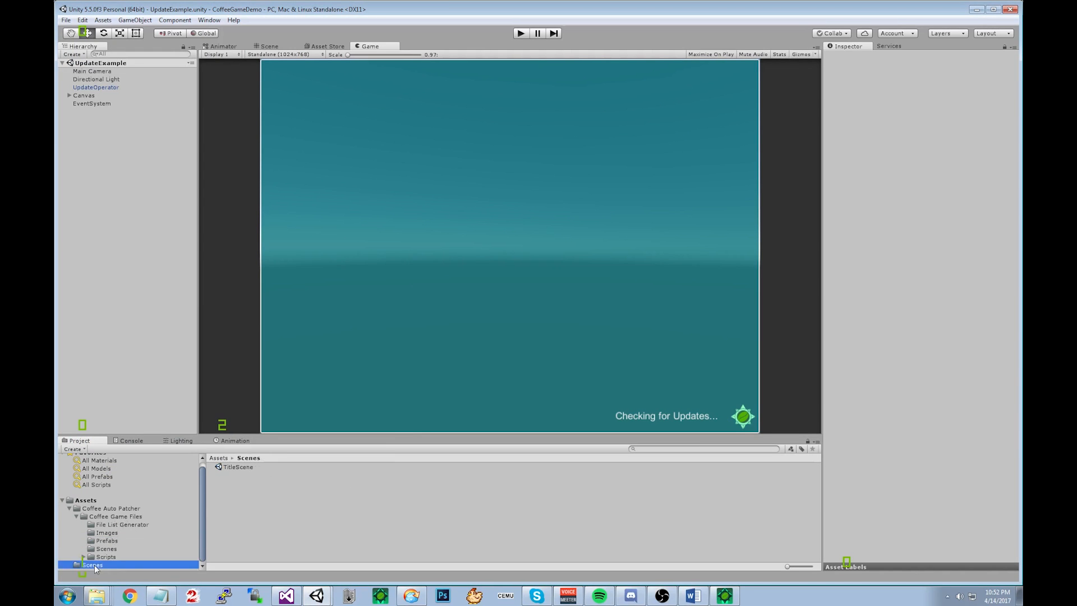
pyautogui.doubleClick(239, 467)
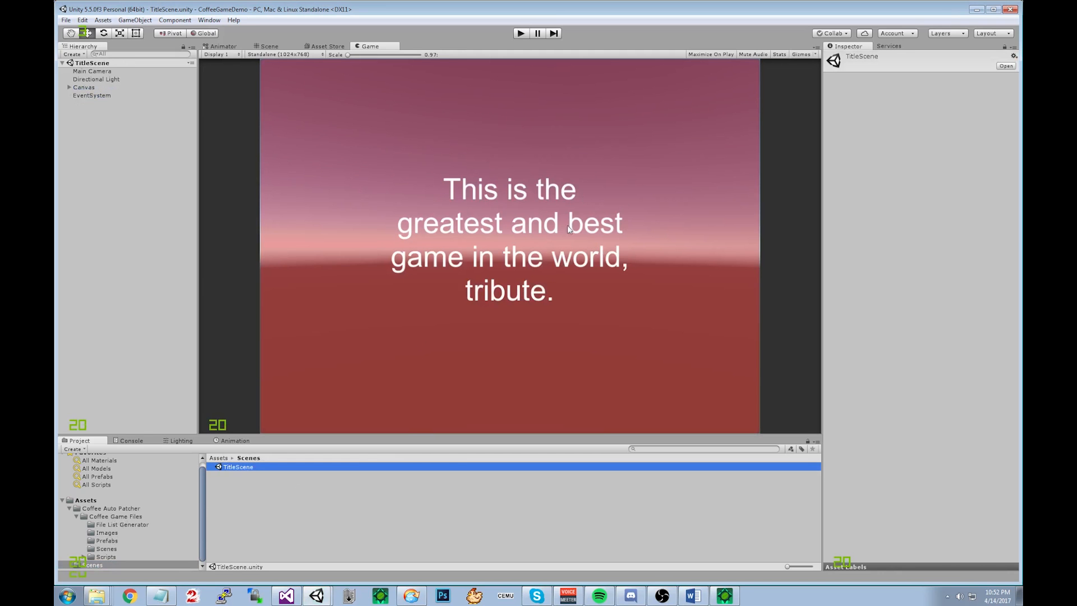
# Change the image color of the Panel under the Canvas to green (R 0, G 255, B 76).
pyautogui.click(82, 87)
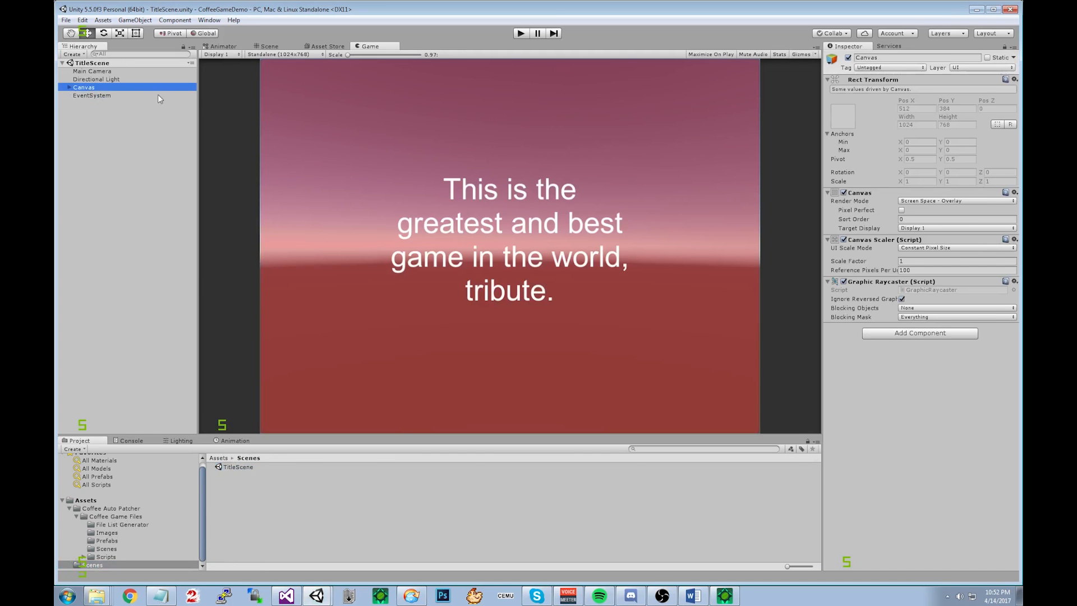
pyautogui.click(69, 87)
pyautogui.click(85, 96)
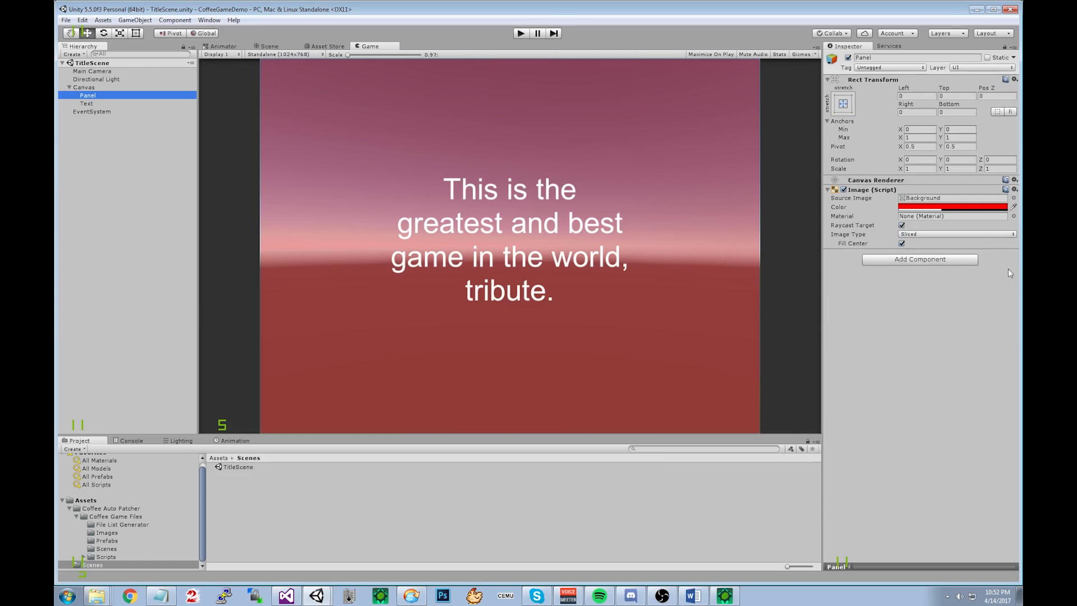
pyautogui.click(953, 206)
pyautogui.moveTo(768, 411); pyautogui.dragTo(747, 403)
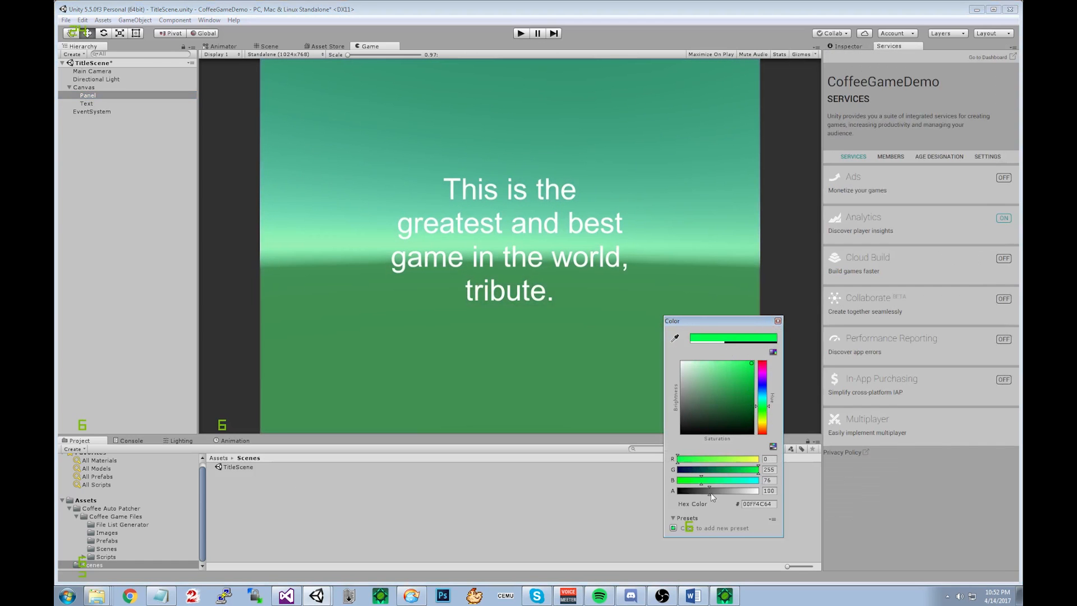
pyautogui.moveTo(712, 492)
pyautogui.mouseDown()
pyautogui.moveTo(769, 488)
pyautogui.moveTo(727, 491)
pyautogui.mouseUp()
pyautogui.click(777, 321)
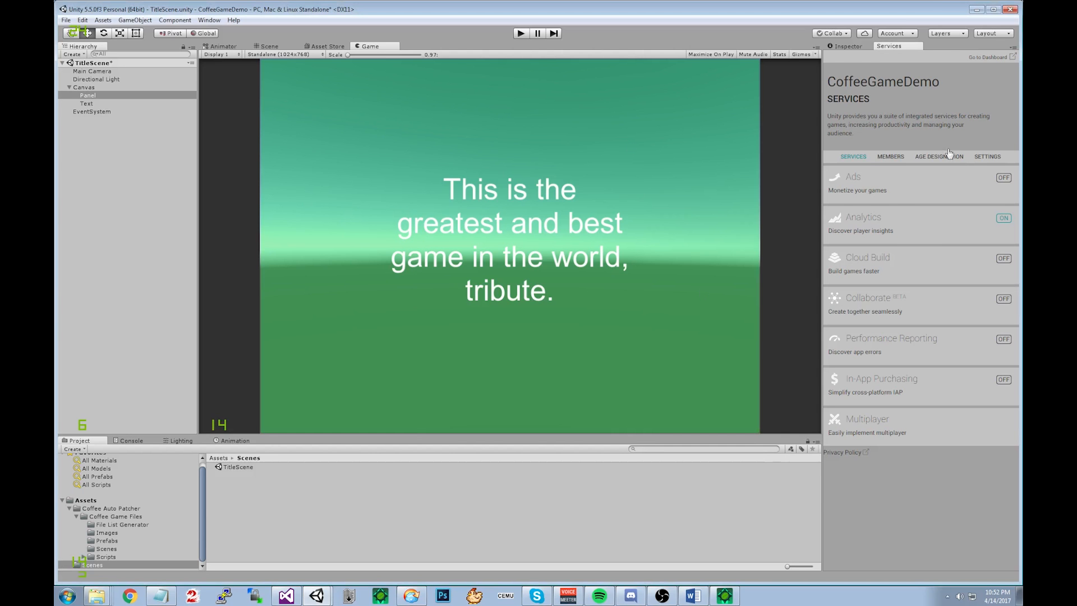
# Set the alpha of the Panel's green image color to 178.
pyautogui.click(848, 47)
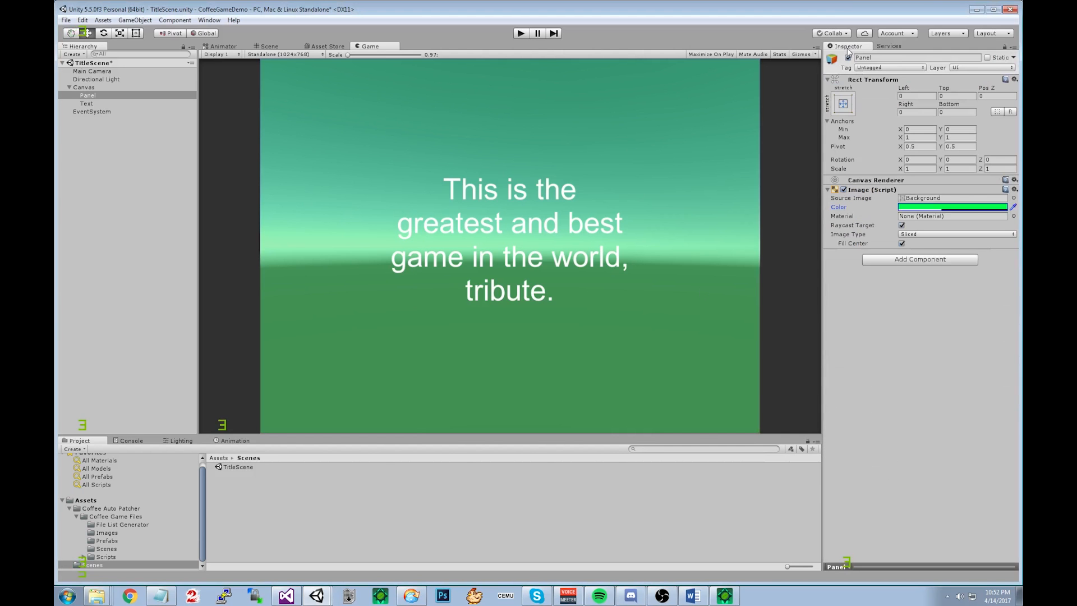
pyautogui.click(945, 208)
pyautogui.moveTo(714, 492); pyautogui.dragTo(735, 491)
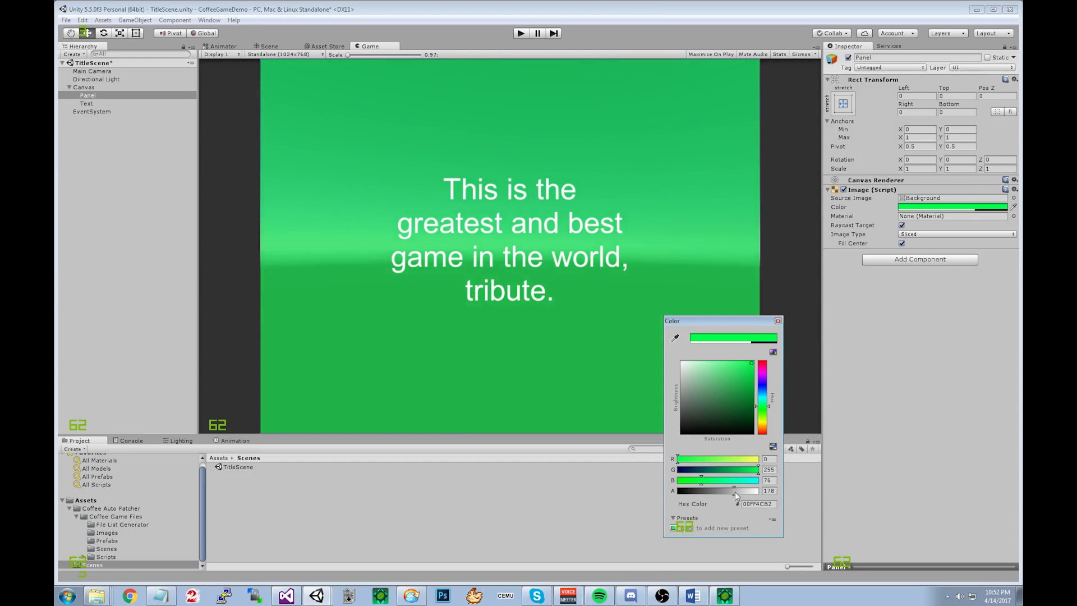
pyautogui.click(778, 321)
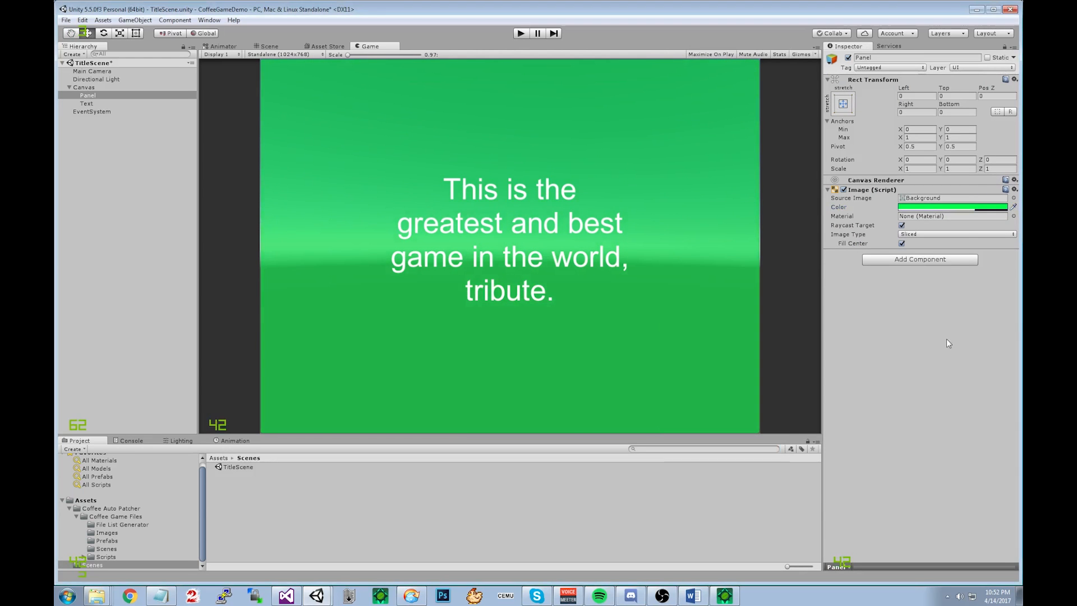
# Append "Updated." on a new line of the Canvas Text, set its height to 400, and save the scene.
pyautogui.click(85, 104)
pyautogui.click(998, 211)
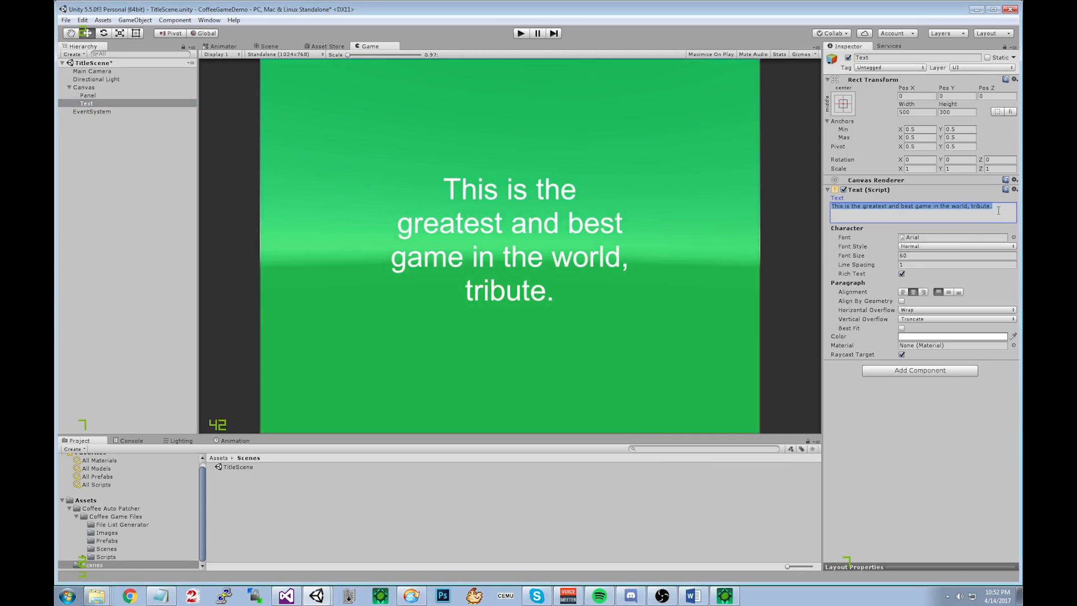
pyautogui.click(998, 211)
pyautogui.write('Updated.')
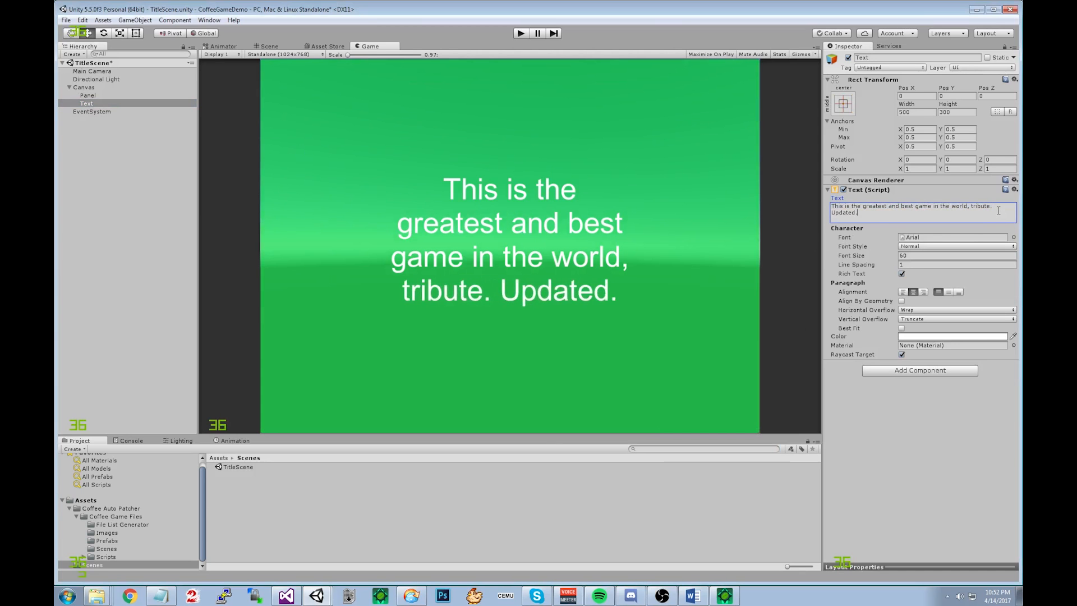
pyautogui.press('Return')
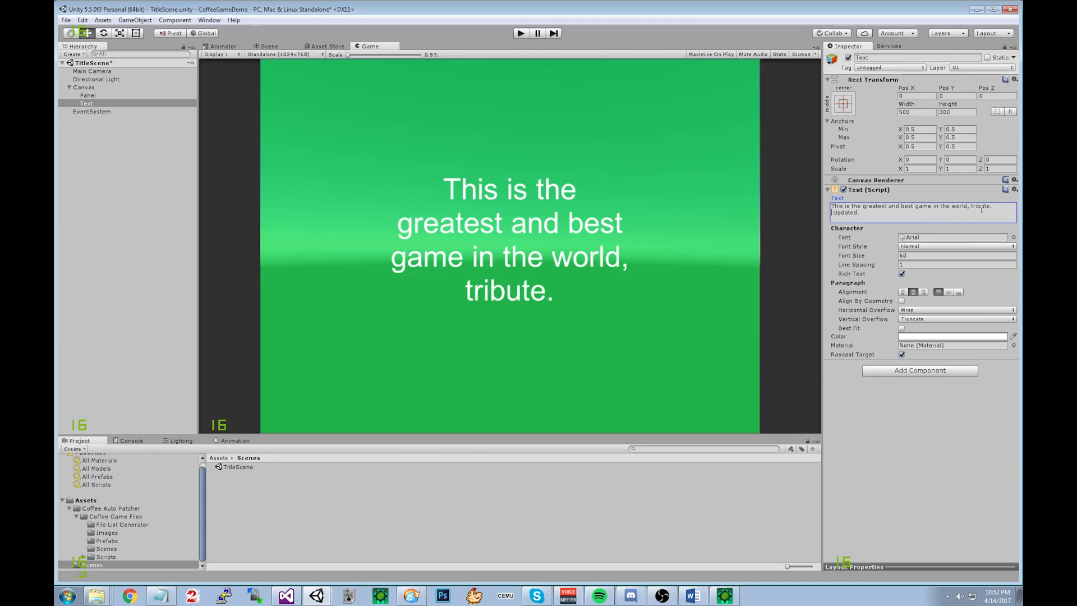
pyautogui.click(951, 112)
pyautogui.write('400')
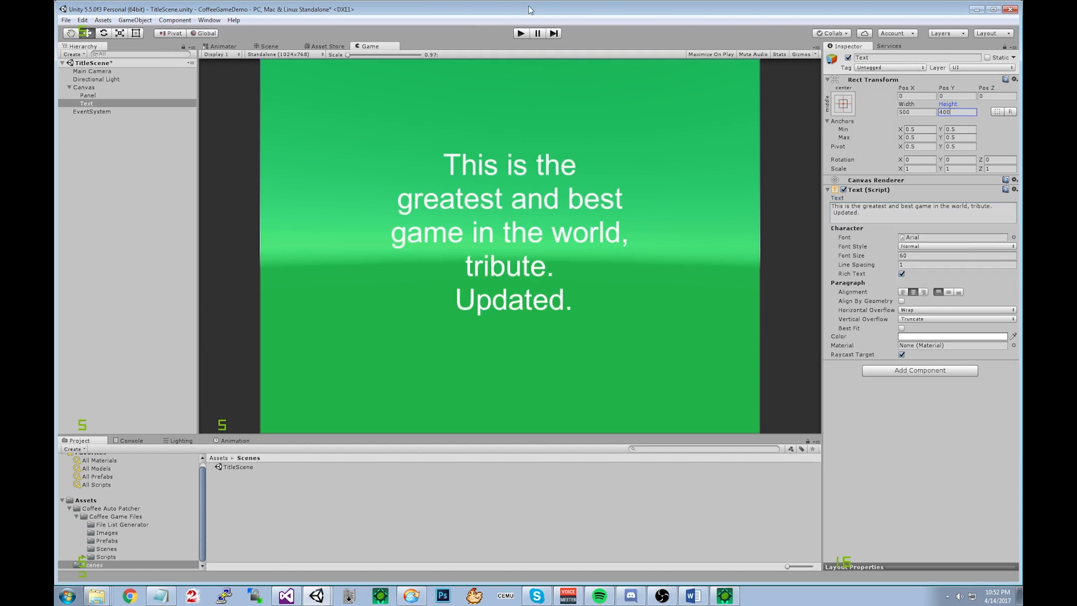
pyautogui.hotkey('ctrl', 's')
# Build the Windows standalone game over CoffeeGameDemo.exe in the WindowsTest folder and close the Build Settings.
pyautogui.click(66, 20)
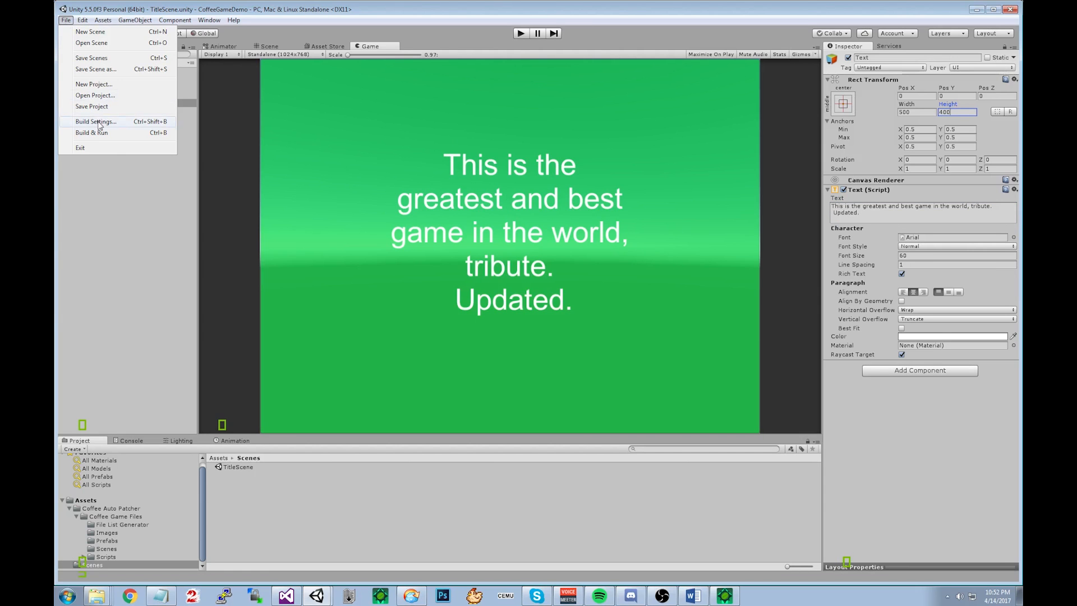
pyautogui.click(99, 123)
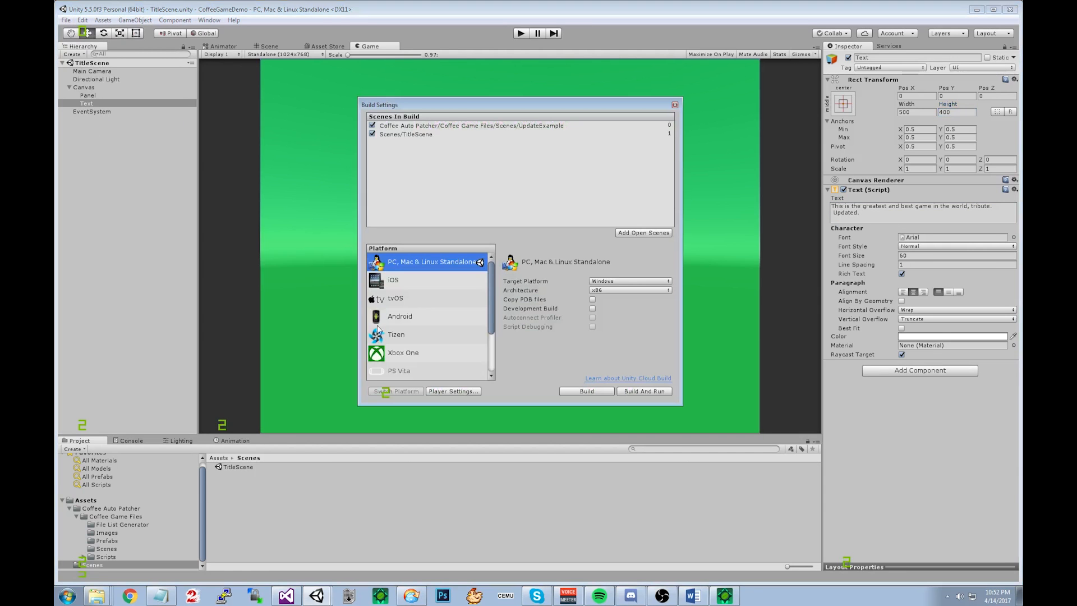
pyautogui.click(588, 391)
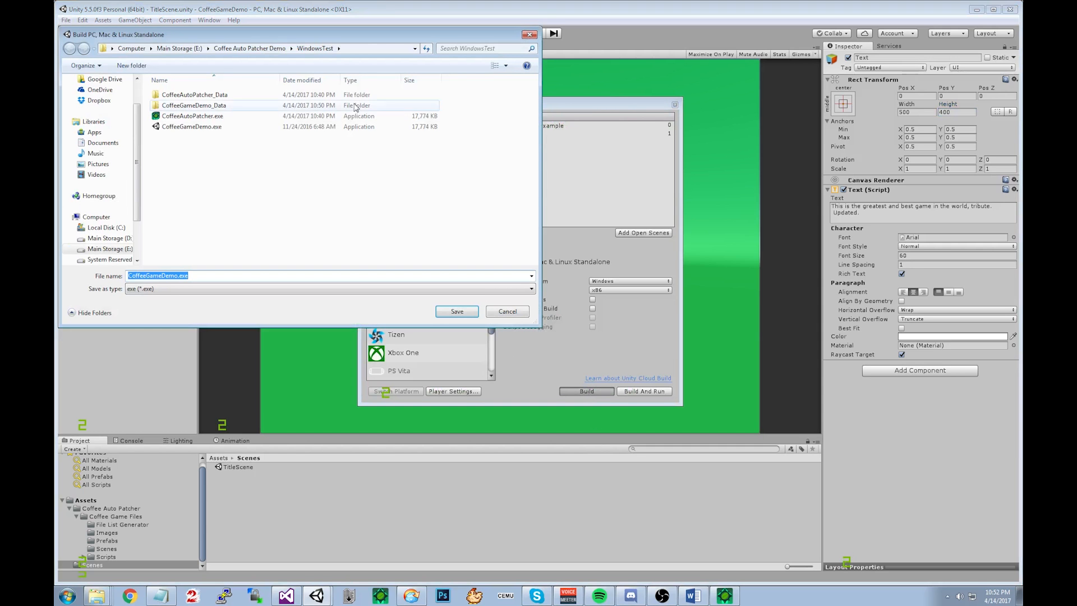
pyautogui.moveTo(349, 37); pyautogui.dragTo(483, 66)
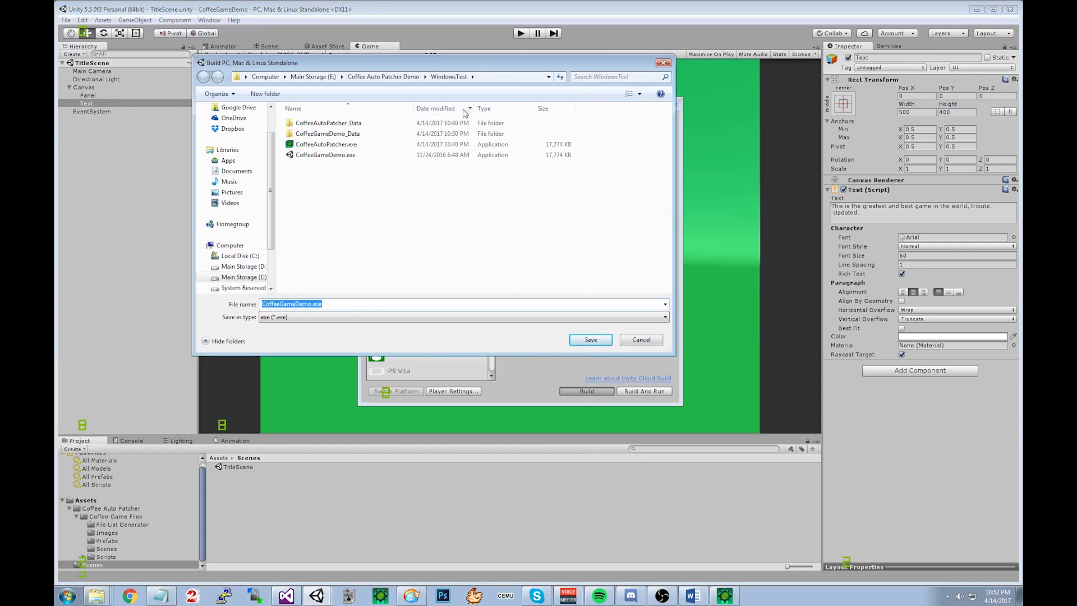
pyautogui.click(590, 340)
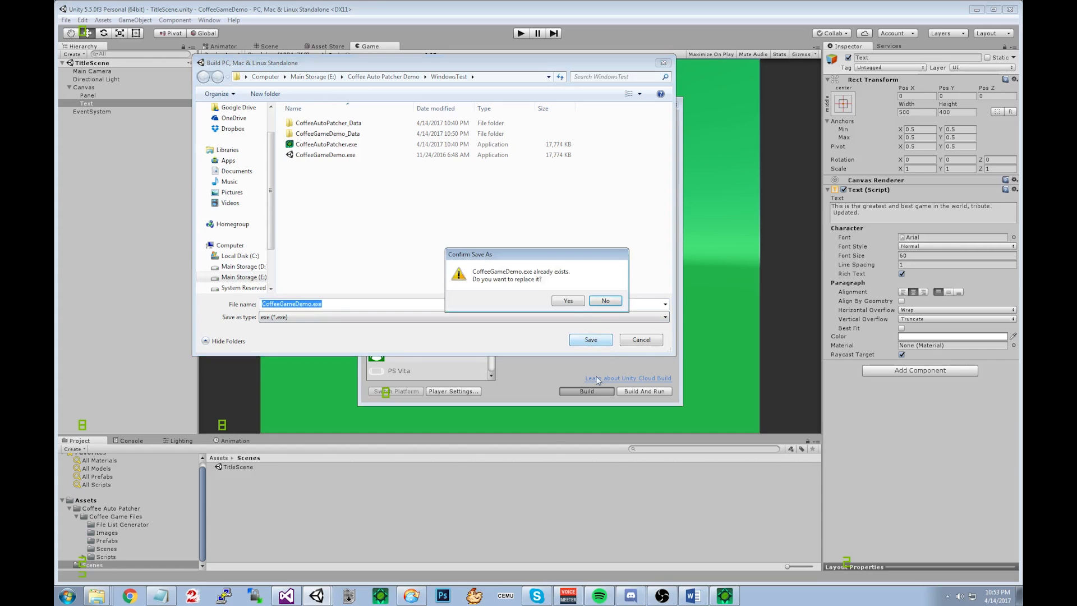
pyautogui.click(567, 301)
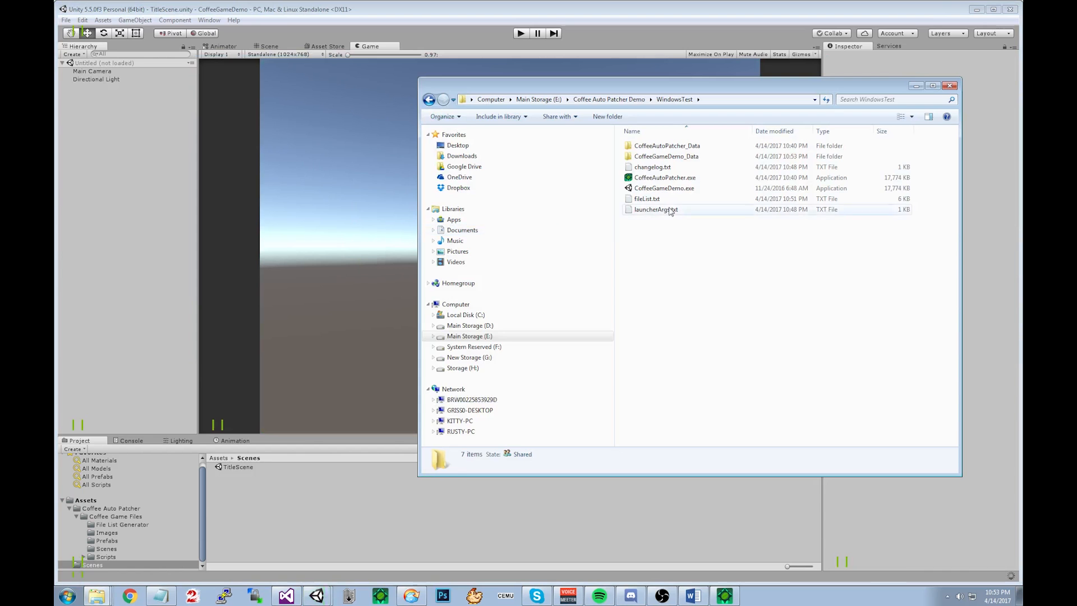
pyautogui.moveTo(671, 272); pyautogui.dragTo(725, 87)
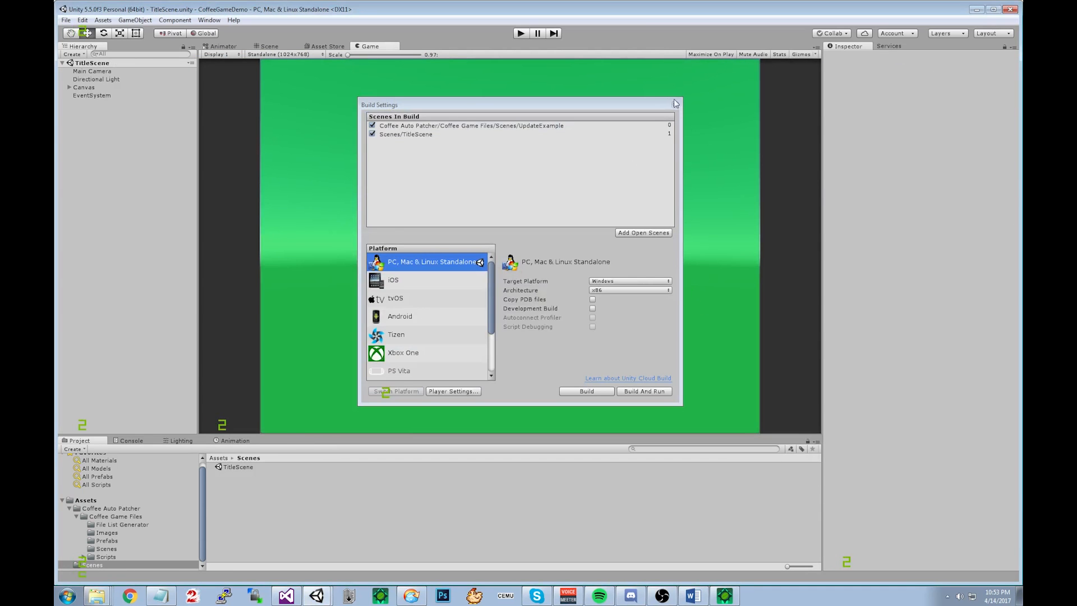
pyautogui.click(676, 103)
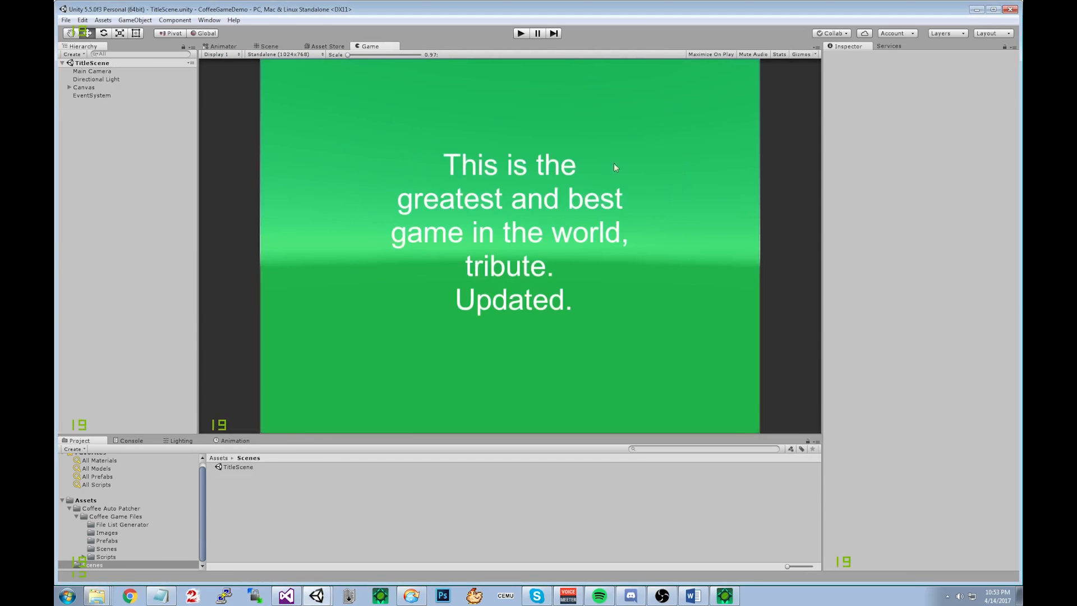
# Switch to Coffee One Click Update and upload the CoffeeGameDemo.exe patch from WindowsTest, declining to open the file.
pyautogui.click(103, 560)
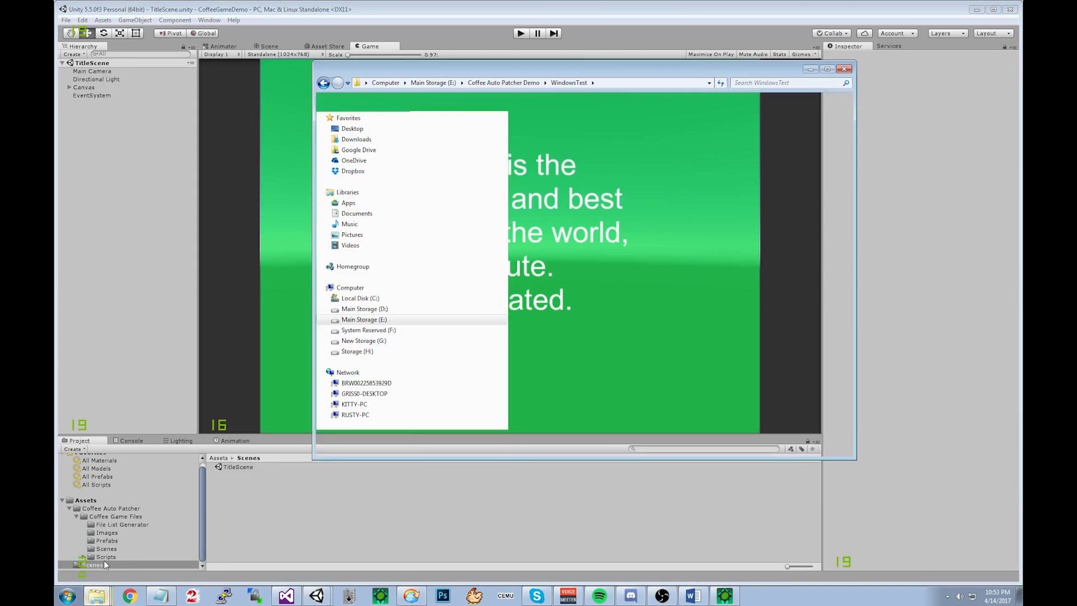
pyautogui.click(753, 331)
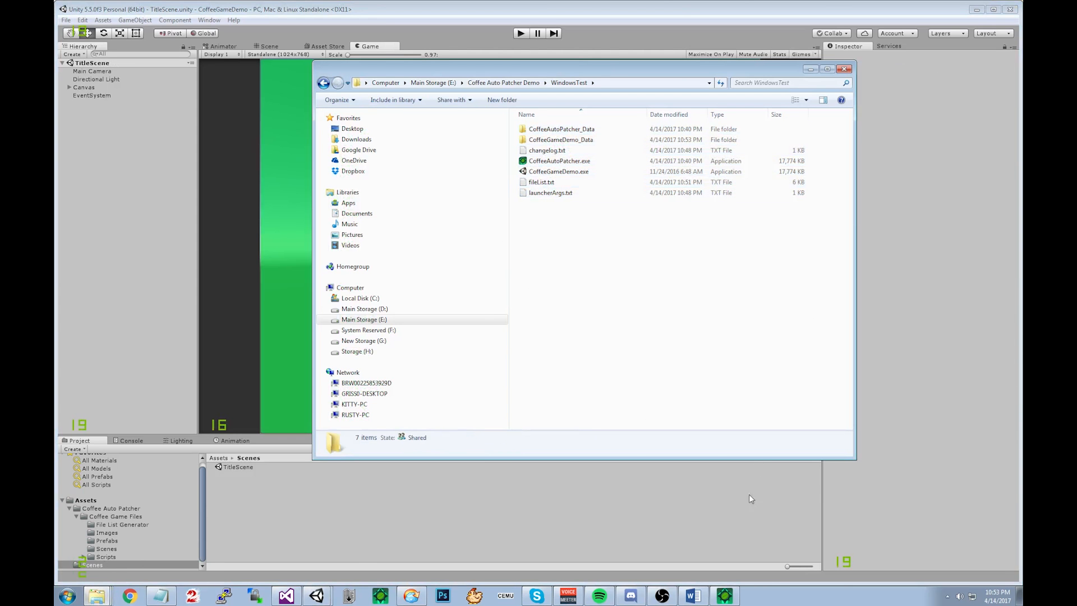
pyautogui.click(725, 595)
pyautogui.moveTo(557, 307); pyautogui.dragTo(523, 314)
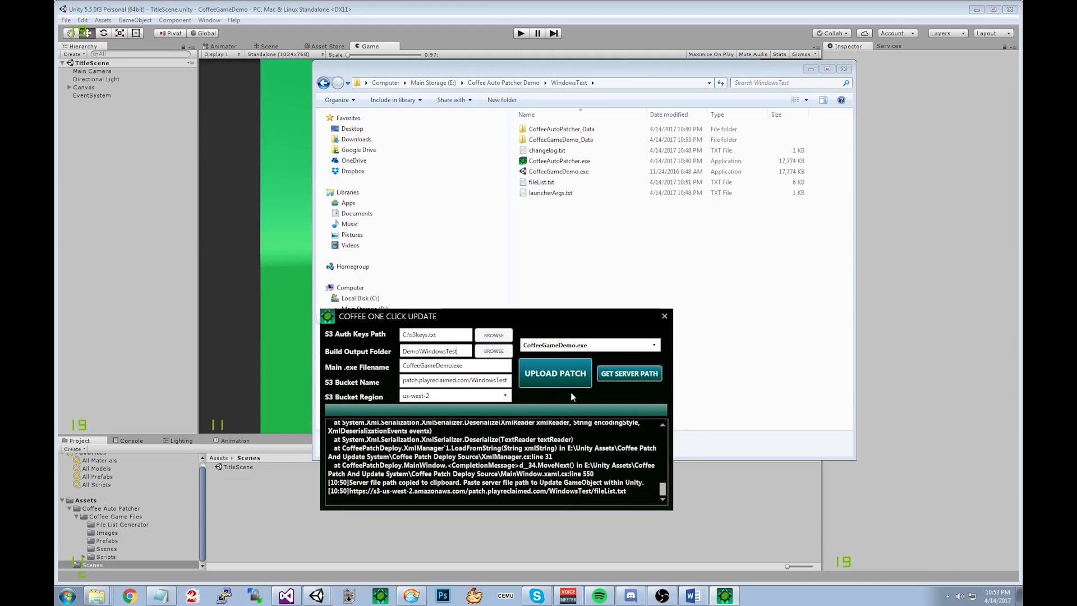
pyautogui.click(559, 377)
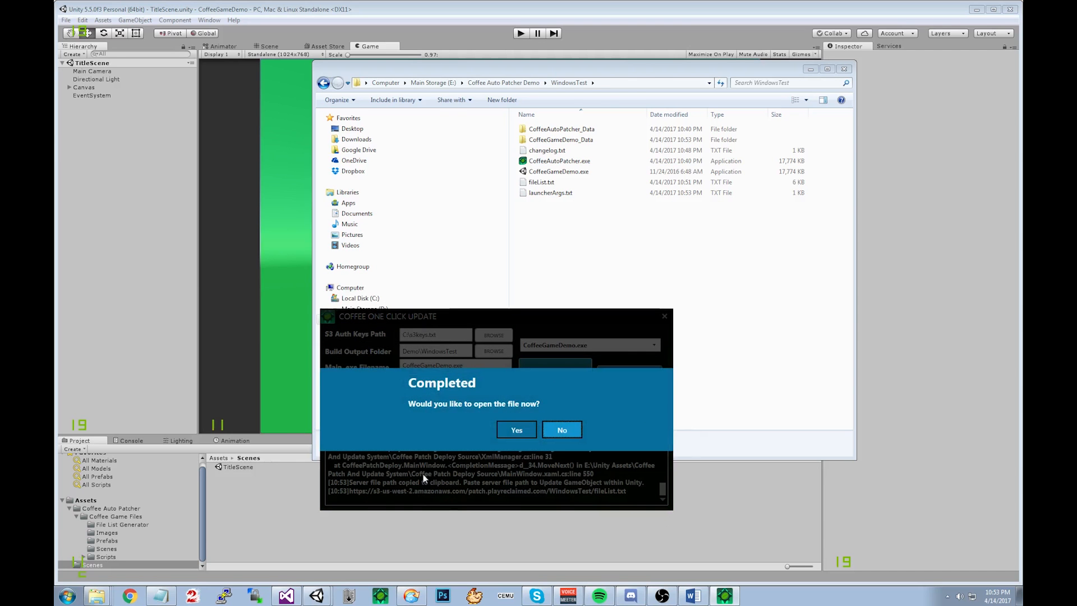
pyautogui.click(562, 430)
pyautogui.moveTo(664, 485); pyautogui.dragTo(664, 482)
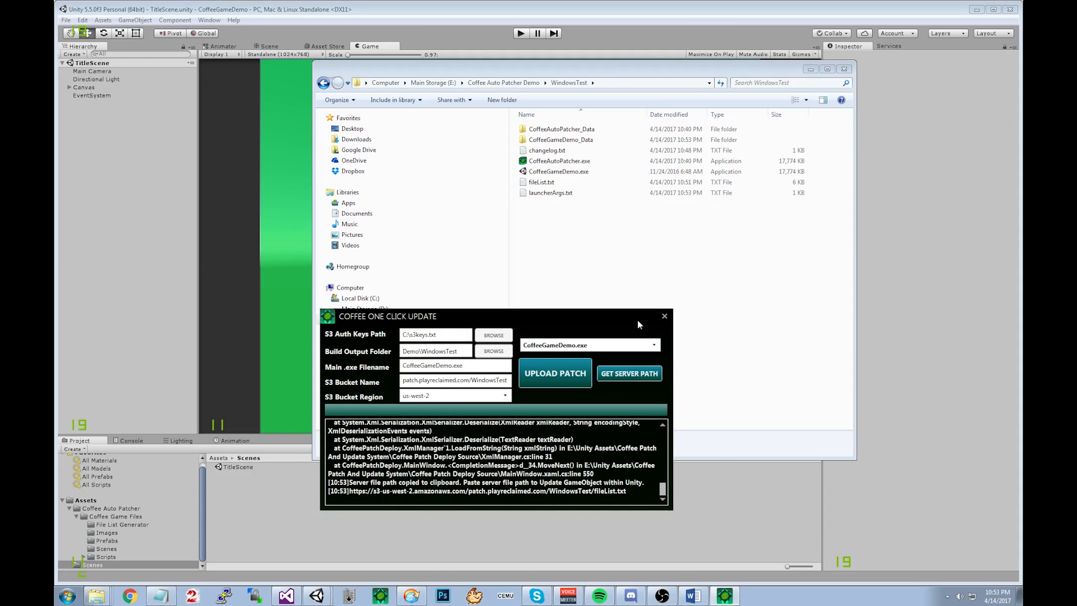
pyautogui.moveTo(637, 324); pyautogui.dragTo(650, 332)
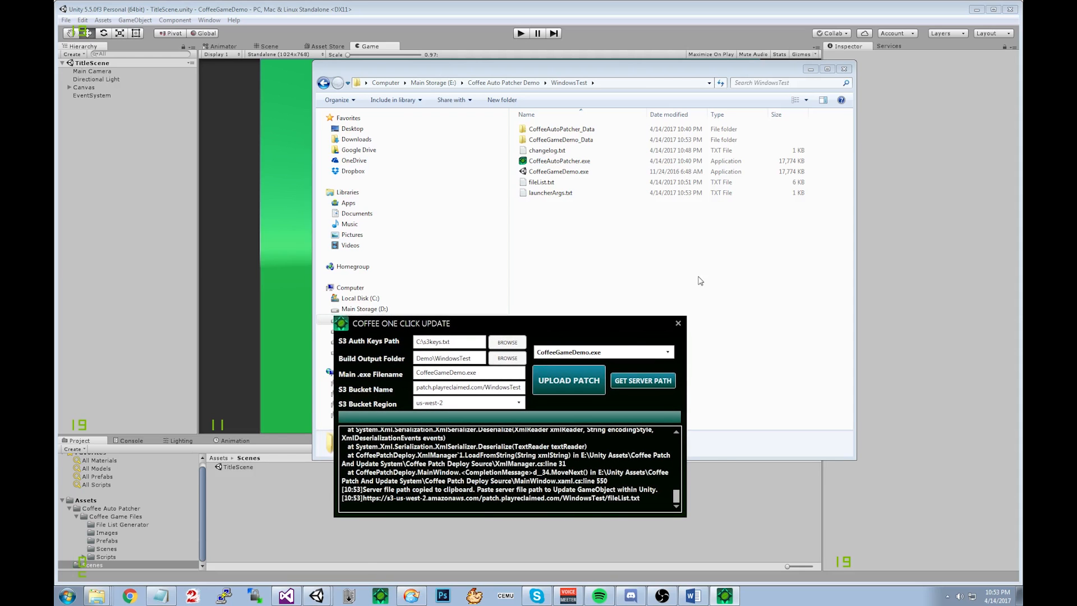
# Return to the file browser and open the WindowsTest copy stored inside the WindowsTestOld folder.
pyautogui.click(688, 248)
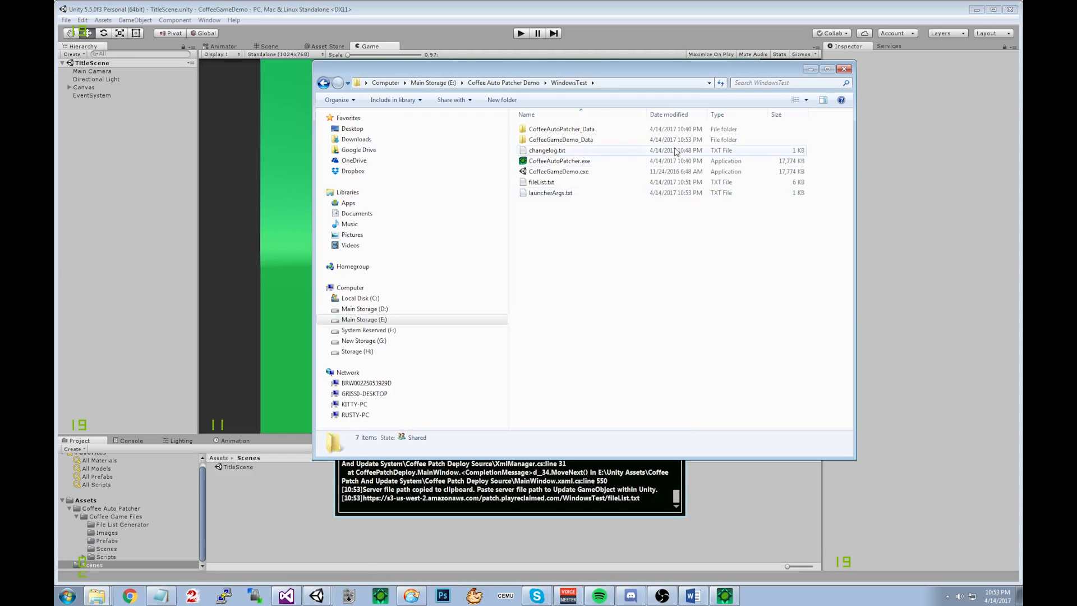
pyautogui.click(513, 84)
pyautogui.doubleClick(553, 163)
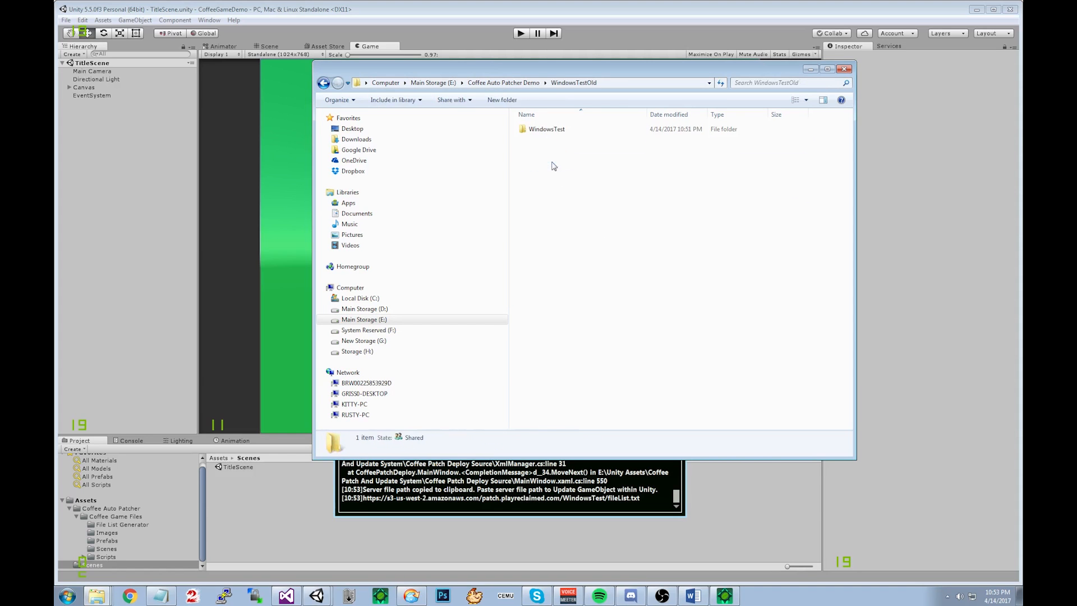
pyautogui.doubleClick(548, 131)
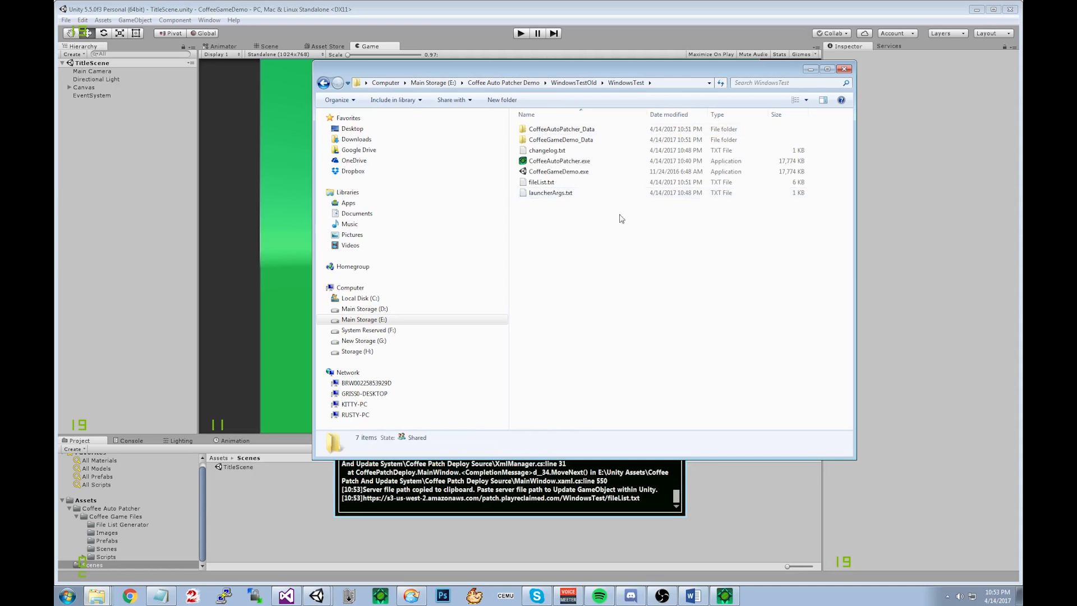
# Run the old CoffeeGameDemo.exe windowed at 1280 x 720, start it again after patching, and close the game.
pyautogui.doubleClick(555, 172)
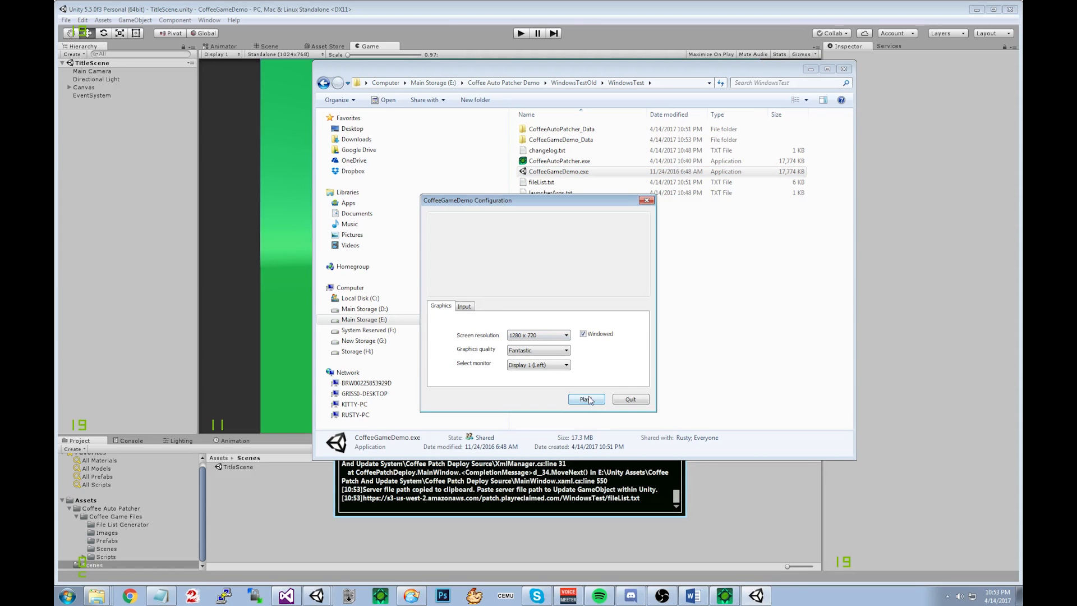
pyautogui.click(586, 400)
pyautogui.click(586, 399)
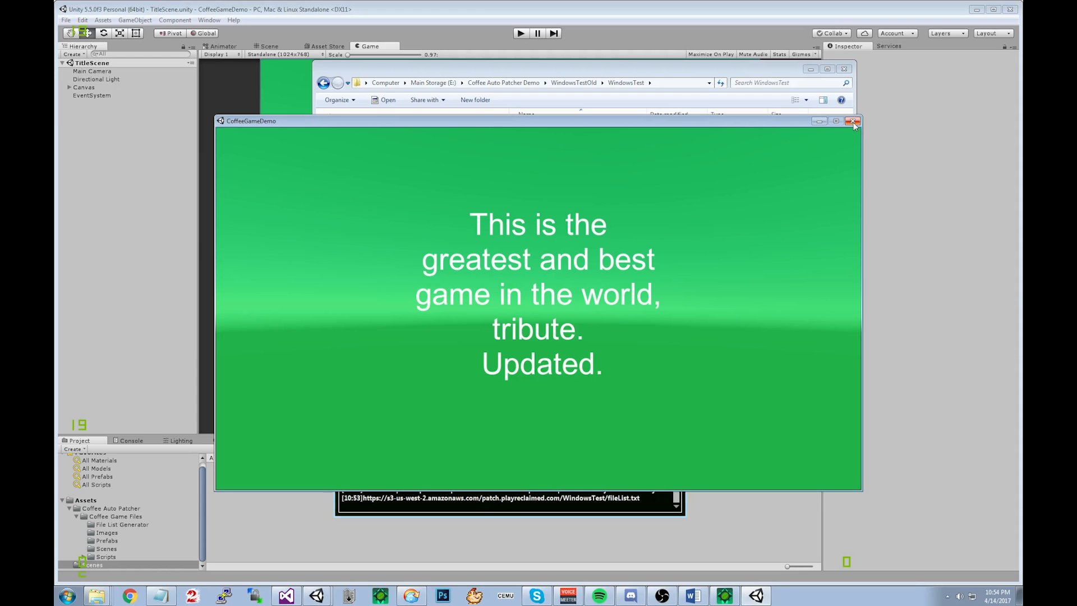
pyautogui.click(853, 122)
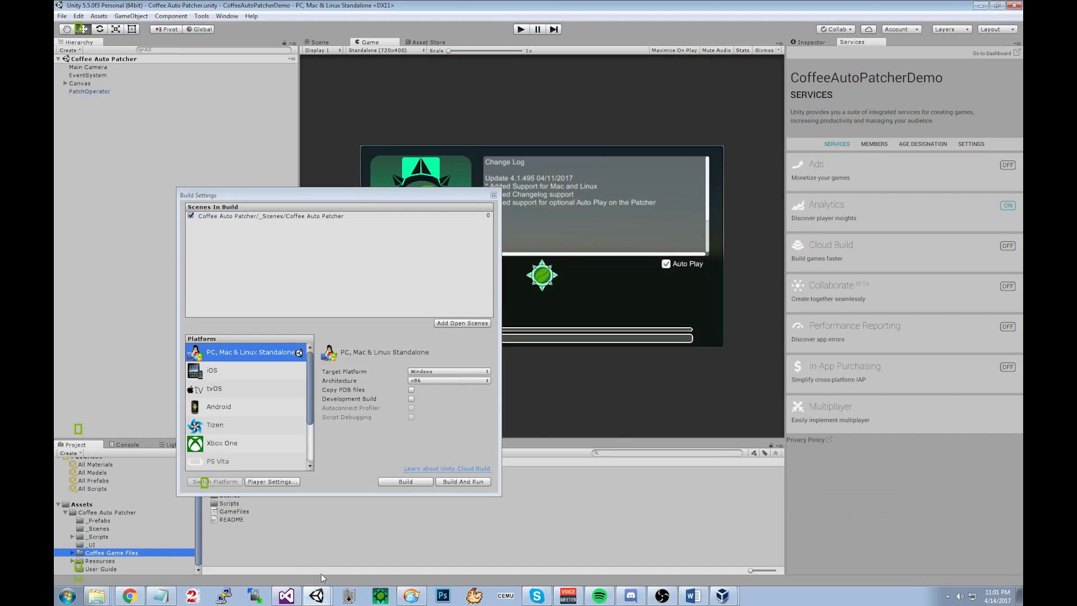
# Close the Build Settings in the CoffeeAutoPatcherDemo project and show the PatchOperator object's properties.
pyautogui.click(494, 196)
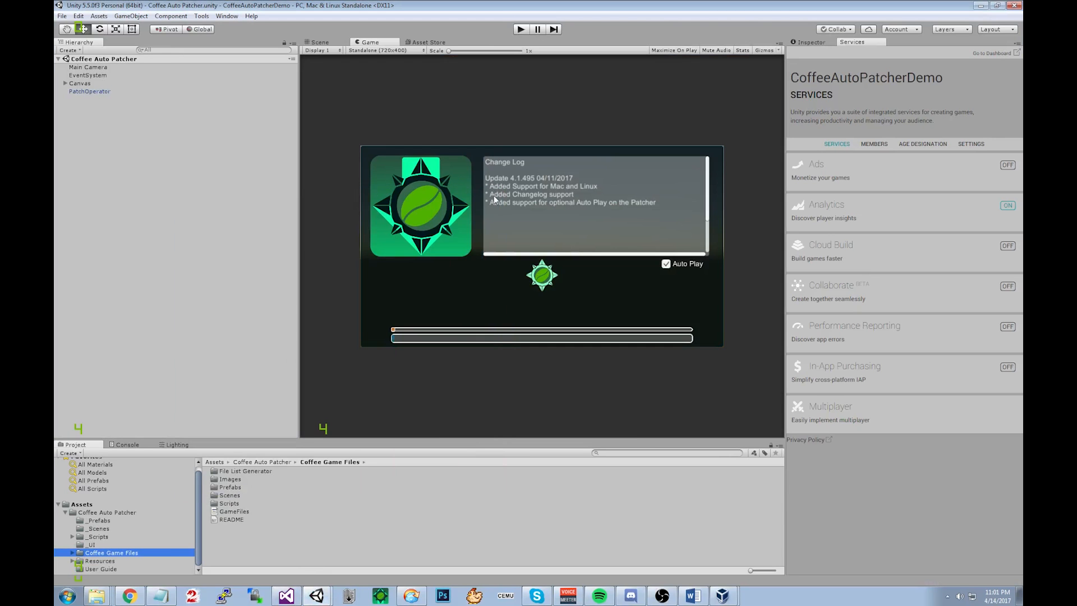
pyautogui.click(103, 92)
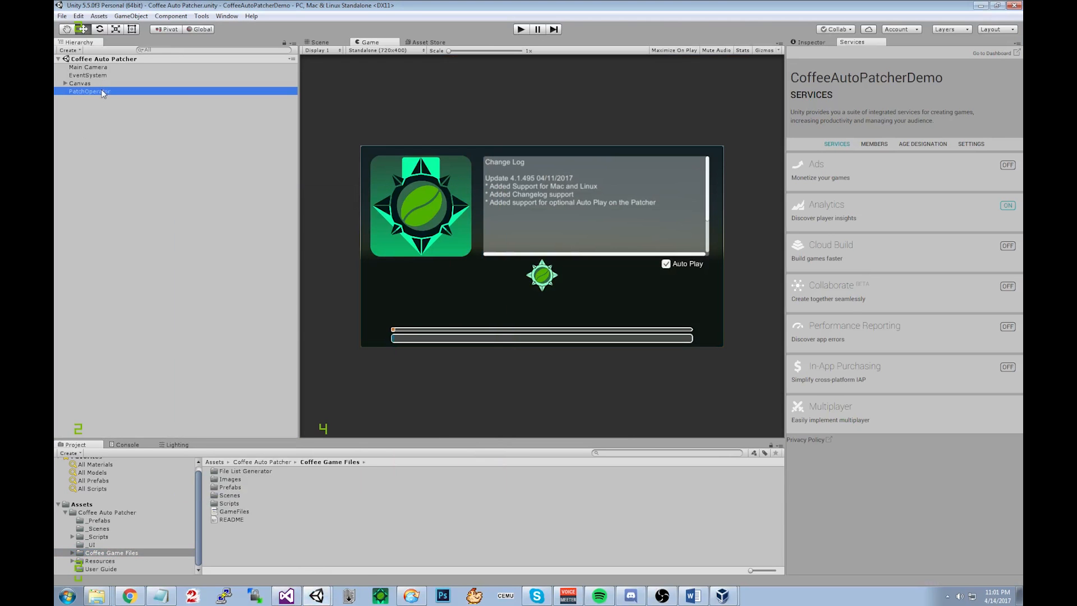
pyautogui.click(811, 43)
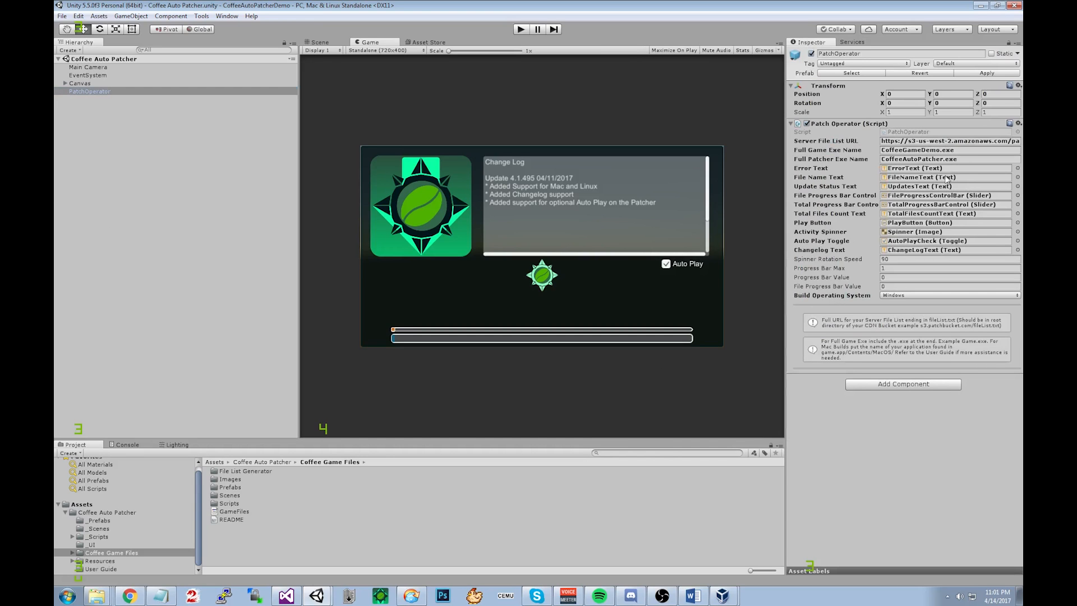
# Remove the .exe extension from PatchOperator's executable names, leaving CoffeeGameDemo for the game and CoffeeAutoPatcher for the patcher.
pyautogui.click(969, 150)
pyautogui.click(968, 149)
pyautogui.press('BackSpace')
pyautogui.press('BackSpace')
pyautogui.press('BackSpace')
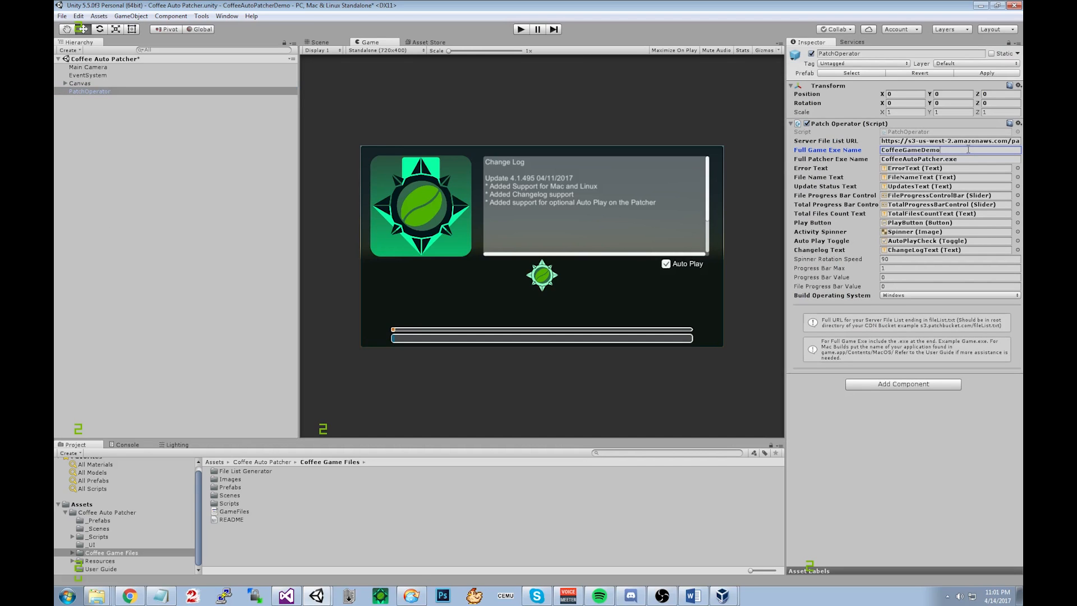
pyautogui.click(972, 159)
pyautogui.click(973, 159)
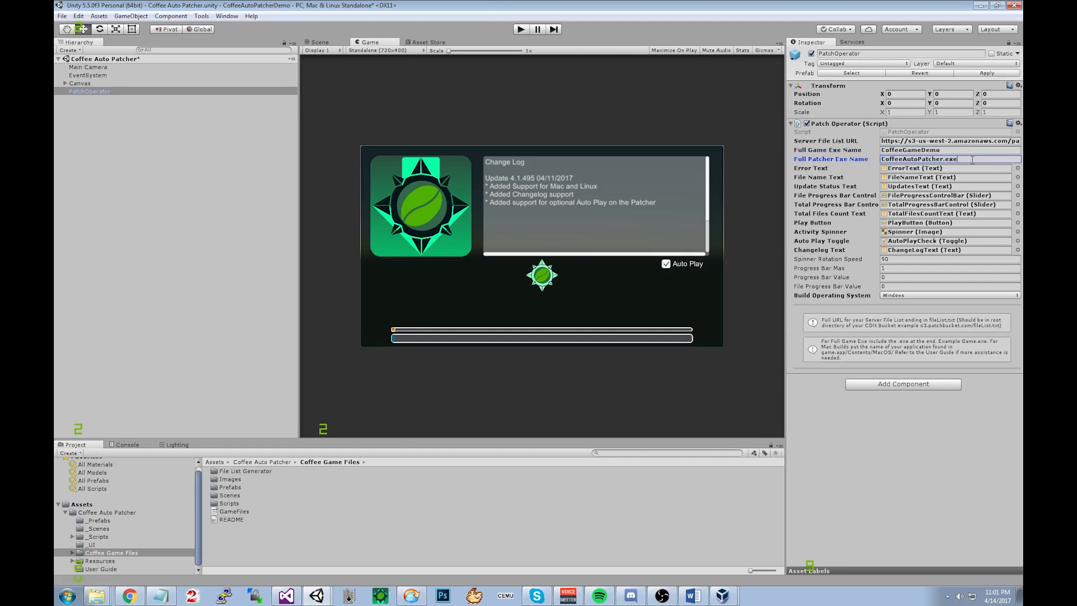
pyautogui.press('BackSpace')
pyautogui.press('BackSpace')
pyautogui.press('BackSpace')
pyautogui.press('BackSpace')
# Set the PatchOperator's Build Operating System to Mac.
pyautogui.click(919, 150)
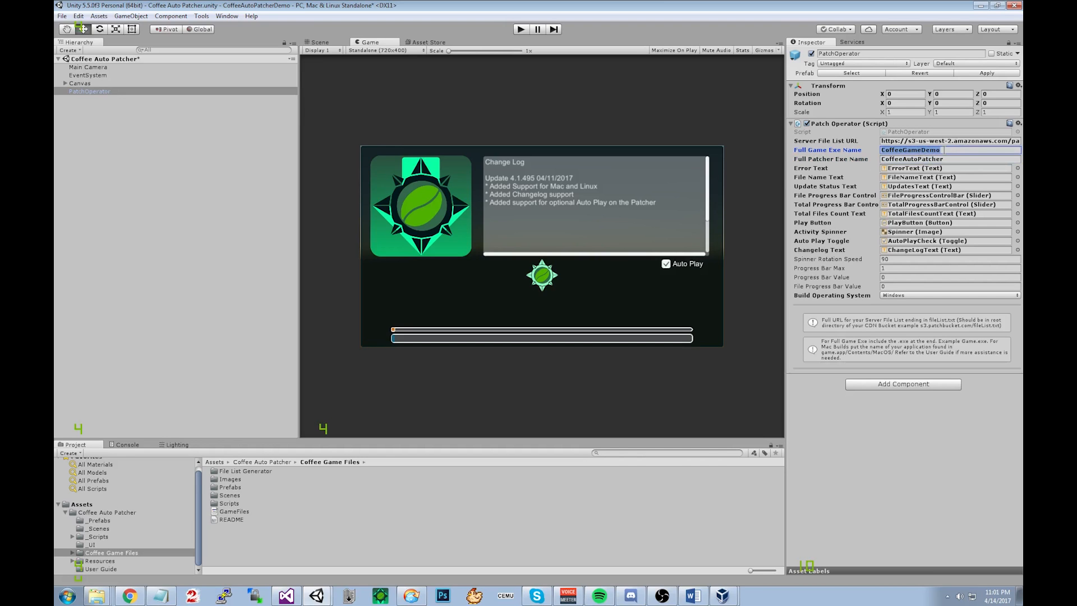
pyautogui.click(942, 150)
pyautogui.click(905, 296)
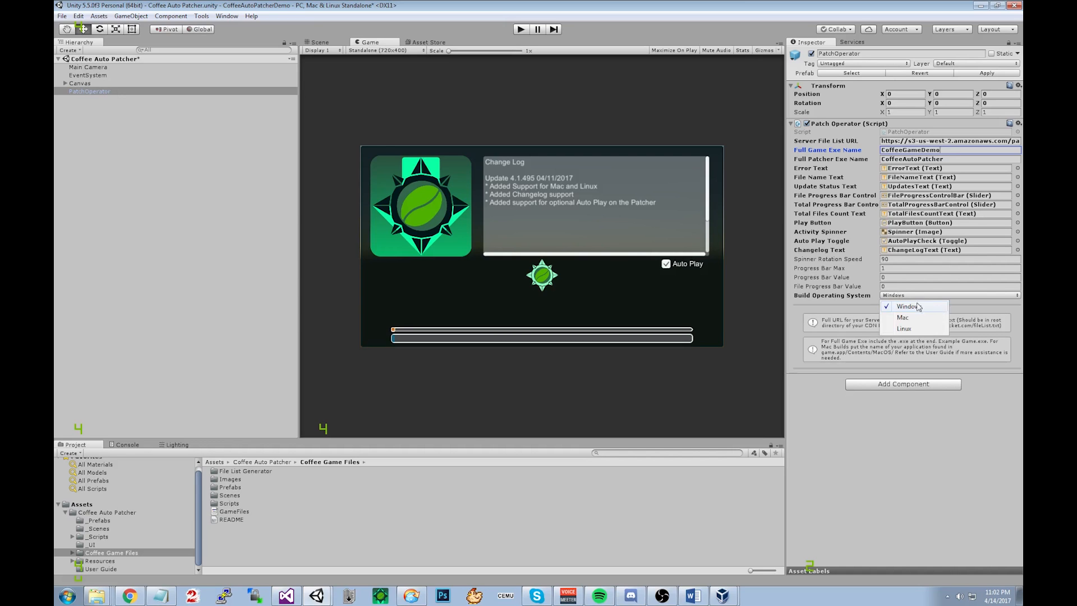
pyautogui.click(907, 319)
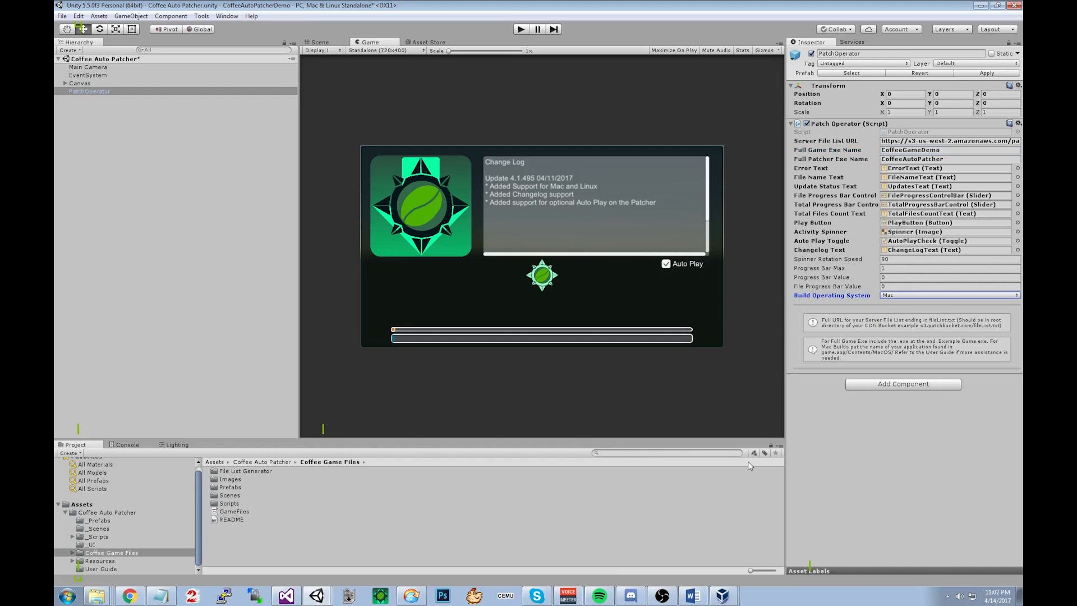
# Switch to Coffee One Click Update and choose the MacTest folder in Coffee Auto Patcher Demo as the build output folder.
pyautogui.click(379, 596)
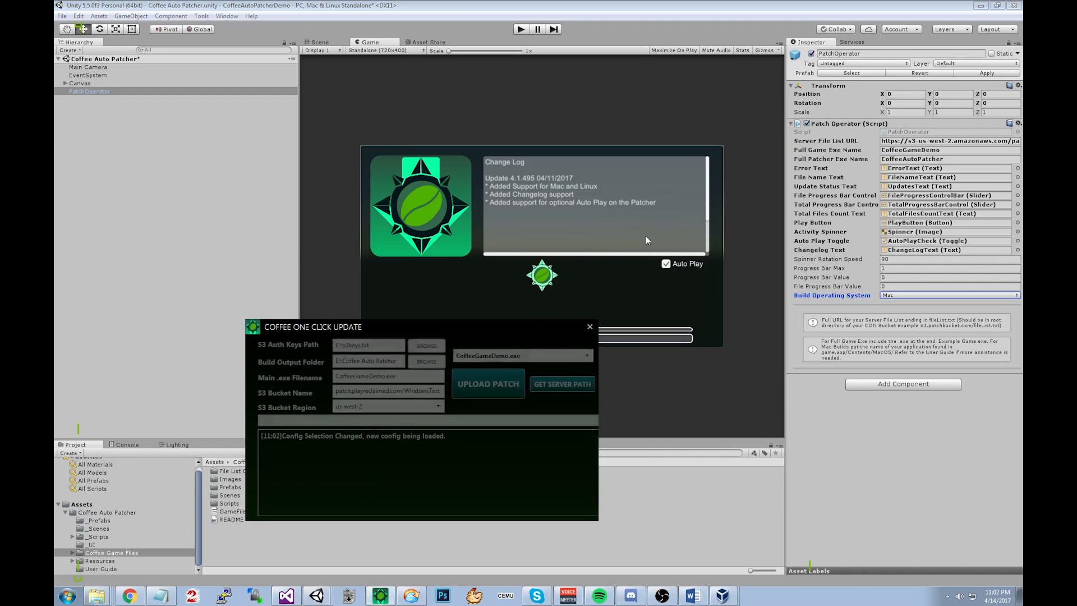
pyautogui.moveTo(471, 324); pyautogui.dragTo(524, 298)
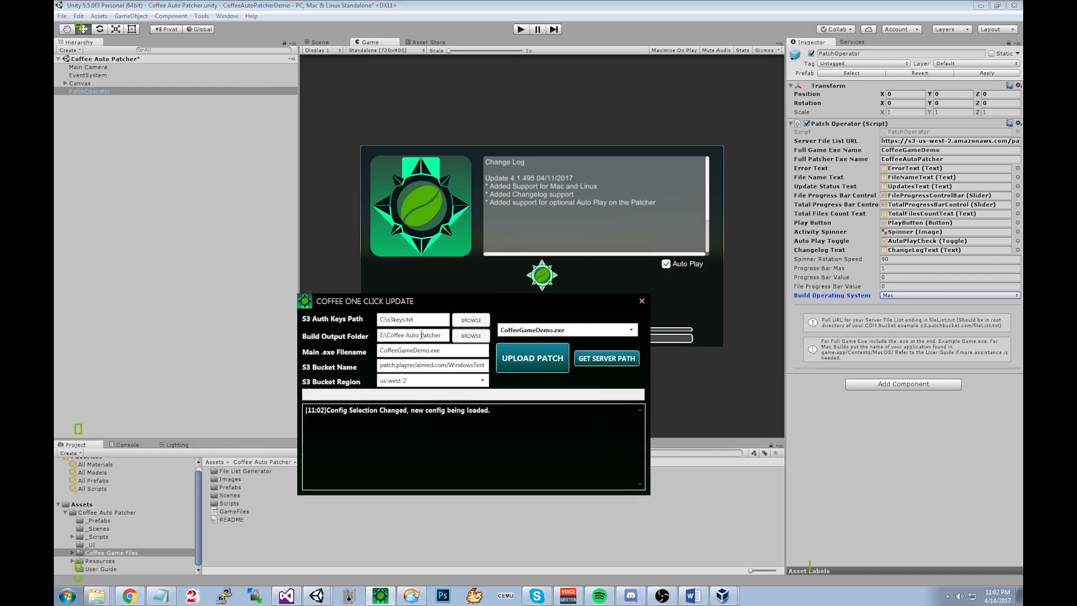
pyautogui.click(471, 335)
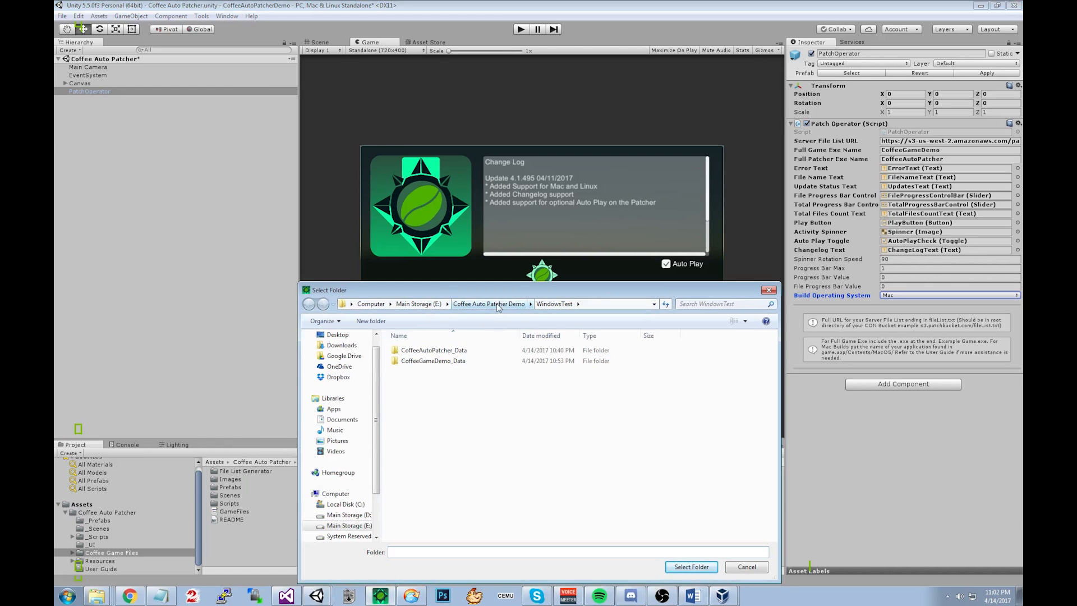
pyautogui.click(498, 304)
pyautogui.click(415, 362)
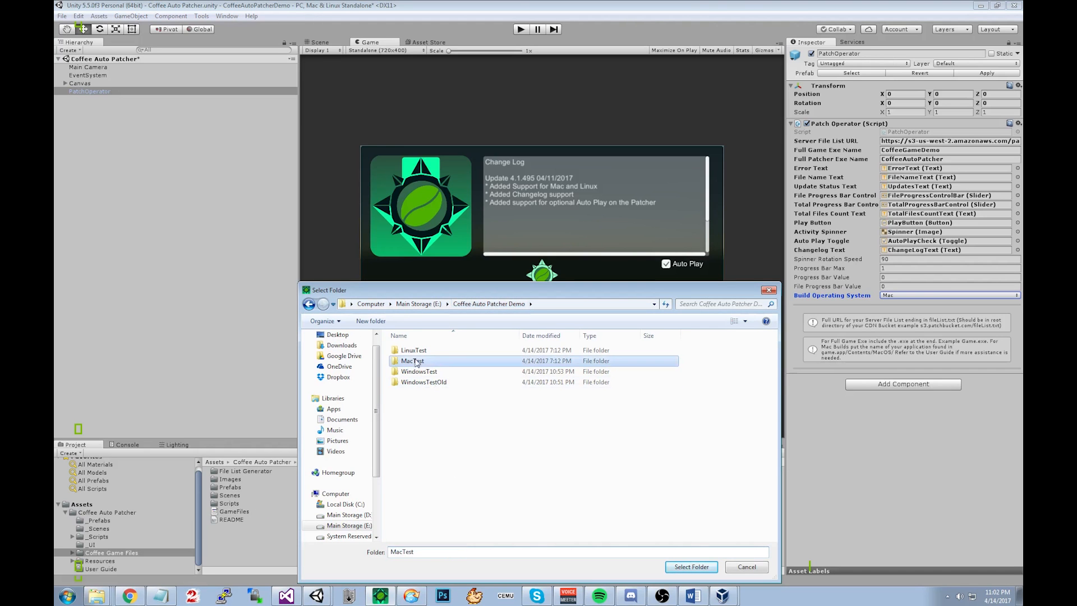
pyautogui.click(691, 567)
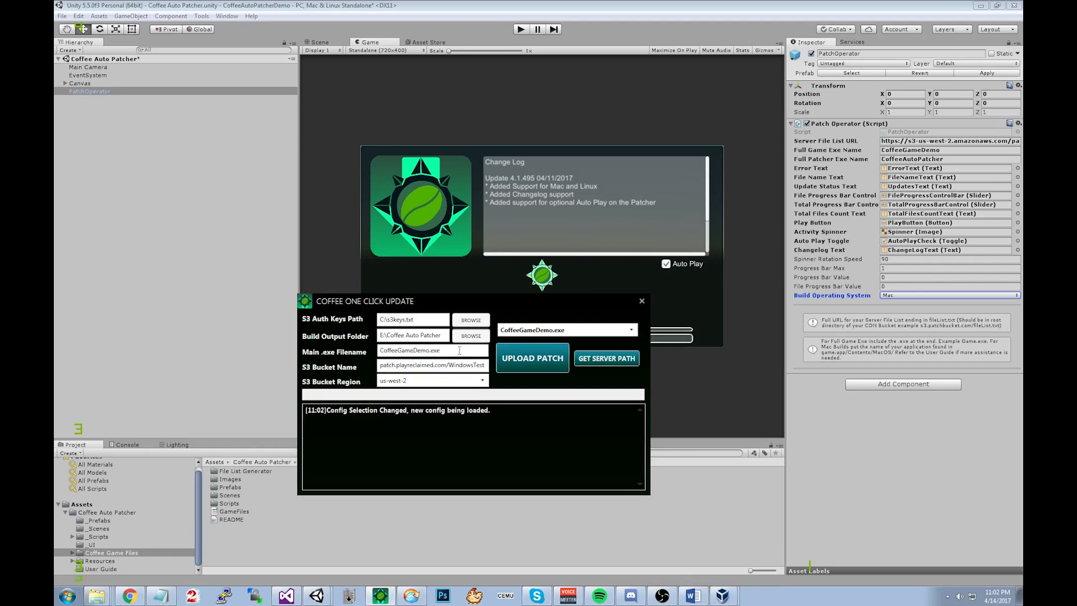
# Change the main executable filename to CoffeeGameDemo and the S3 bucket name to patch.playreclaimed.com/MacTest.
pyautogui.click(459, 350)
pyautogui.press('BackSpace')
pyautogui.press('BackSpace')
pyautogui.moveTo(450, 365); pyautogui.dragTo(490, 370)
pyautogui.write('Mac')
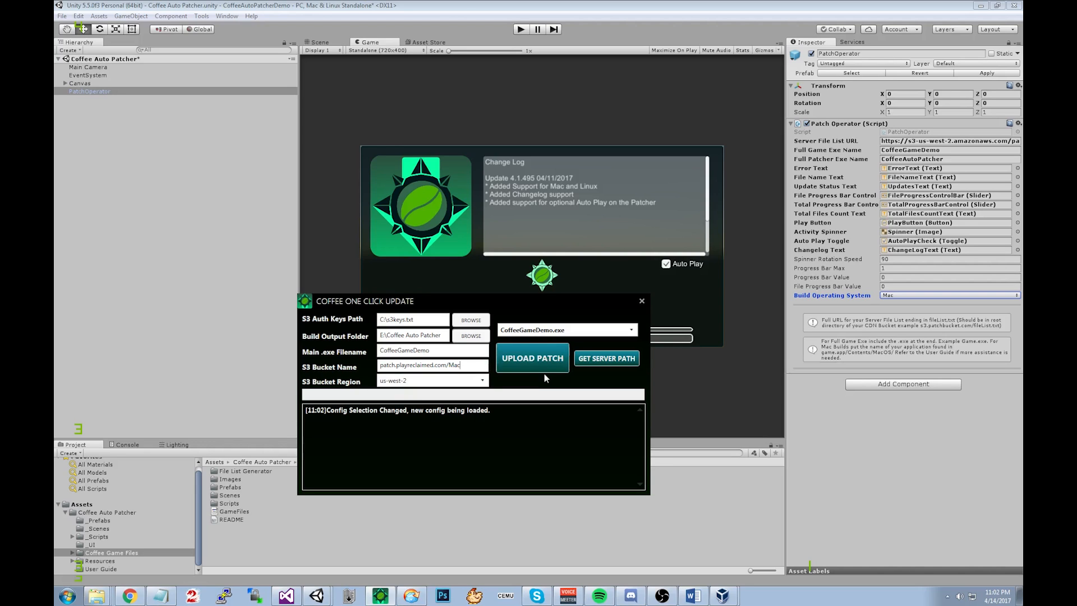
pyautogui.write('Test')
# Get the server path for the MacTest bucket, paste it as PatchOperator's Server File List URL, and check both executable names.
pyautogui.click(612, 362)
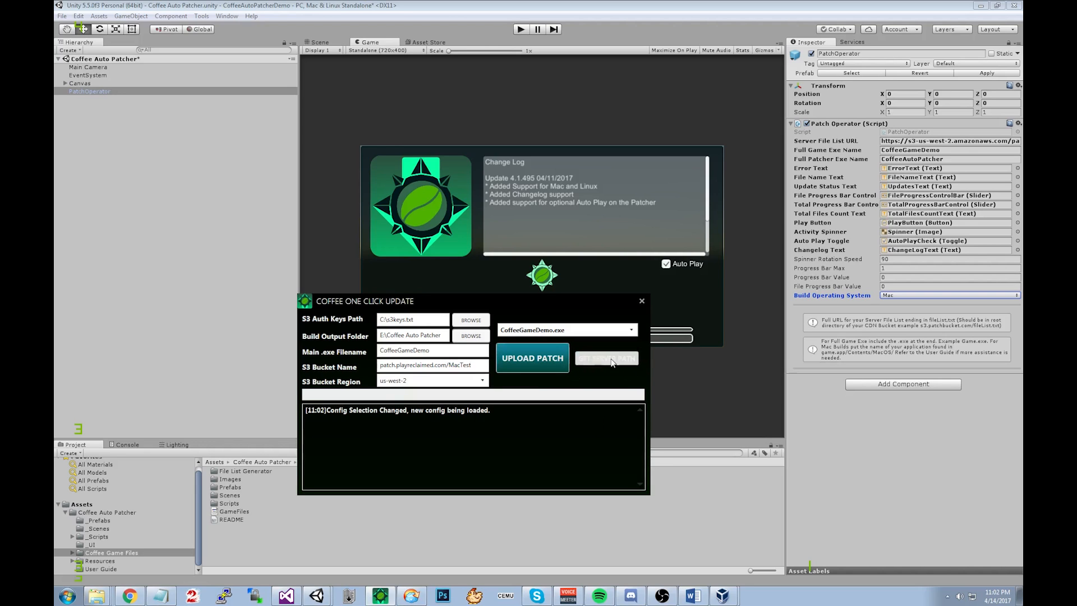
pyautogui.click(968, 141)
pyautogui.hotkey('ctrl', 'v')
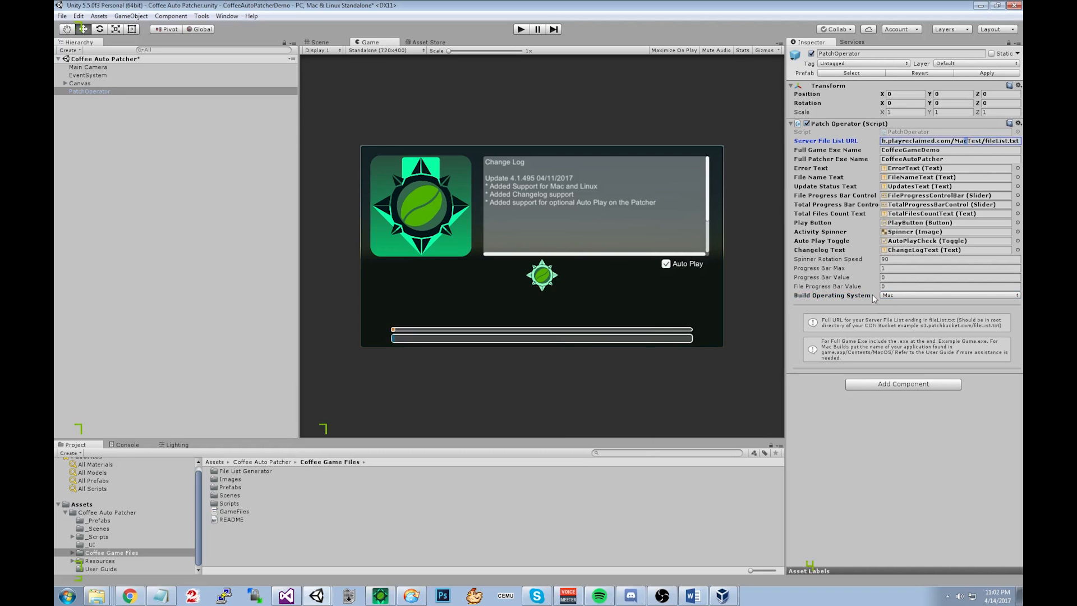
pyautogui.click(888, 473)
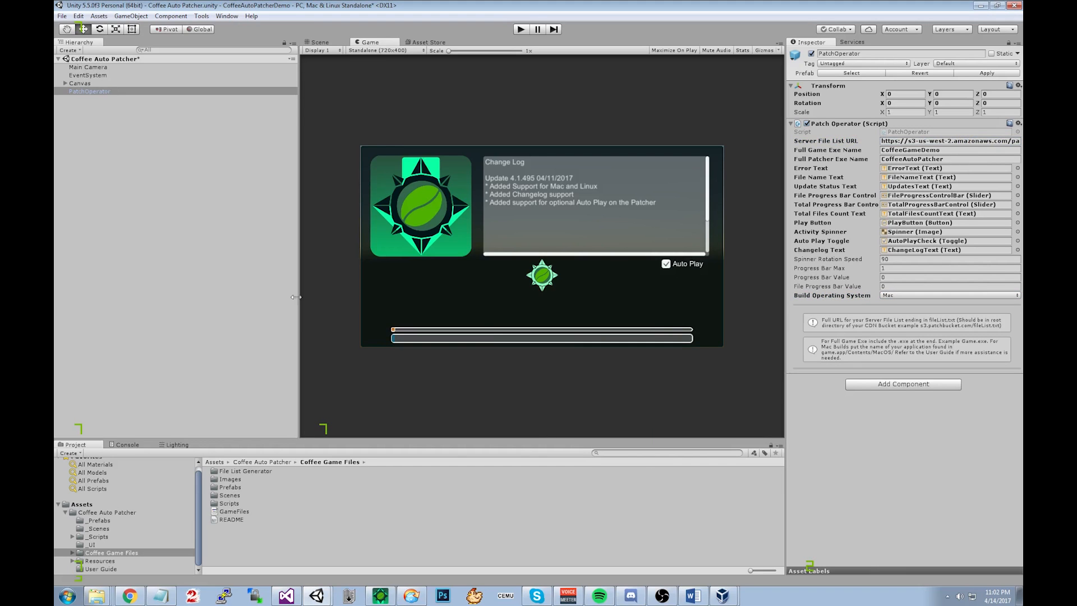
pyautogui.click(951, 151)
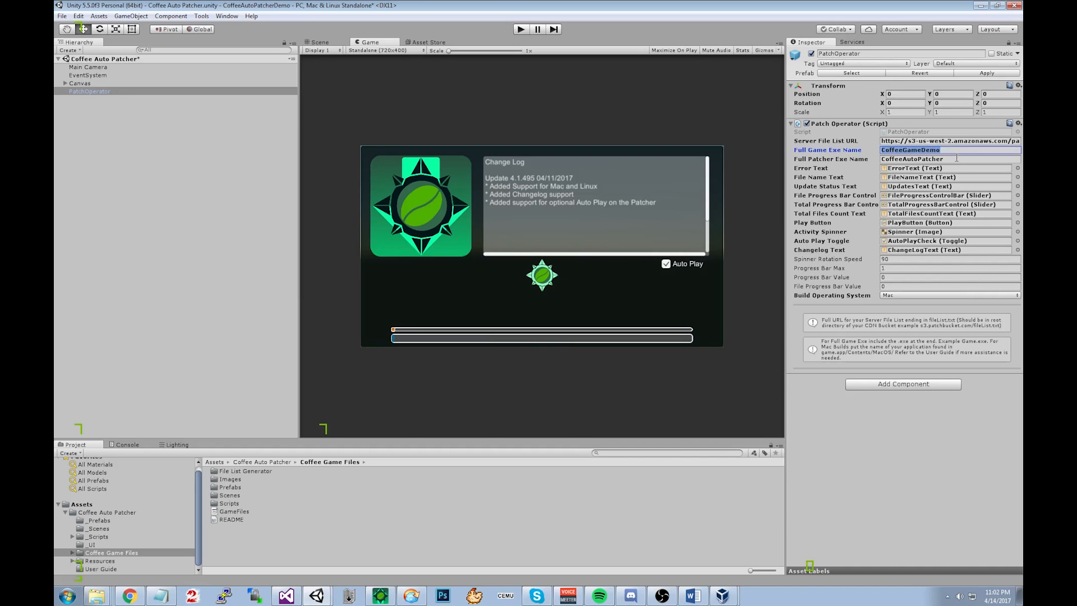
pyautogui.click(957, 160)
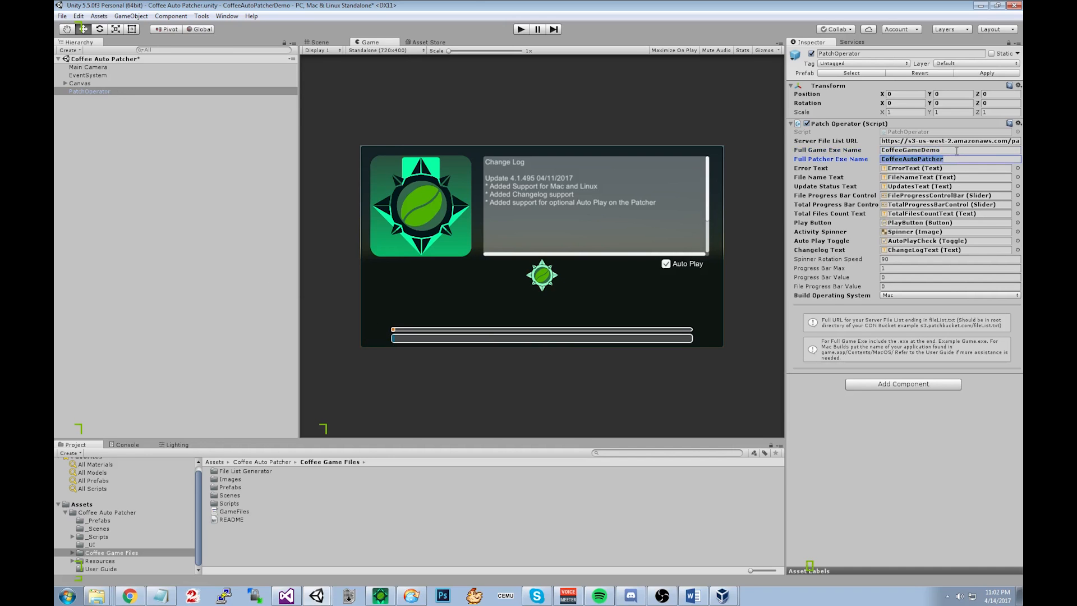
# Set the target platform to Mac OS X in the CoffeeAutoPatcherDemo project's Build Settings.
pyautogui.click(61, 15)
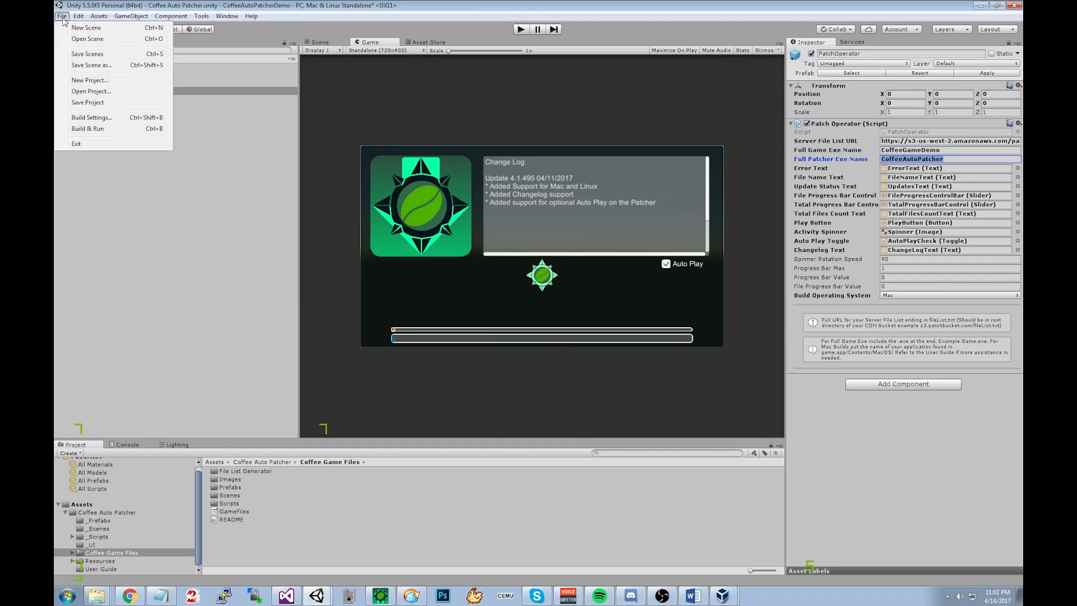
pyautogui.click(98, 118)
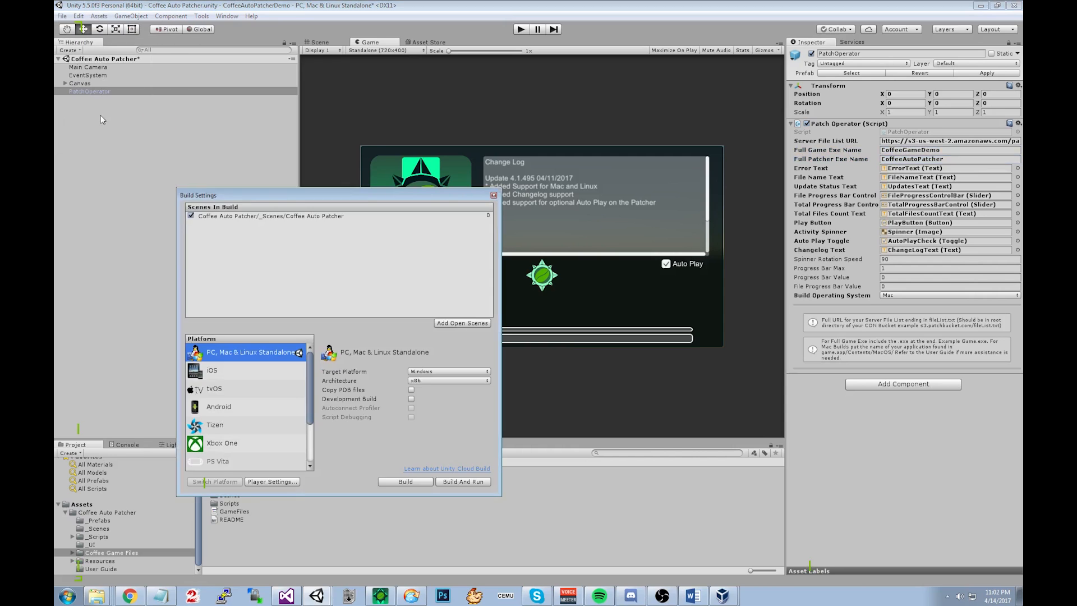
pyautogui.click(437, 373)
pyautogui.click(441, 394)
# Start the Mac build and browse to the MacTest folder in Coffee Auto Patcher Demo on the E drive as its destination.
pyautogui.click(405, 481)
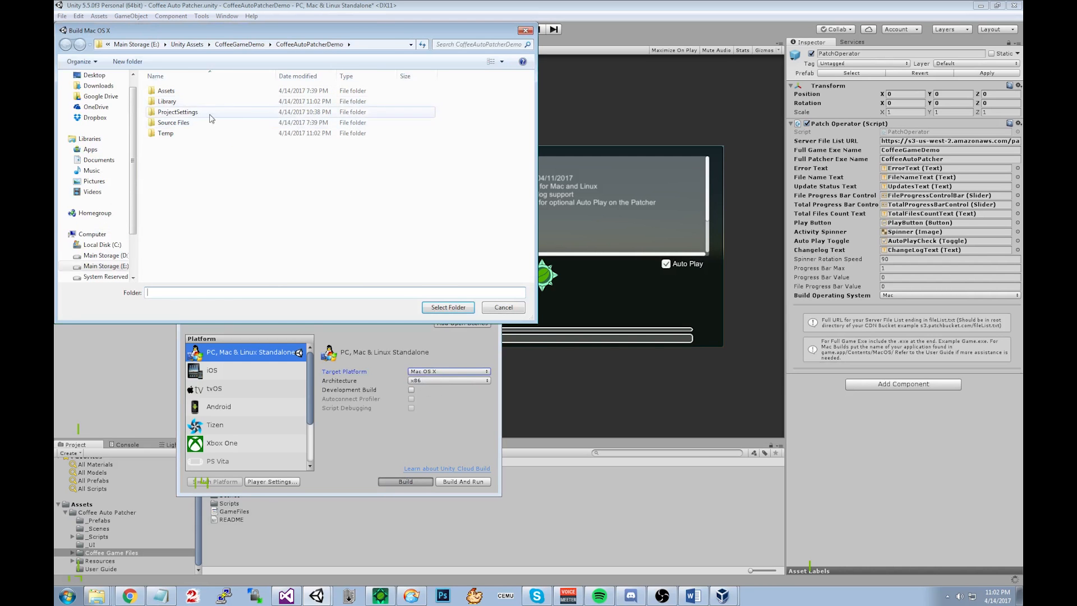
pyautogui.click(137, 44)
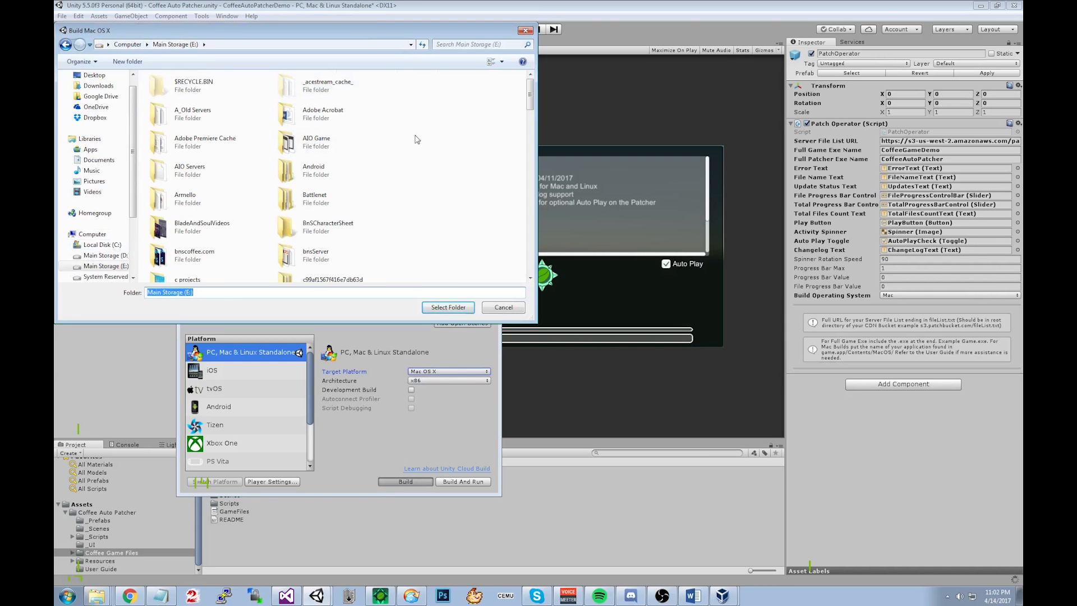
pyautogui.click(348, 230)
pyautogui.scroll(-3, 348, 230)
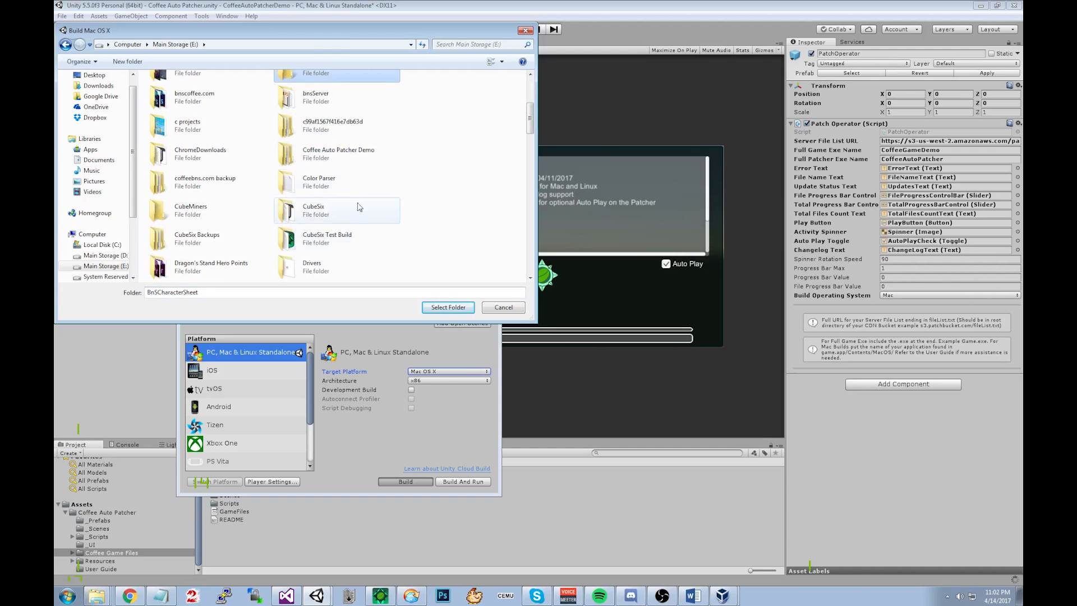
pyautogui.doubleClick(347, 155)
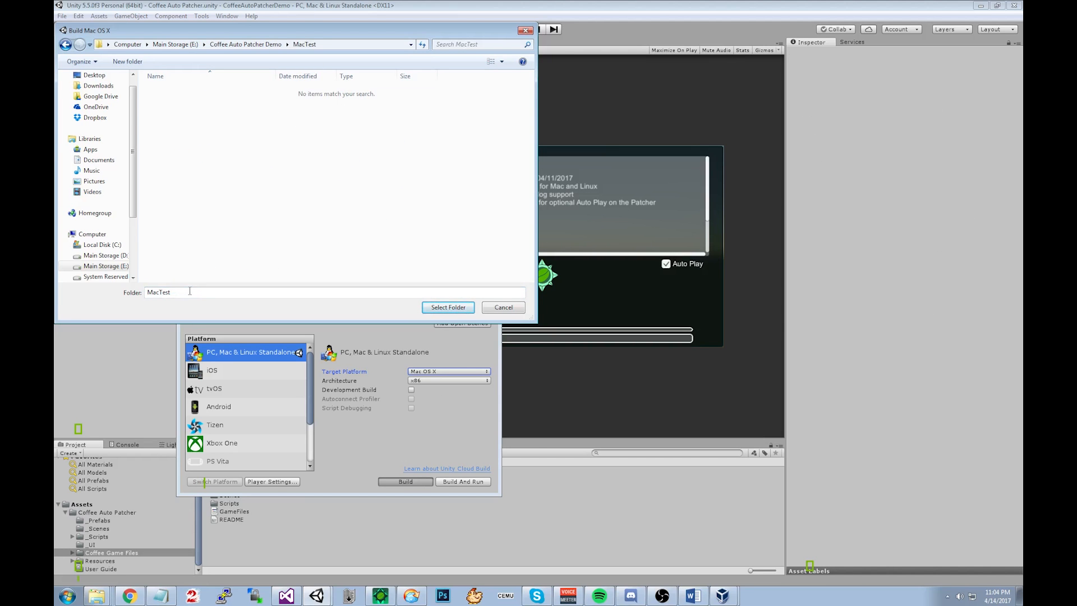
# Create a folder named CoffeeAutoPatcher.app inside MacTest and build the patcher into it.
pyautogui.click(129, 63)
pyautogui.write('C')
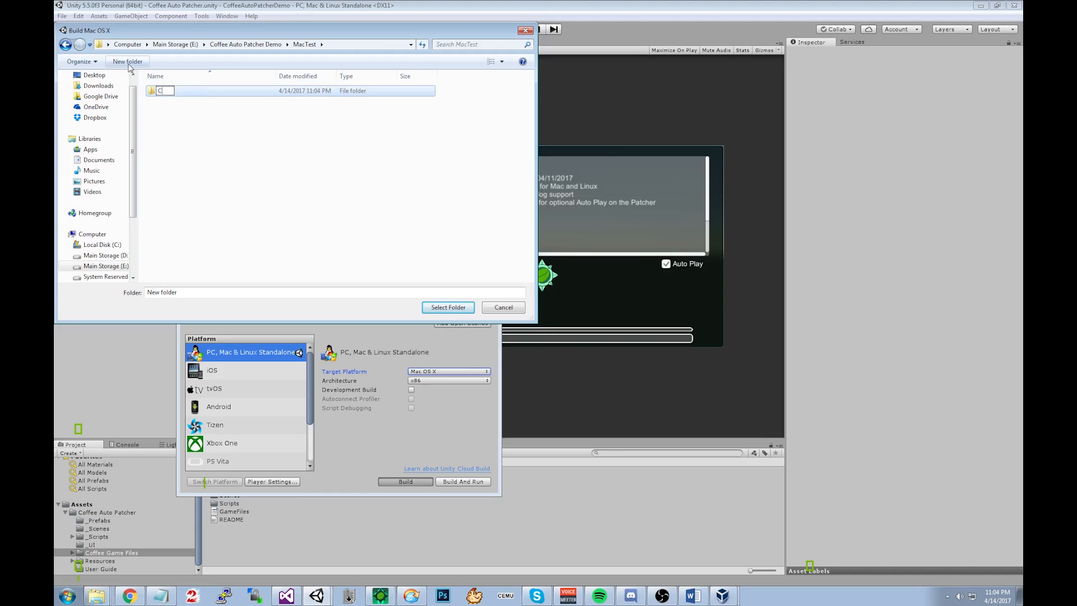
pyautogui.write('offeeAutoPatcher.app')
pyautogui.press('Return')
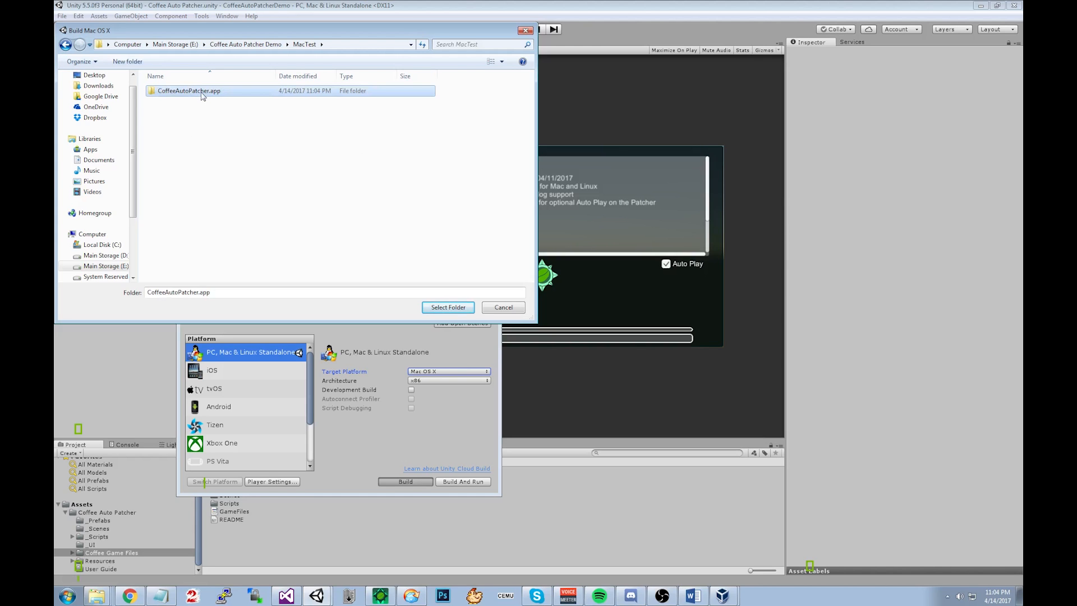
pyautogui.click(447, 308)
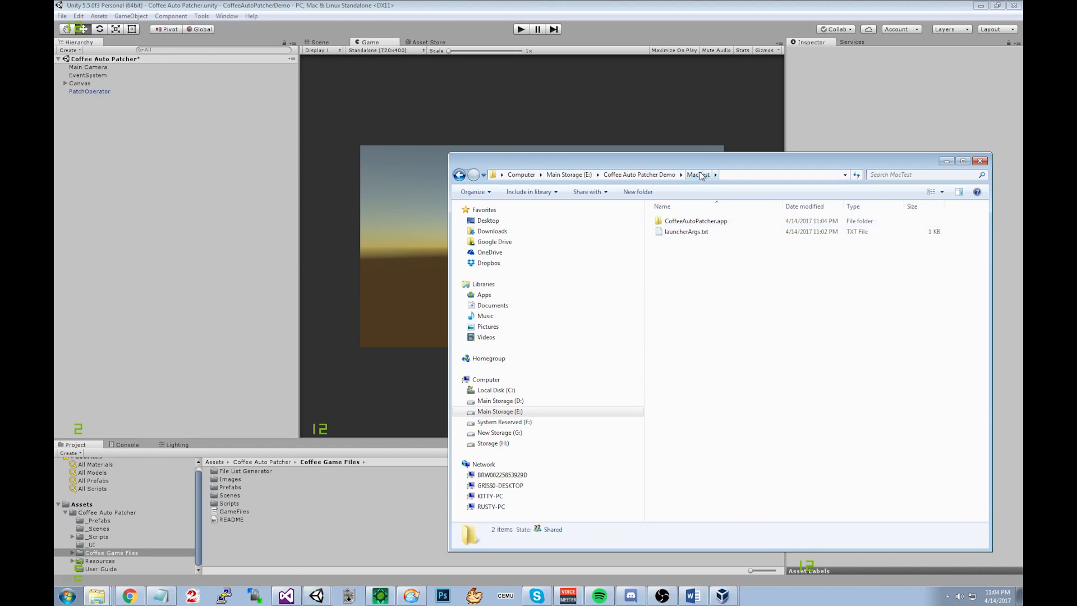
# Look inside the built CoffeeAutoPatcher.app folder in MacTest, and show the PatchOperator's properties in Unity.
pyautogui.moveTo(714, 165); pyautogui.dragTo(694, 162)
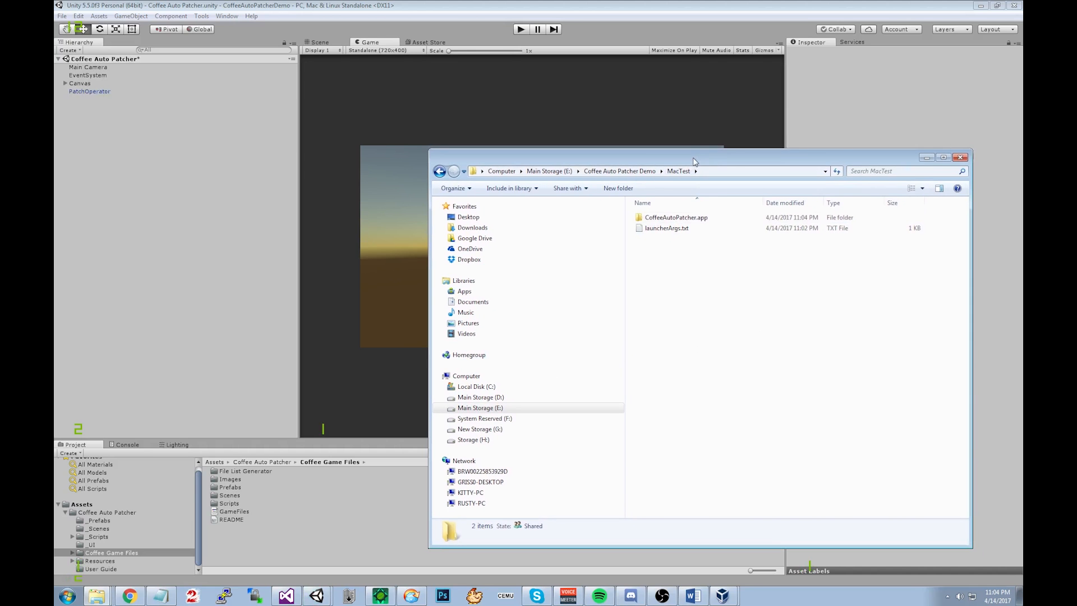
pyautogui.doubleClick(687, 218)
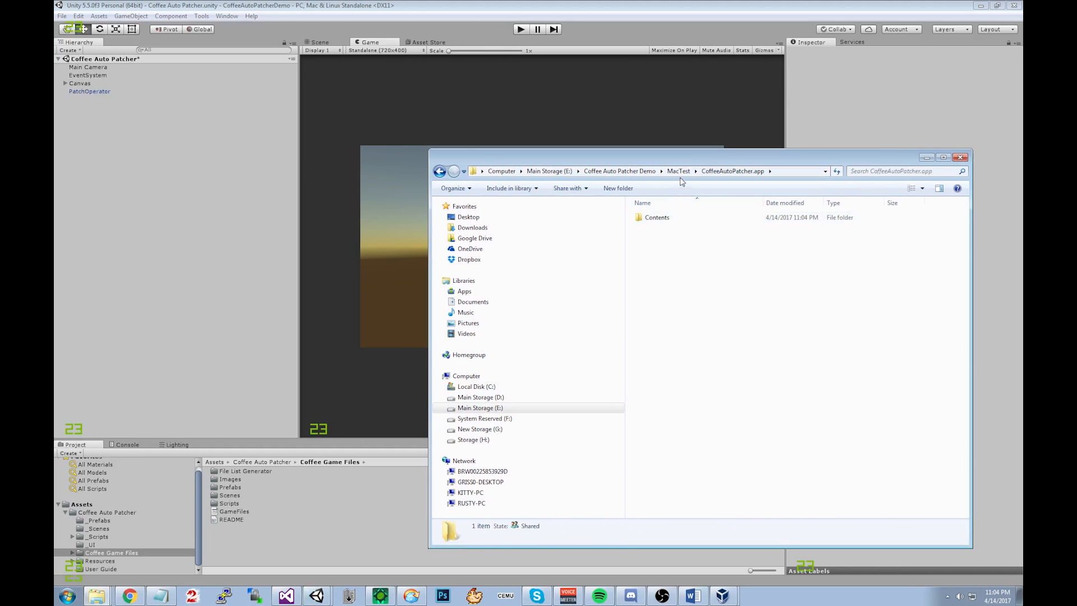
pyautogui.click(679, 172)
pyautogui.click(671, 220)
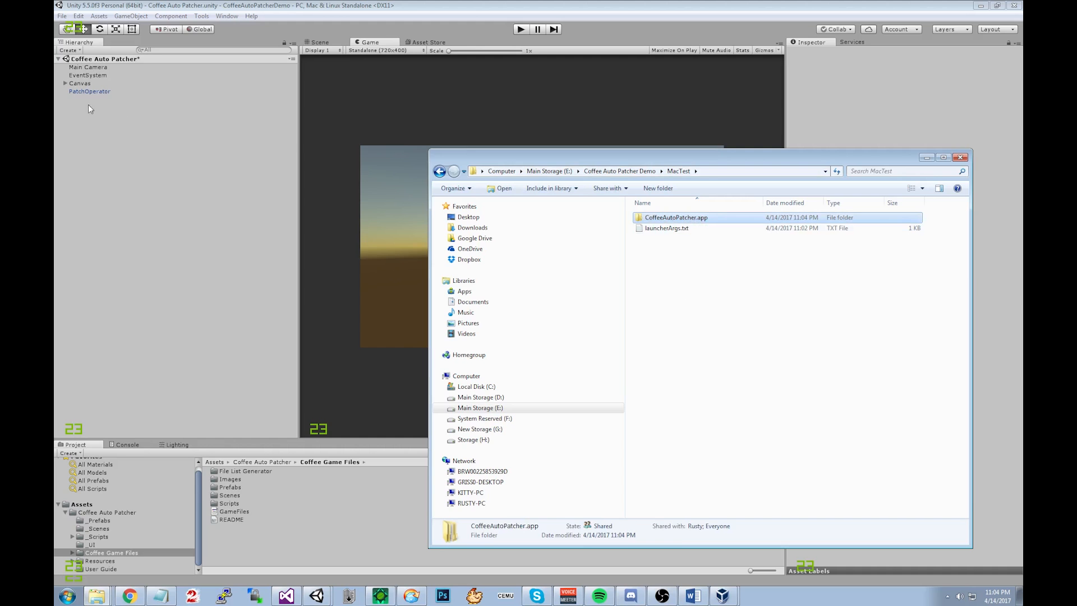
pyautogui.click(79, 92)
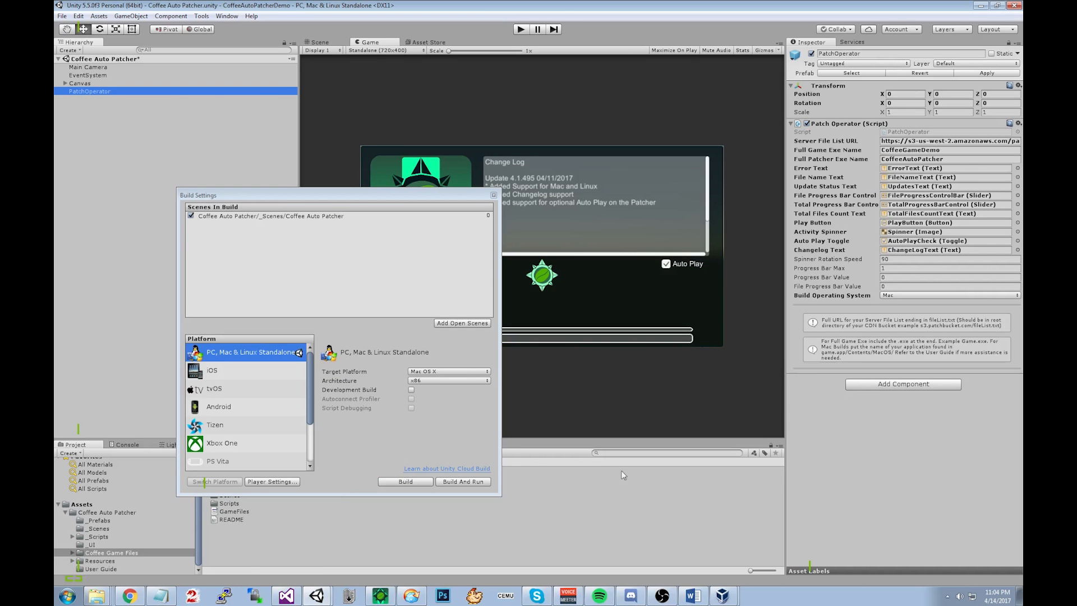
# Examine the executable's name in the Contents/MacOS folder of CoffeeAutoPatcher.app.
pyautogui.click(106, 592)
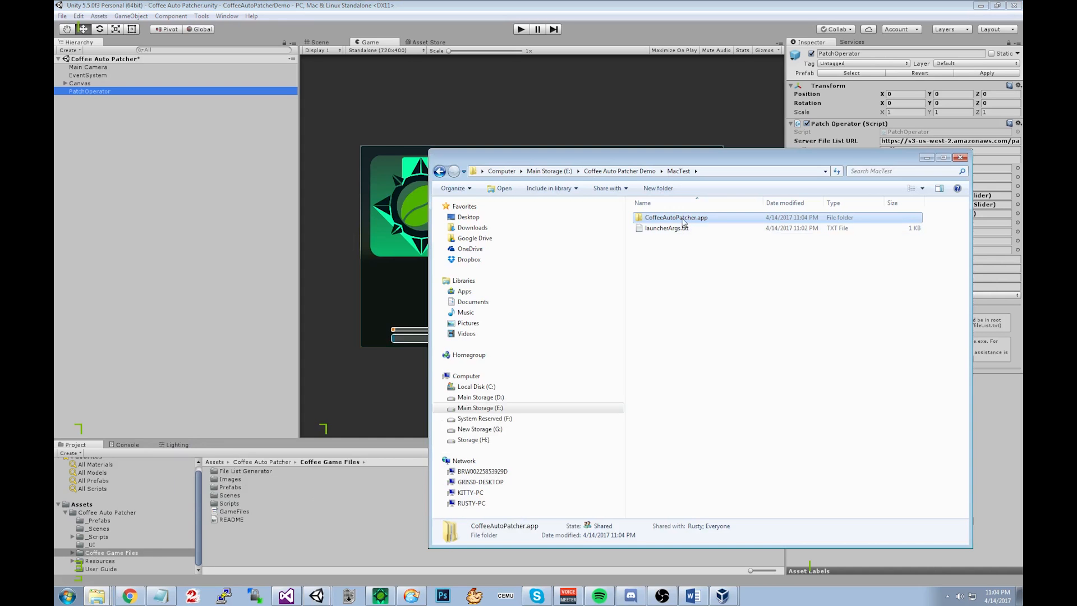
pyautogui.doubleClick(683, 223)
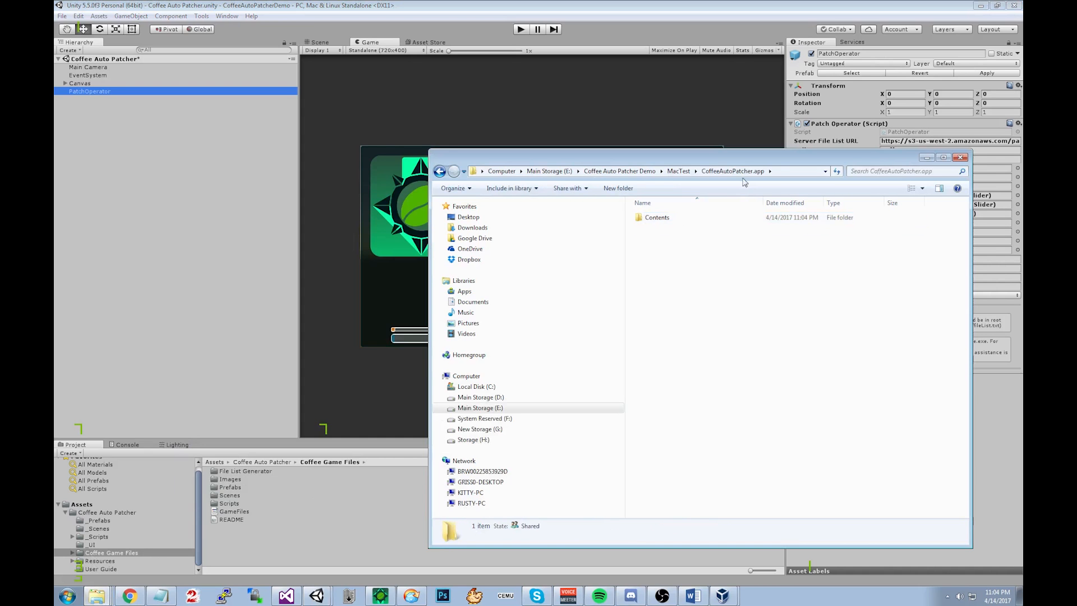
pyautogui.moveTo(739, 160); pyautogui.dragTo(665, 160)
pyautogui.doubleClick(581, 218)
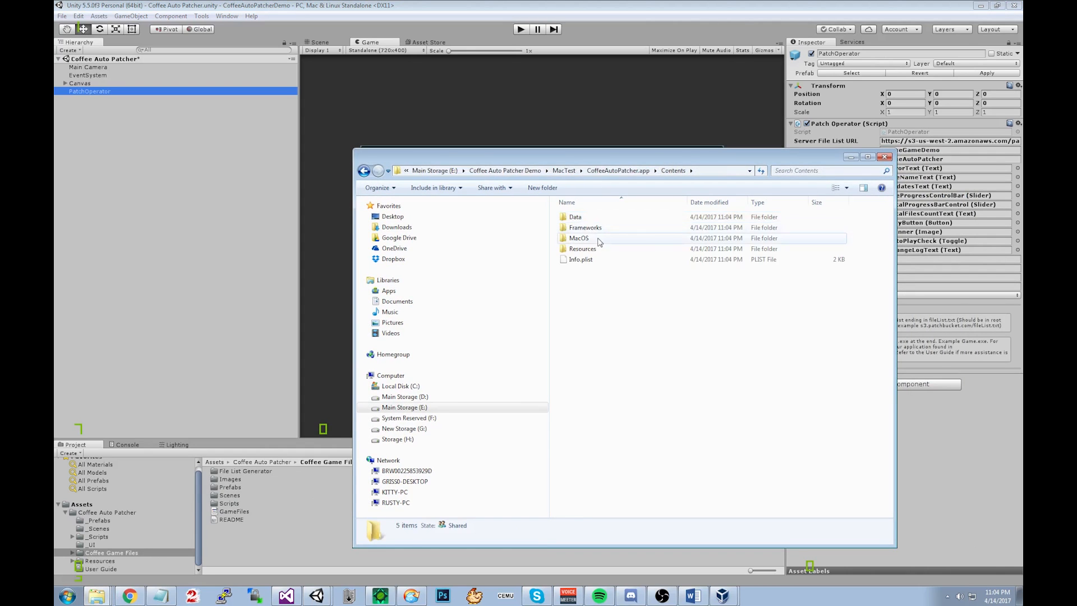
pyautogui.doubleClick(589, 243)
pyautogui.click(615, 219)
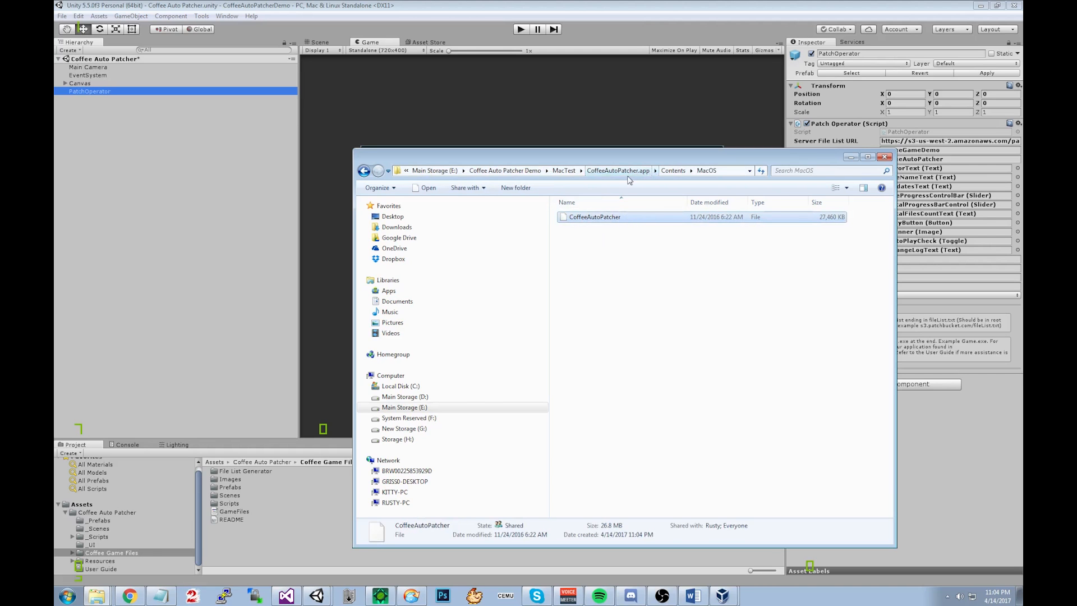
# Return to the MacTest folder and create a new folder named CoffeeGameDemo.app in it.
pyautogui.click(564, 170)
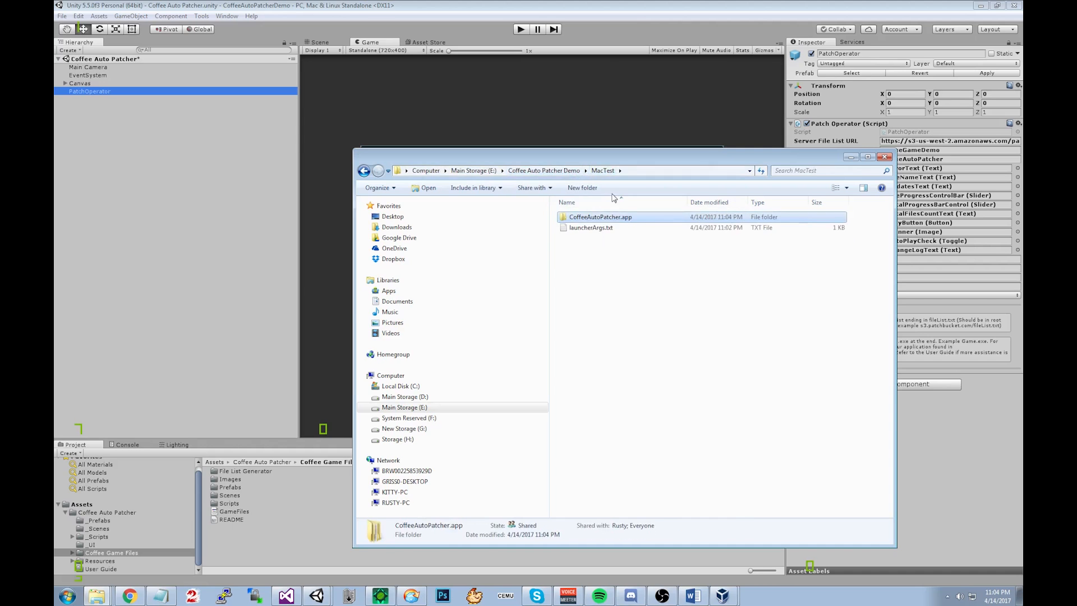
pyautogui.click(607, 296)
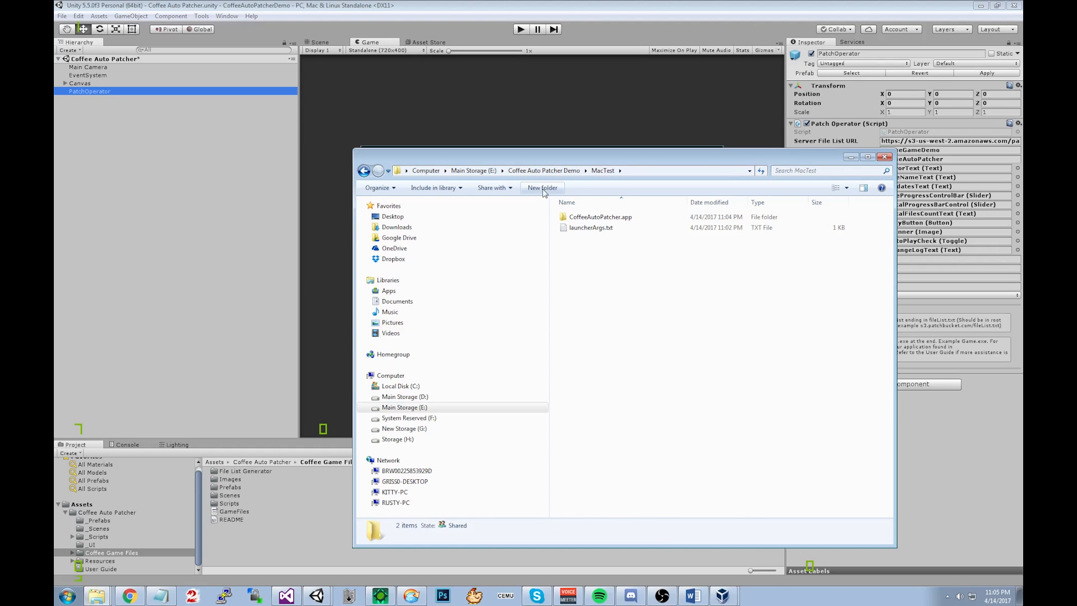
pyautogui.click(542, 188)
pyautogui.write('CoffeeG')
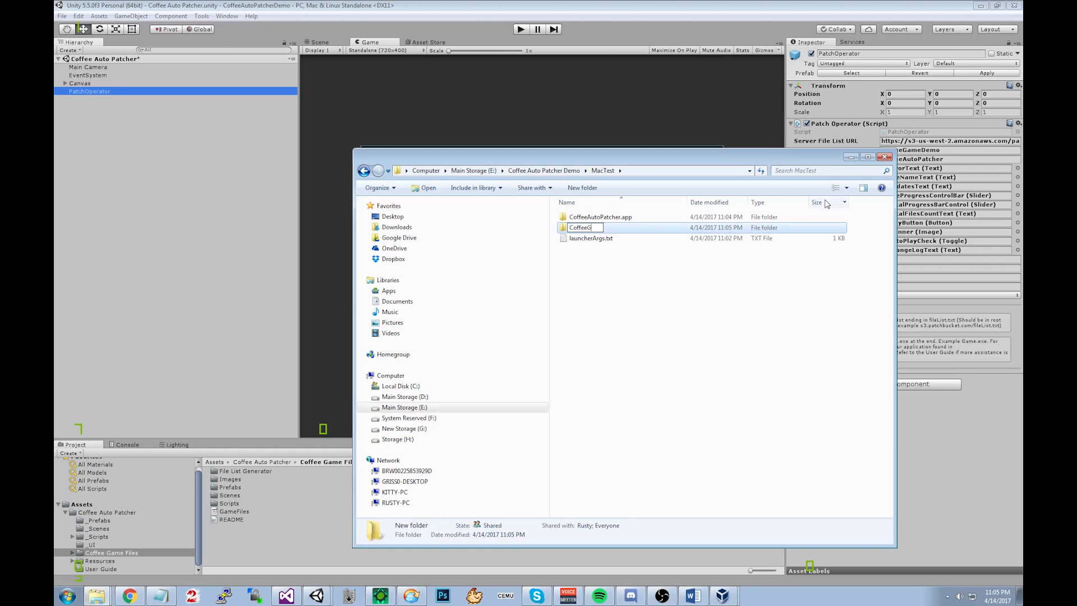
pyautogui.write('ameDemo.app')
pyautogui.press('Return')
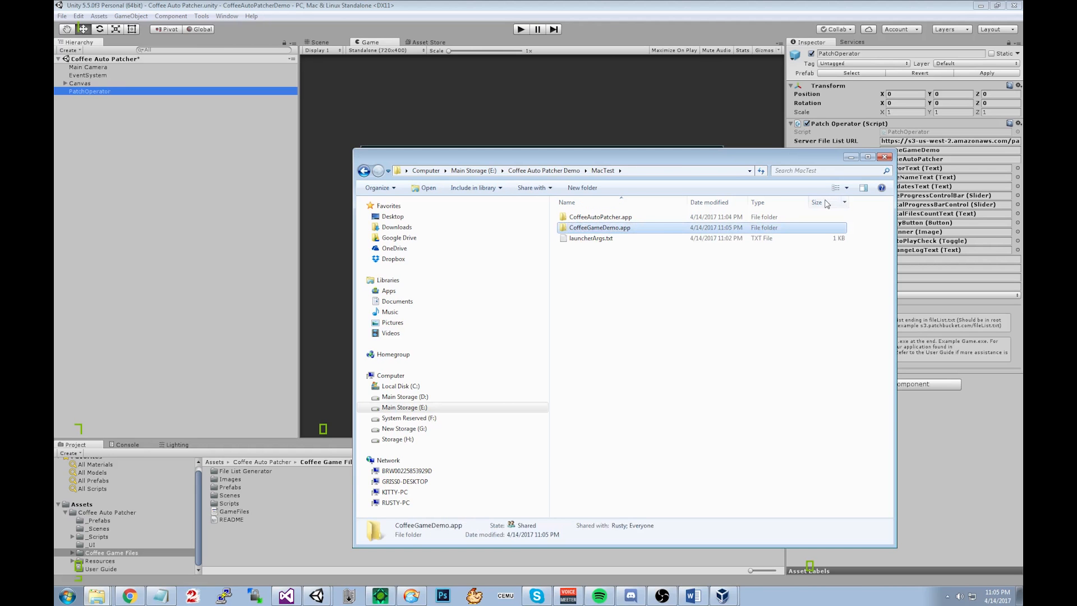
# Switch to the CoffeeGameDemo Unity project and open the UpdateExample scene from the Coffee Game Files Scenes folder.
pyautogui.click(317, 595)
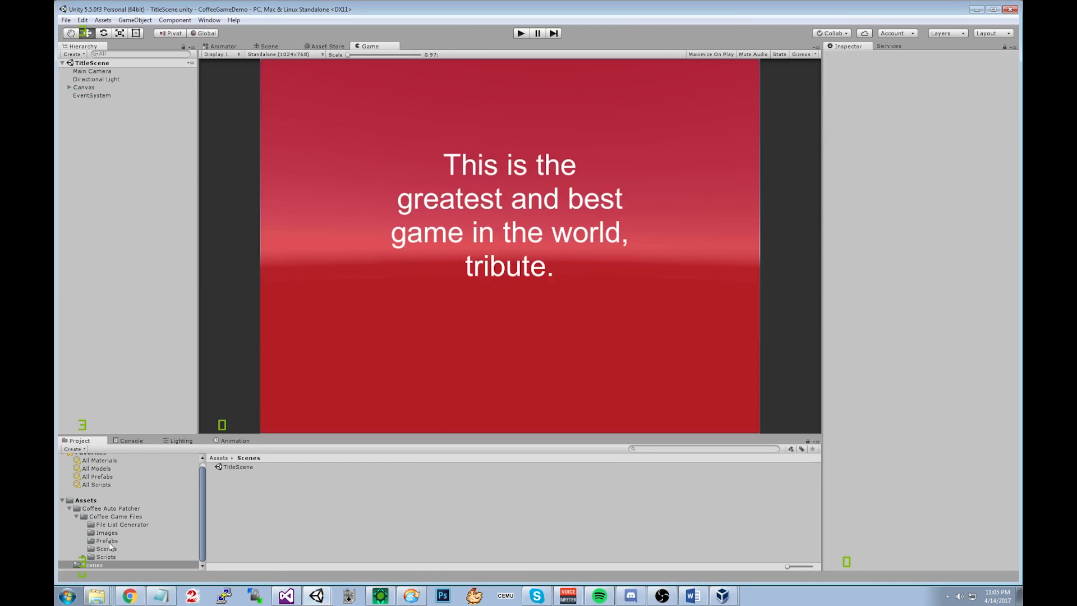
pyautogui.click(103, 549)
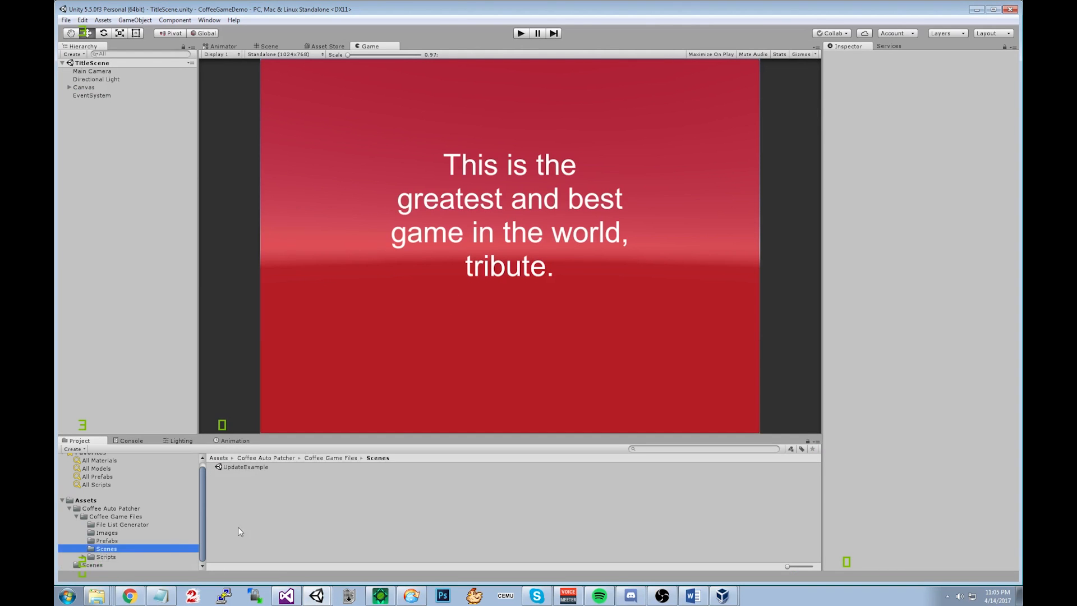
pyautogui.doubleClick(250, 466)
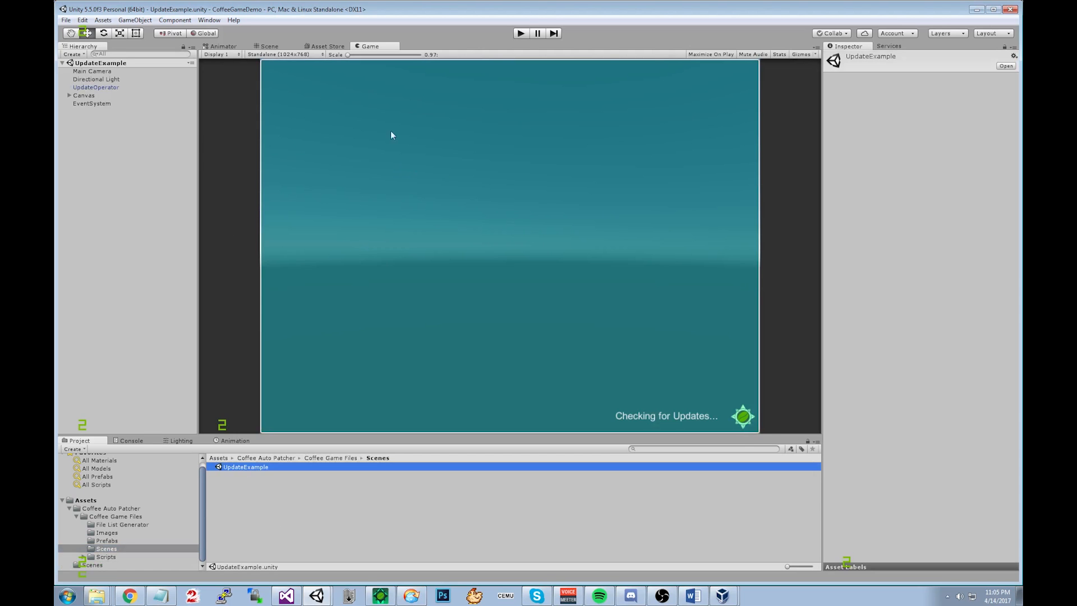
# Set the UpdateOperator's Server File List URL to the copied MacTest fileList.txt address.
pyautogui.click(95, 88)
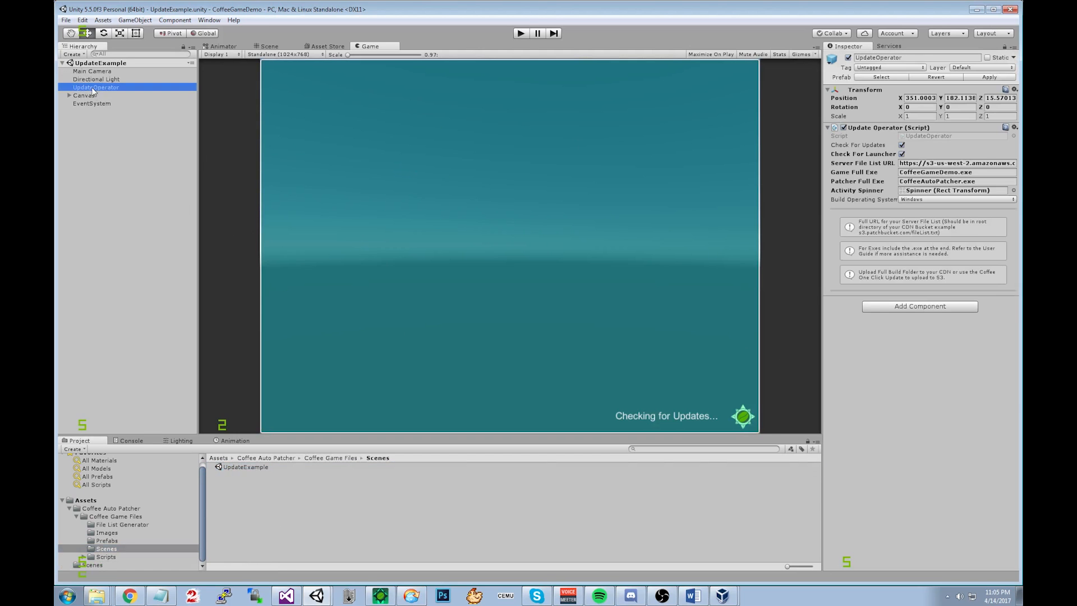
pyautogui.click(955, 163)
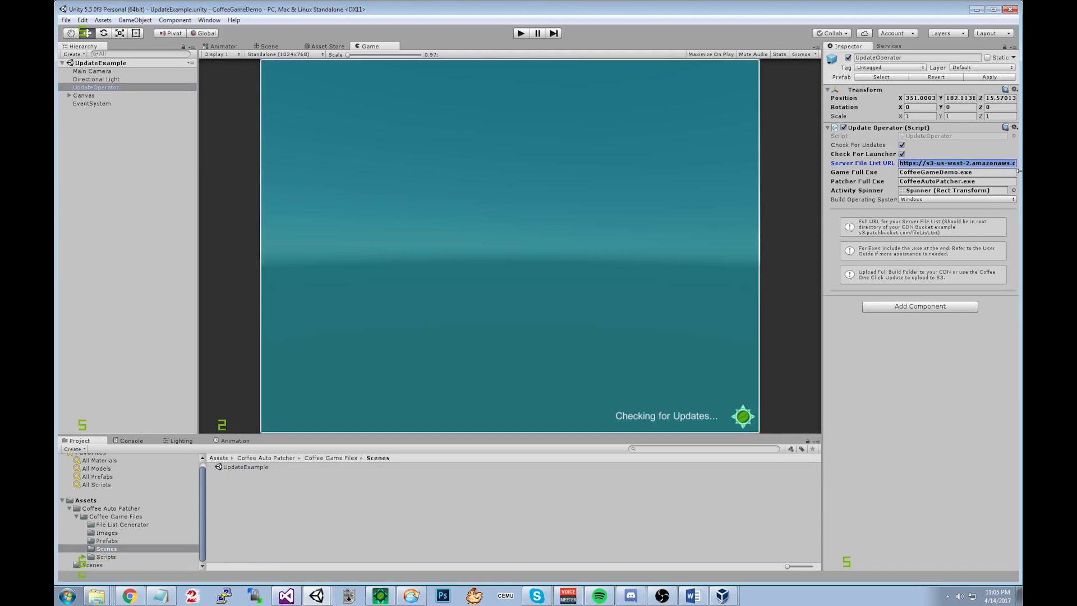
pyautogui.hotkey('ctrl', 'v')
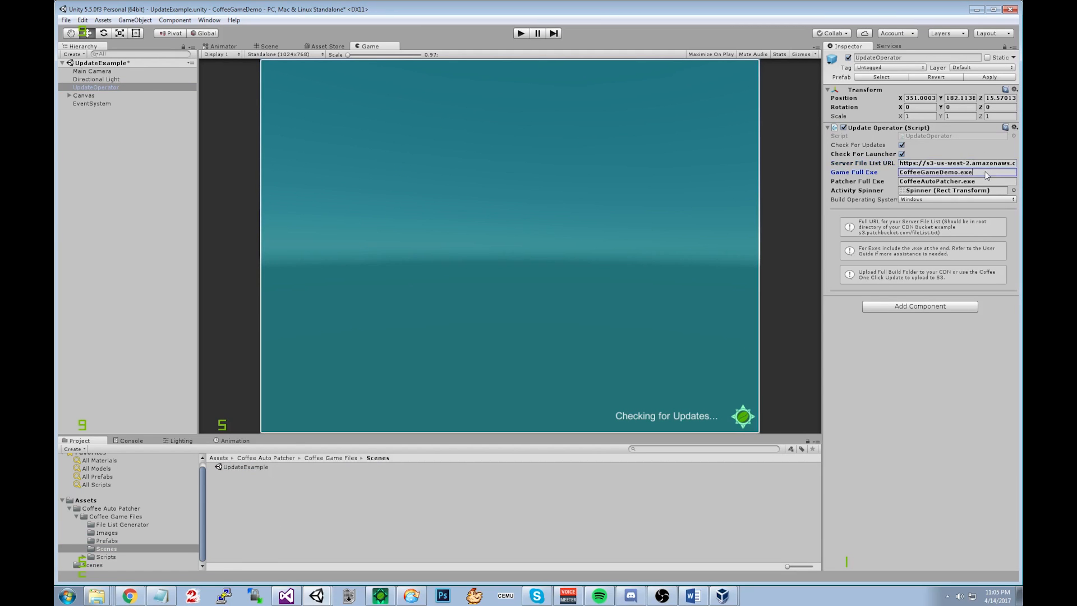
# Remove the .exe extension from the UpdateOperator's executable names, leaving CoffeeGameDemo for the game and CoffeeAutoPatcher for the patcher.
pyautogui.click(986, 172)
pyautogui.click(987, 172)
pyautogui.press('BackSpace')
pyautogui.press('BackSpace')
pyautogui.press('BackSpace')
pyautogui.press('BackSpace')
pyautogui.press('Tab')
pyautogui.press('End')
pyautogui.press('BackSpace')
pyautogui.press('BackSpace')
pyautogui.press('BackSpace')
pyautogui.press('BackSpace')
# Set the UpdateOperator's build operating system to Mac and save the UpdateExample scene.
pyautogui.click(954, 199)
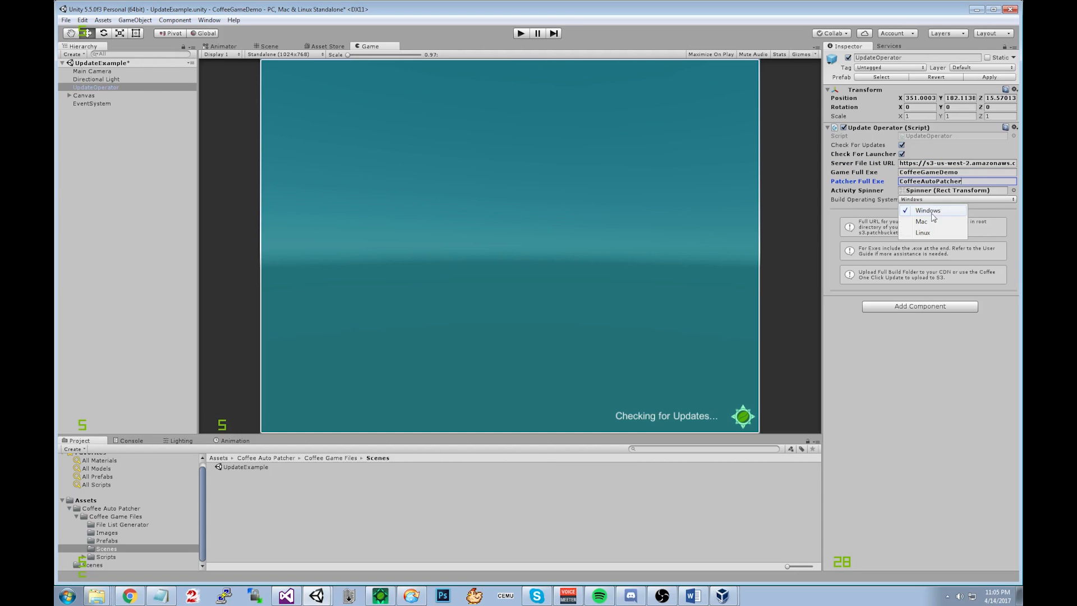
pyautogui.click(934, 220)
pyautogui.hotkey('ctrl', 's')
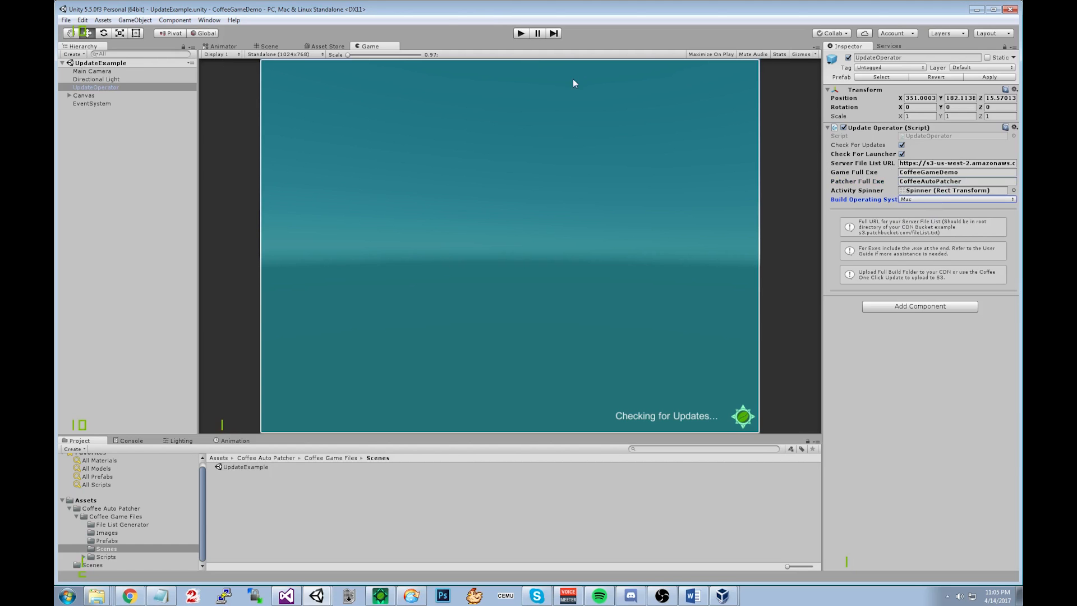
# Set the build's target platform to Mac OS X and start the build.
pyautogui.click(66, 19)
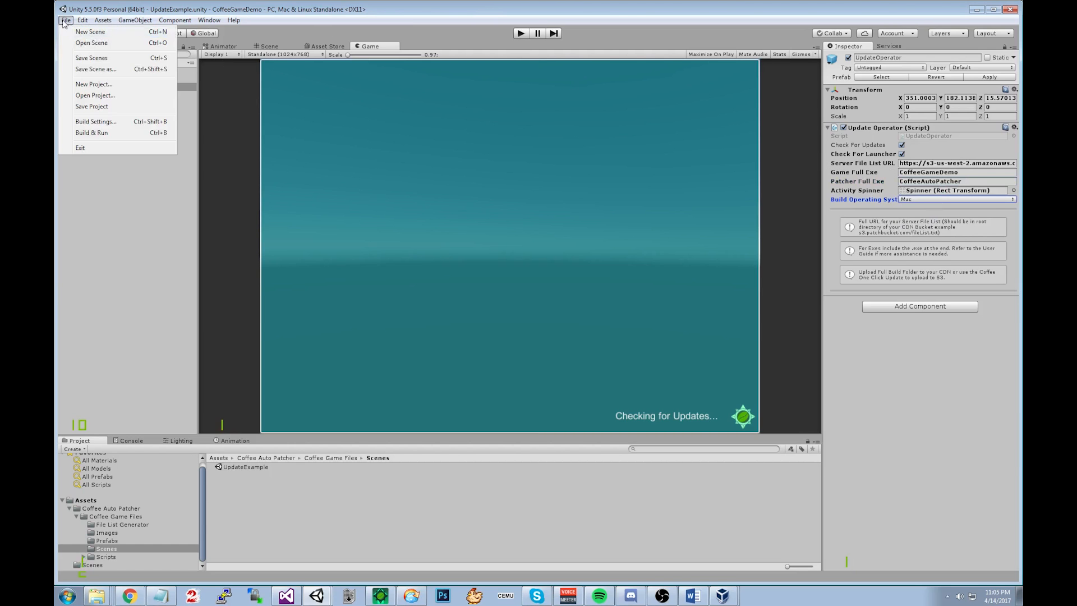
pyautogui.click(90, 120)
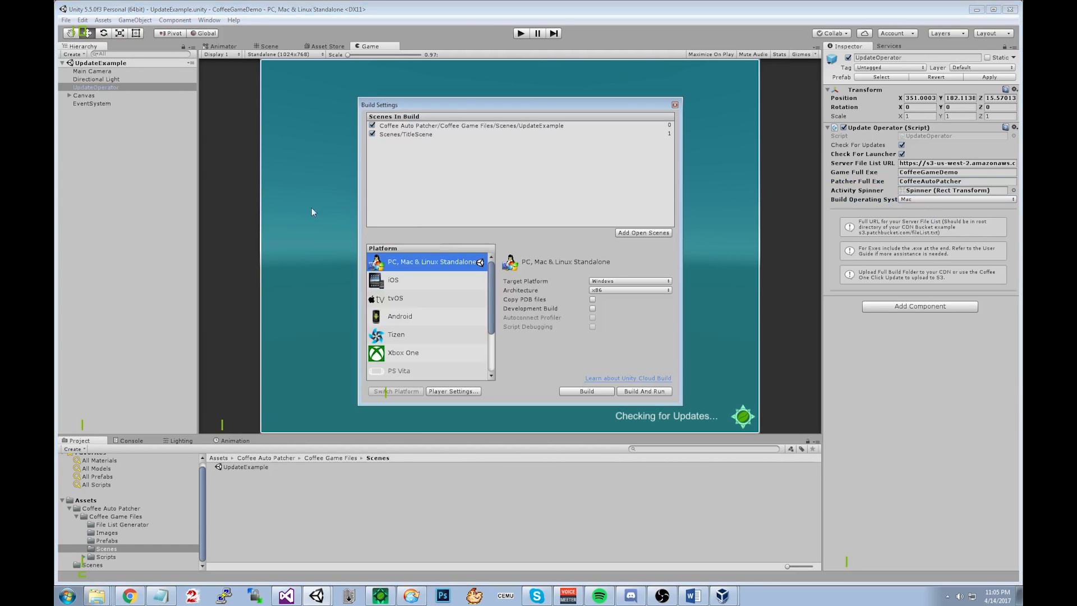
pyautogui.click(621, 282)
pyautogui.click(617, 303)
pyautogui.click(587, 391)
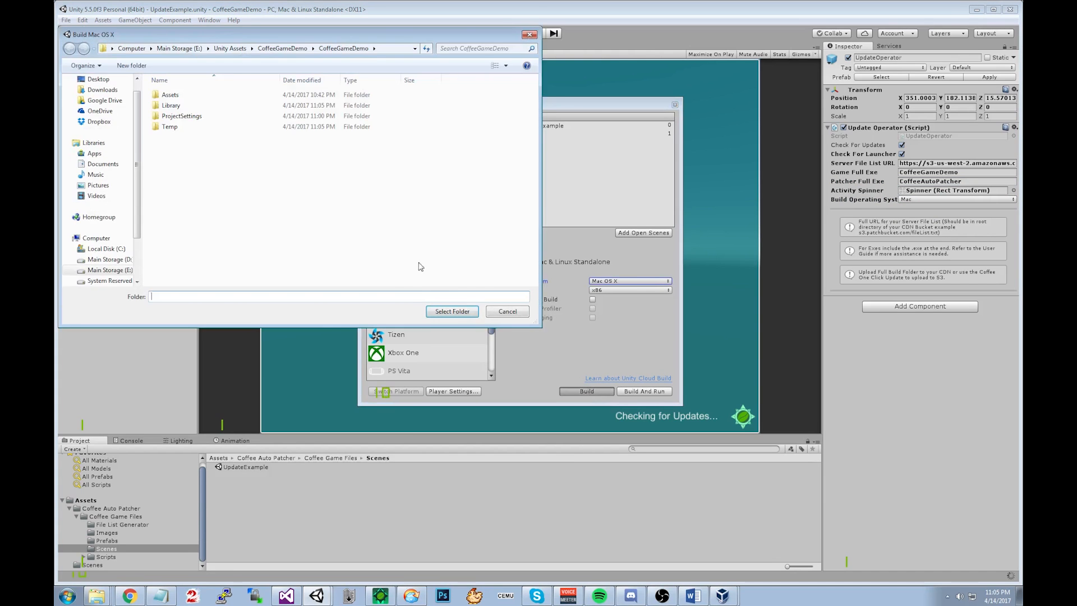
# Choose the CoffeeGameDemo.app folder in Coffee Auto Patcher Demo's MacTest folder on drive E as the build output.
pyautogui.click(178, 48)
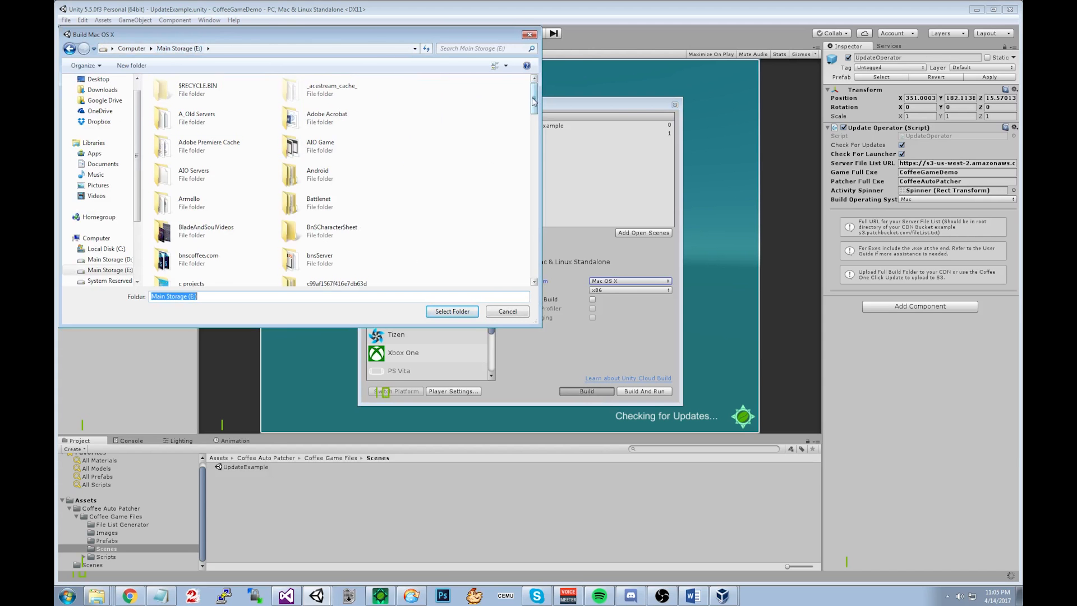
pyautogui.scroll(-5, 536, 101)
pyautogui.doubleClick(359, 195)
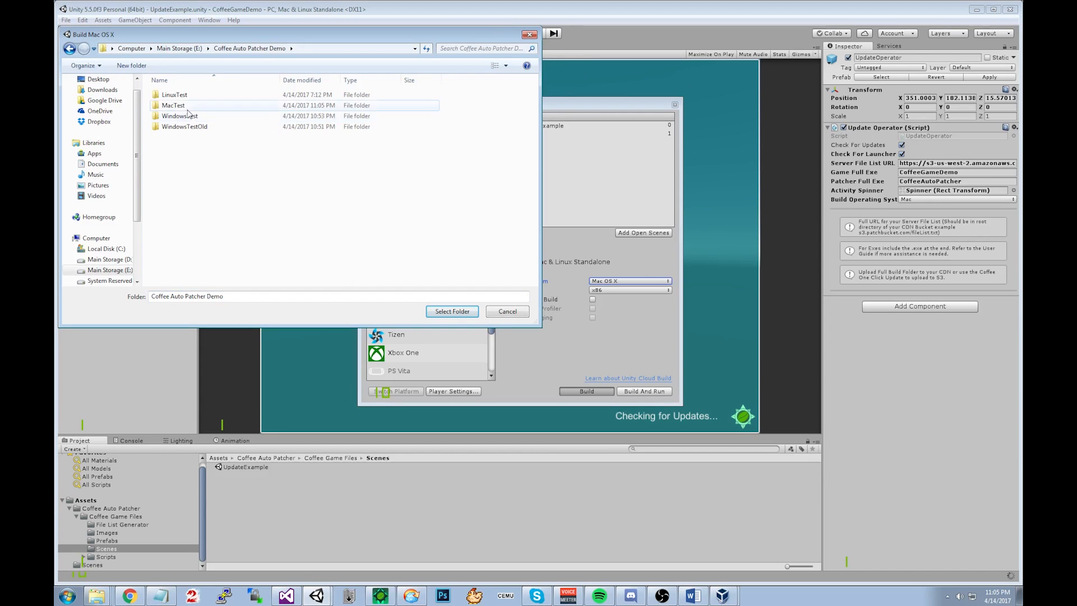
pyautogui.doubleClick(175, 105)
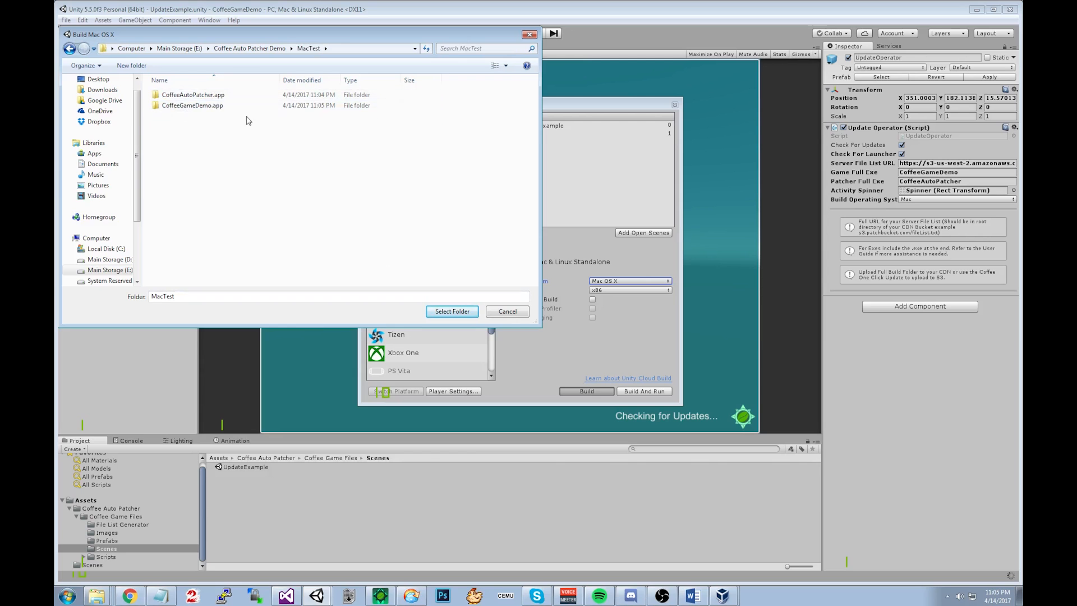
pyautogui.click(203, 107)
pyautogui.click(460, 312)
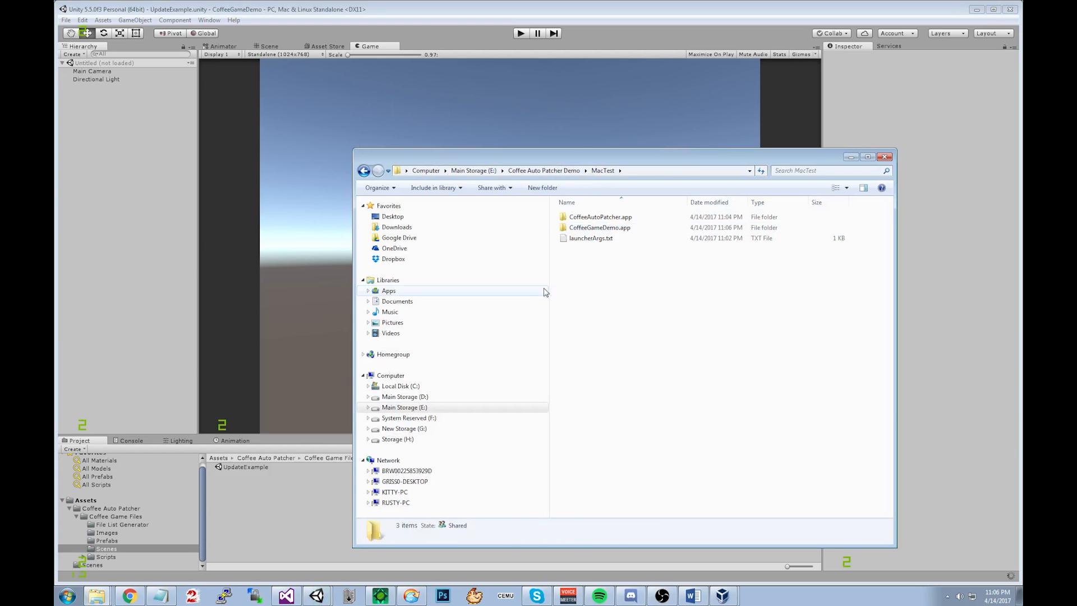
# Look over the MacTest folder's contents, including the built CoffeeGameDemo.app.
pyautogui.moveTo(633, 154); pyautogui.dragTo(555, 131)
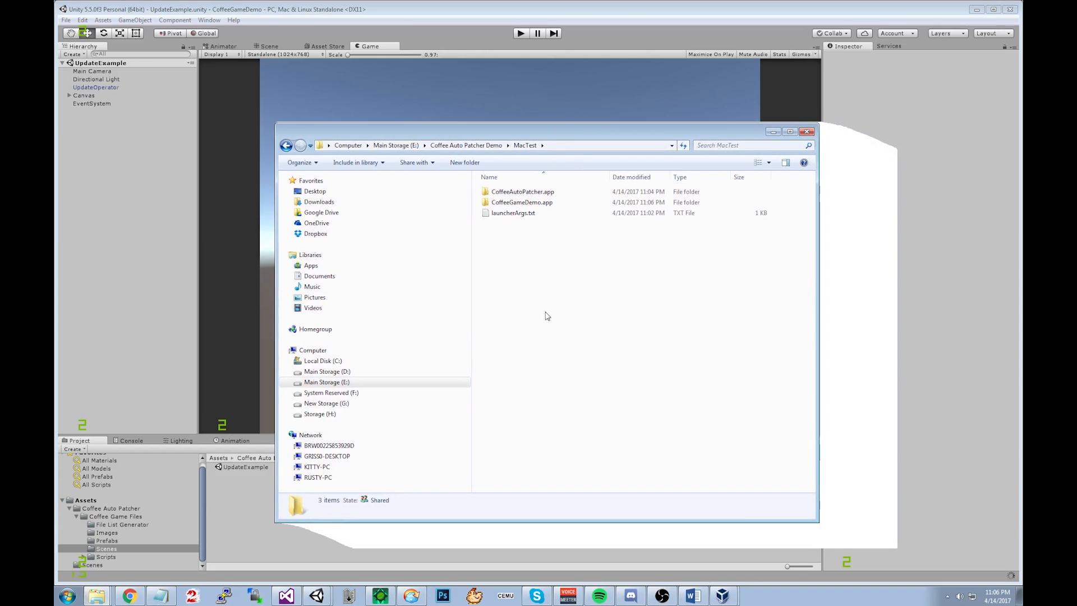
pyautogui.click(541, 203)
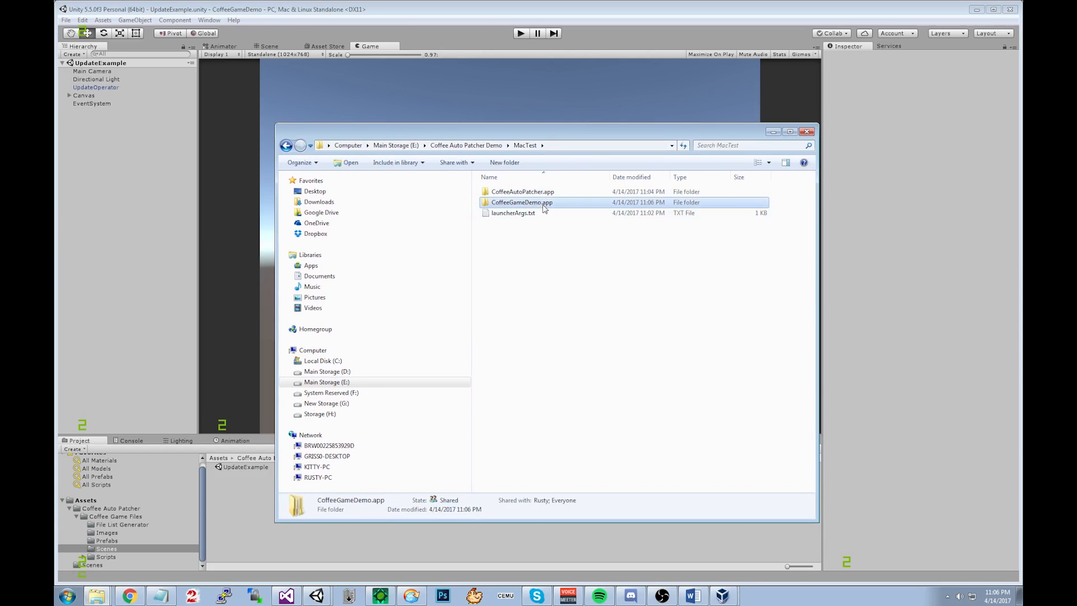
pyautogui.click(578, 290)
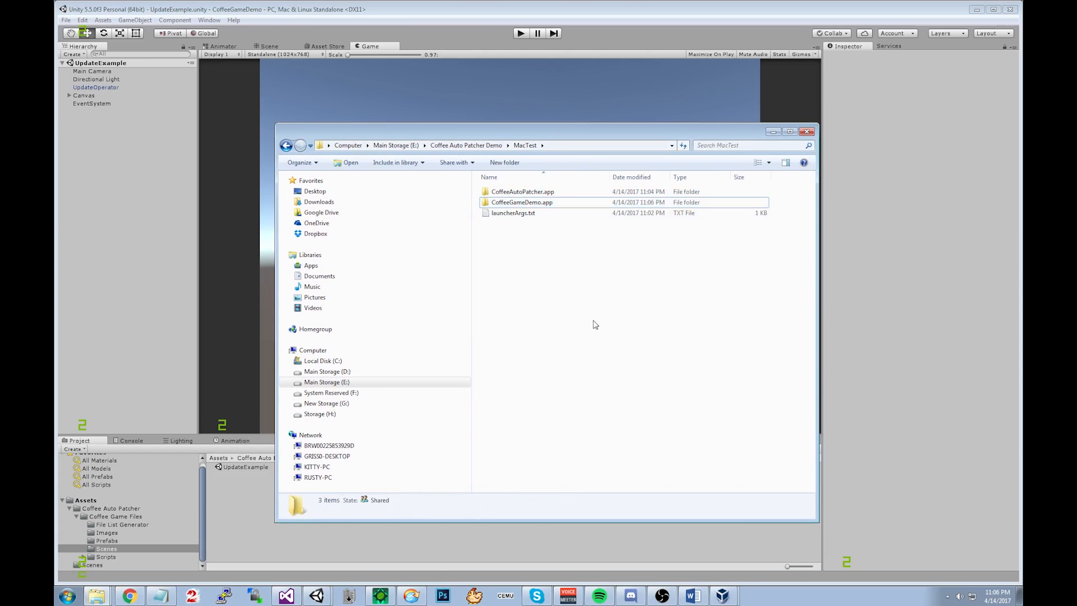
# Upload the Mac patch to patch.playreclaimed.com/MacTest with Coffee One Click Update and decline opening the file on completion.
pyautogui.click(380, 595)
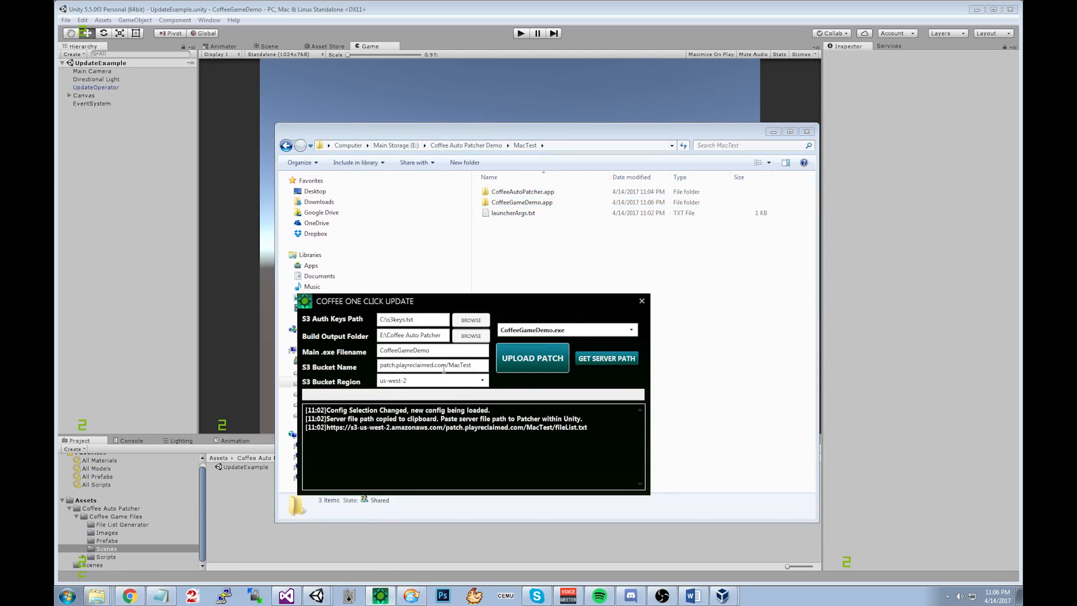
pyautogui.click(527, 347)
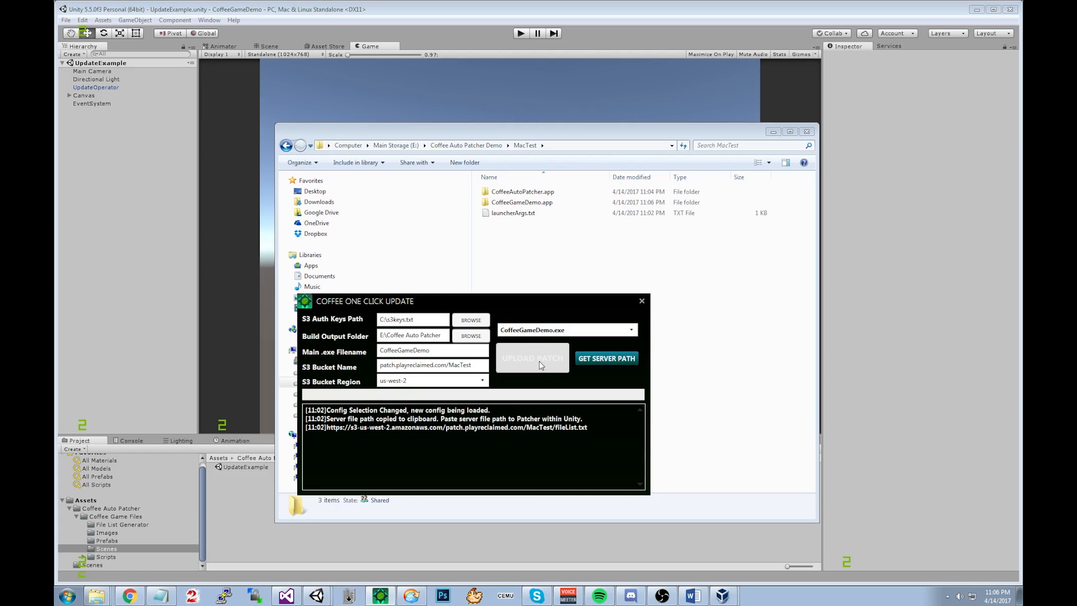
pyautogui.click(540, 361)
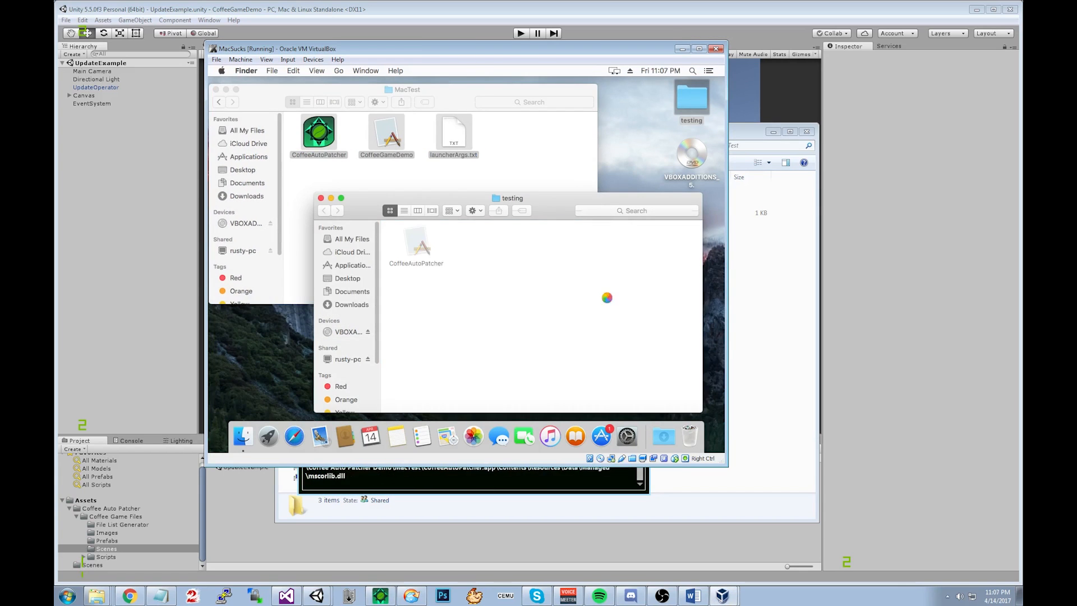
pyautogui.click(560, 252)
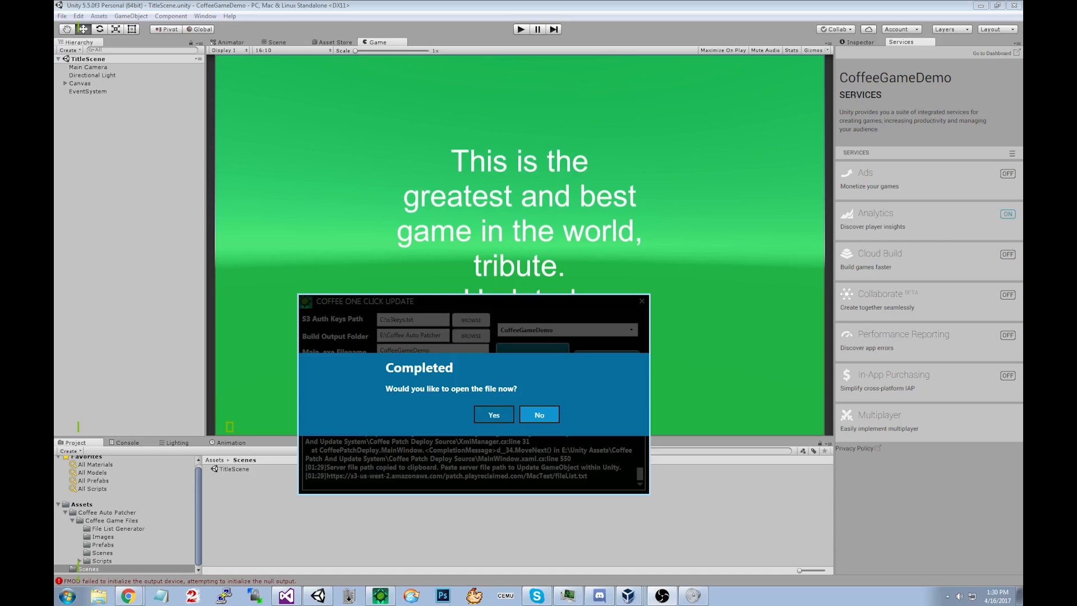
pyautogui.click(539, 415)
pyautogui.moveTo(519, 303); pyautogui.dragTo(813, 361)
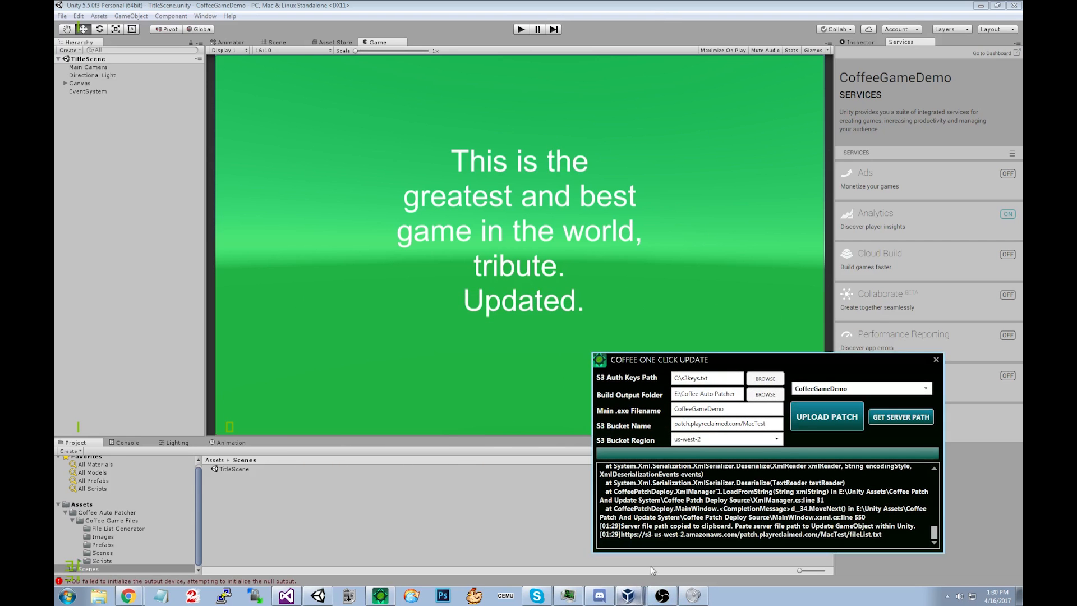
# Switch to the Mac virtual machine, run CoffeeGameDemo from the testing folder to check the update, and quit the game.
pyautogui.click(628, 596)
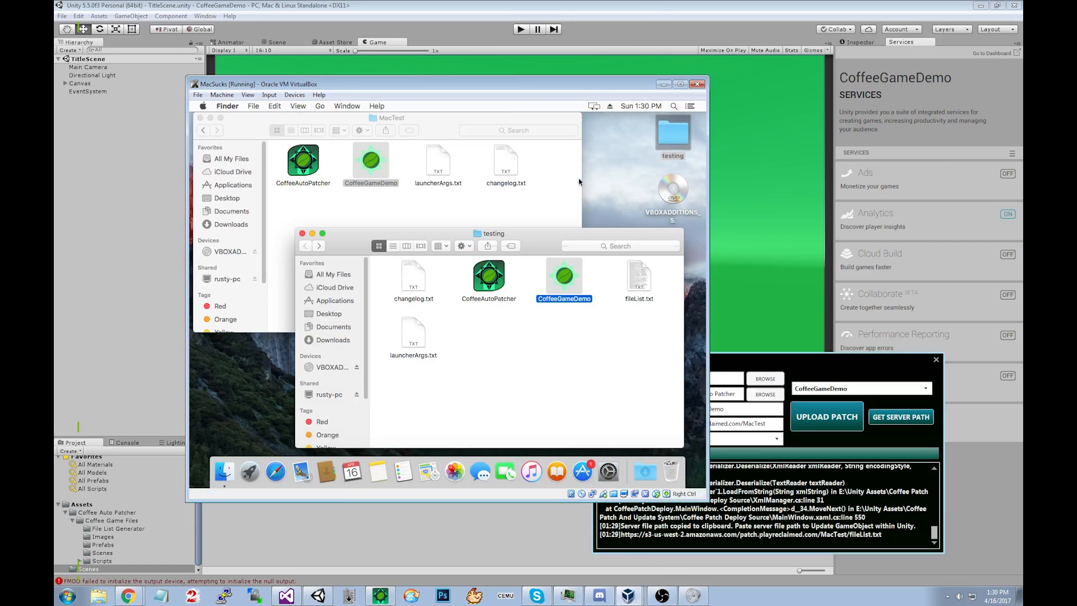
pyautogui.click(503, 398)
pyautogui.moveTo(543, 231); pyautogui.dragTo(540, 231)
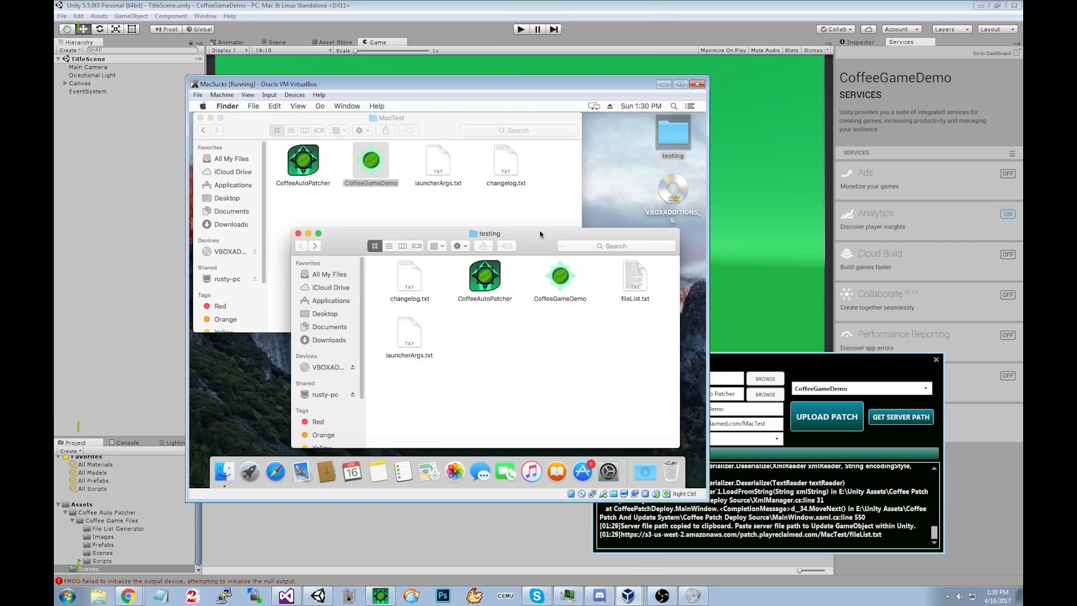
pyautogui.doubleClick(561, 279)
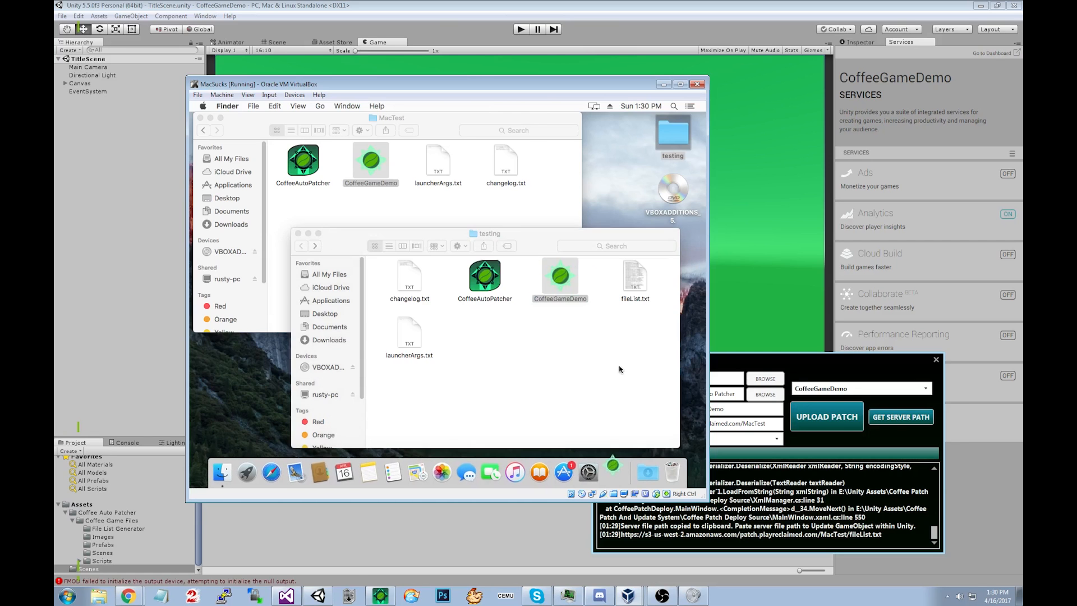
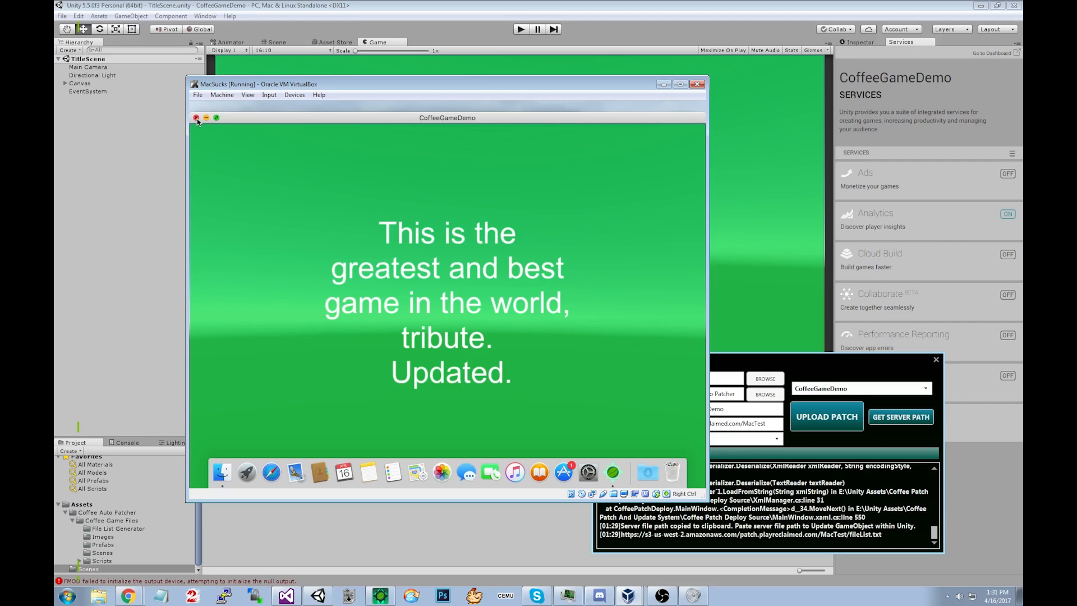
pyautogui.click(196, 118)
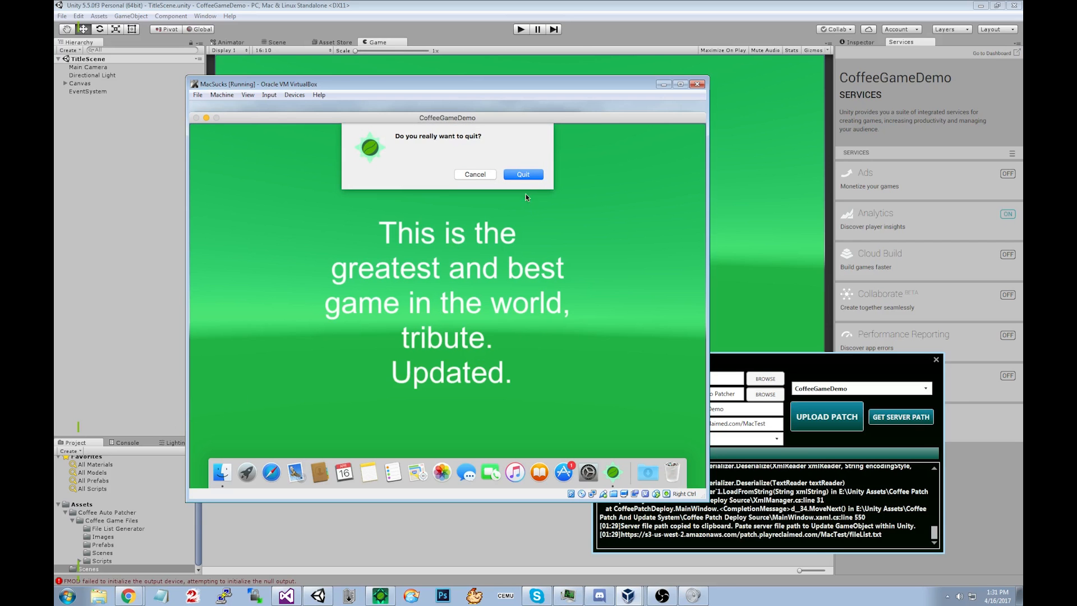
pyautogui.click(523, 174)
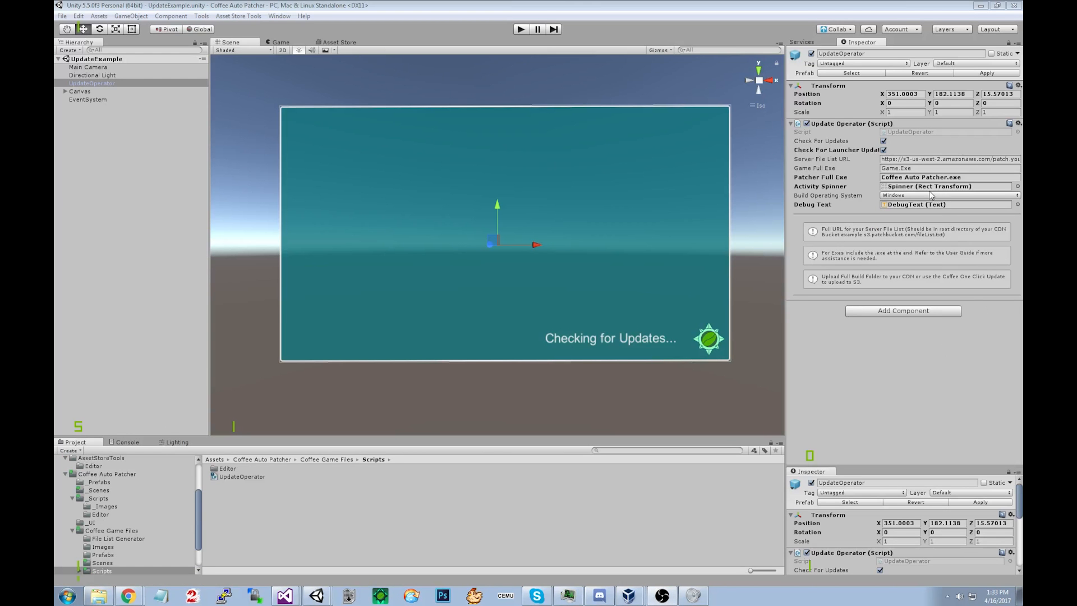
# Open the Coffee Auto Patcher scene in Unity and set the PatchOperator's build operating system to Linux.
pyautogui.click(892, 195)
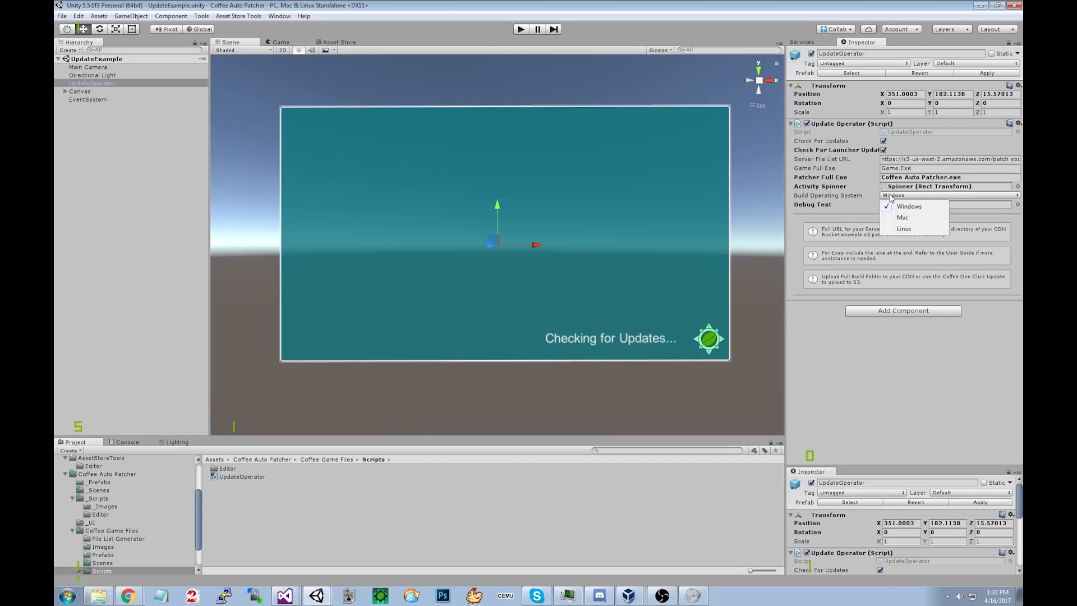
pyautogui.click(104, 491)
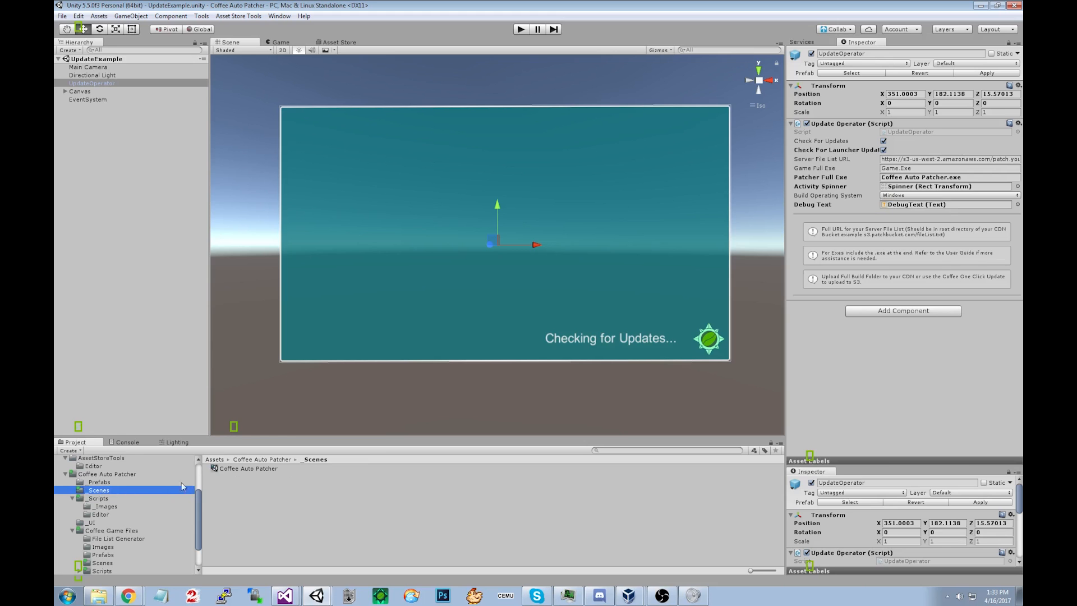
pyautogui.doubleClick(244, 468)
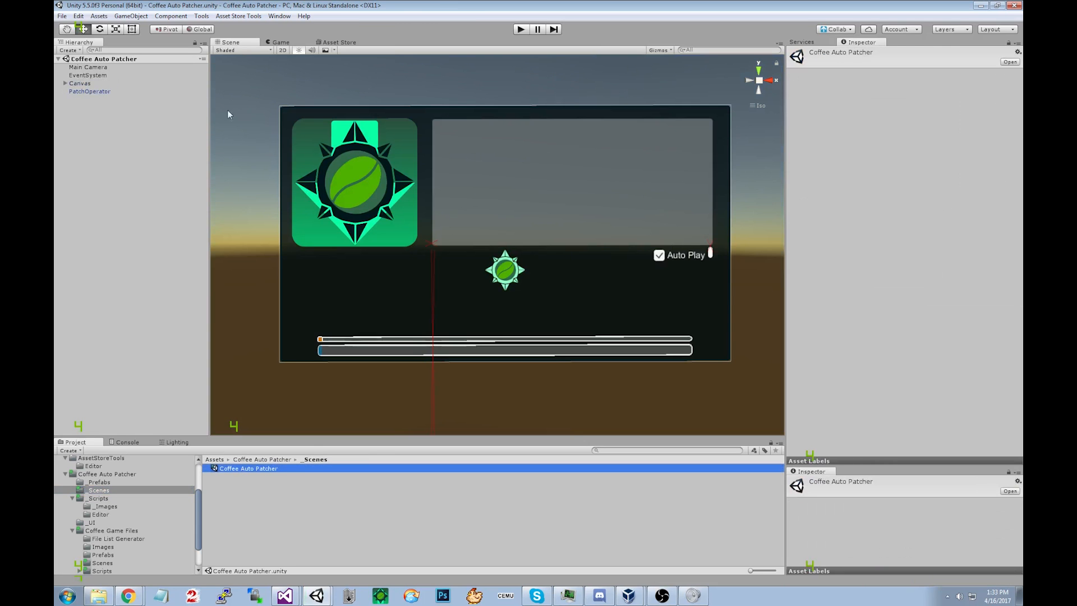
pyautogui.click(84, 92)
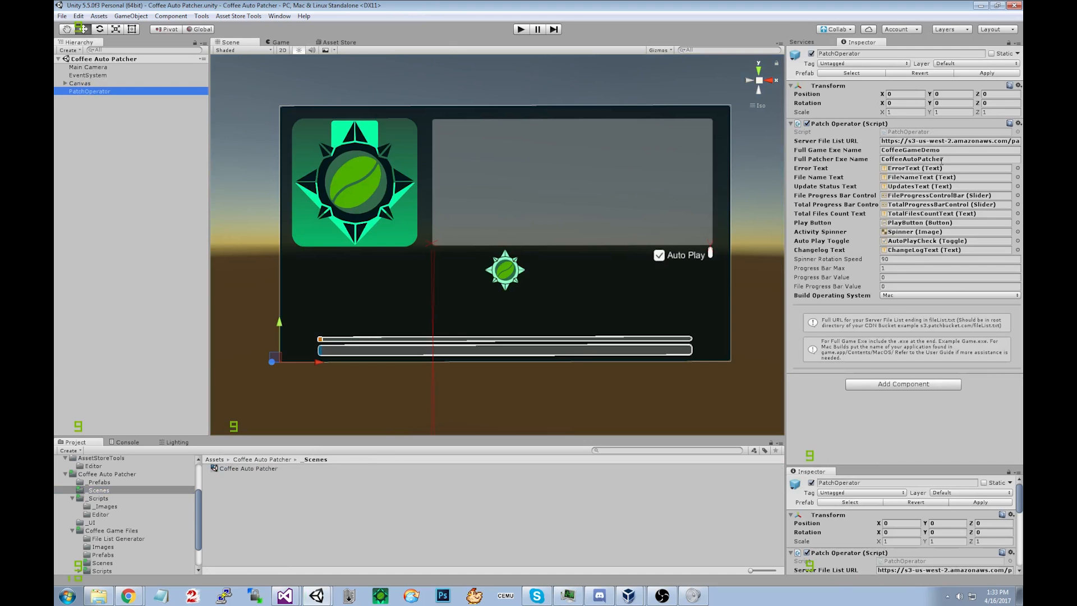
pyautogui.click(901, 298)
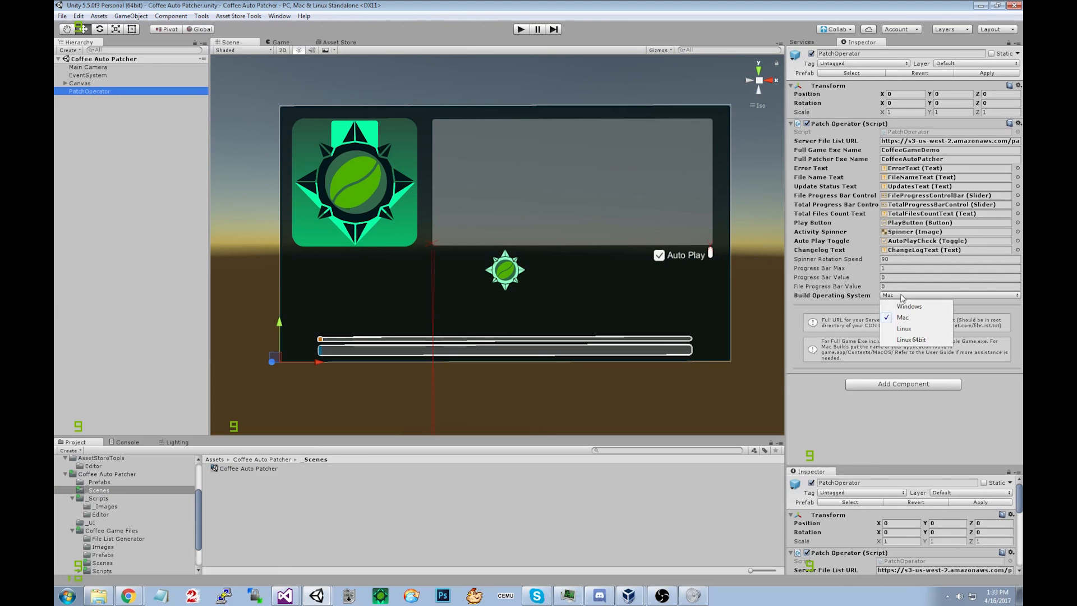
pyautogui.click(910, 333)
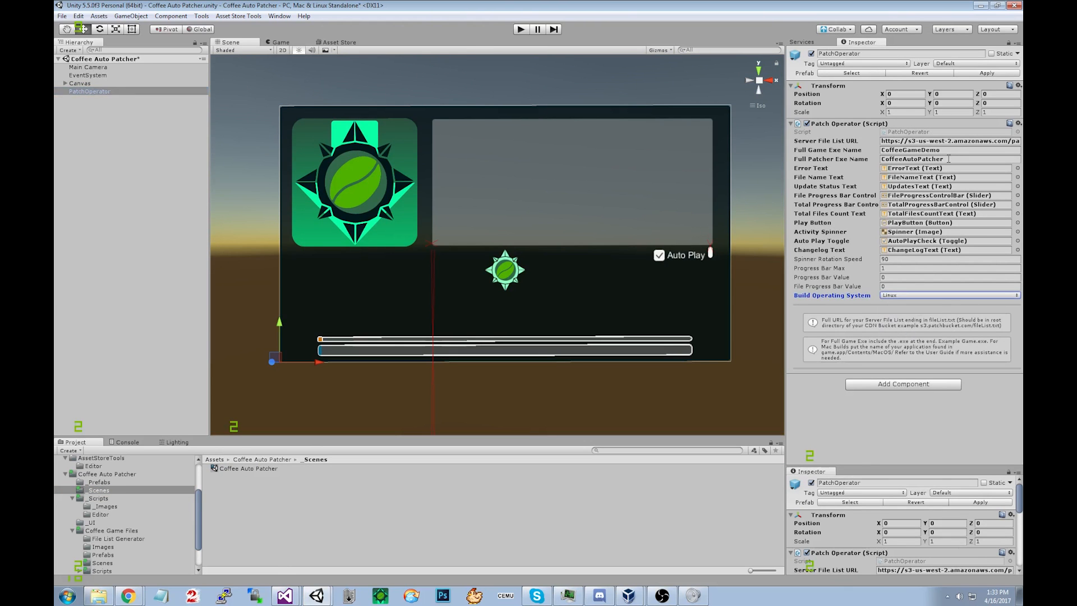
# Set the PatchOperator's full game exe name to CoffeeGameDemo.x86 and full patcher exe name to CoffeeAutoPatcher.x86.
pyautogui.click(971, 149)
pyautogui.click(959, 150)
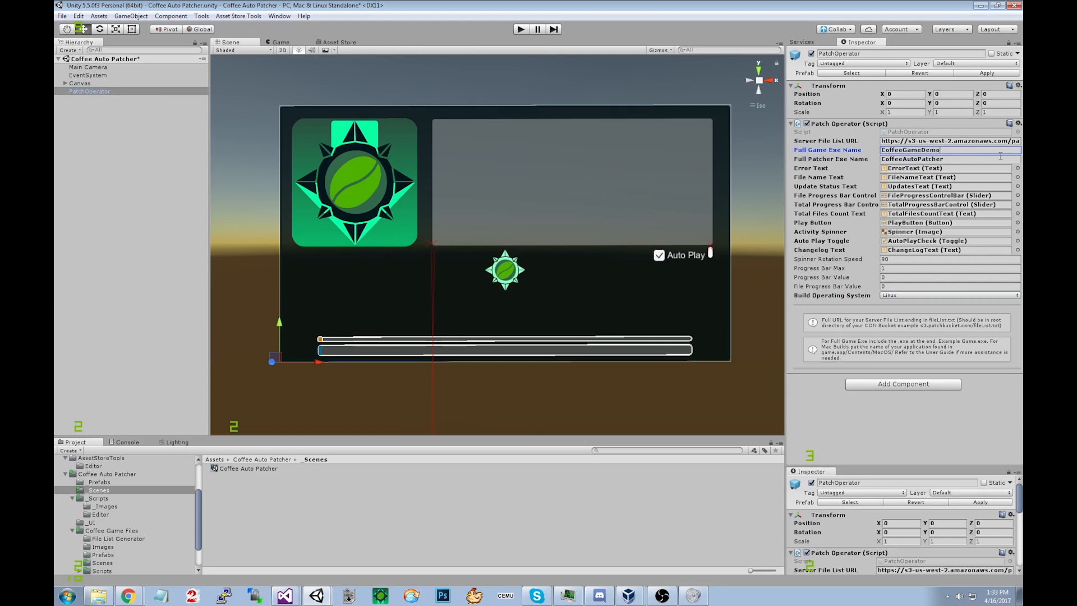
pyautogui.write('.x86')
pyautogui.click(969, 159)
pyautogui.click(969, 158)
pyautogui.write('.x86')
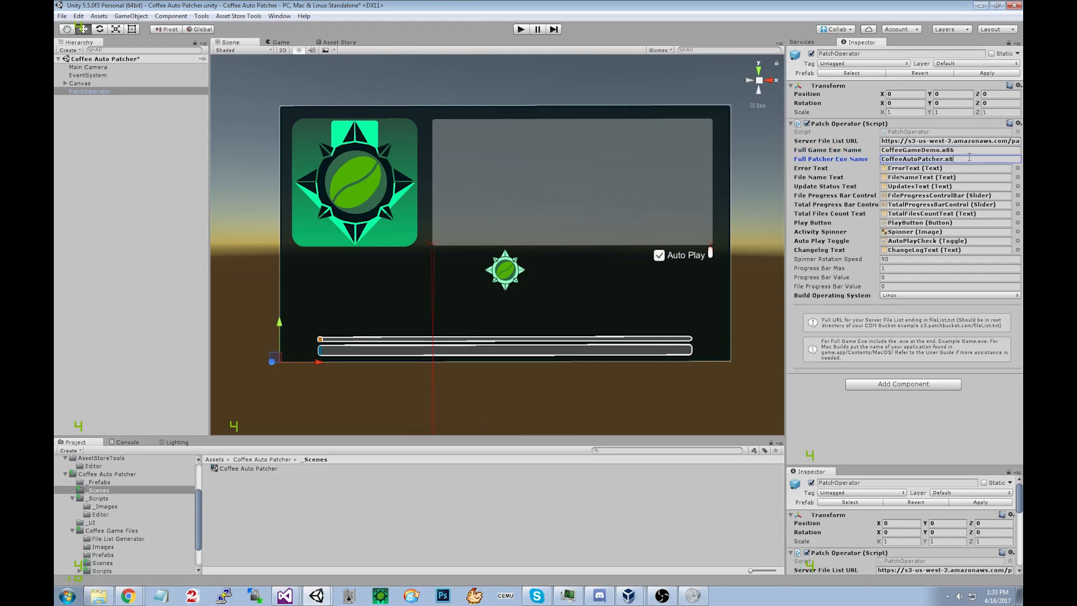
# In Coffee One Click Update, set the main exe filename to CoffeeGameDemo.x86 and the S3 bucket name to patch.playreclaimed.com/LinuxTest.
pyautogui.click(381, 596)
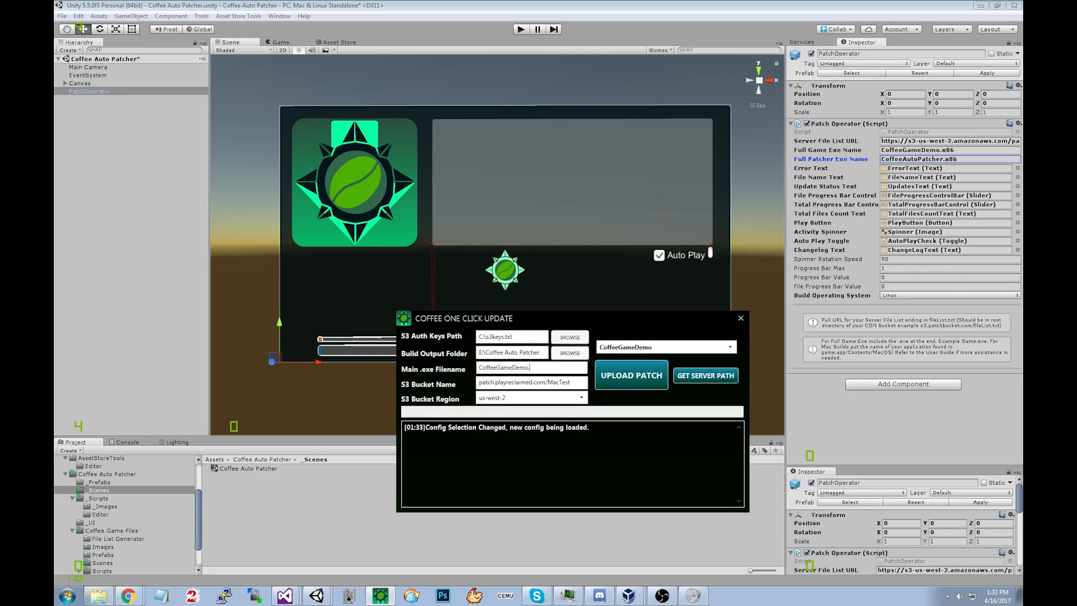
pyautogui.moveTo(540, 367); pyautogui.dragTo(530, 367)
pyautogui.click(556, 365)
pyautogui.click(579, 383)
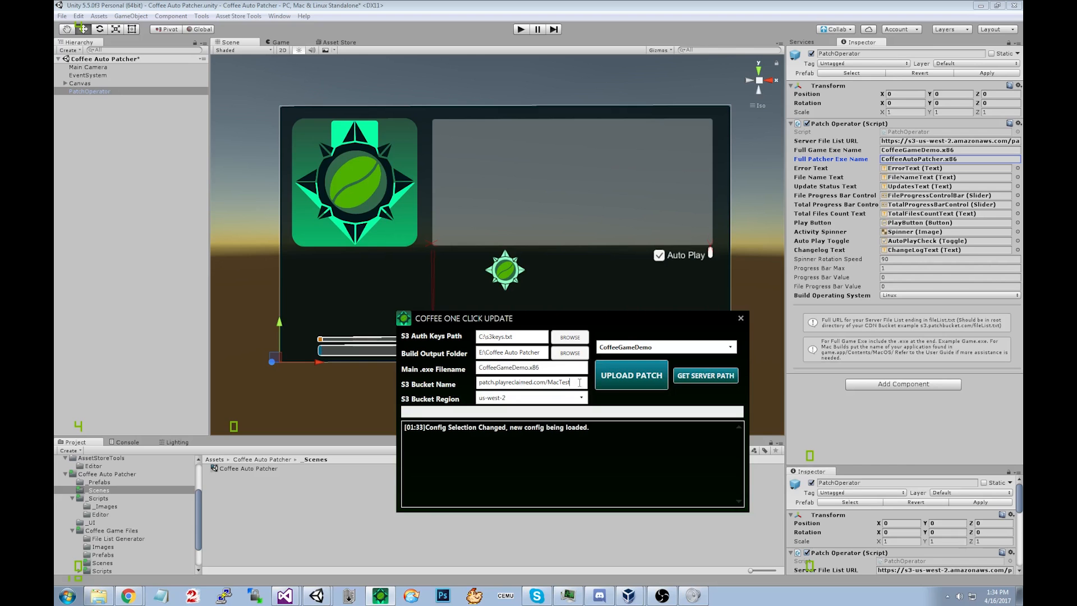
pyautogui.doubleClick(581, 382)
pyautogui.write('L')
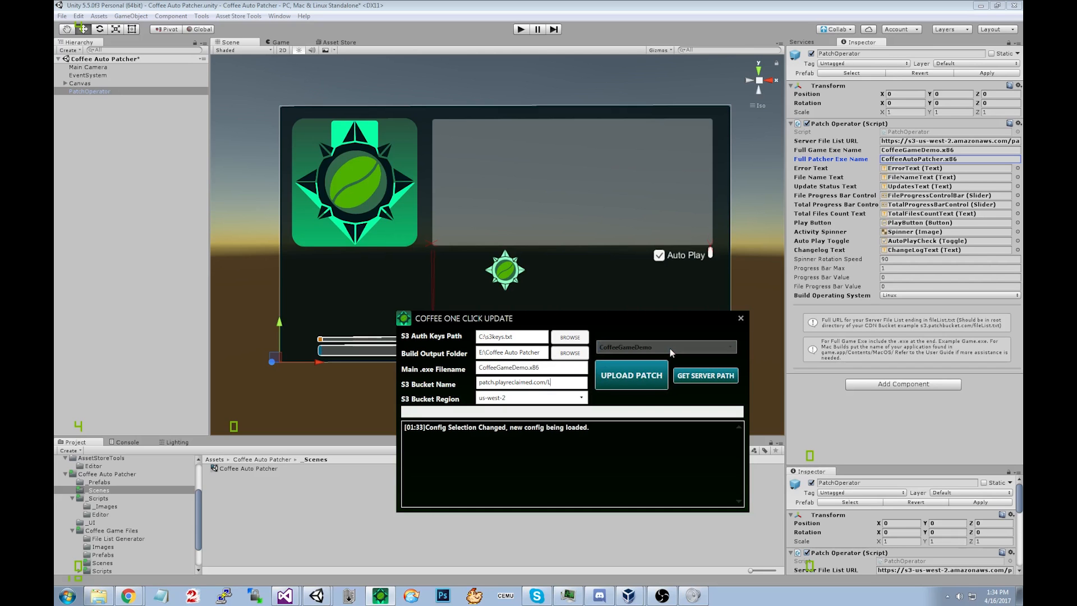
pyautogui.write('inuxTest')
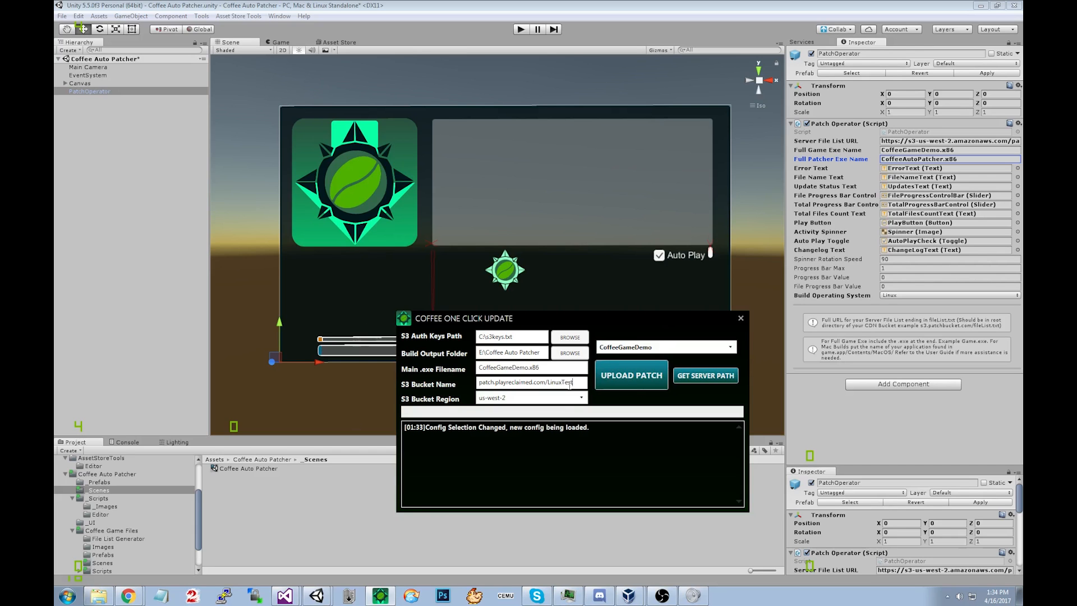
# Copy the LinuxTest server file path into the PatchOperator's server file list URL in Unity and save the scene.
pyautogui.click(706, 381)
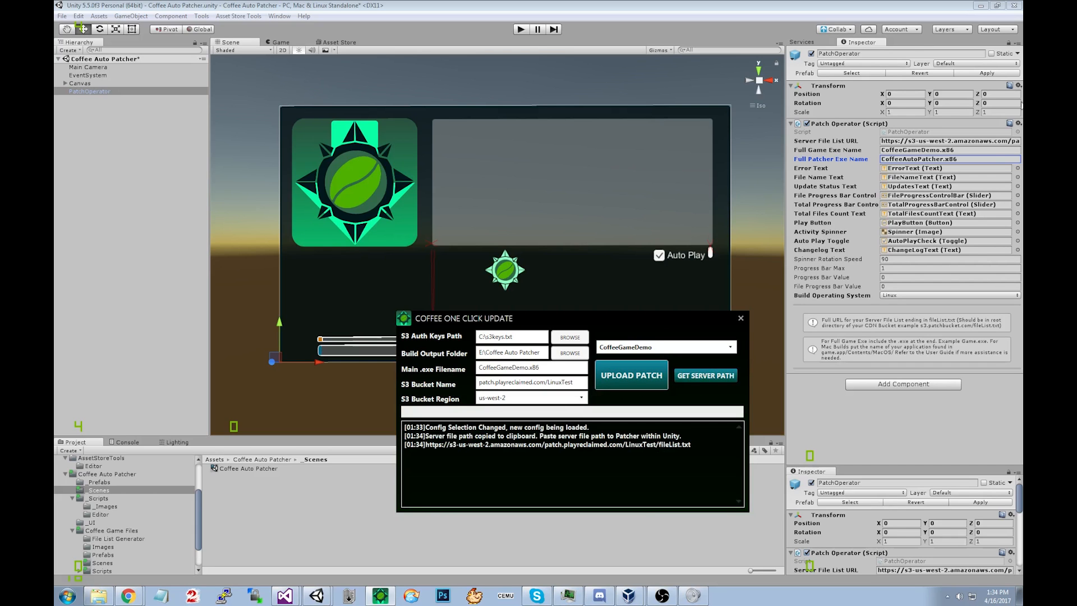
pyautogui.click(921, 140)
pyautogui.write('https://s3-us-west-2.amazonaws.com/patch.playreclaimed.com/LinuxTest/fileList.txt')
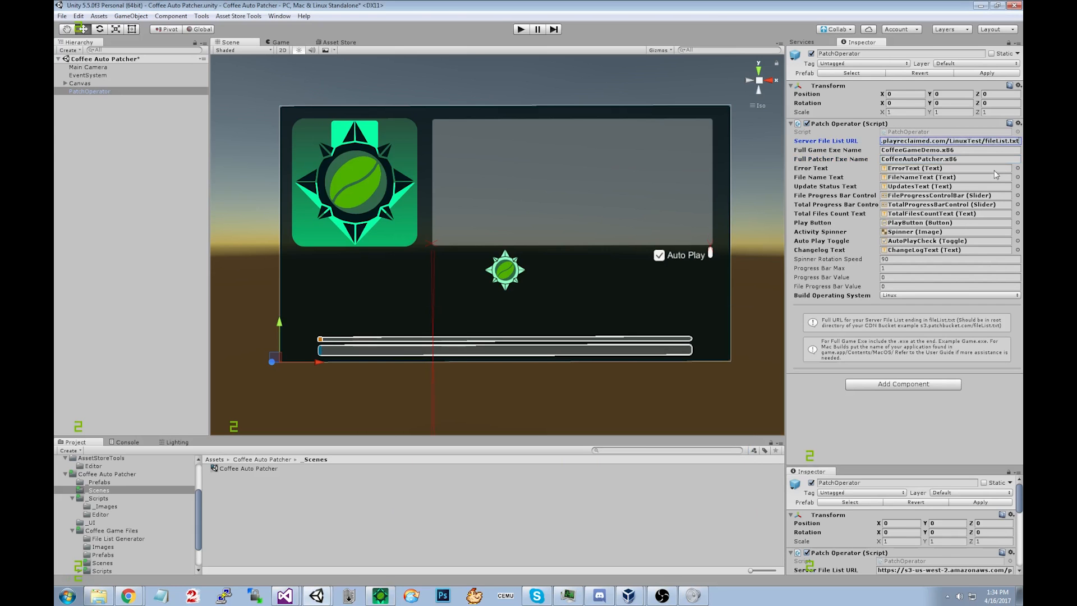
pyautogui.hotkey('ctrl', 's')
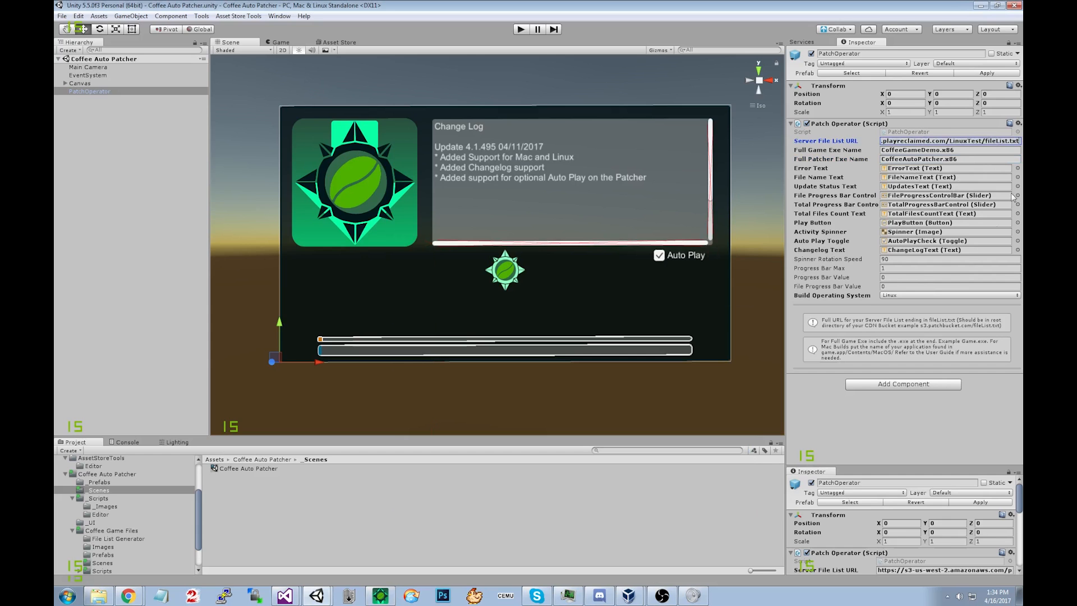
# Set the patcher's build target platform to Linux, keeping the x86 architecture.
pyautogui.click(61, 16)
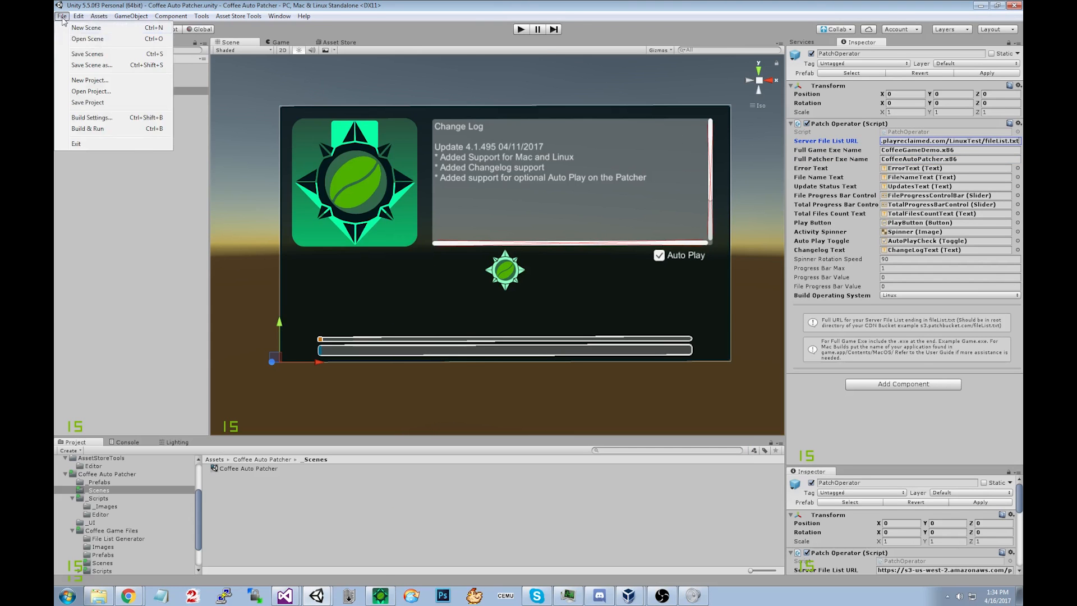
pyautogui.click(87, 125)
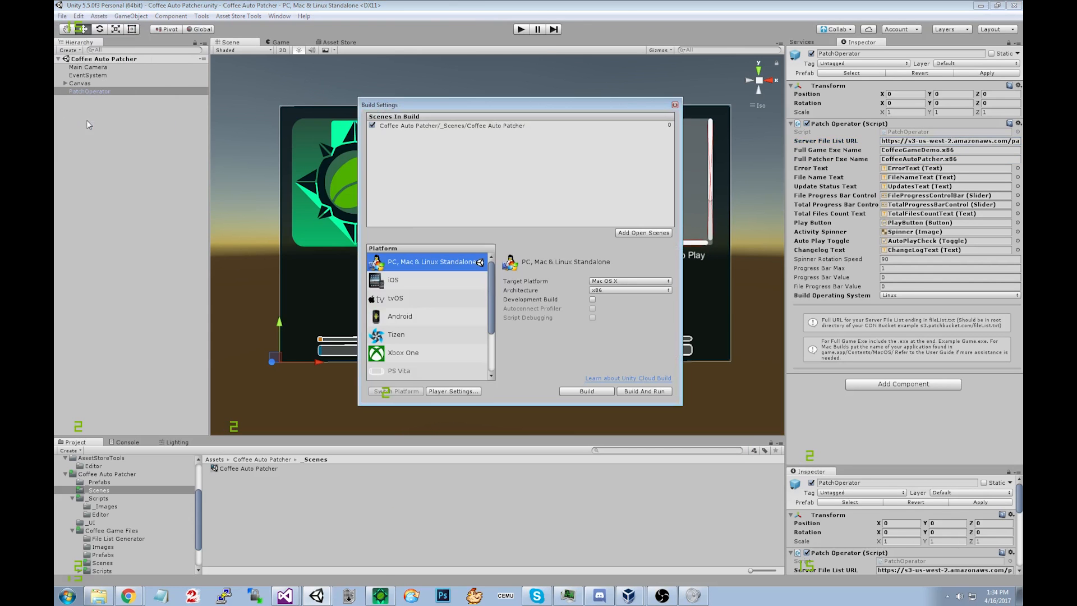
pyautogui.click(621, 281)
pyautogui.click(617, 314)
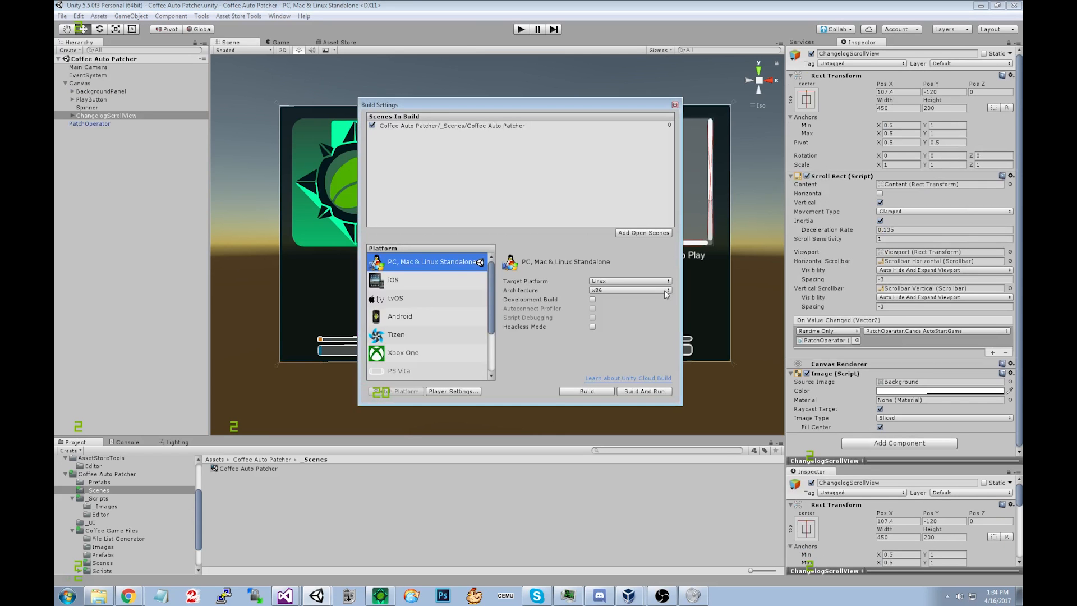
pyautogui.click(668, 290)
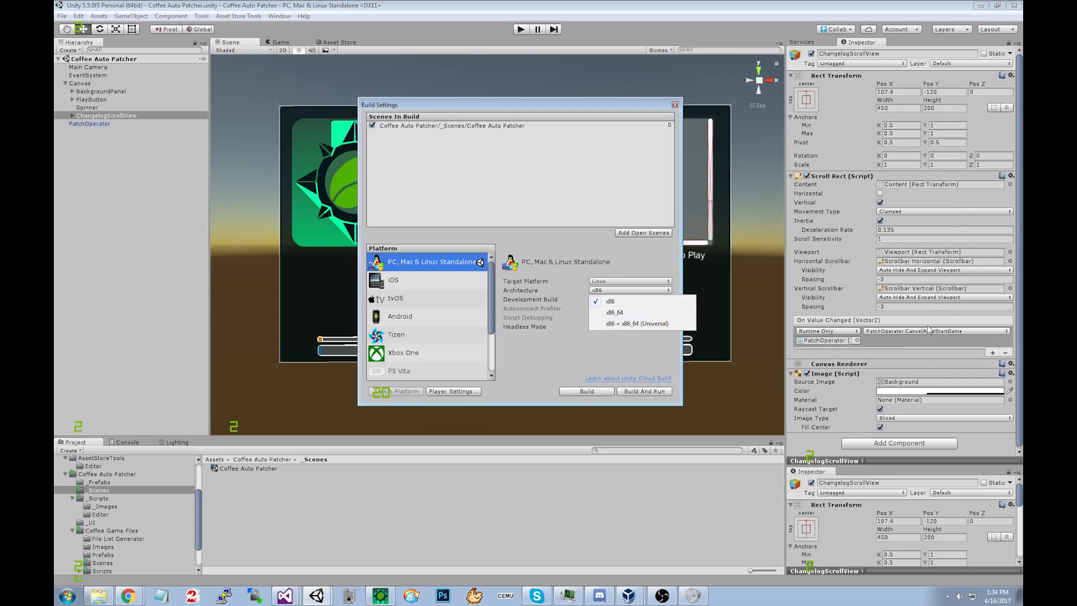
pyautogui.moveTo(607, 108); pyautogui.dragTo(603, 106)
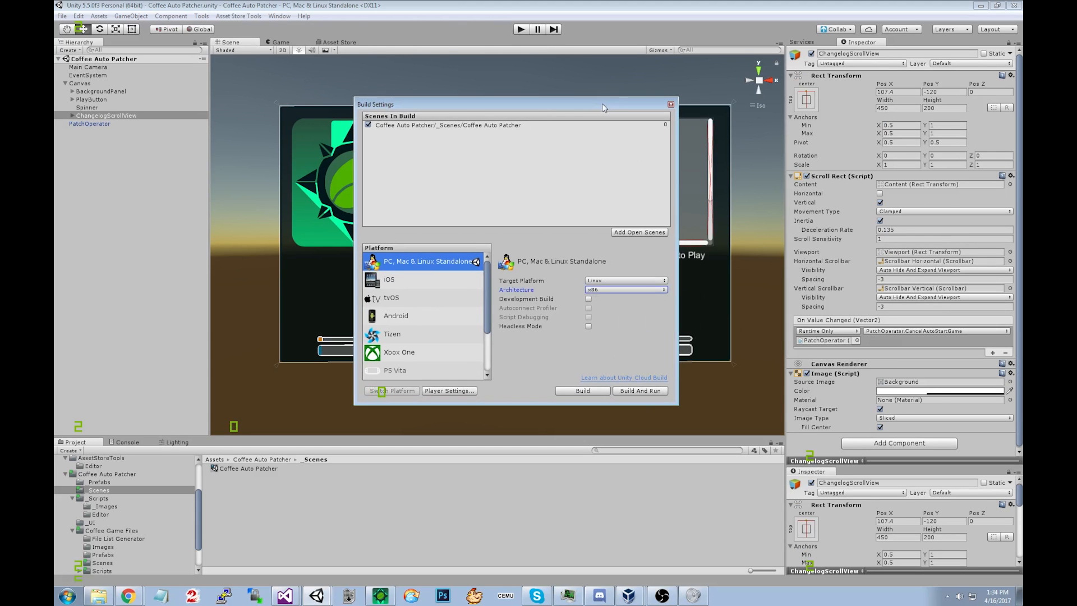
# Build the patcher as CoffeeAutoPatcher.x86 into the LinuxTest folder of Coffee Auto Patcher Demo on the E drive.
pyautogui.click(577, 393)
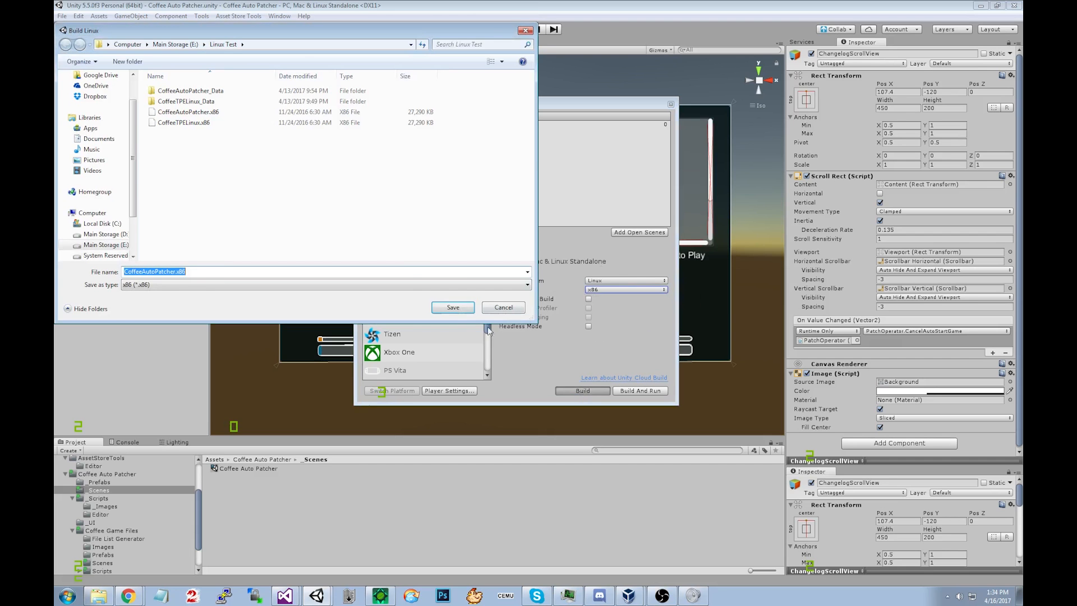
pyautogui.click(167, 44)
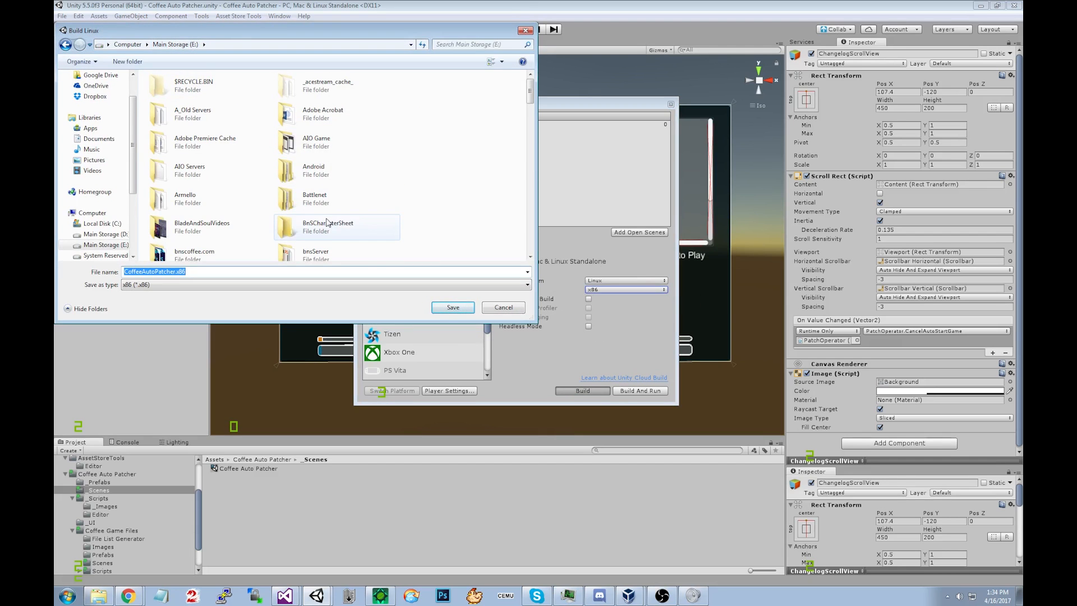
pyautogui.scroll(-1, 345, 205)
pyautogui.doubleClick(340, 158)
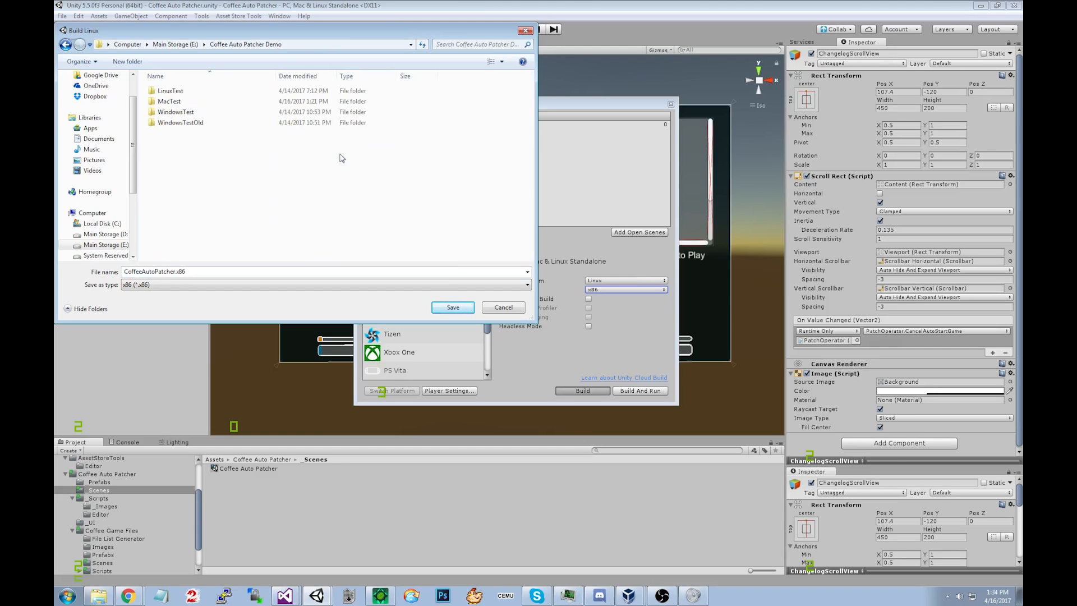
pyautogui.doubleClick(180, 95)
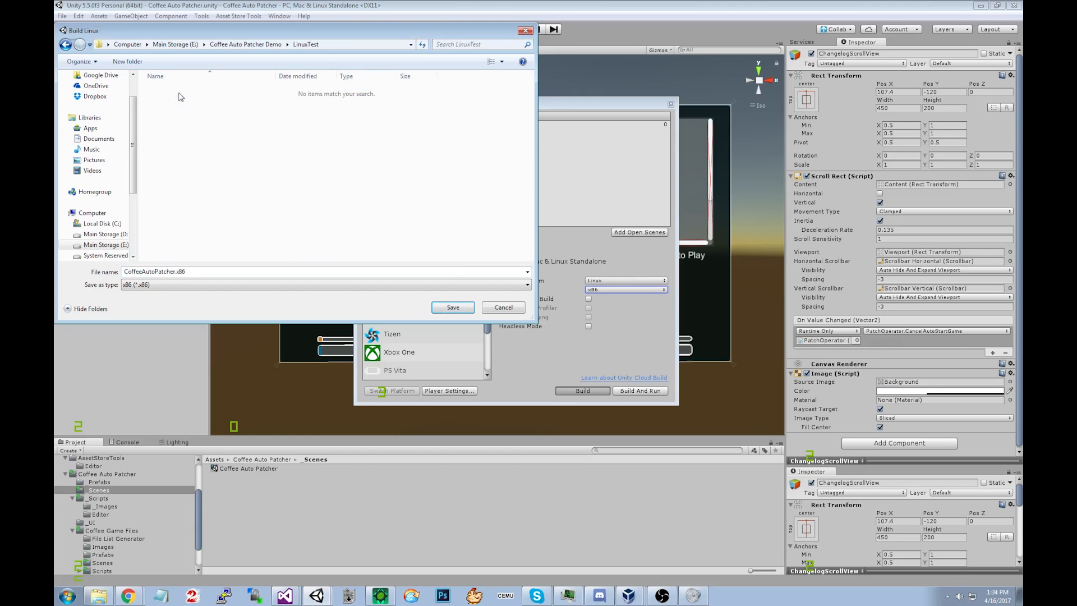
pyautogui.click(453, 308)
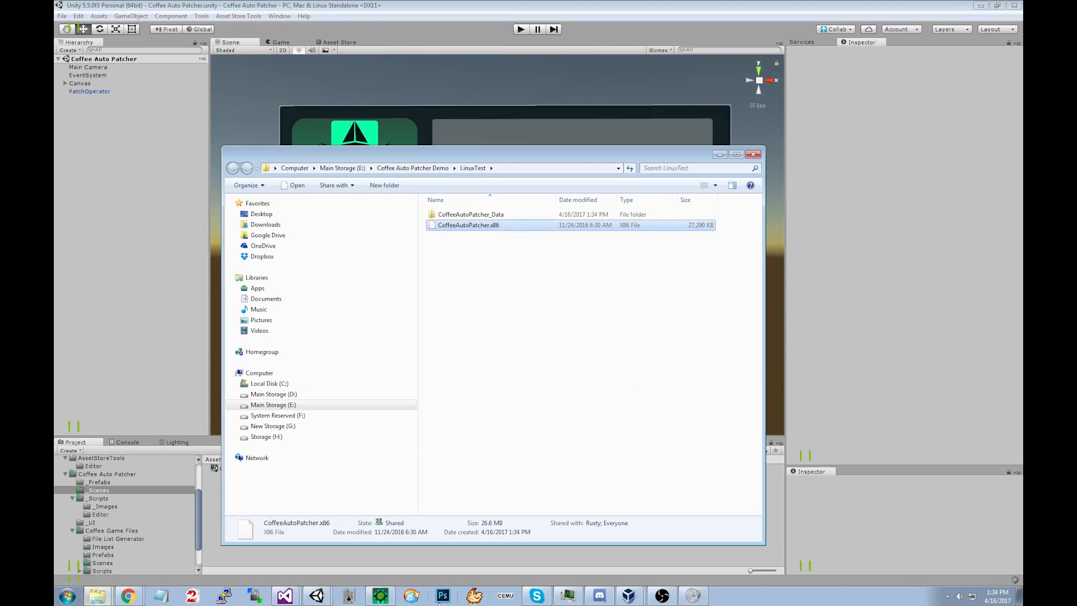
# Set the build output folder in Coffee One Click Update to E:\Coffee Auto Patcher Demo\LinuxTest.
pyautogui.click(380, 596)
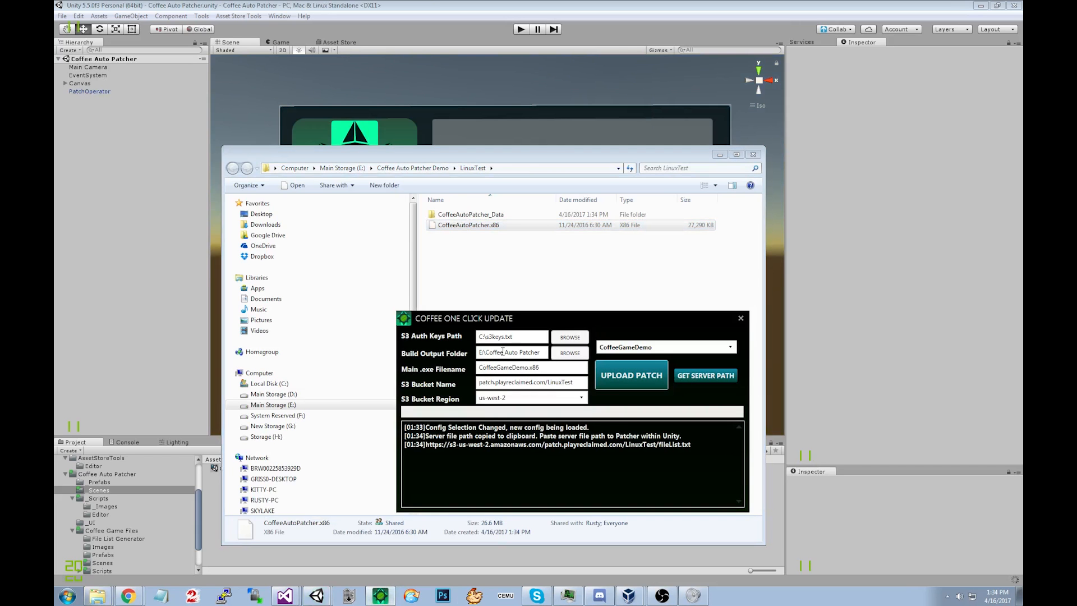
pyautogui.click(568, 353)
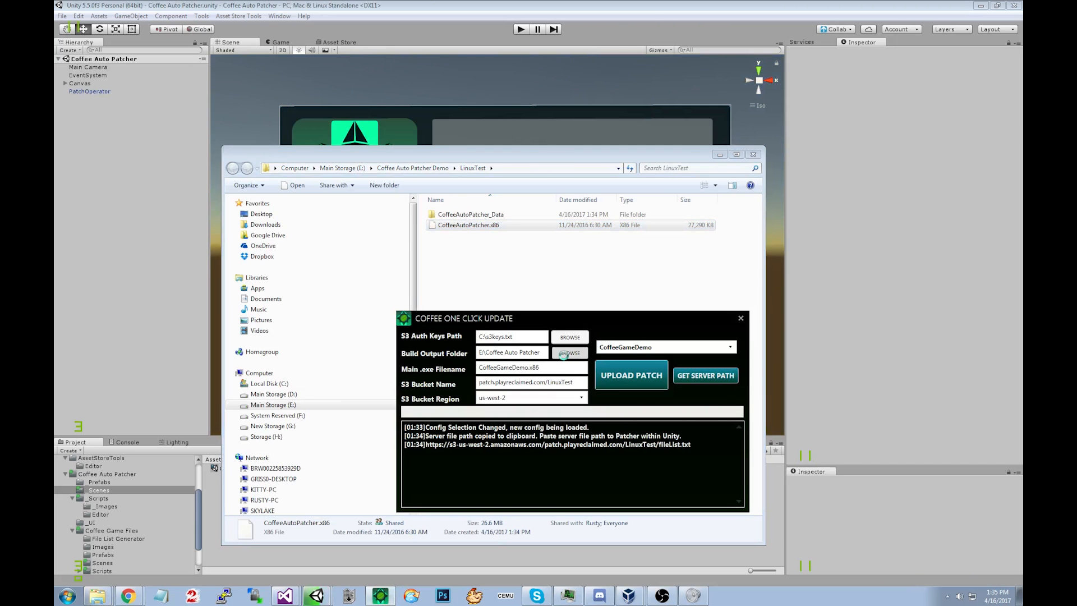
pyautogui.click(574, 305)
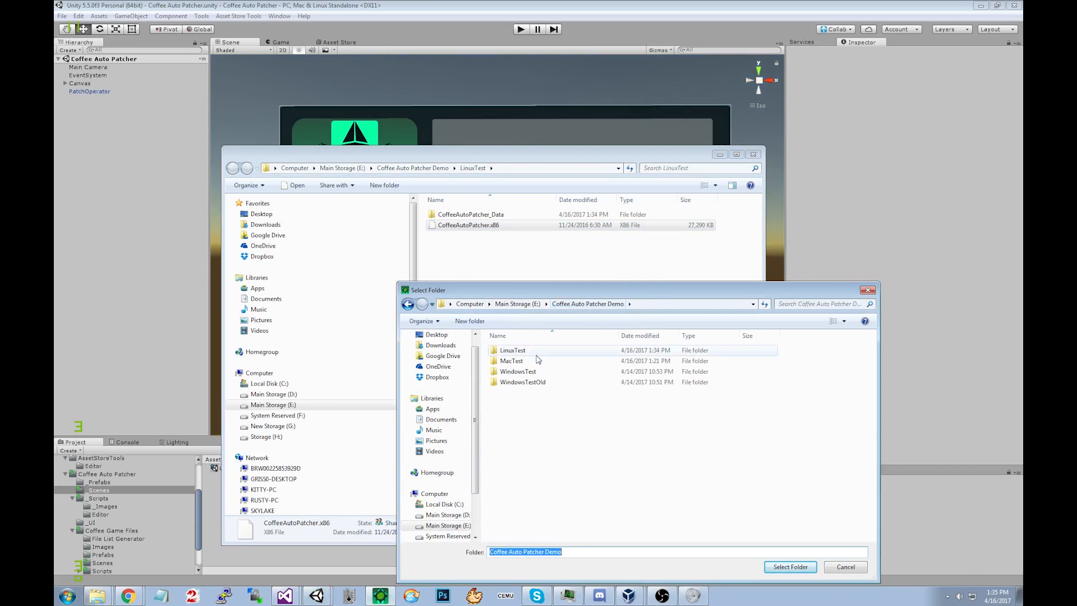
pyautogui.doubleClick(510, 350)
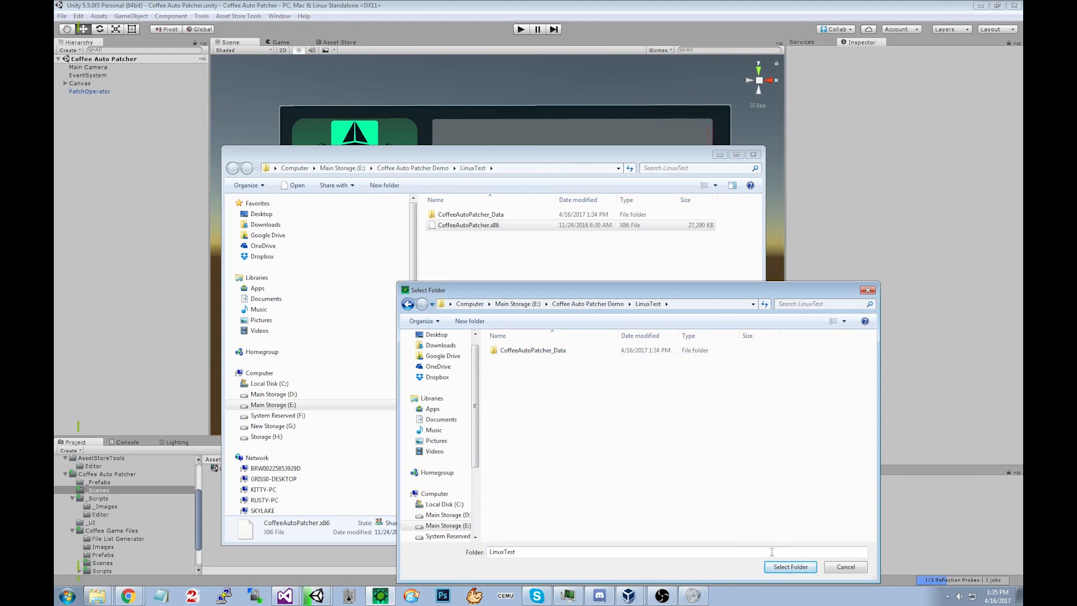
pyautogui.click(776, 567)
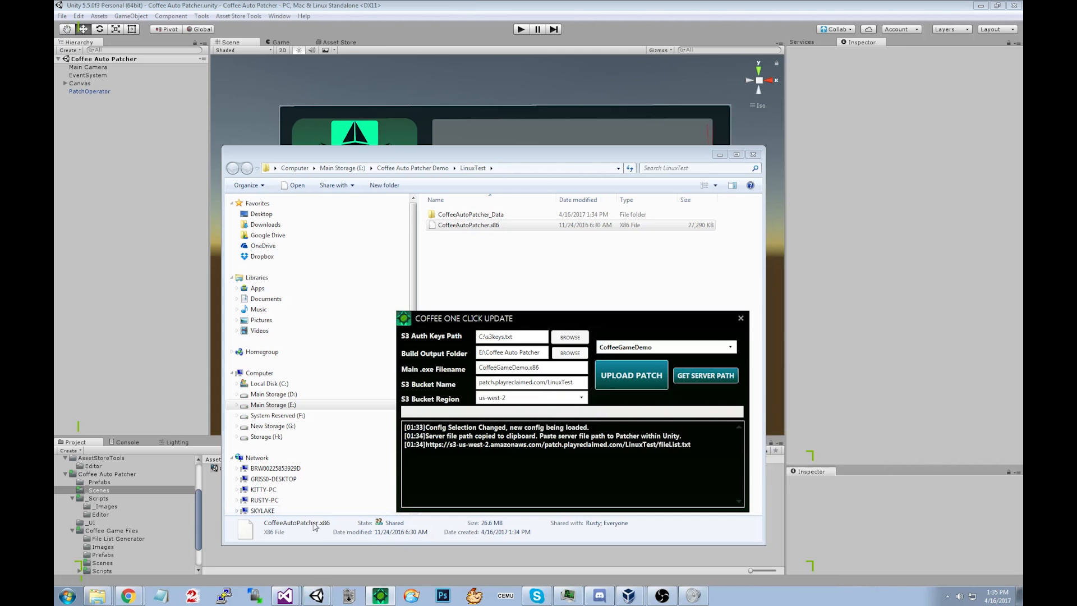
# Switch to the CoffeeGameDemo Unity project, close the build settings and remove the "Updated." line from the title scene's canvas text.
pyautogui.click(316, 595)
pyautogui.click(308, 558)
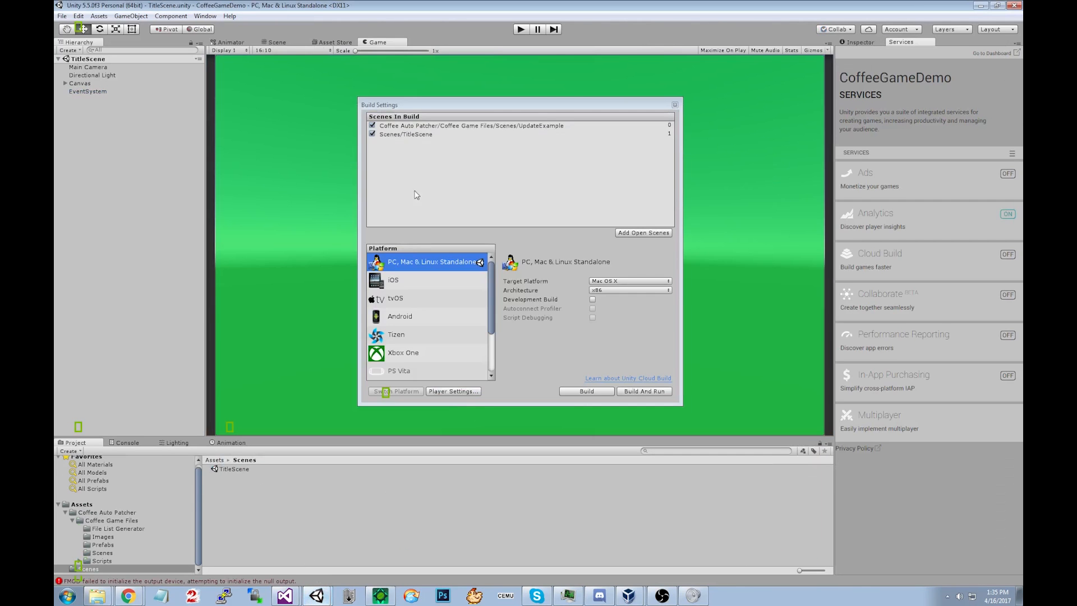
pyautogui.click(675, 102)
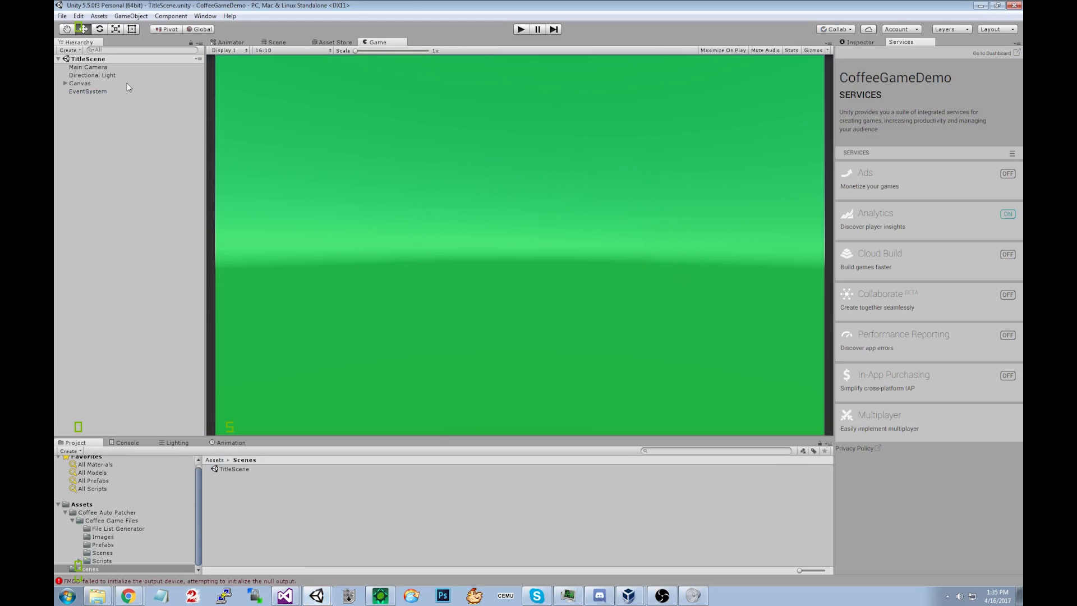
pyautogui.click(62, 84)
pyautogui.click(66, 83)
pyautogui.click(84, 92)
pyautogui.click(83, 99)
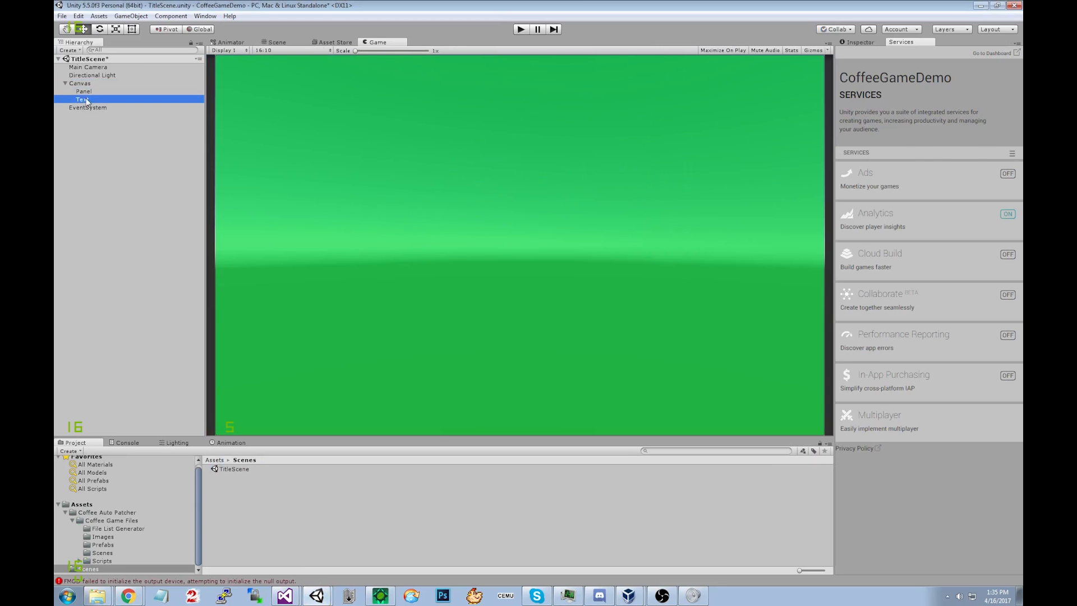
pyautogui.click(859, 42)
pyautogui.click(892, 214)
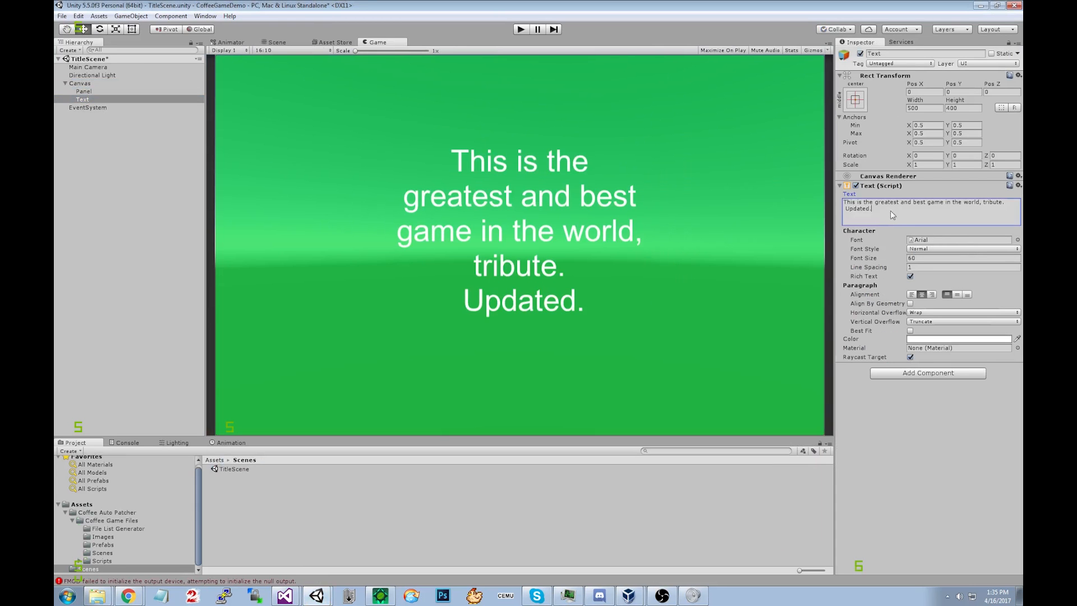
pyautogui.press('BackSpace')
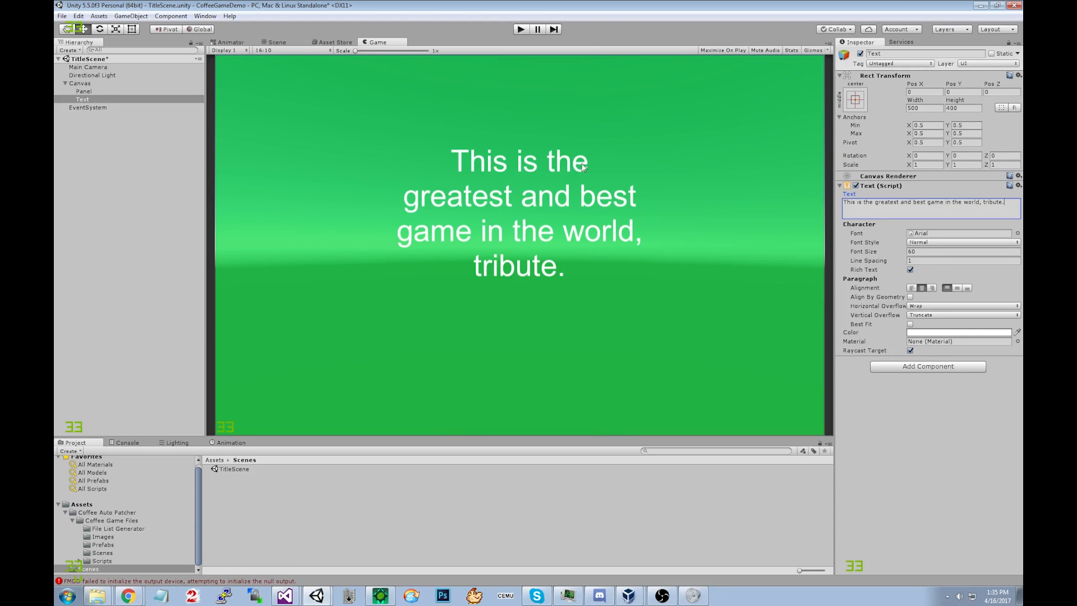
# Change the canvas Panel's image color to red (FF0000) and save the title scene.
pyautogui.click(105, 91)
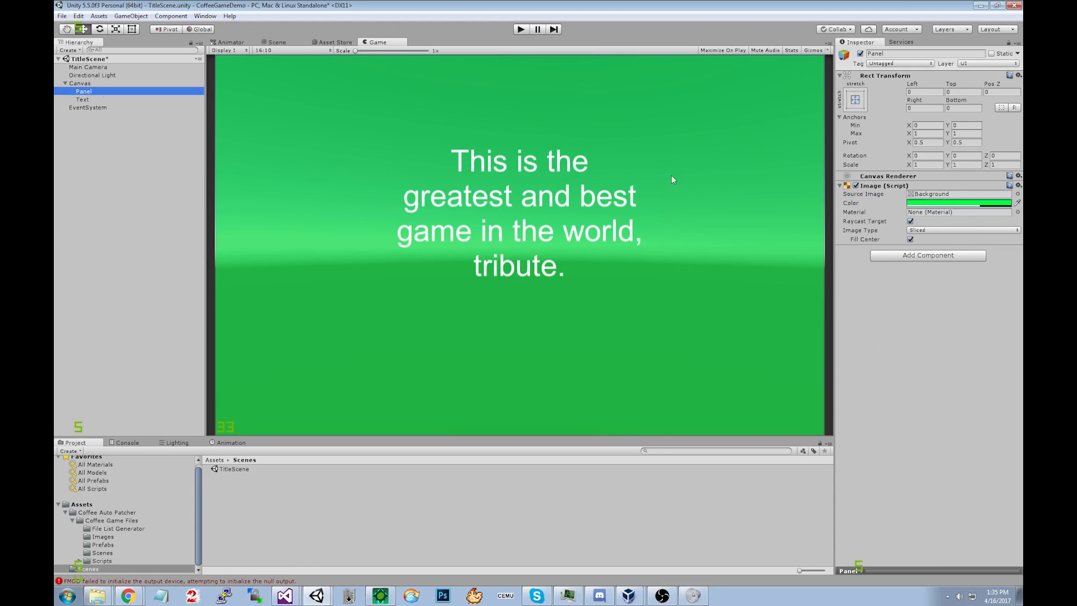
pyautogui.click(944, 203)
pyautogui.click(763, 363)
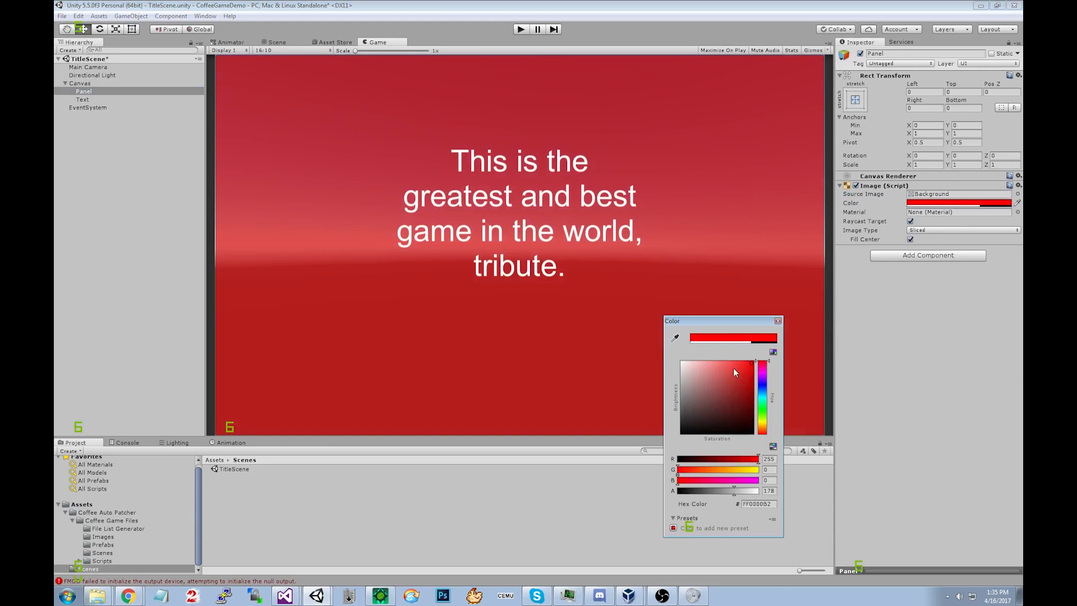
pyautogui.click(778, 321)
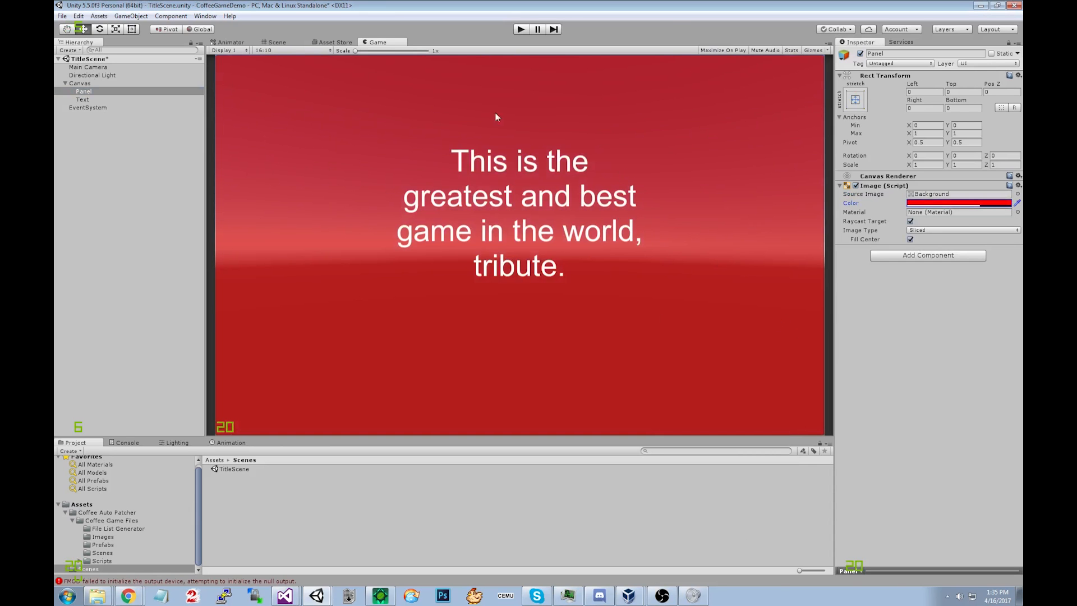
pyautogui.hotkey('ctrl', 's')
pyautogui.click(66, 83)
# In the UpdateExample scene, set UpdateOperator's server file list URL to the copied LinuxTest/fileList.txt address and its build operating system to Linux, then save.
pyautogui.click(101, 553)
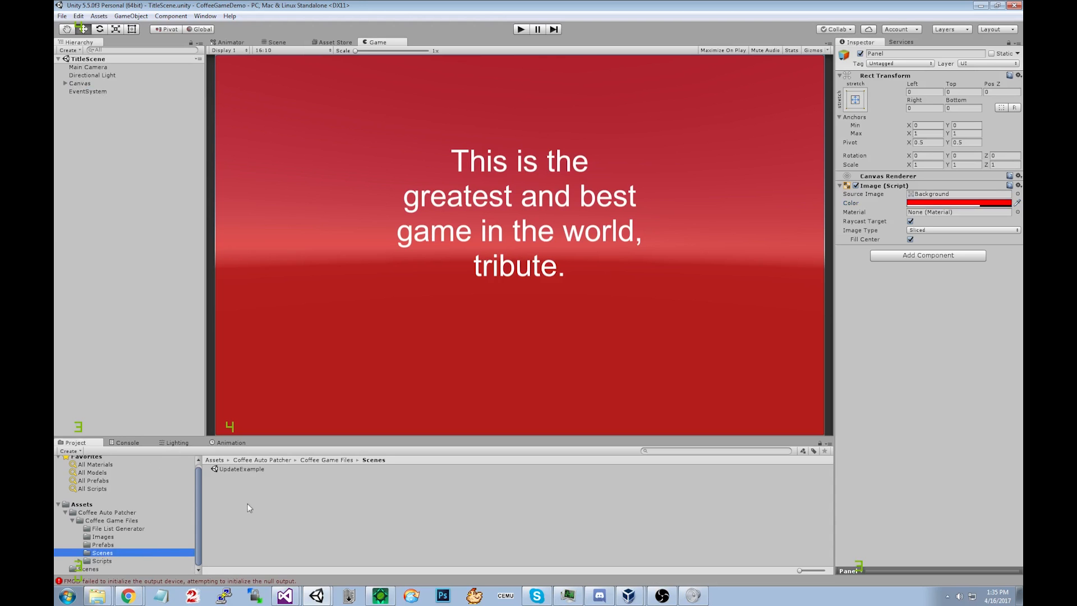
pyautogui.doubleClick(247, 469)
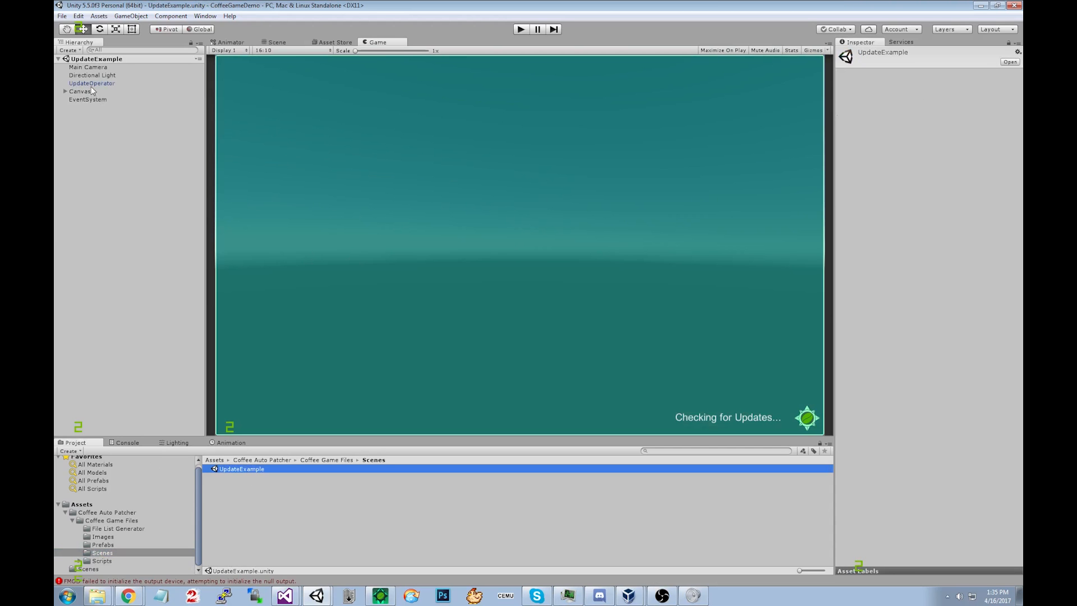
pyautogui.click(91, 84)
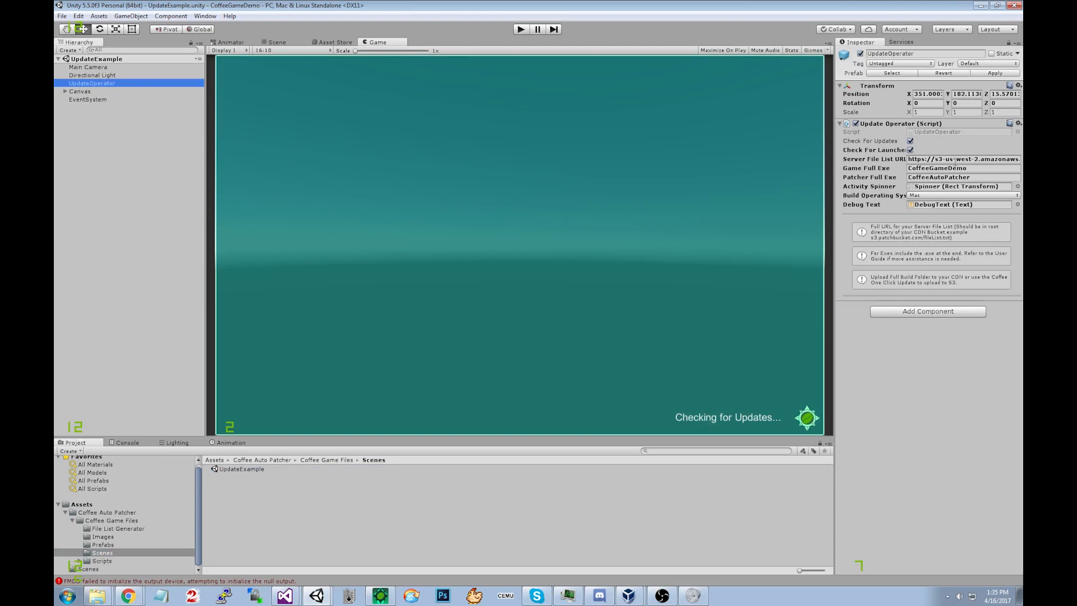
pyautogui.click(956, 160)
pyautogui.hotkey('ctrl', 'v')
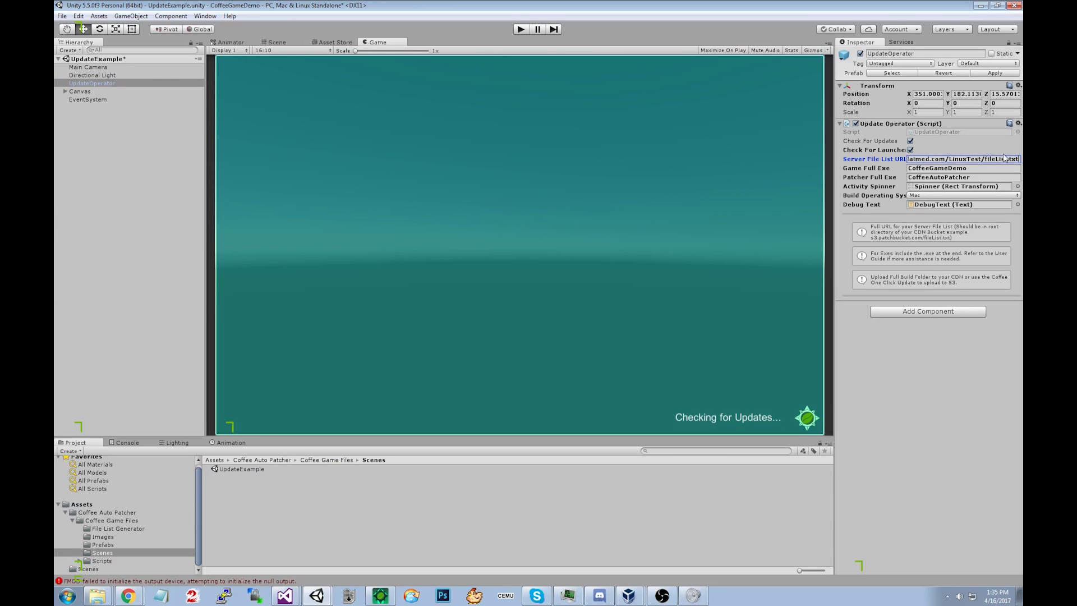
pyautogui.click(914, 196)
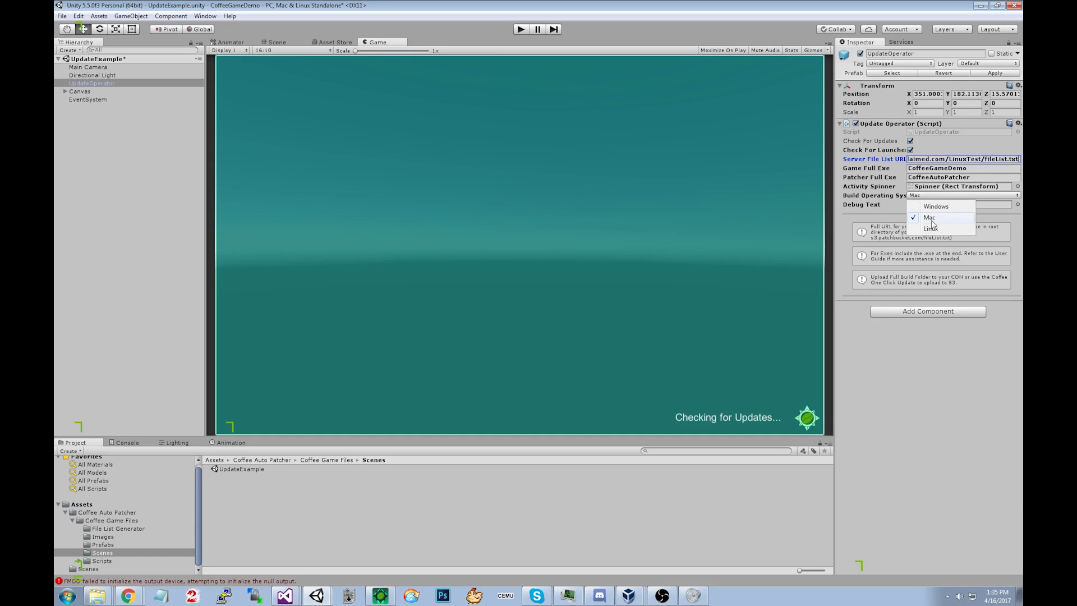
pyautogui.click(936, 228)
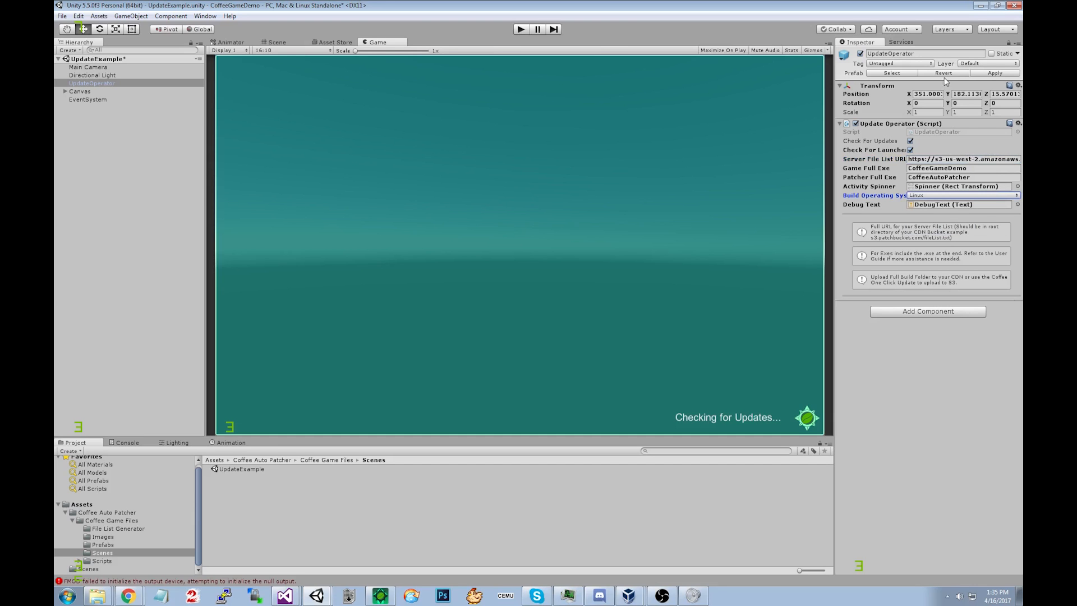
pyautogui.hotkey('ctrl', 's')
# Set the standalone build's target platform to Linux in the build settings.
pyautogui.click(62, 16)
pyautogui.click(79, 115)
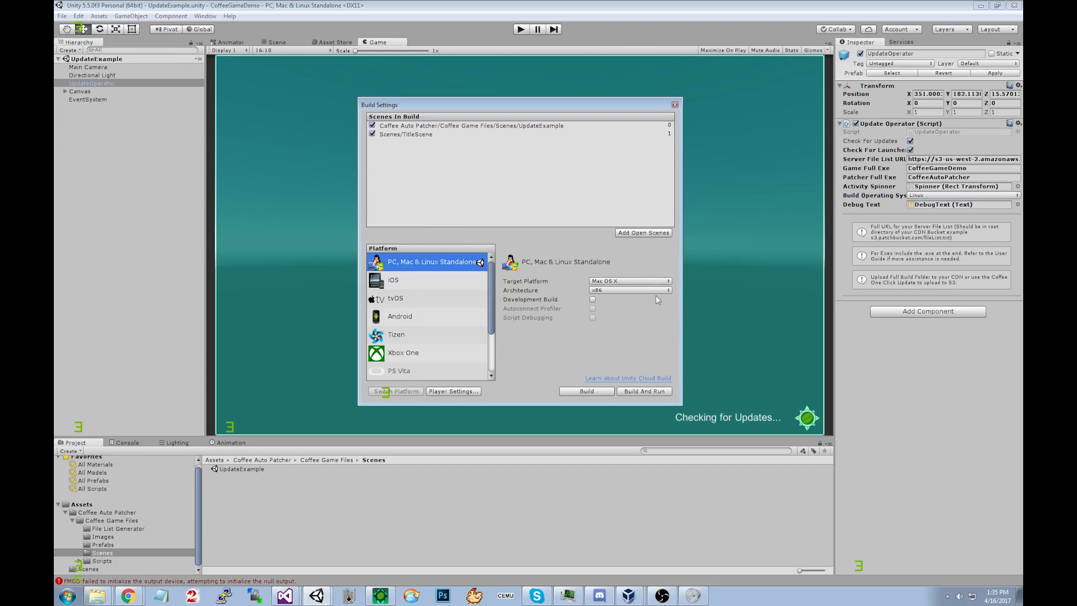
pyautogui.click(635, 283)
pyautogui.click(618, 316)
pyautogui.click(583, 392)
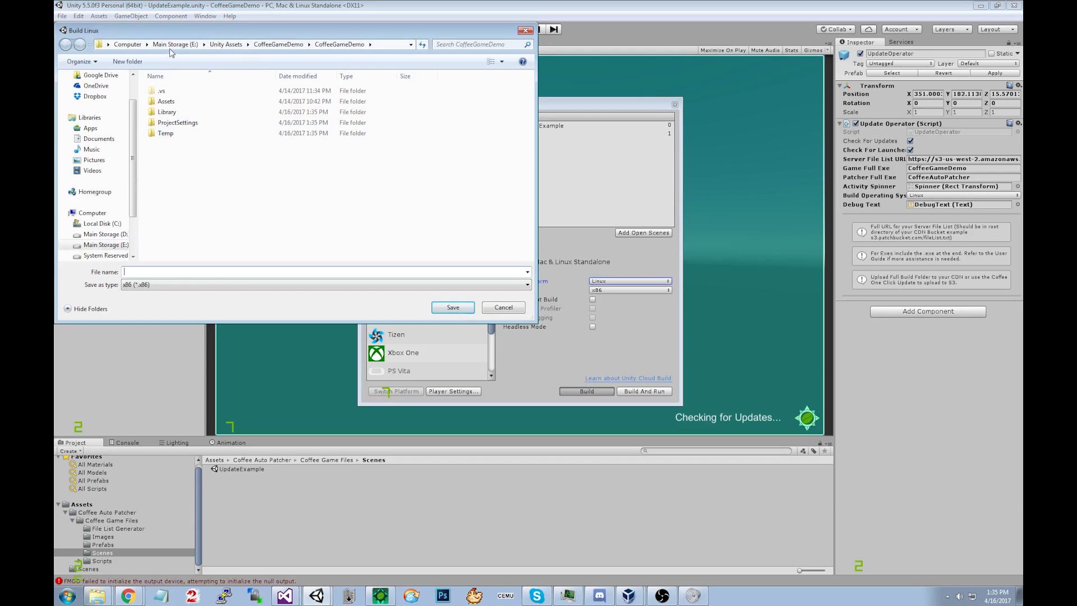
pyautogui.click(174, 45)
pyautogui.scroll(-3, 333, 167)
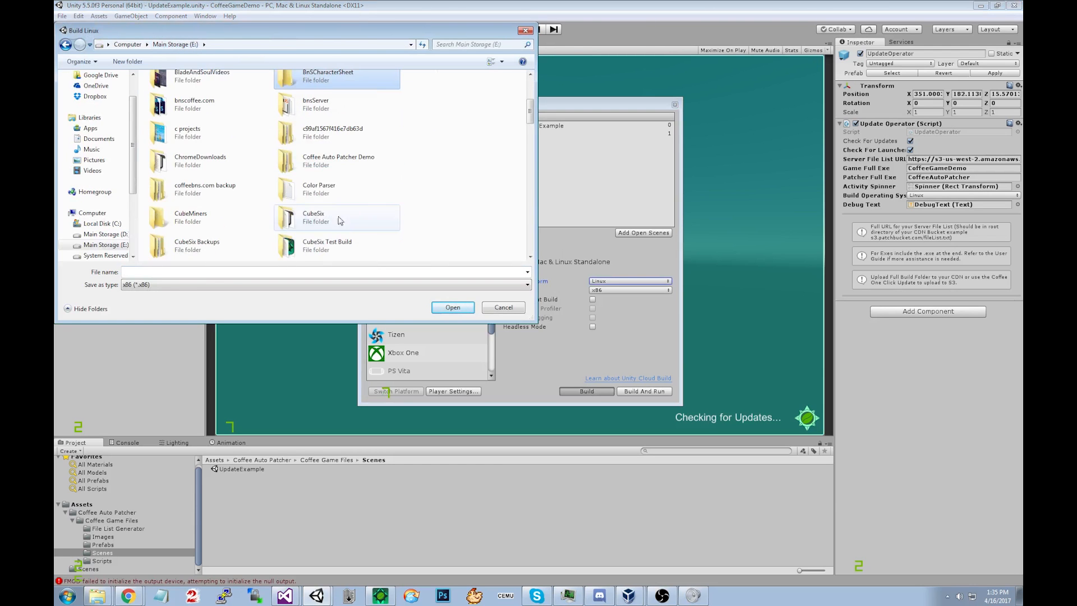
pyautogui.doubleClick(334, 163)
pyautogui.doubleClick(171, 92)
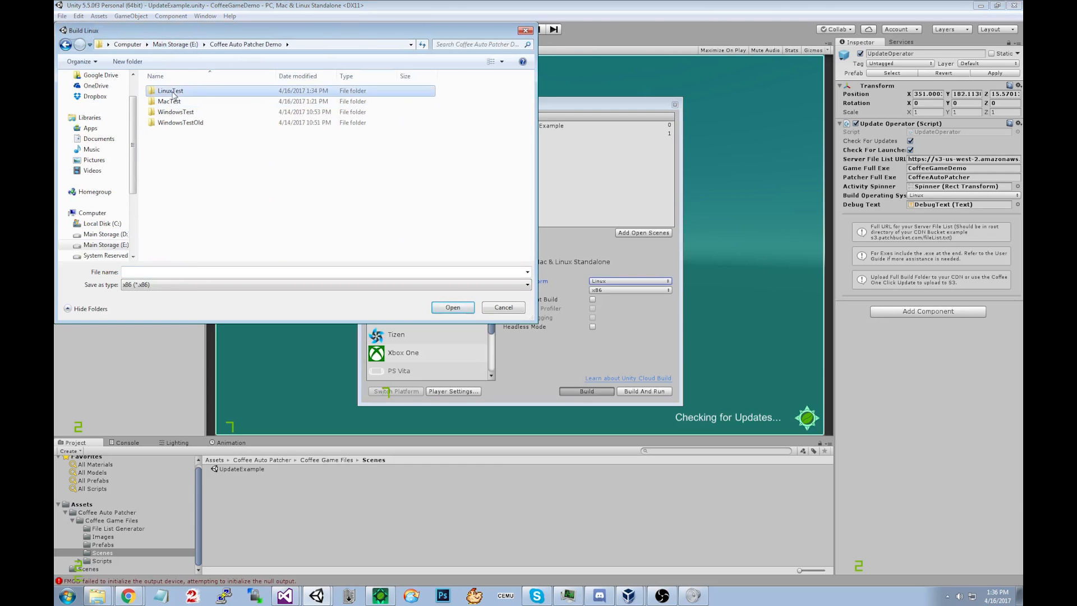
pyautogui.write('C')
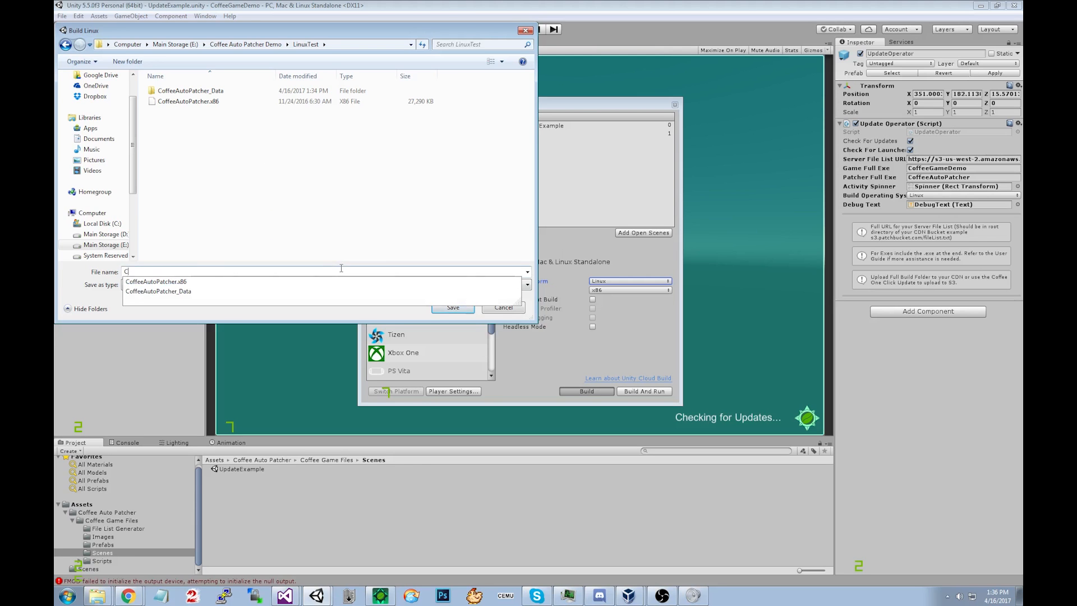
pyautogui.write('offeeGameDemo')
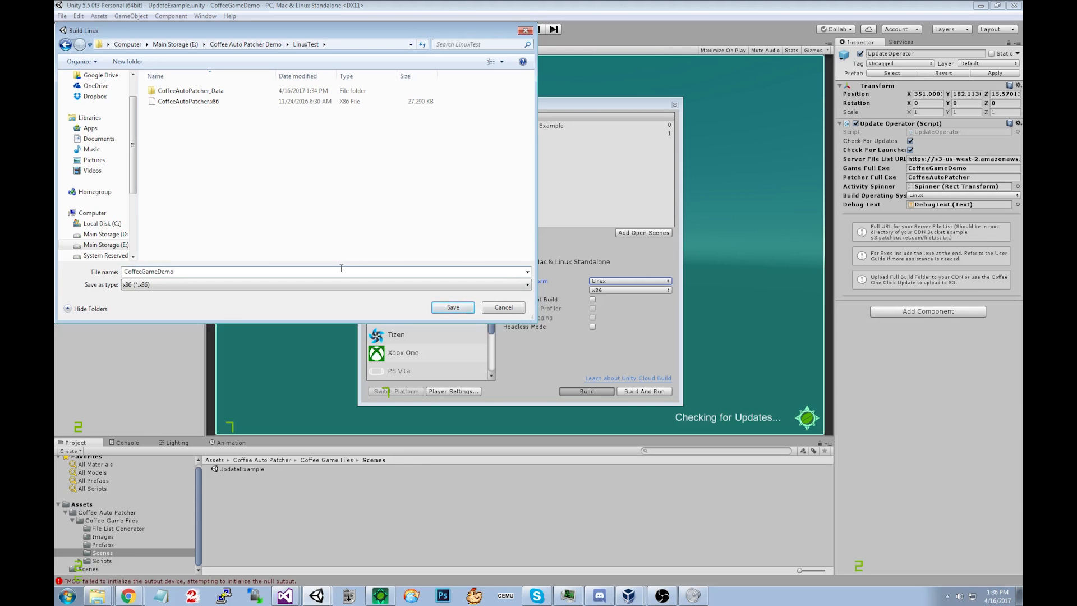
pyautogui.click(503, 312)
# Set UpdateOperator's game executable to CoffeeGameDemo.x86 and patcher executable to CoffeeAutoPatcher.x86, and save the scene.
pyautogui.click(979, 168)
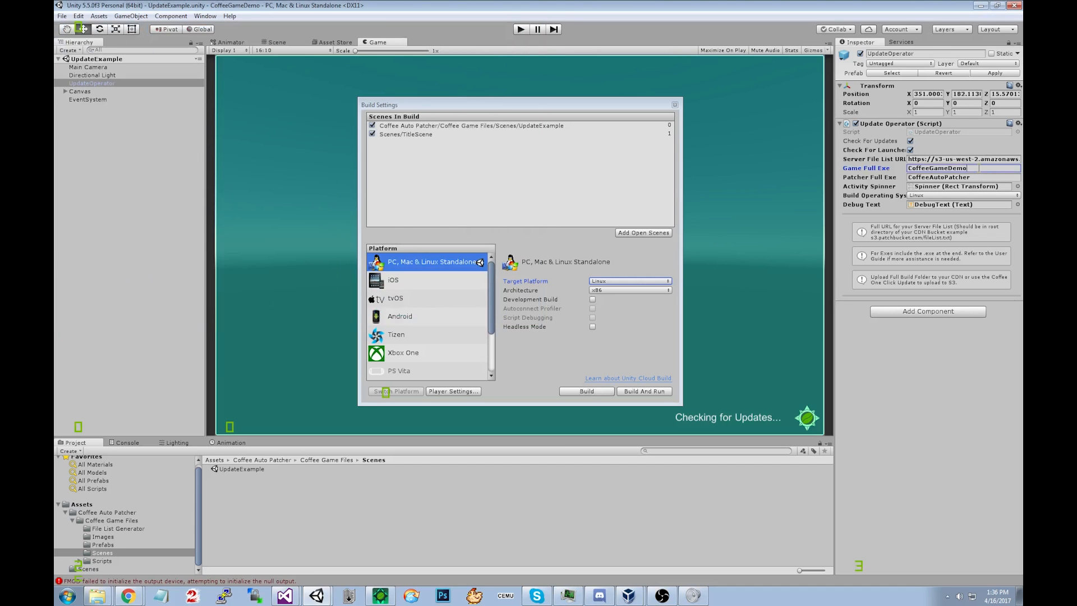
pyautogui.write('.x86')
pyautogui.press('Tab')
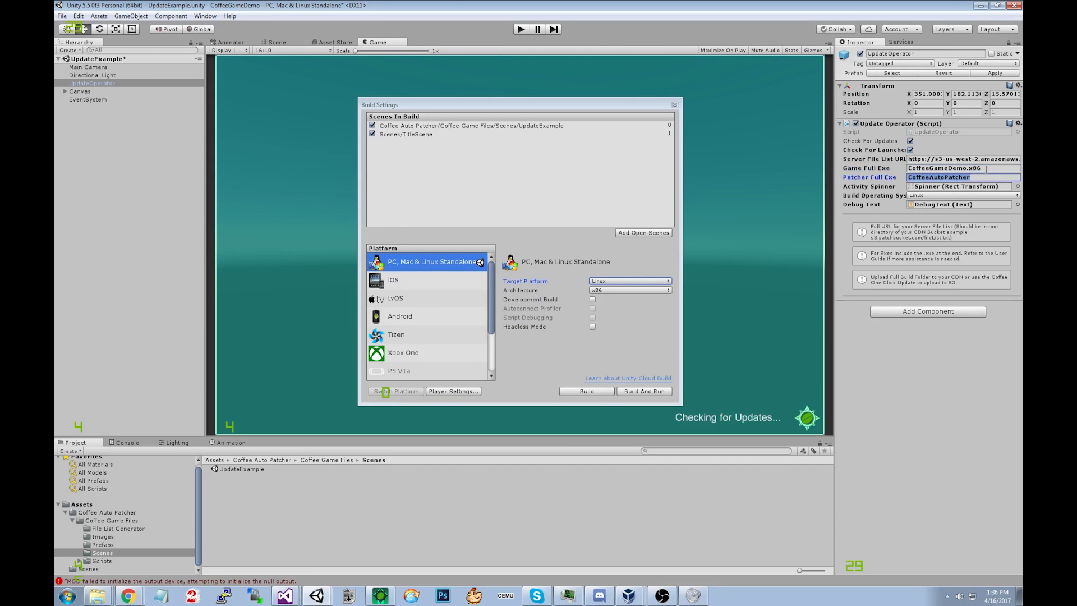
pyautogui.write('.x86')
pyautogui.hotkey('ctrl', 's')
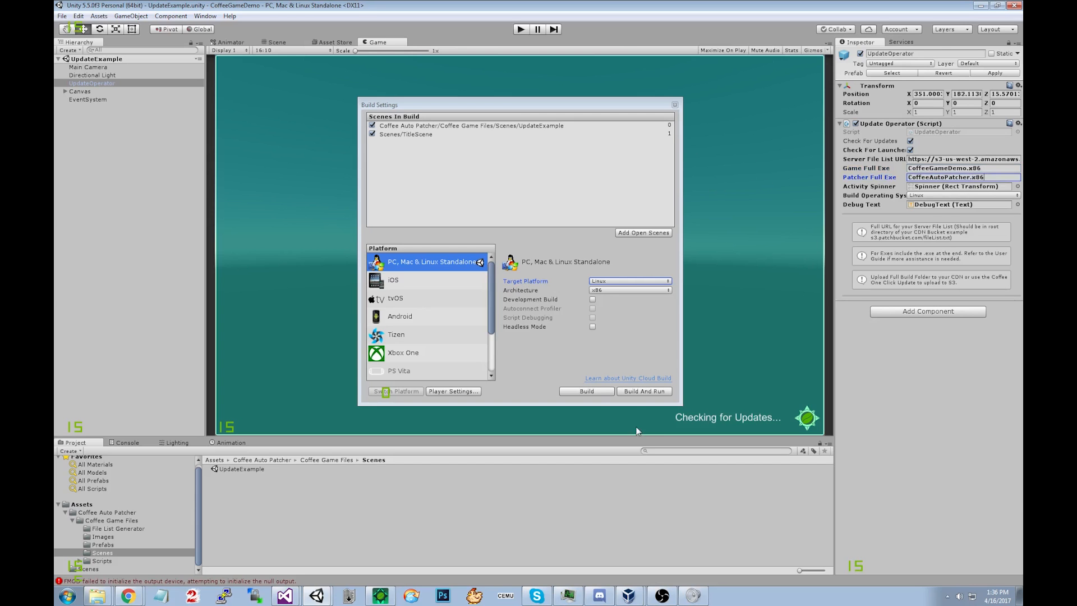
# Build the game as CoffeeGameDemo into the LinuxTest folder of Coffee Auto Patcher Demo on the E drive.
pyautogui.click(575, 391)
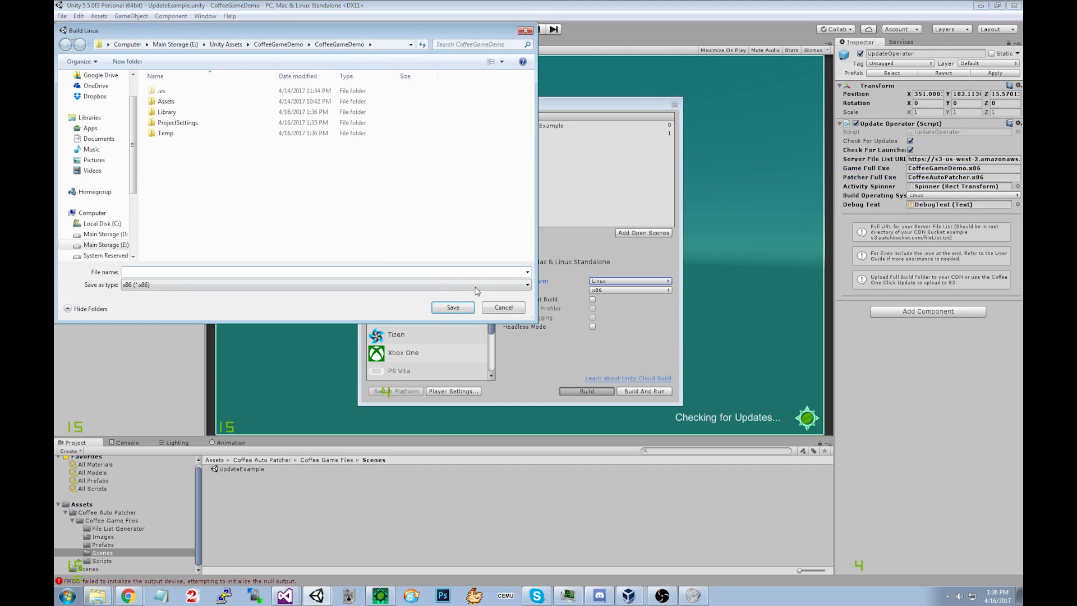
pyautogui.click(175, 44)
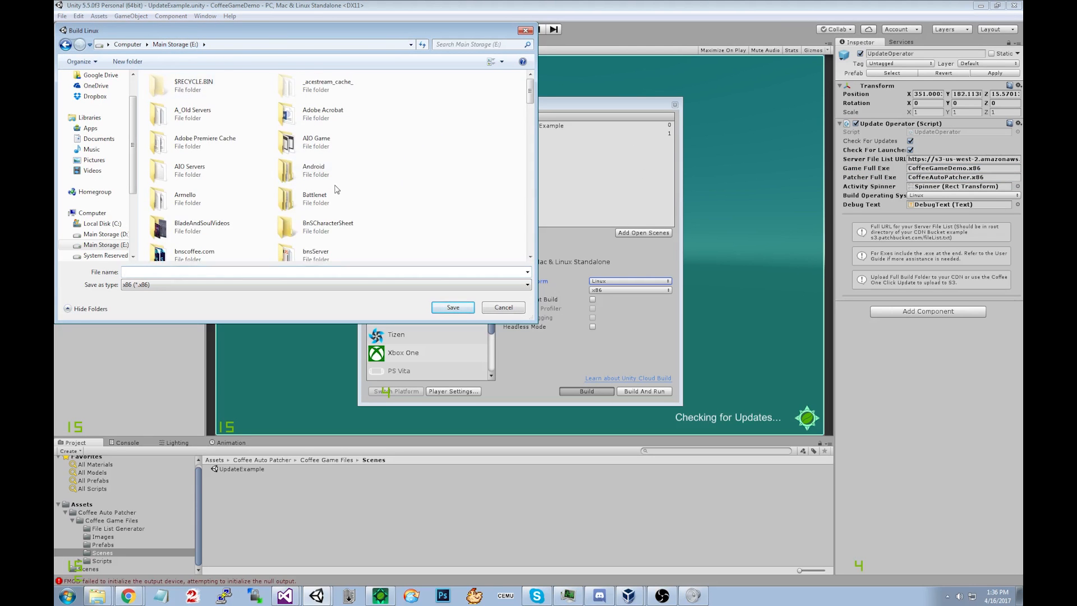
pyautogui.doubleClick(339, 162)
pyautogui.doubleClick(185, 91)
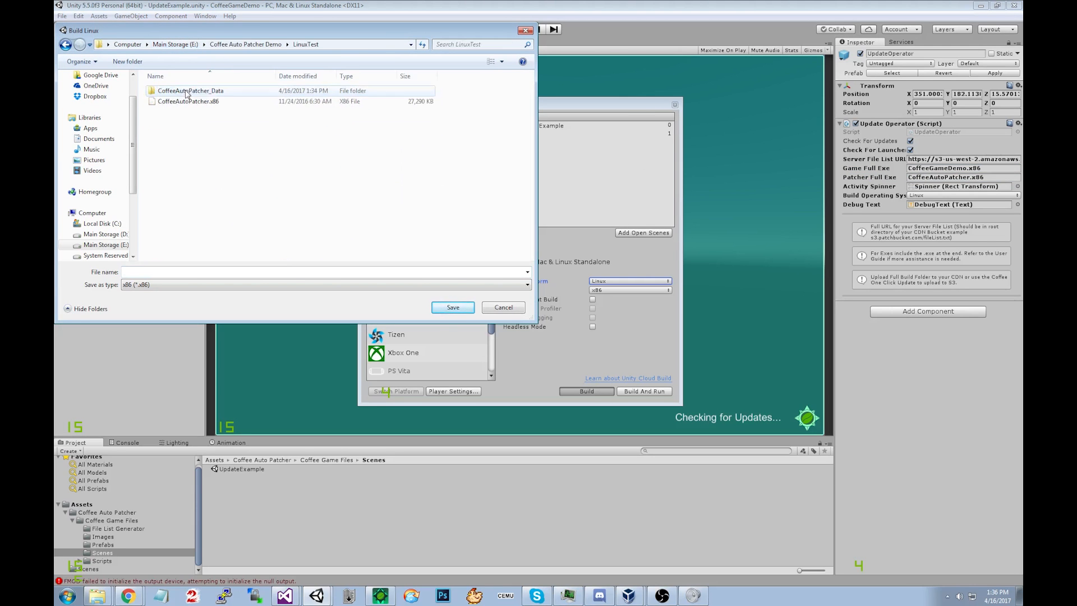
pyautogui.click(184, 271)
pyautogui.write('CoffeeGameDemo')
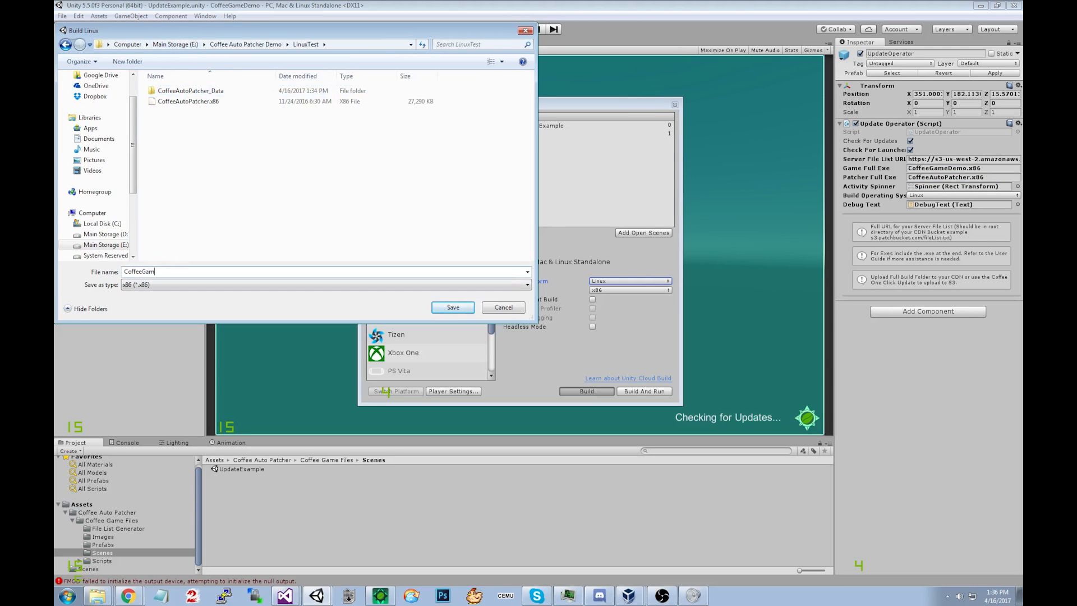
pyautogui.click(455, 307)
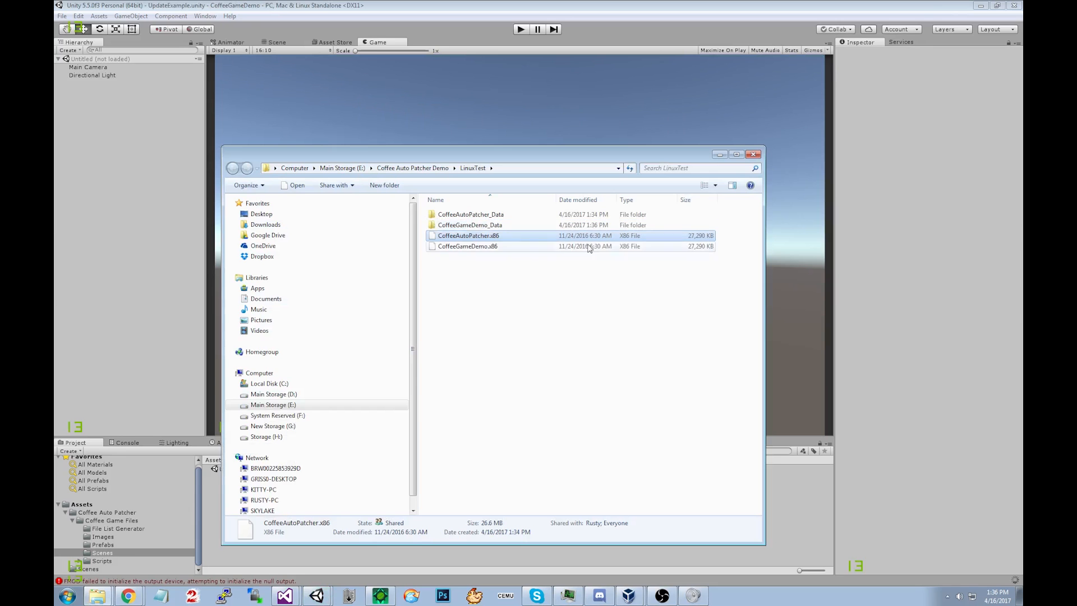
pyautogui.click(567, 311)
pyautogui.moveTo(472, 272); pyautogui.dragTo(447, 236)
pyautogui.click(492, 302)
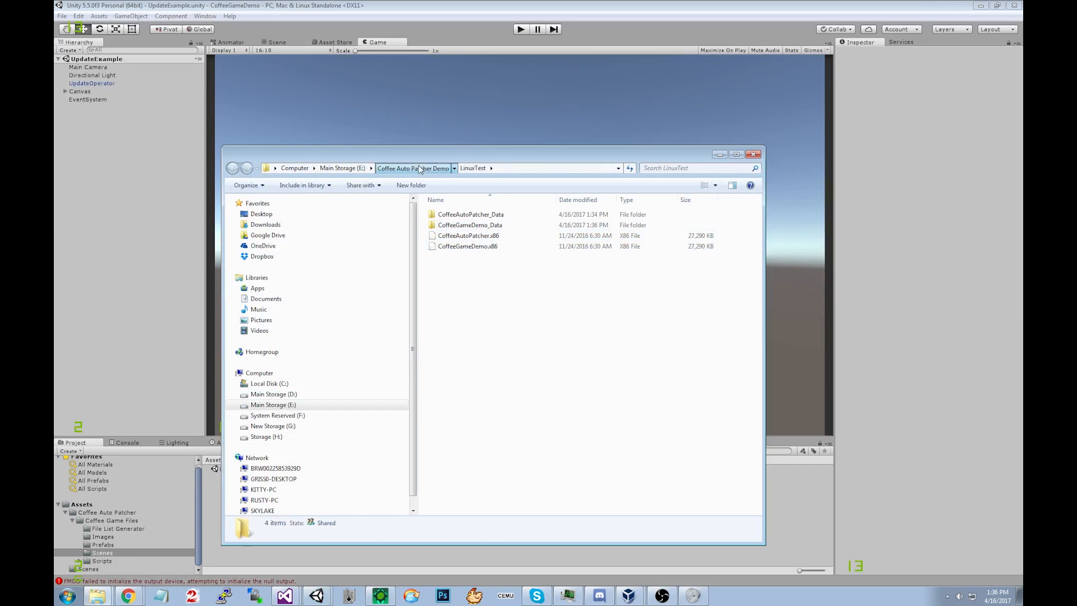
# Copy changelog.txt from the MacTest folder into the LinuxTest folder.
pyautogui.click(424, 168)
pyautogui.doubleClick(454, 225)
pyautogui.click(447, 238)
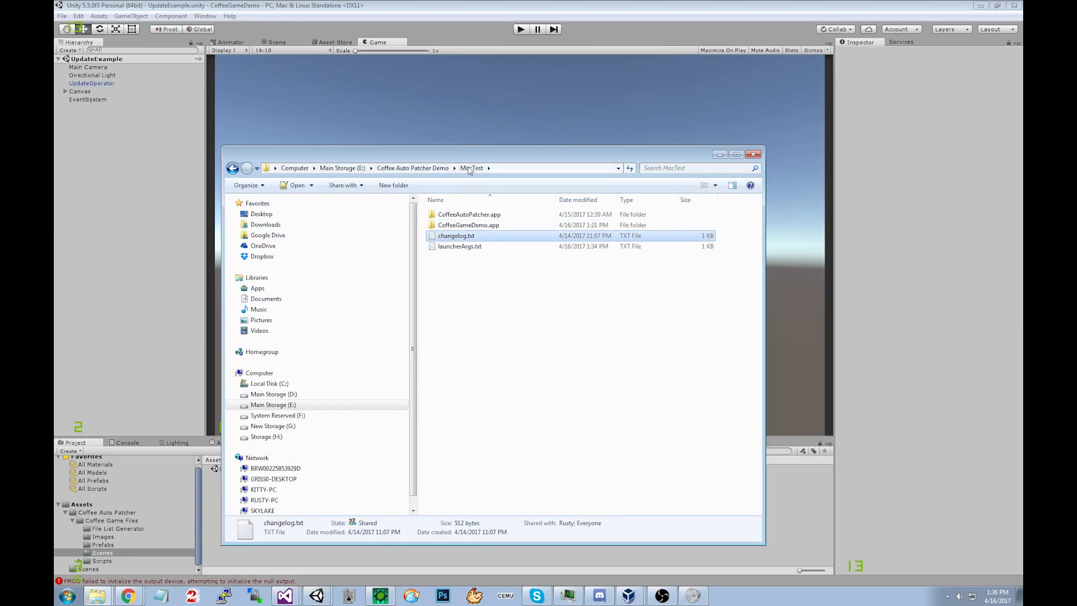
pyautogui.click(412, 167)
pyautogui.doubleClick(438, 216)
pyautogui.hotkey('ctrl', 'v')
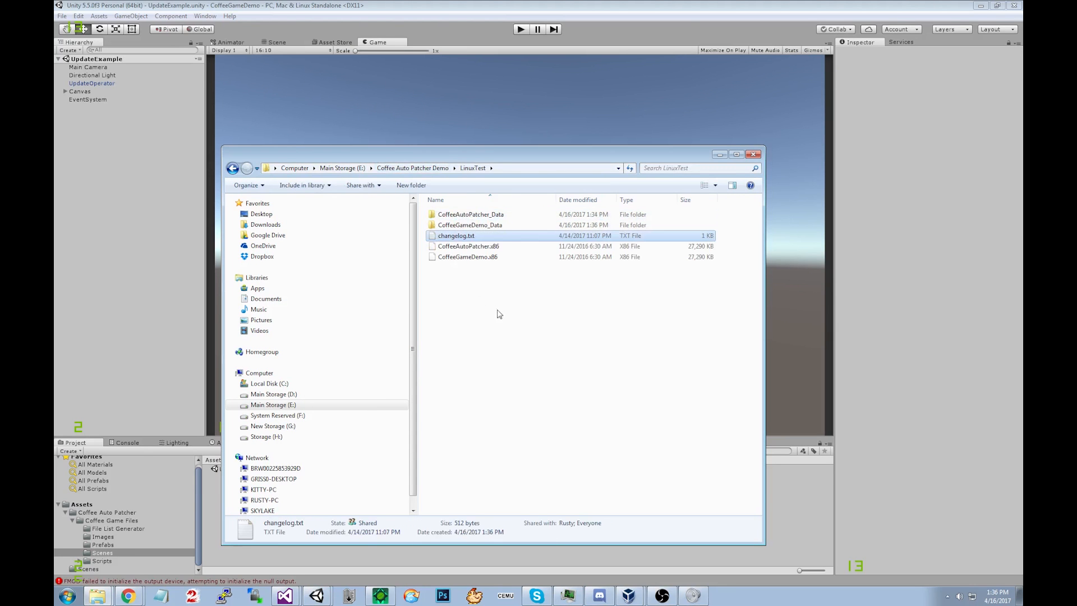
# Open the LinuxTest changelog.txt, replace "Mac" with "Linux" in the client release heading, save it and move the editor window out of the way.
pyautogui.doubleClick(457, 237)
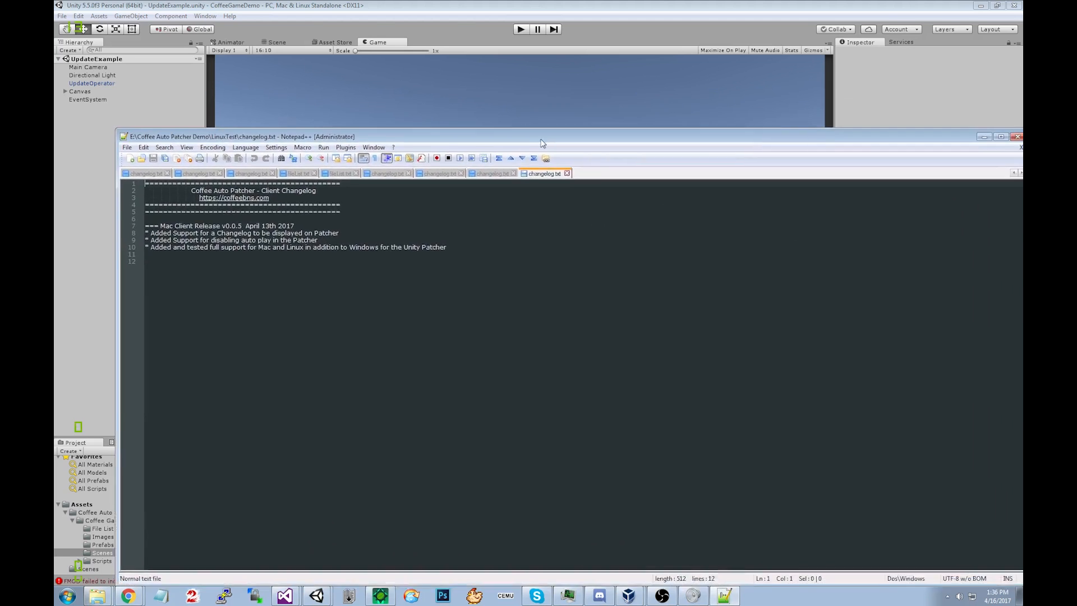
pyautogui.doubleClick(148, 215)
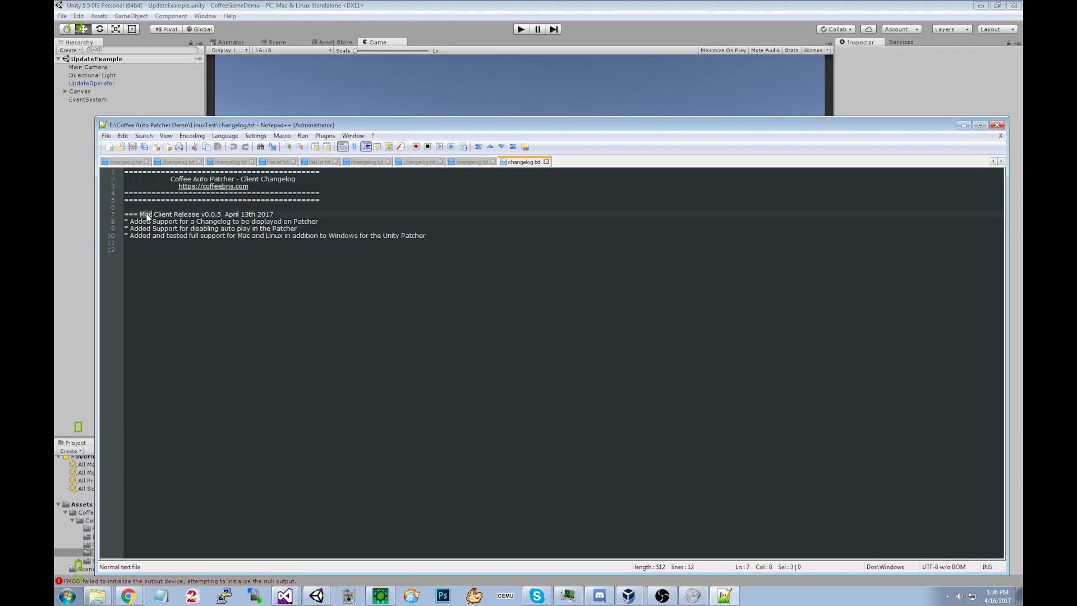
pyautogui.write('Linus')
pyautogui.hotkey('ctrl', 's')
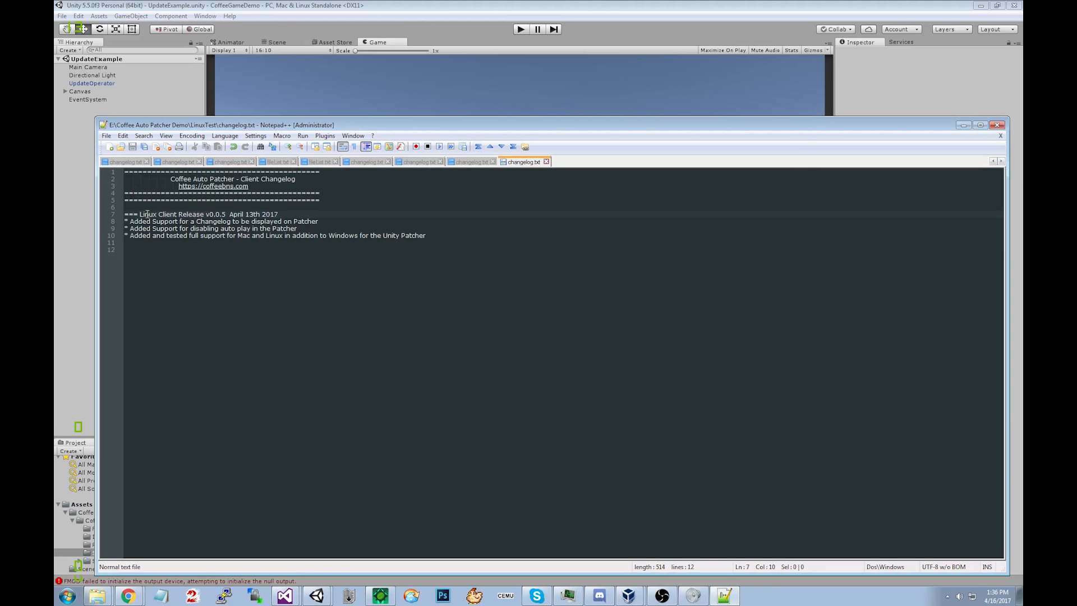
pyautogui.click(534, 252)
pyautogui.moveTo(688, 128); pyautogui.dragTo(1076, 151)
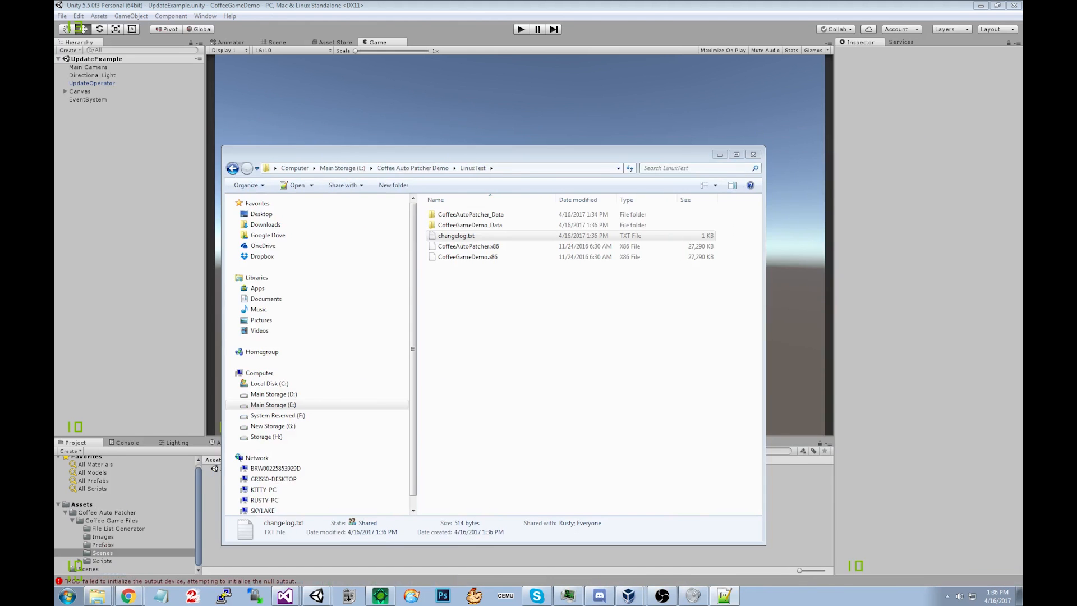
pyautogui.click(674, 336)
pyautogui.moveTo(494, 294); pyautogui.dragTo(471, 205)
pyautogui.click(525, 340)
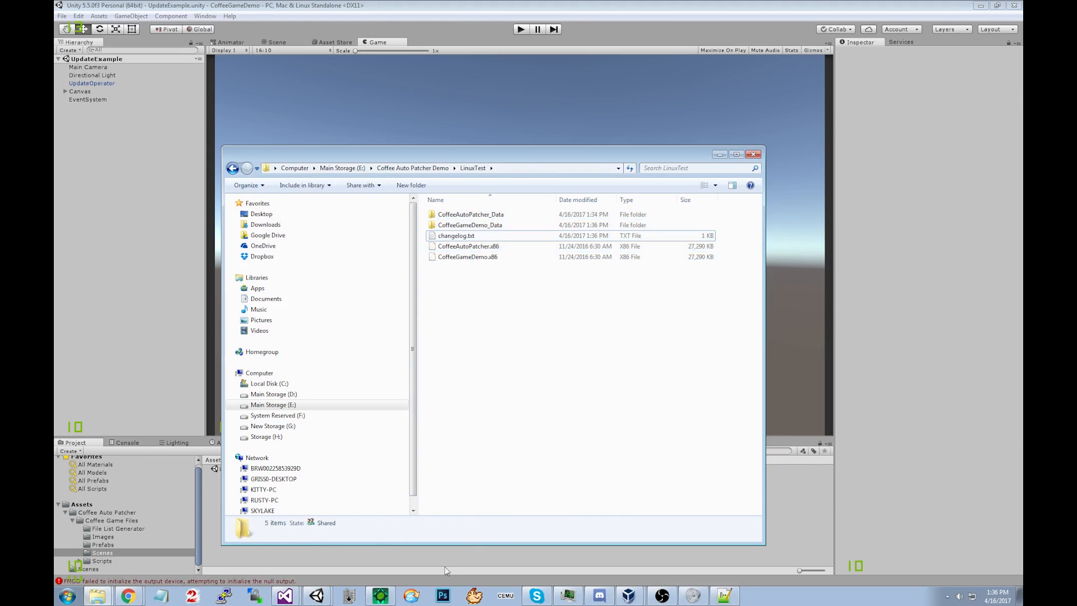
# Switch to Coffee One Click Update, check the full build output folder path and main executable filename, and upload the CoffeeGameDemo patch.
pyautogui.click(391, 596)
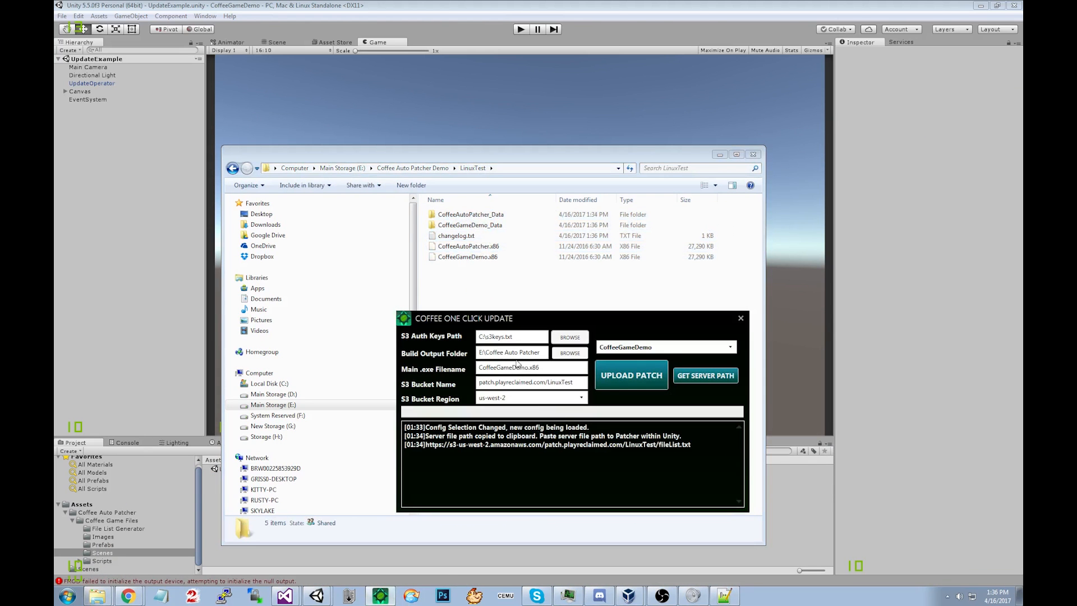
pyautogui.moveTo(506, 352); pyautogui.dragTo(553, 355)
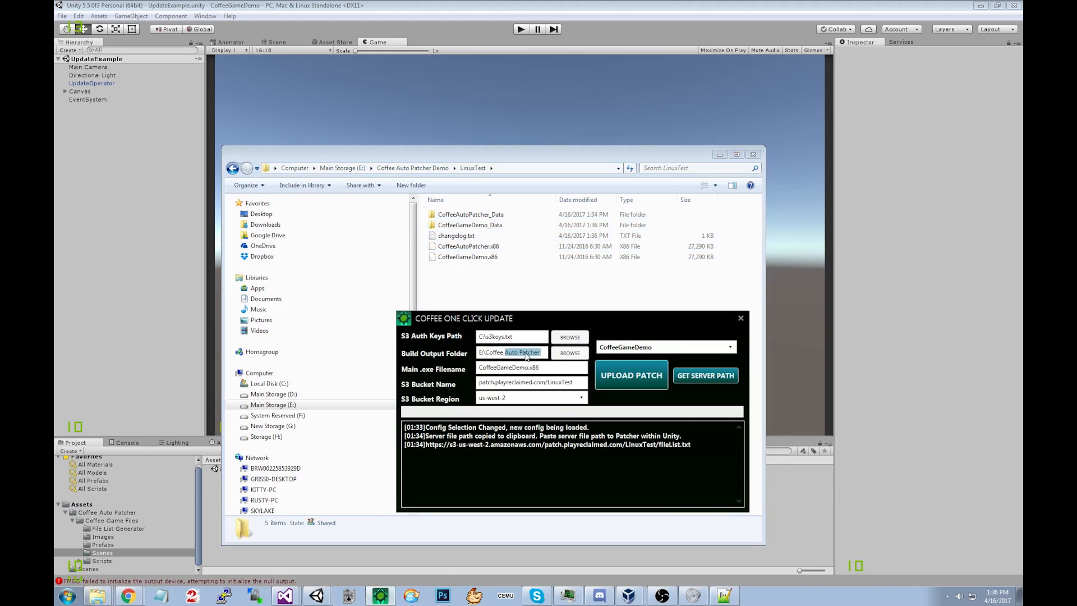
pyautogui.click(526, 354)
pyautogui.press('Right')
pyautogui.press('Right')
pyautogui.press('Right')
pyautogui.press('Right')
pyautogui.press('Right')
pyautogui.press('Right')
pyautogui.press('Right')
pyautogui.press('Right')
pyautogui.press('Right')
pyautogui.press('Right')
pyautogui.press('Right')
pyautogui.press('Right')
pyautogui.press('Right')
pyautogui.press('Right')
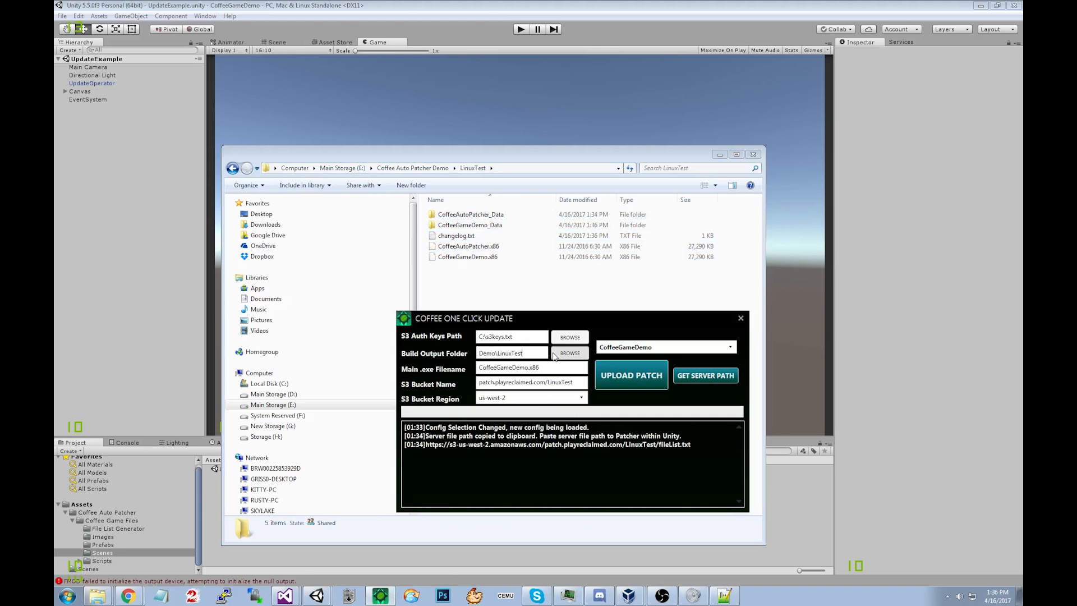
pyautogui.click(519, 368)
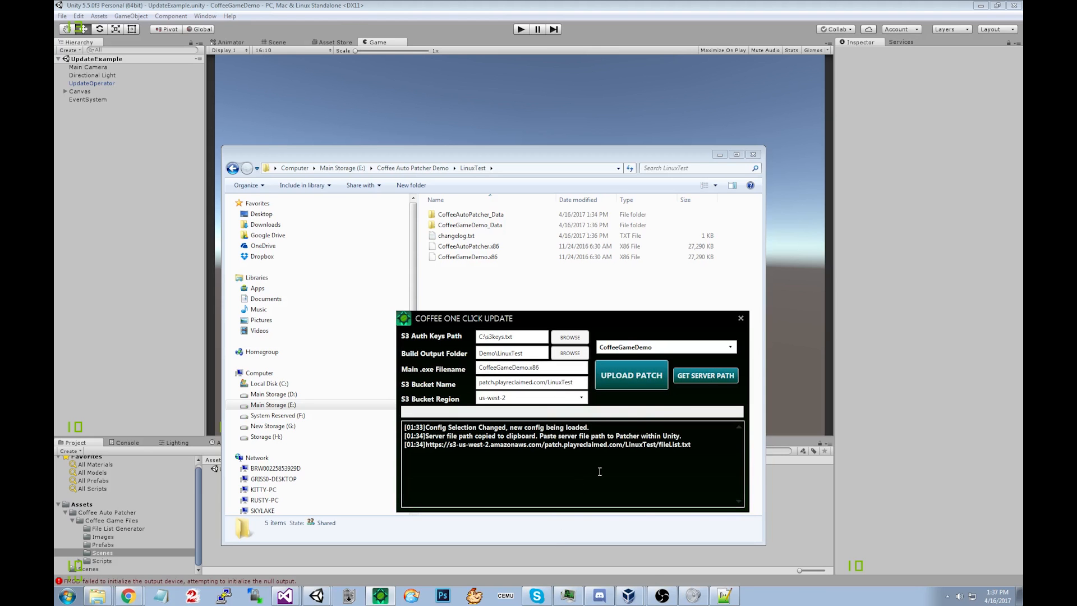
pyautogui.click(627, 379)
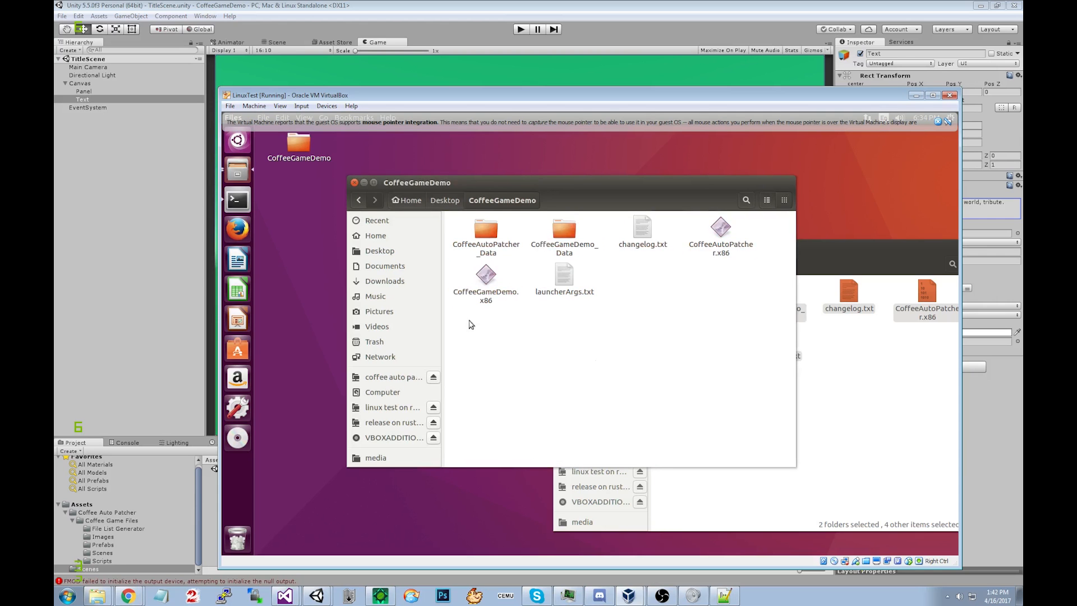
# Allow CoffeeGameDemo.x86 in the CoffeeGameDemo folder to be executed as a program, and close its properties.
pyautogui.rightClick(478, 281)
pyautogui.click(479, 281)
pyautogui.rightClick(482, 281)
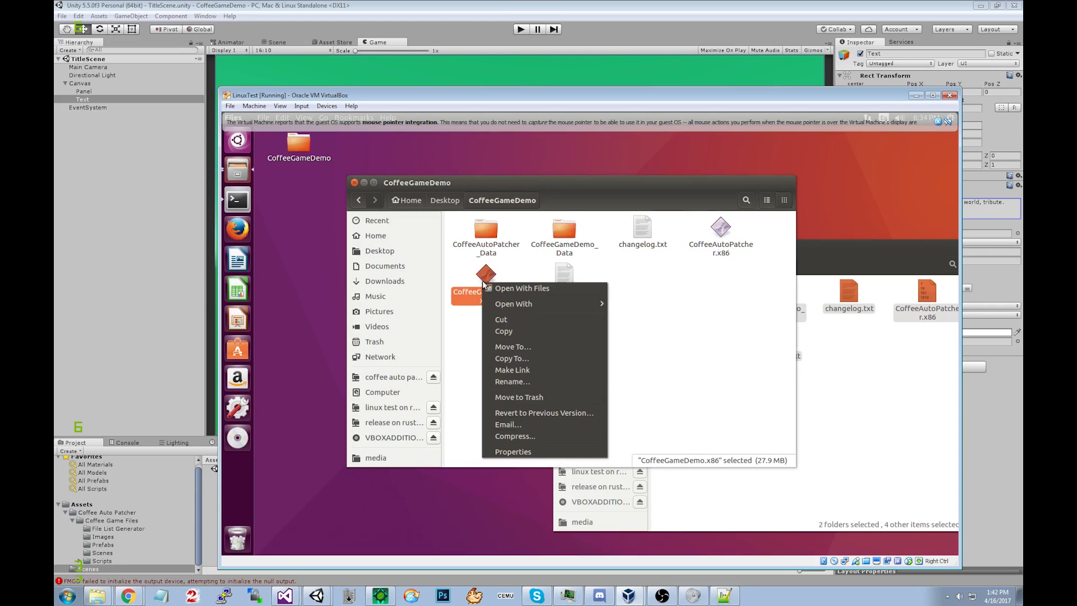
pyautogui.click(516, 451)
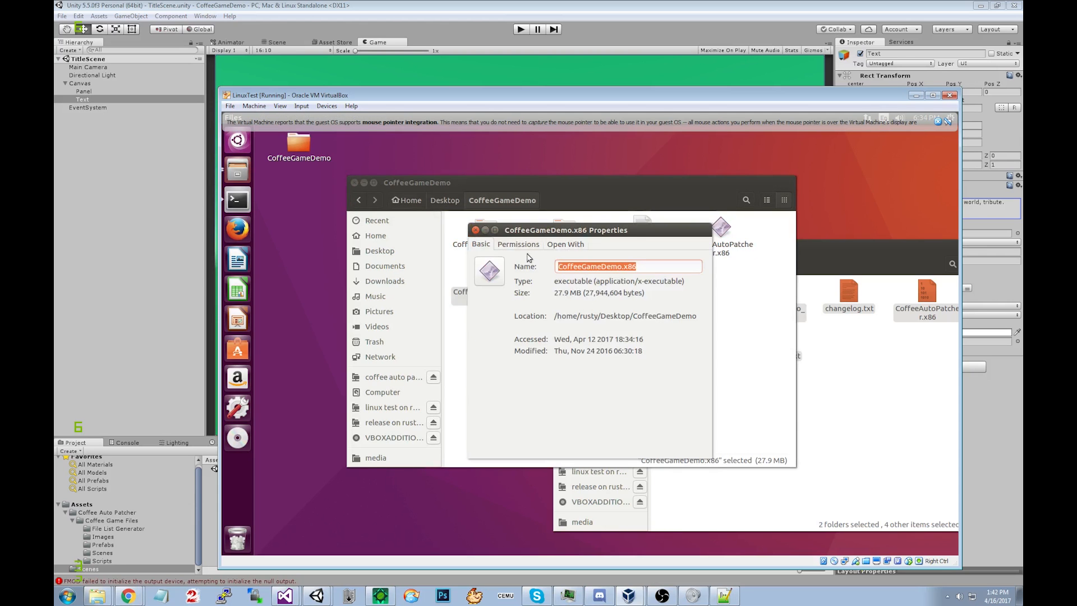
pyautogui.click(519, 244)
pyautogui.click(547, 384)
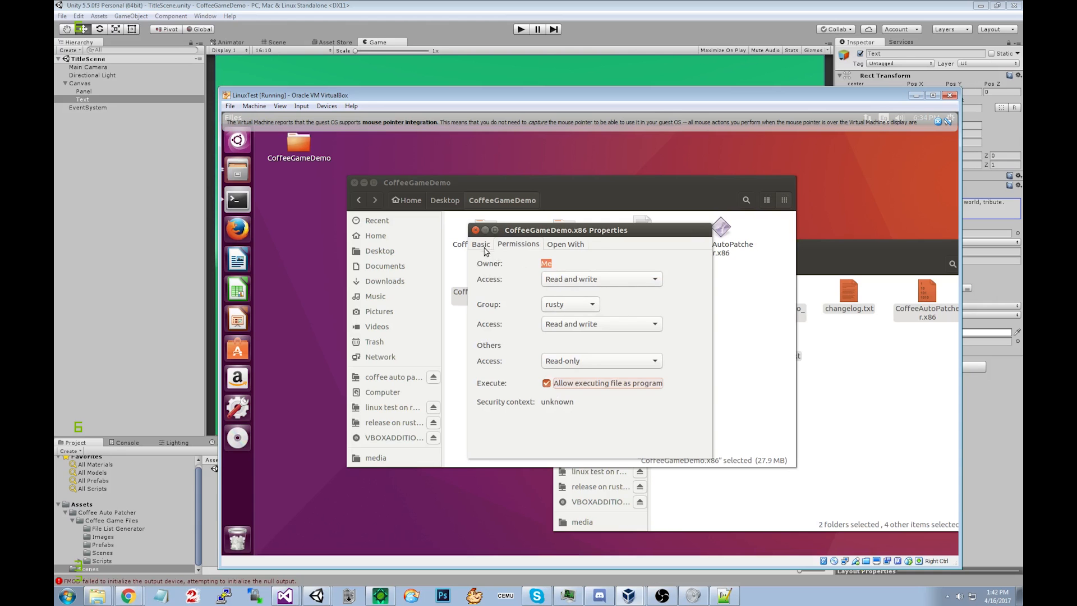
pyautogui.click(475, 230)
# Allow CoffeeAutoPatcher.x86 to be executed as a program, and close its properties.
pyautogui.rightClick(724, 230)
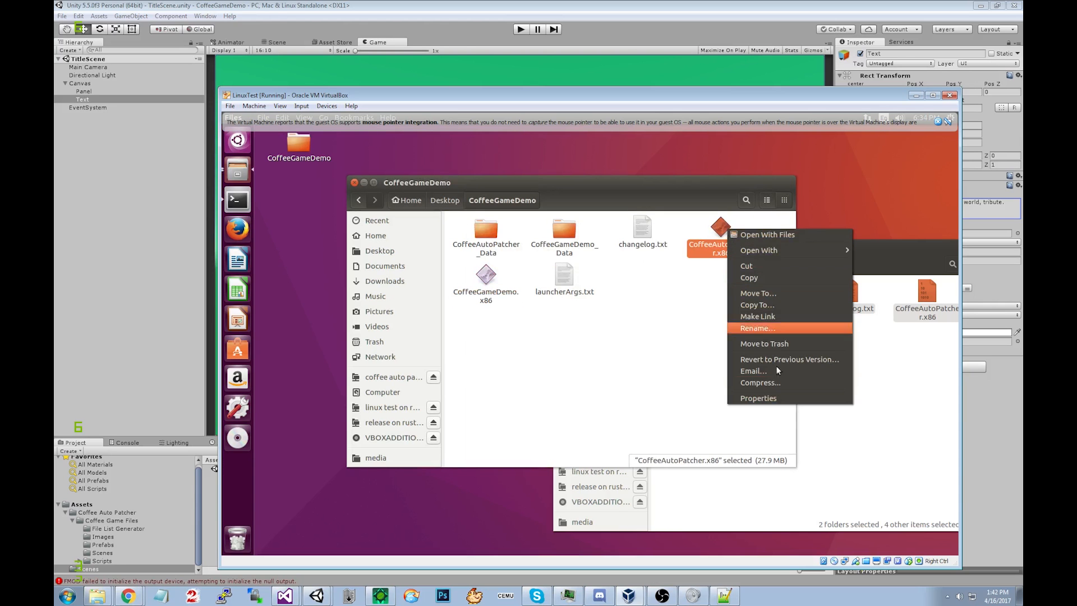
pyautogui.click(777, 401)
pyautogui.click(517, 247)
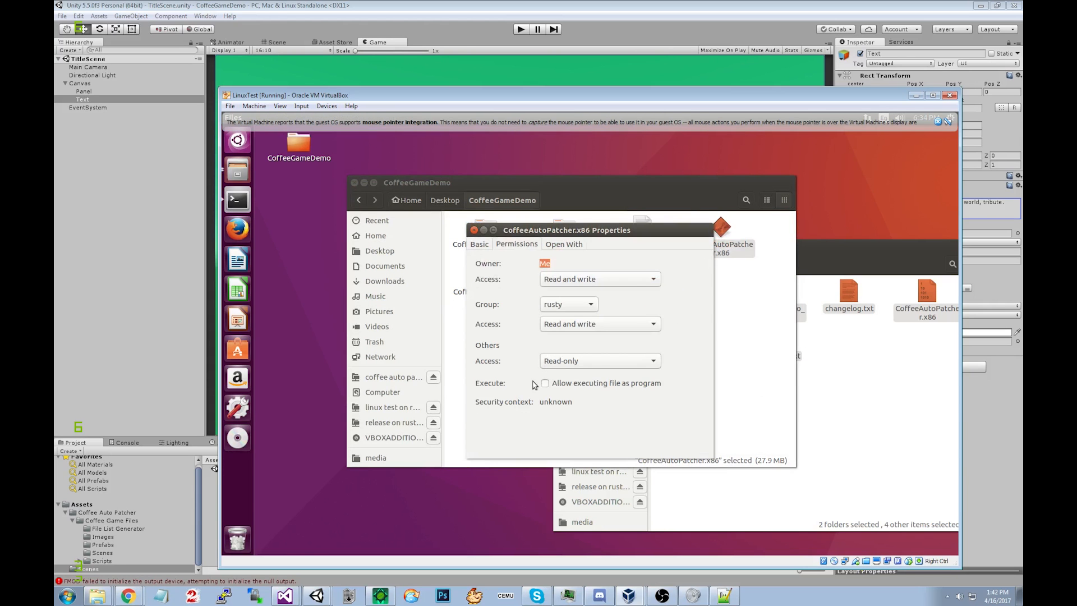
pyautogui.click(545, 383)
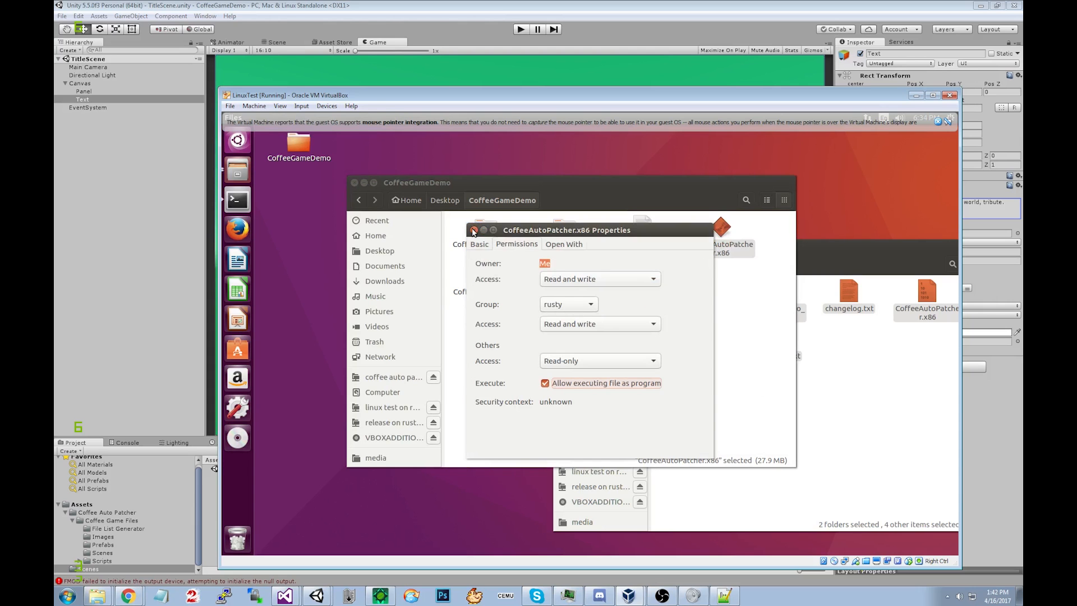
pyautogui.click(474, 231)
# Run CoffeeGameDemo.x86, dismiss the mouse pointer integration notice, and close the game.
pyautogui.doubleClick(485, 279)
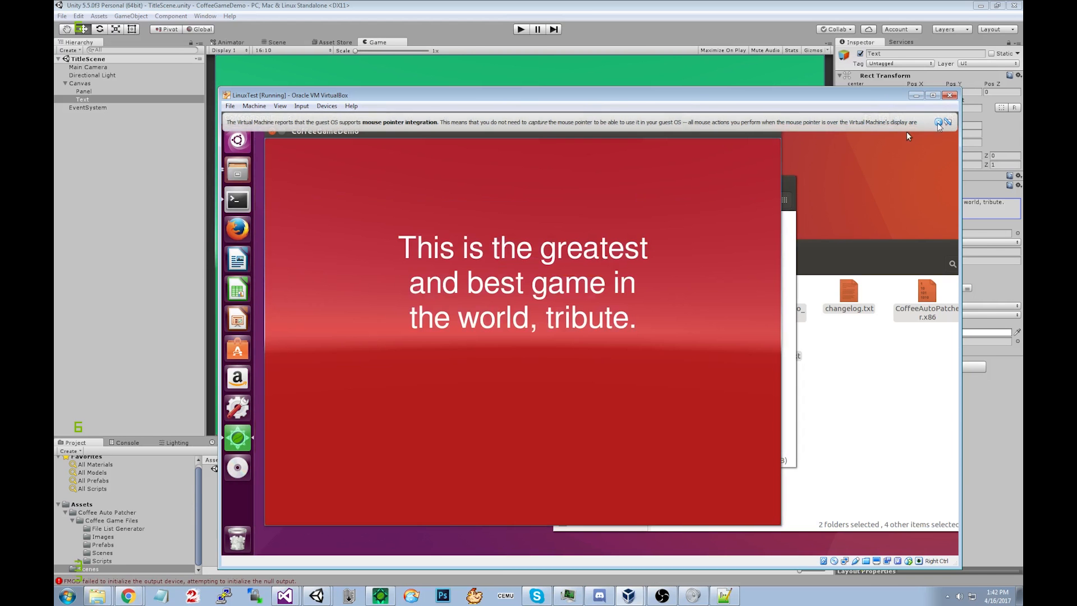
pyautogui.click(939, 123)
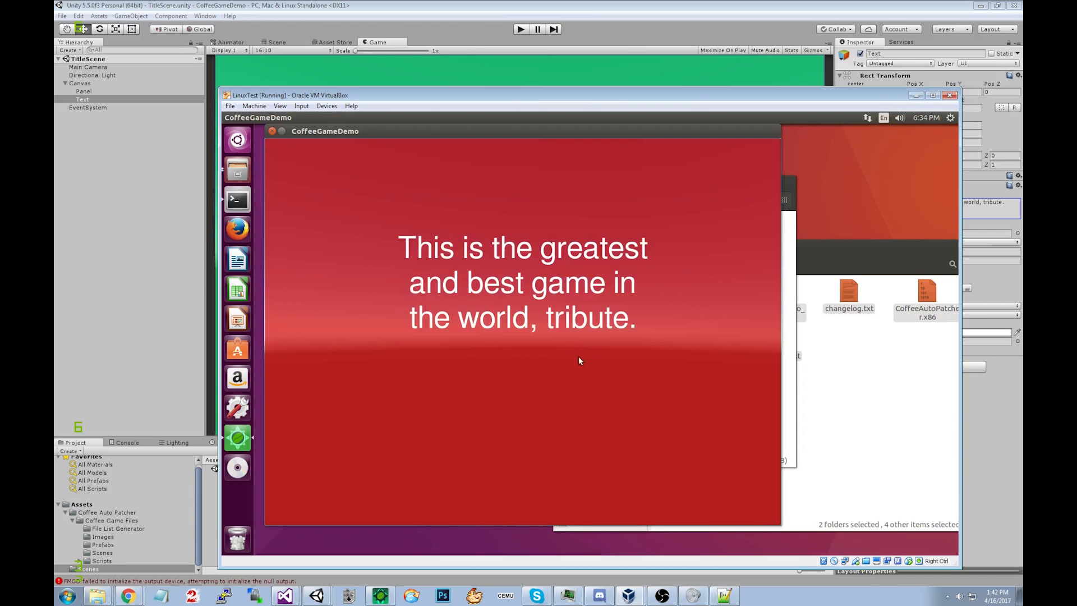
pyautogui.click(273, 131)
pyautogui.click(618, 322)
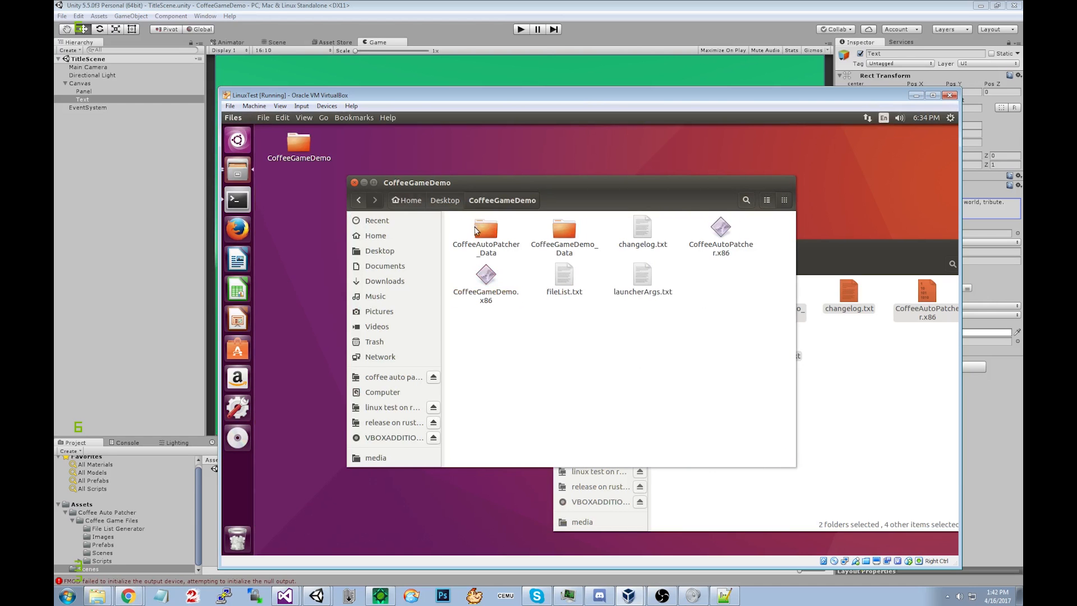
# Test-run CoffeeAutoPatcher.x86 and close the game window.
pyautogui.doubleClick(721, 230)
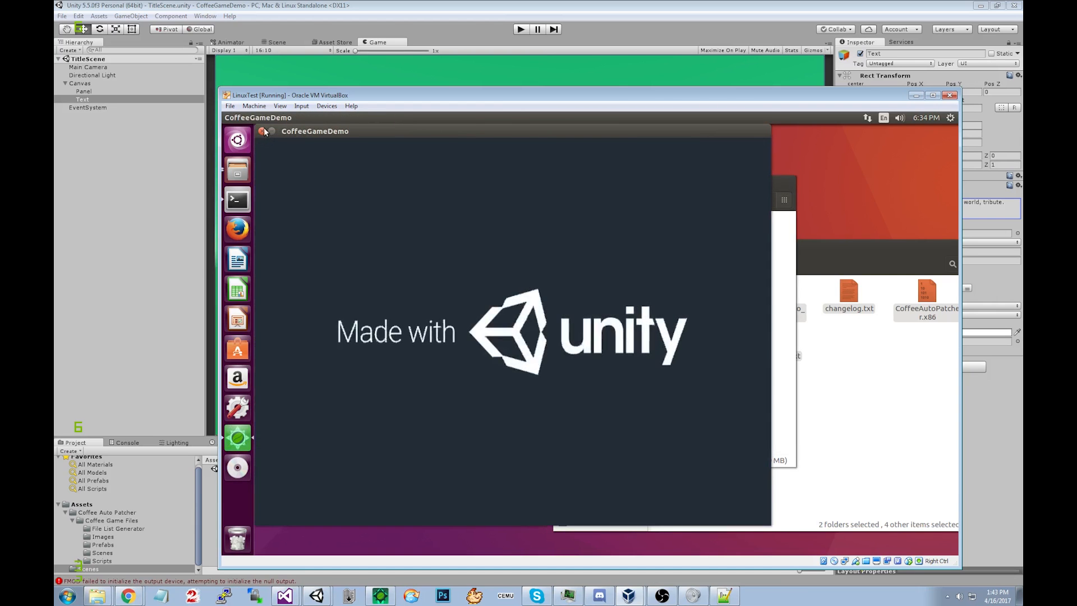
pyautogui.click(262, 132)
pyautogui.click(507, 301)
# Examine the level and shared asset files in the CoffeeAutoPatcher_Data folder, and return to the CoffeeGameDemo folder.
pyautogui.doubleClick(478, 229)
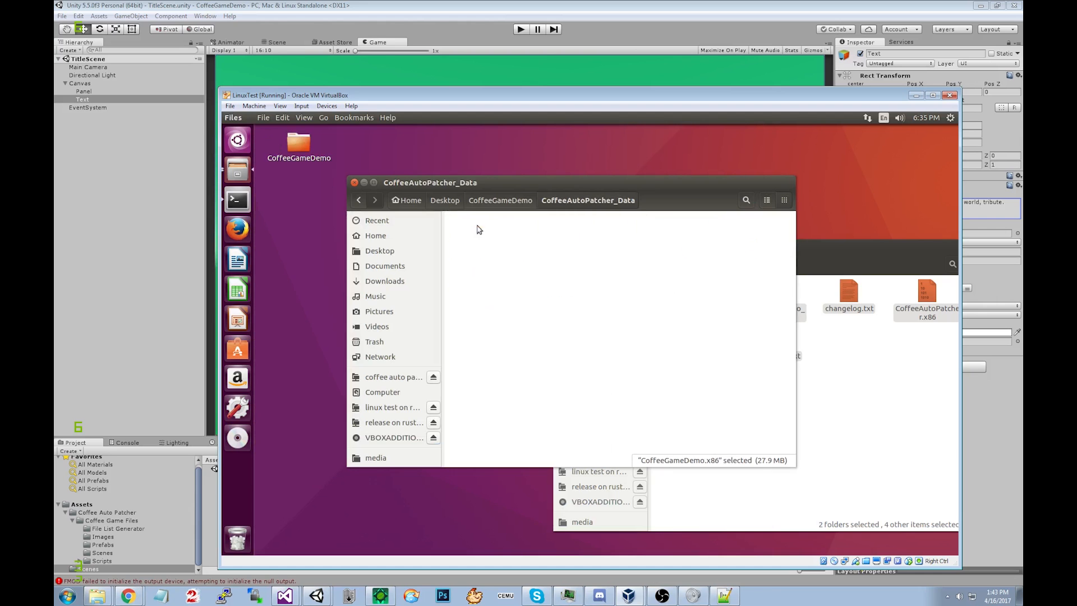
pyautogui.moveTo(732, 375); pyautogui.dragTo(660, 283)
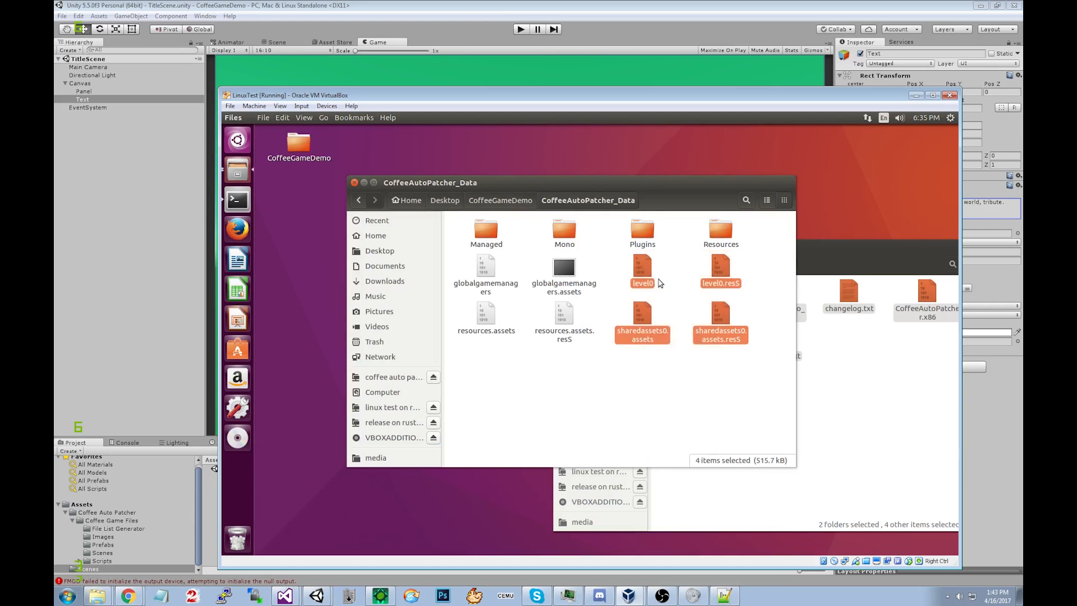
pyautogui.rightClick(652, 276)
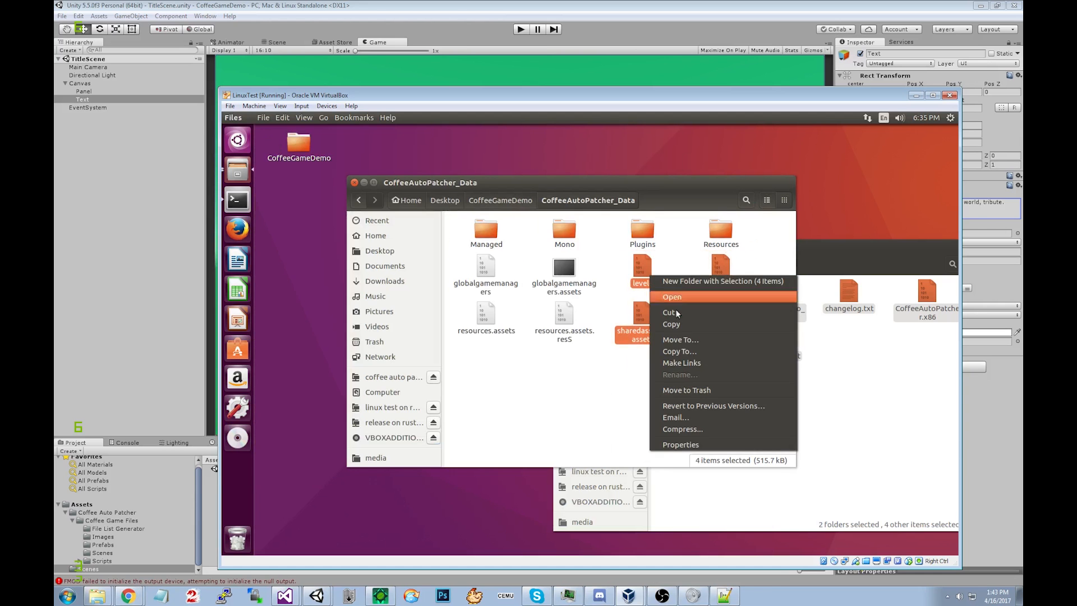
pyautogui.click(684, 390)
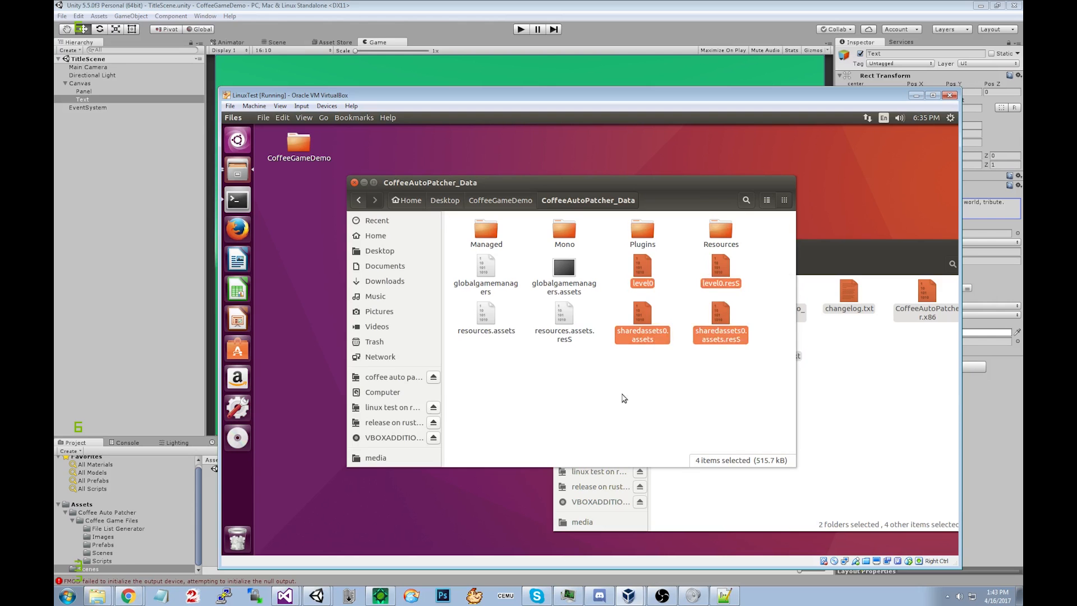
pyautogui.click(359, 198)
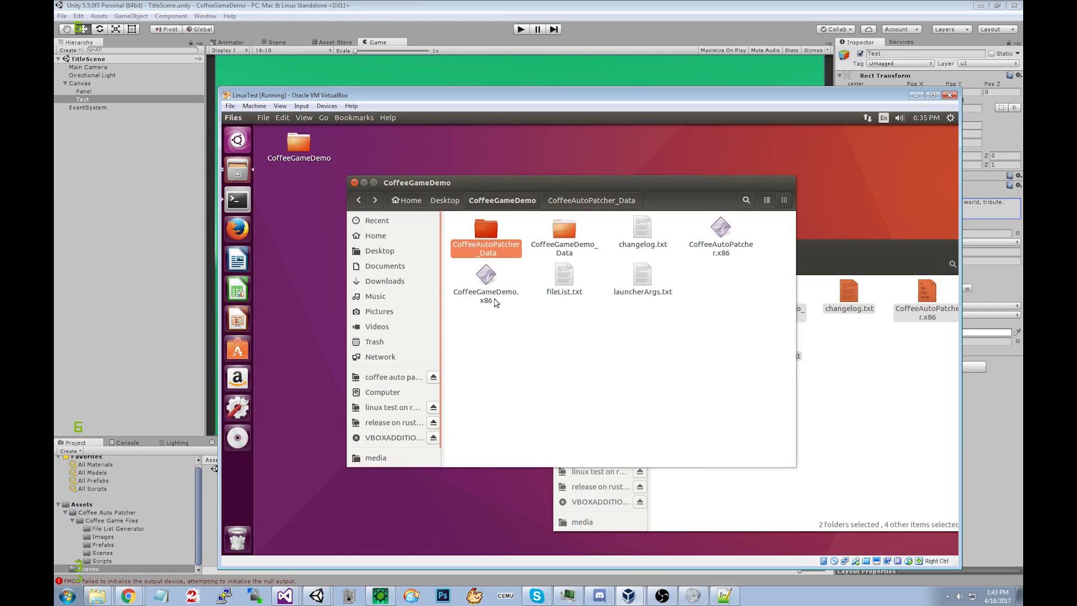
# Test-run CoffeeAutoPatcher.x86 and CoffeeGameDemo.x86 one after the other, closing each window.
pyautogui.doubleClick(715, 235)
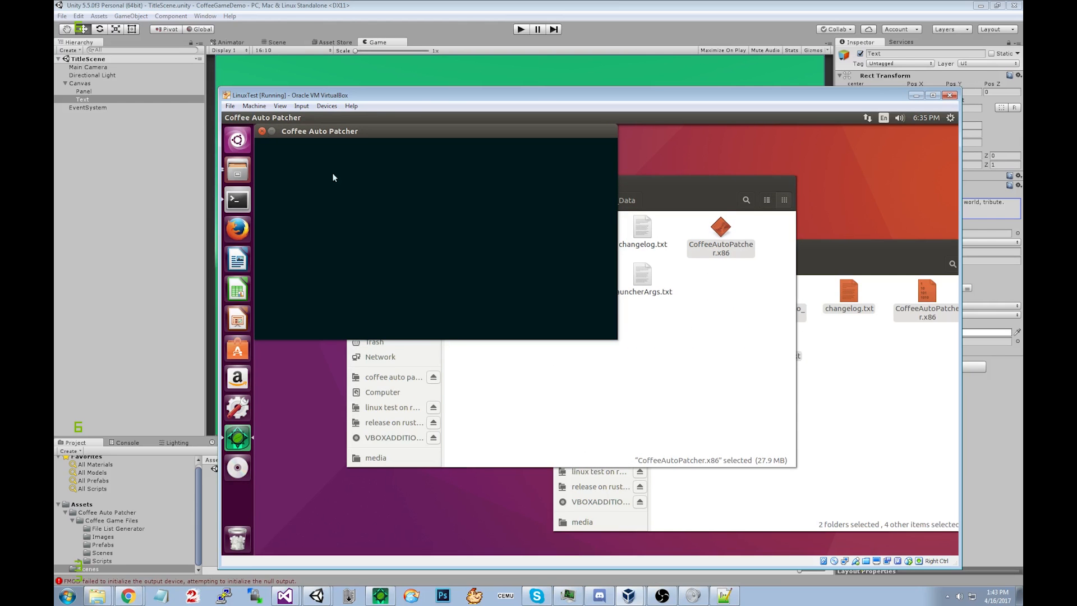
pyautogui.click(262, 131)
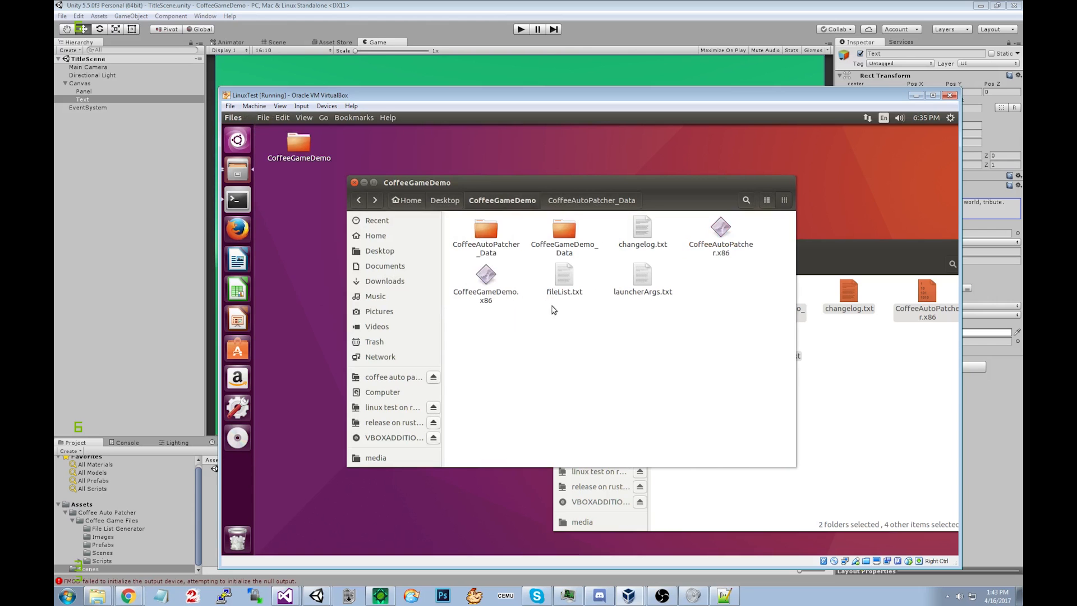
pyautogui.click(487, 280)
pyautogui.doubleClick(487, 279)
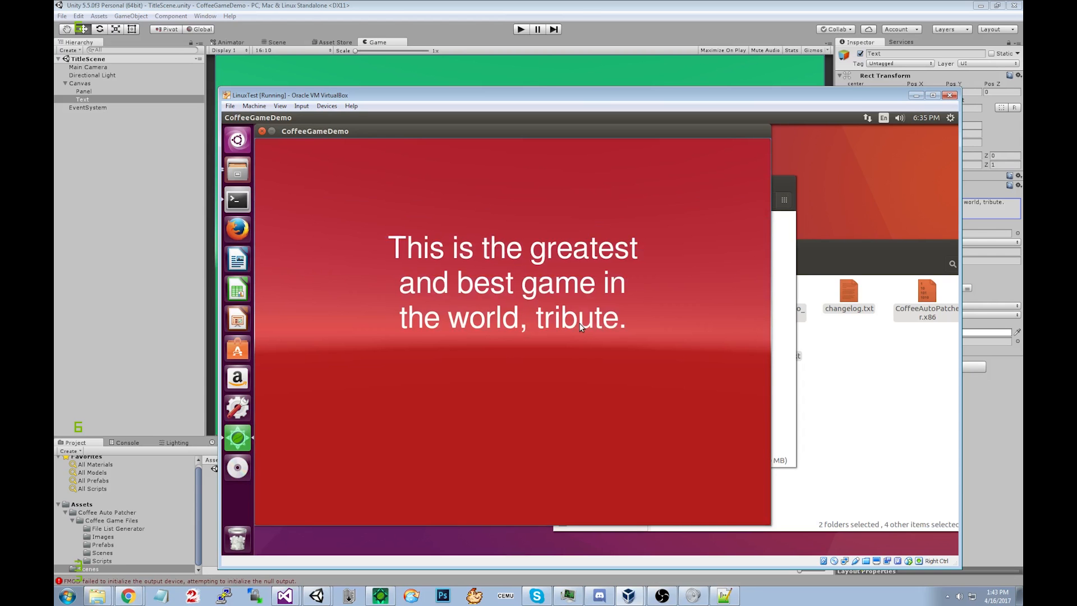
pyautogui.click(262, 133)
# Launch CoffeeAutoPatcher.x86 once more, close the patcher, and move the CoffeeGameDemo folder window.
pyautogui.click(722, 236)
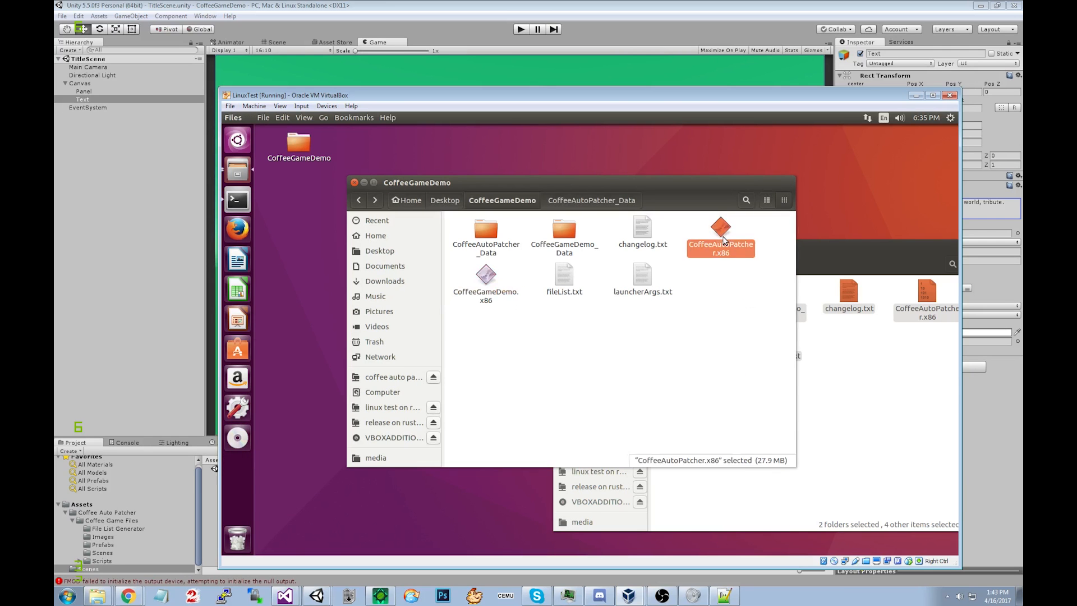
pyautogui.doubleClick(722, 236)
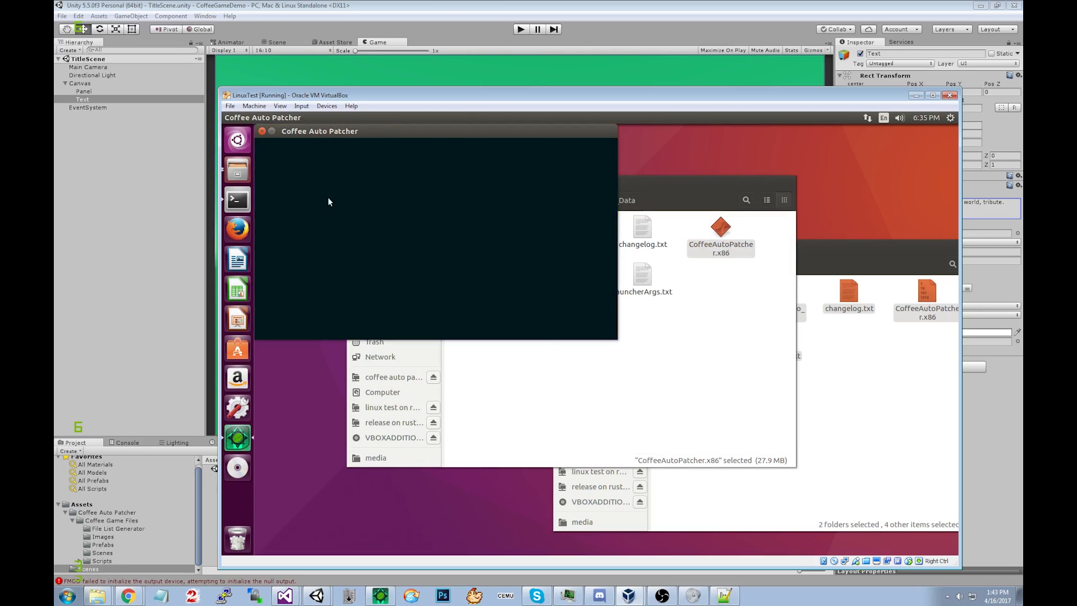
pyautogui.click(262, 131)
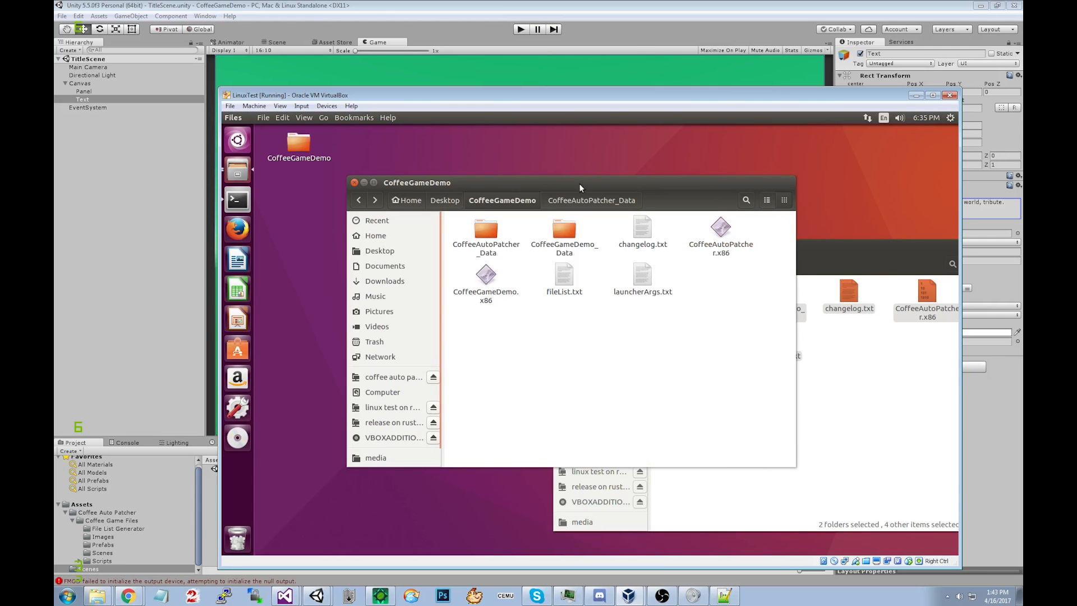
pyautogui.moveTo(580, 183)
pyautogui.mouseDown()
pyautogui.moveTo(645, 172)
pyautogui.moveTo(665, 240)
pyautogui.moveTo(729, 171)
pyautogui.moveTo(570, 179)
pyautogui.mouseUp()
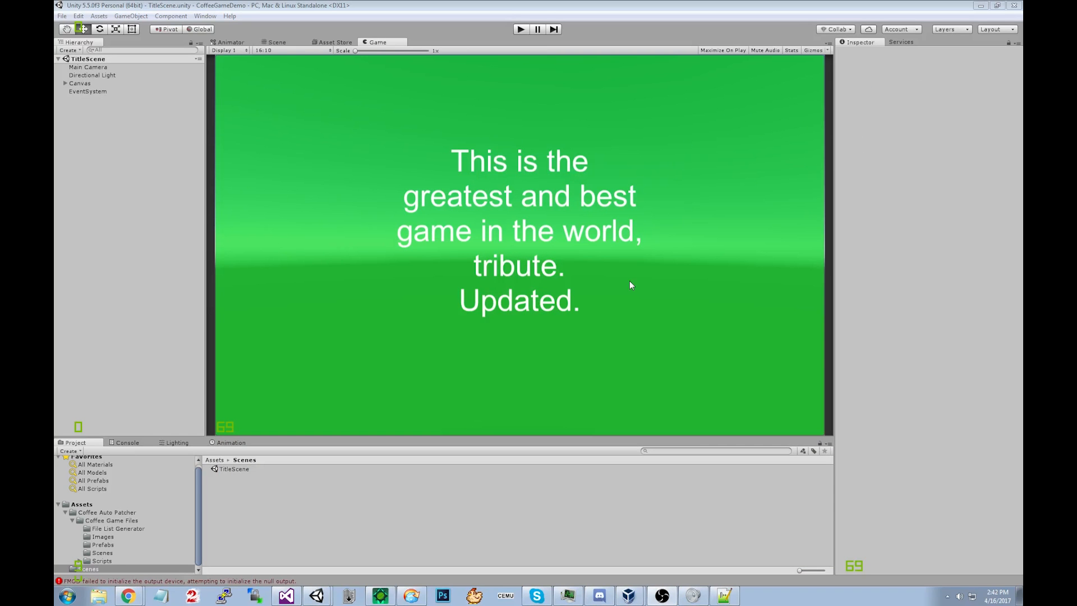
# Build the updated Linux x86 game as CoffeeGameDemo.x86 in the LinuxTest folder, replacing the existing file.
pyautogui.hotkey('ctrl', 'shift', 'b')
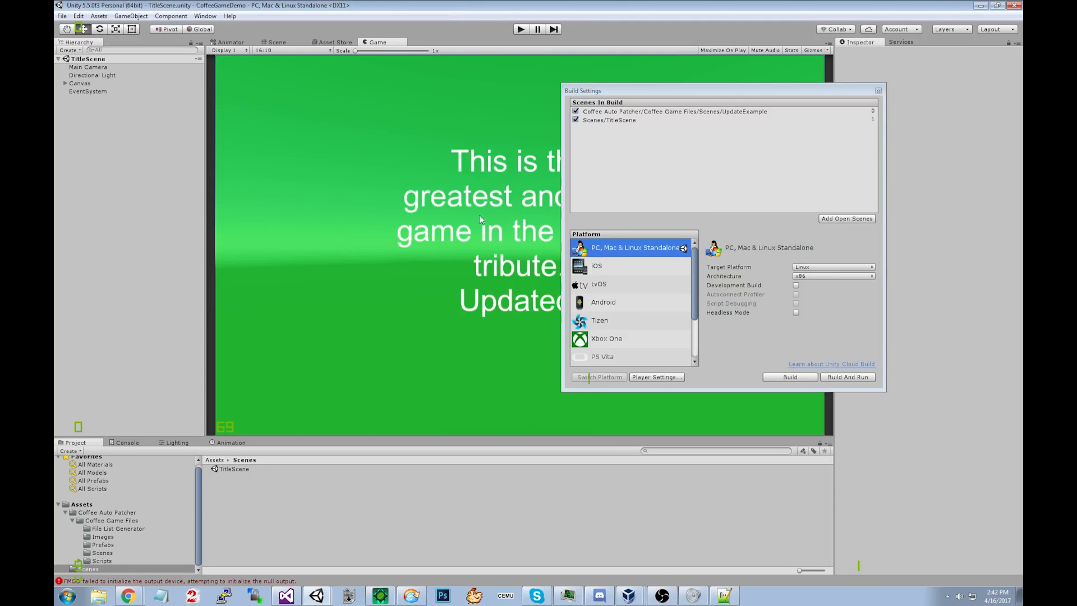
pyautogui.click(789, 376)
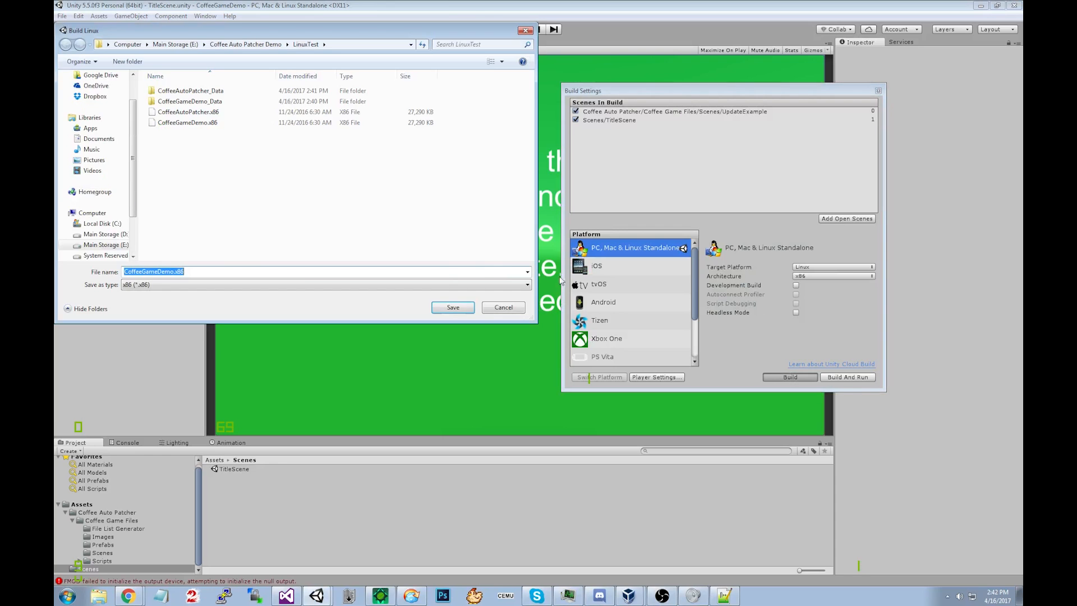
pyautogui.click(452, 308)
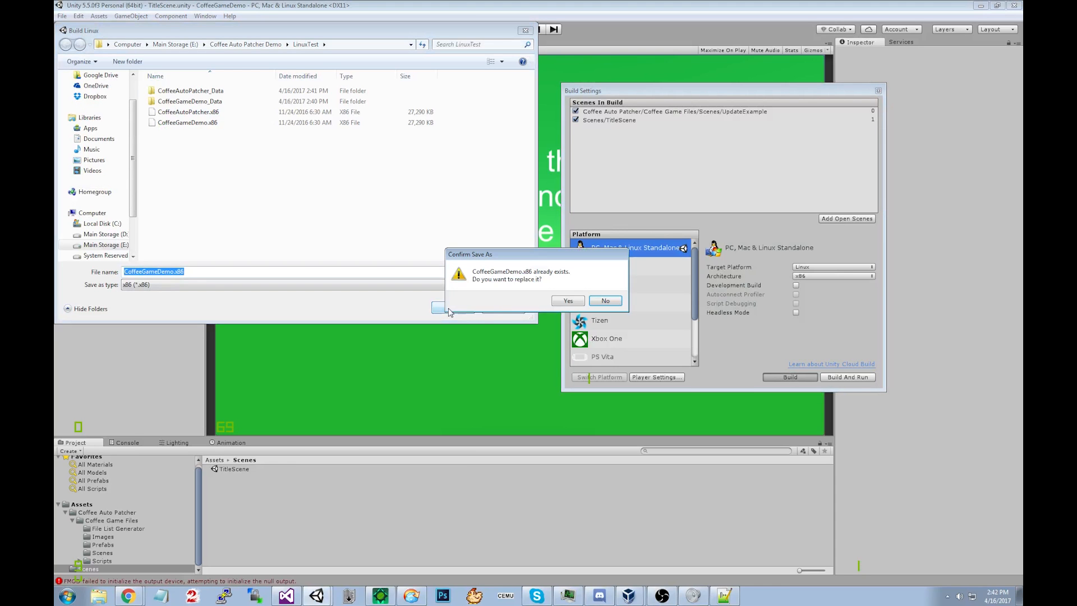
pyautogui.click(566, 307)
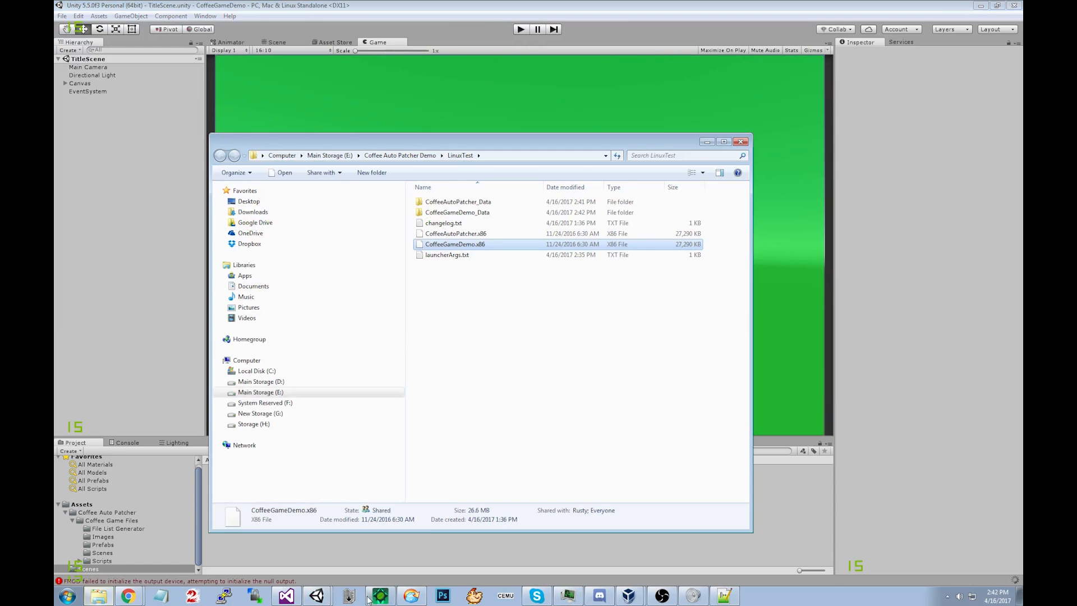
# Switch to Coffee One Click Update, upload the CoffeeGameDemo.x86 patch, and decline to open the file on completion.
pyautogui.click(380, 595)
pyautogui.moveTo(580, 389); pyautogui.dragTo(389, 220)
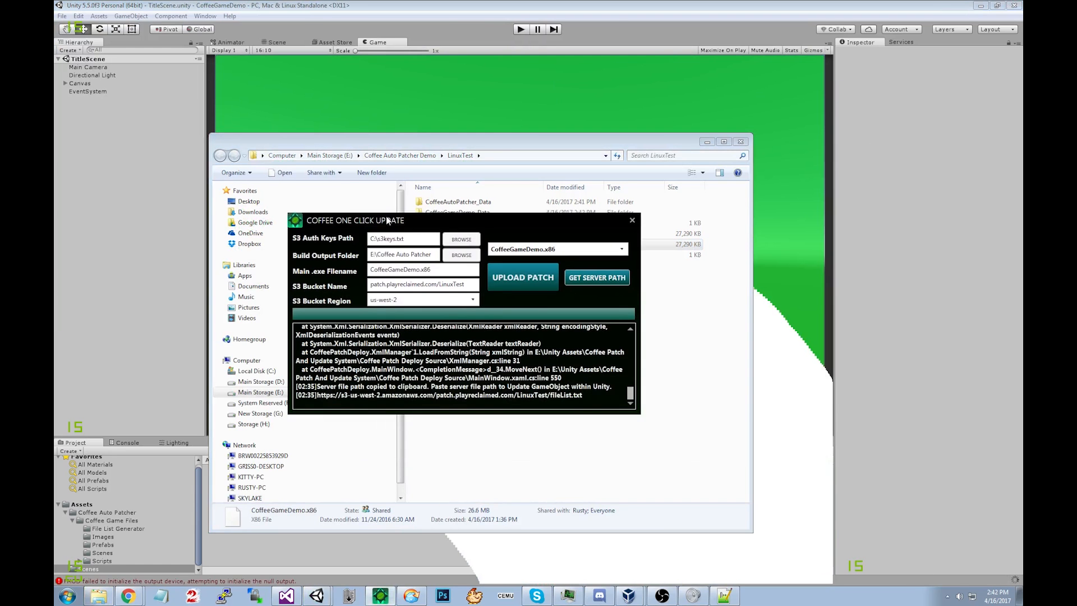
pyautogui.click(516, 283)
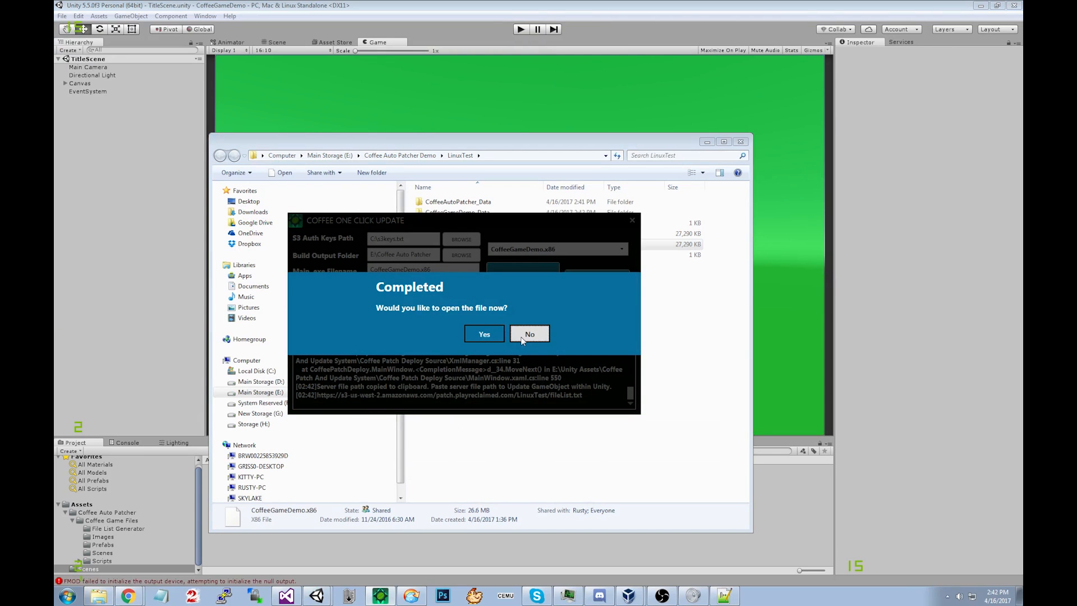
pyautogui.click(528, 338)
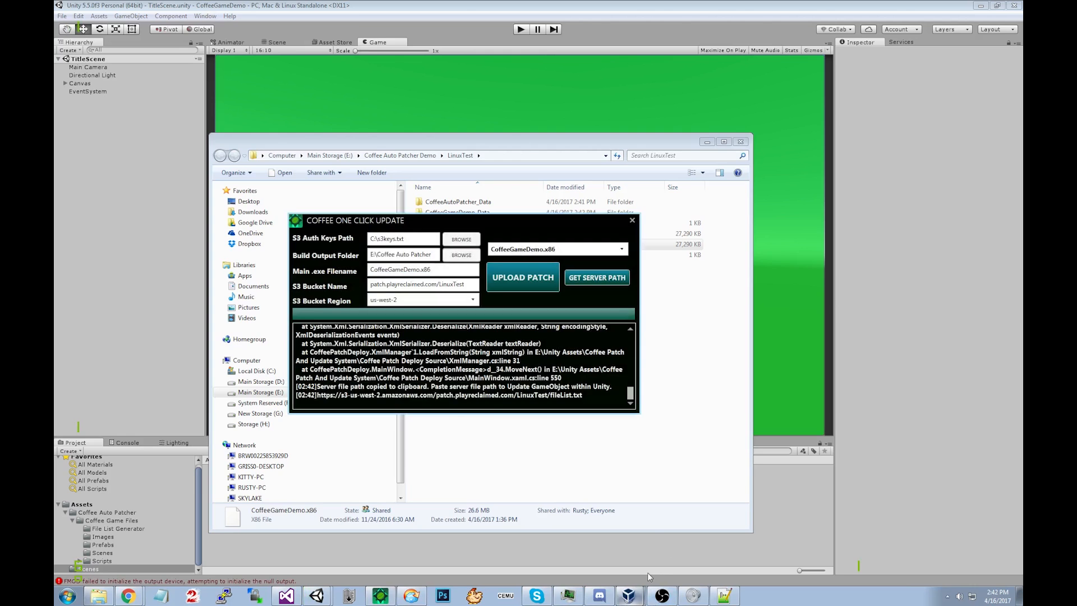
# Switch to the LinuxTest virtual machine, check the contents of CoffeeGameDemo_Data, and return to the CoffeeGameDemo folder.
pyautogui.click(628, 595)
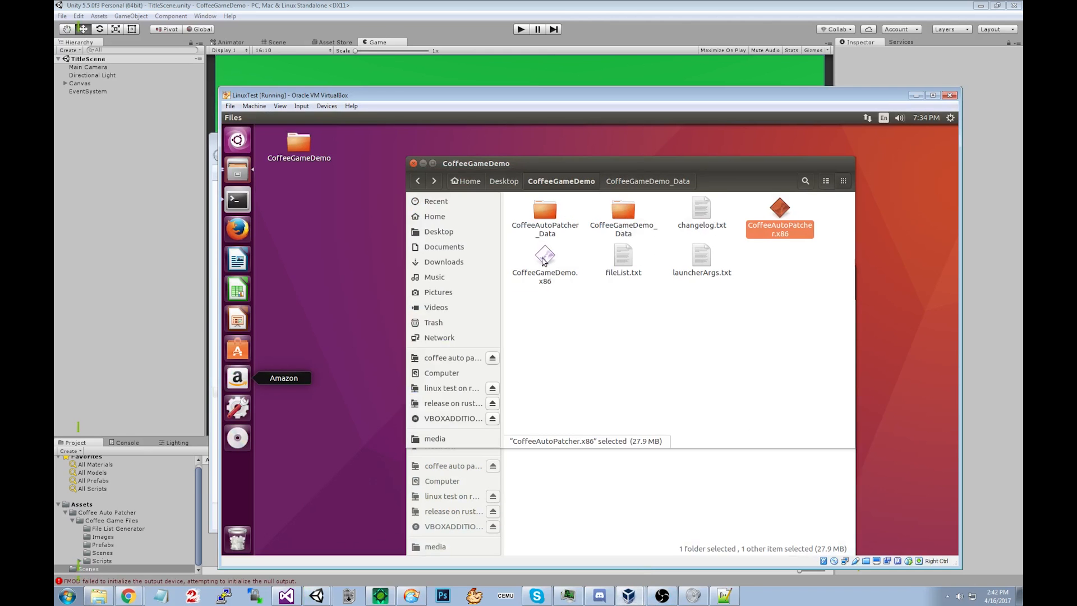
pyautogui.click(543, 261)
pyautogui.doubleClick(623, 212)
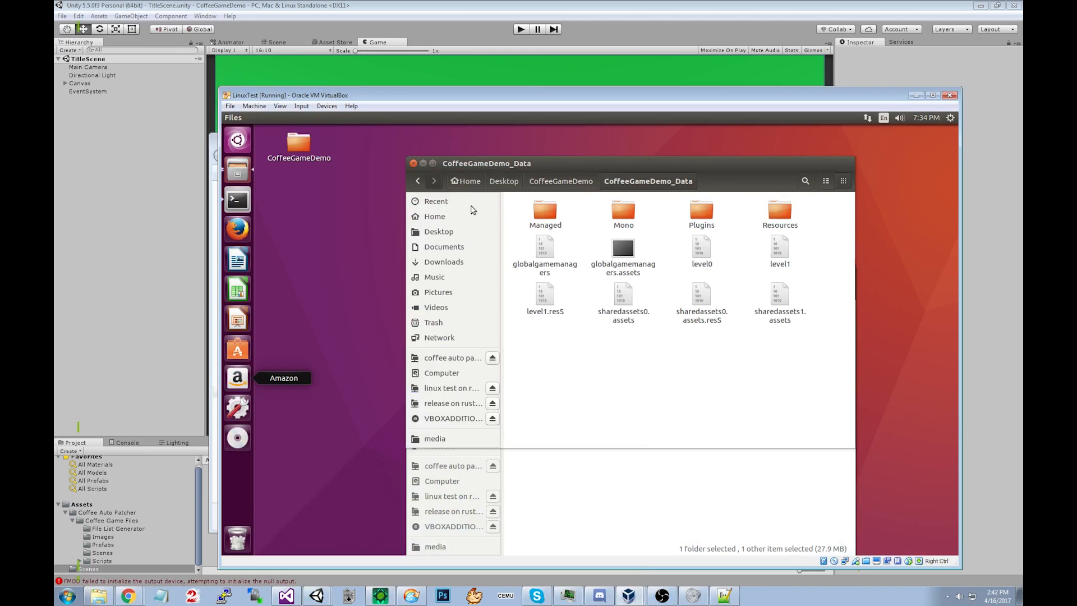
pyautogui.click(424, 179)
# Check the properties of CoffeeGameDemo.x86 and close them.
pyautogui.rightClick(554, 267)
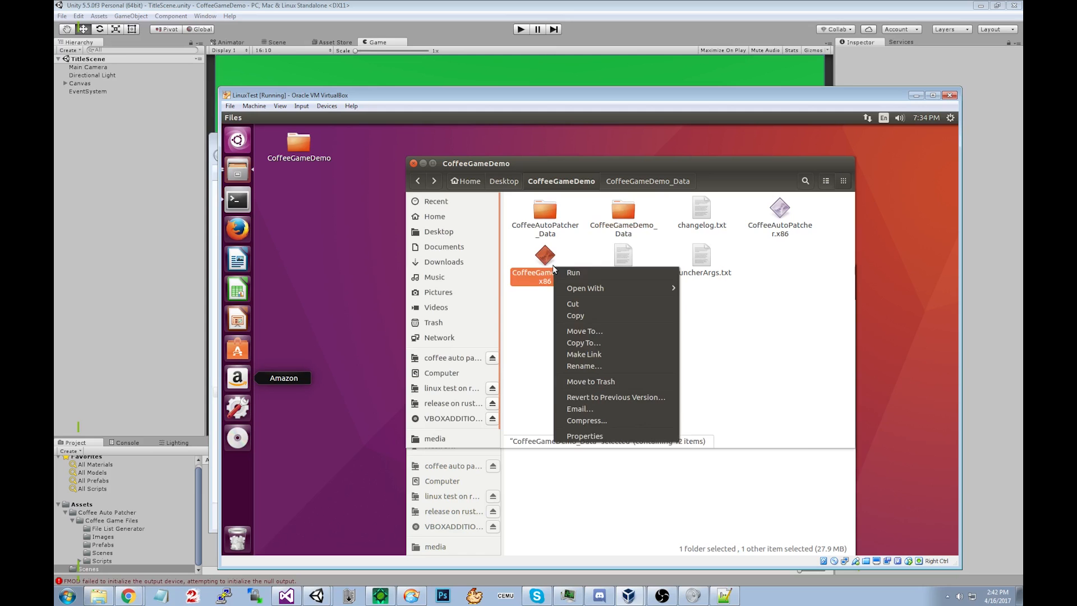
pyautogui.click(585, 436)
pyautogui.click(457, 243)
pyautogui.press('Escape')
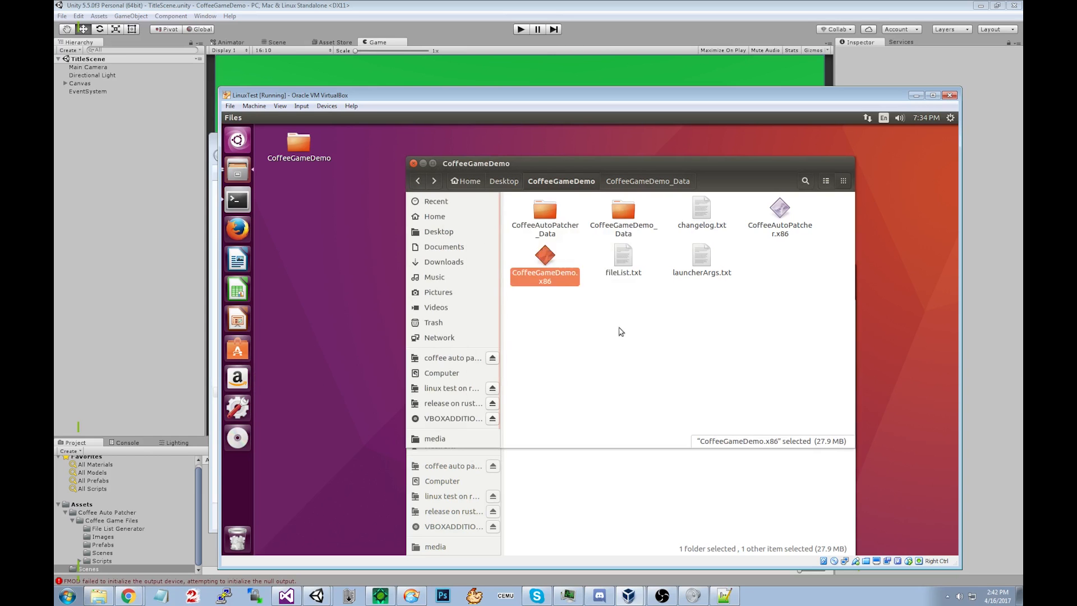
pyautogui.click(621, 331)
# Run CoffeeGameDemo.x86, let the patcher update it, play the game, reposition its window for viewing, and close it.
pyautogui.click(552, 257)
pyautogui.doubleClick(552, 257)
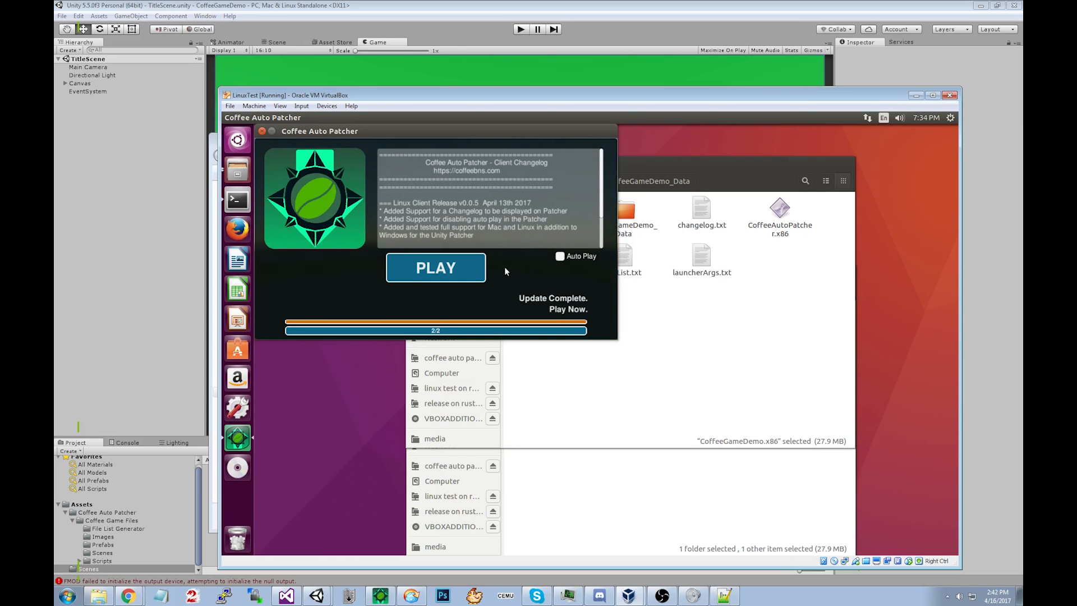
pyautogui.click(469, 267)
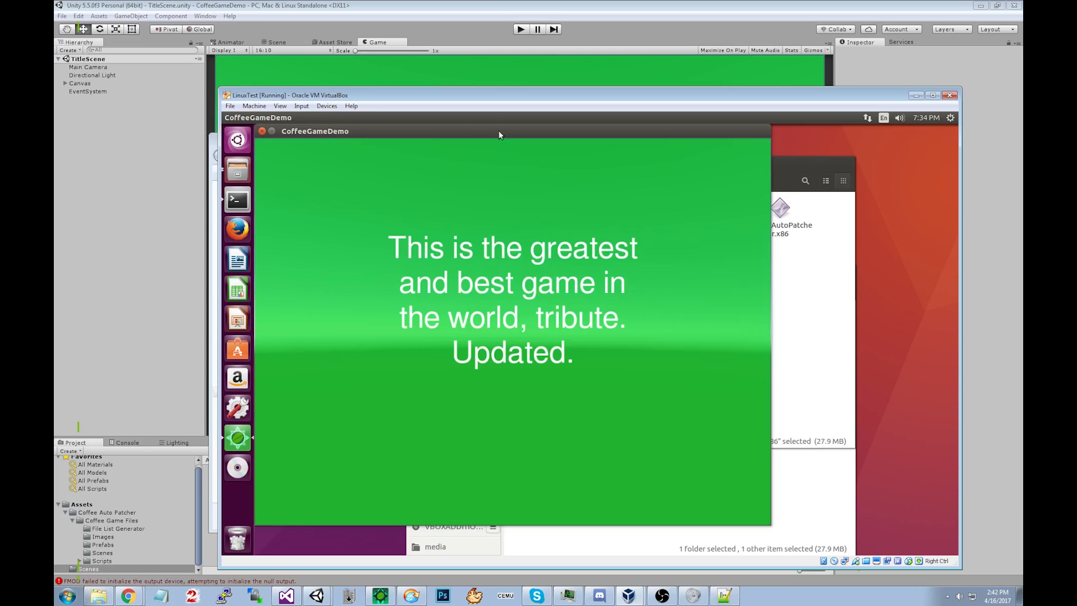
pyautogui.moveTo(503, 138); pyautogui.dragTo(555, 144)
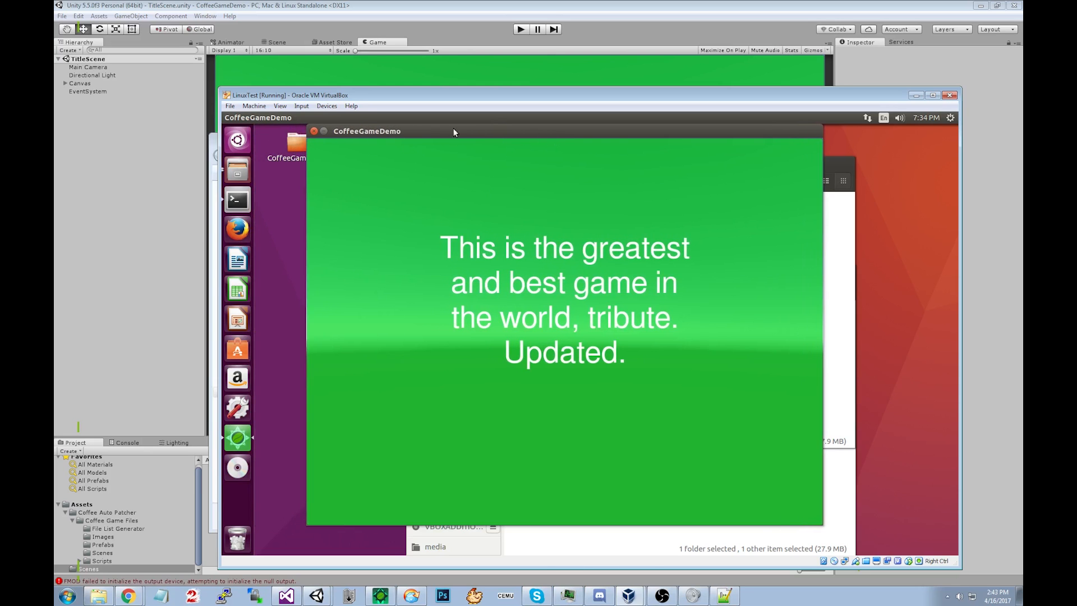
pyautogui.moveTo(454, 132); pyautogui.dragTo(460, 144)
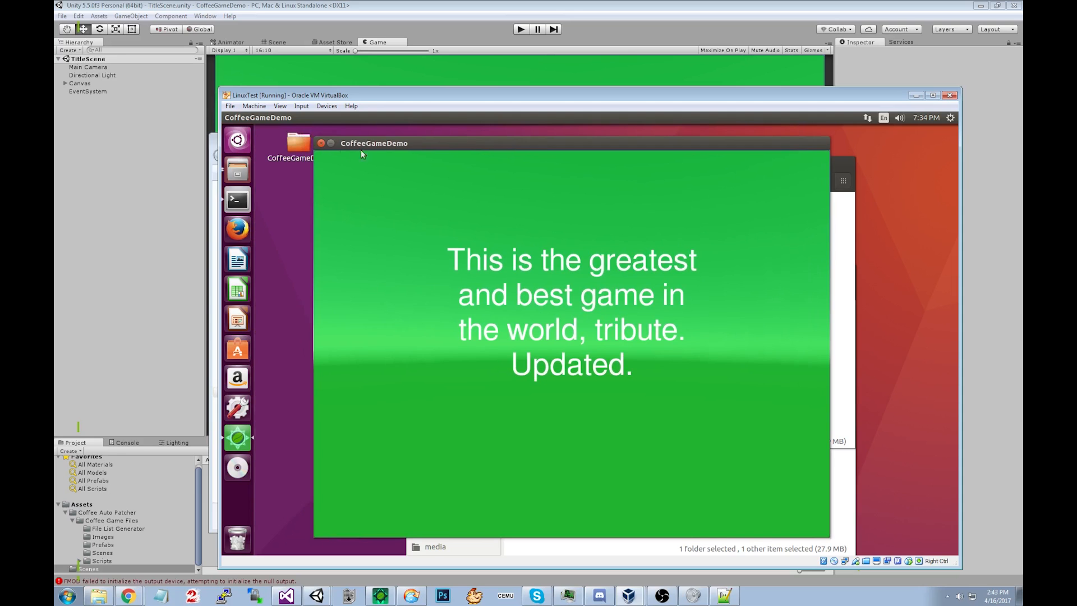
pyautogui.click(321, 144)
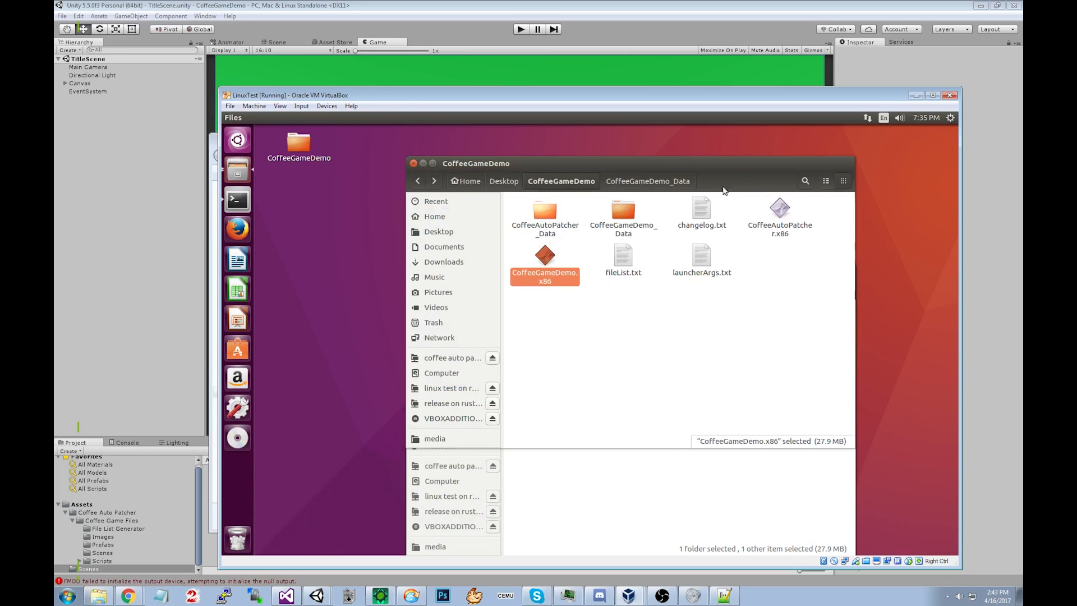